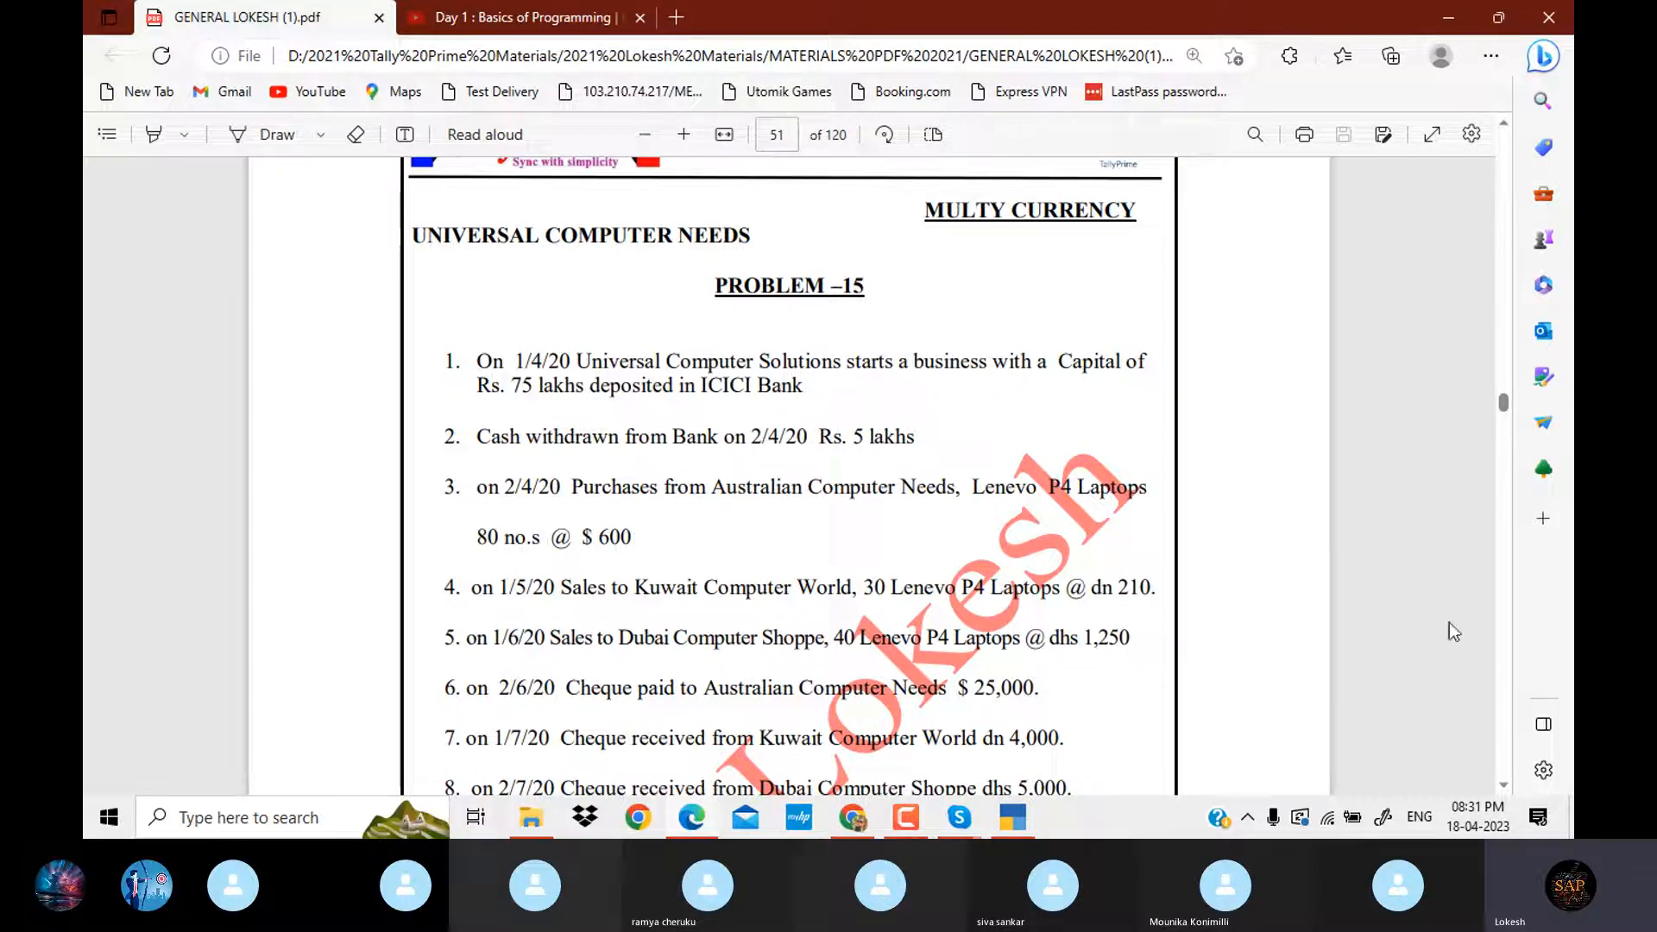
# Review the Problem 15 transactions and currency table, and copy the company name UNIVERSAL COMPUTER NEEDS from the heading.
pyautogui.scroll(-3, 1506, 785)
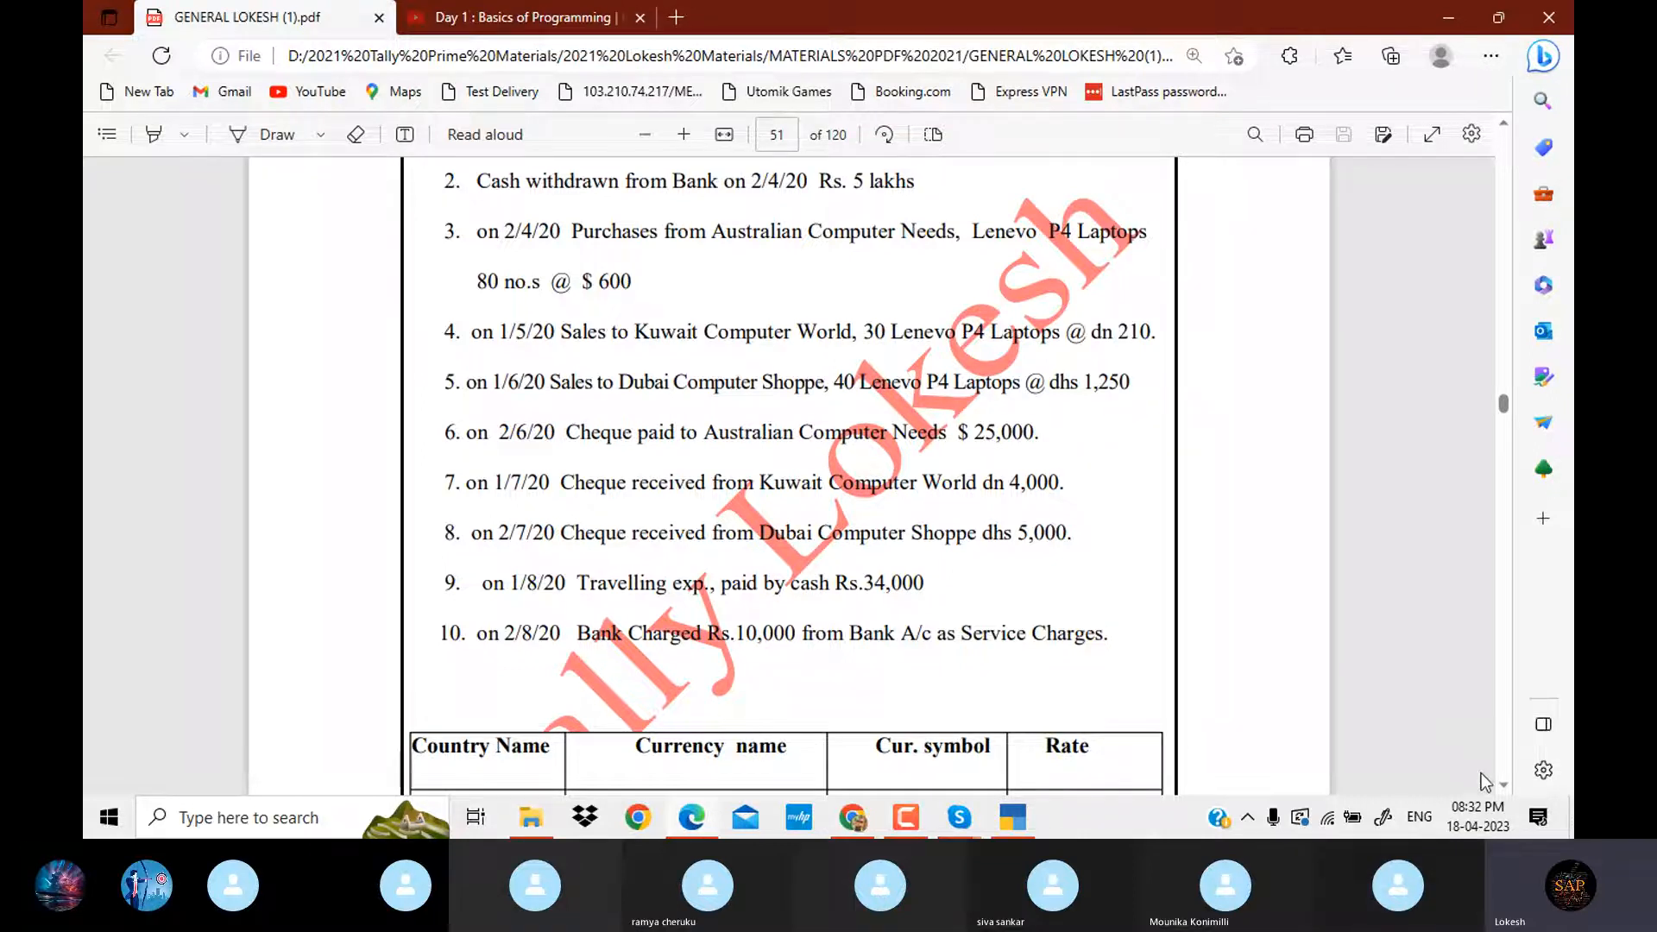
pyautogui.scroll(-3, 1502, 788)
pyautogui.scroll(-1, 1501, 788)
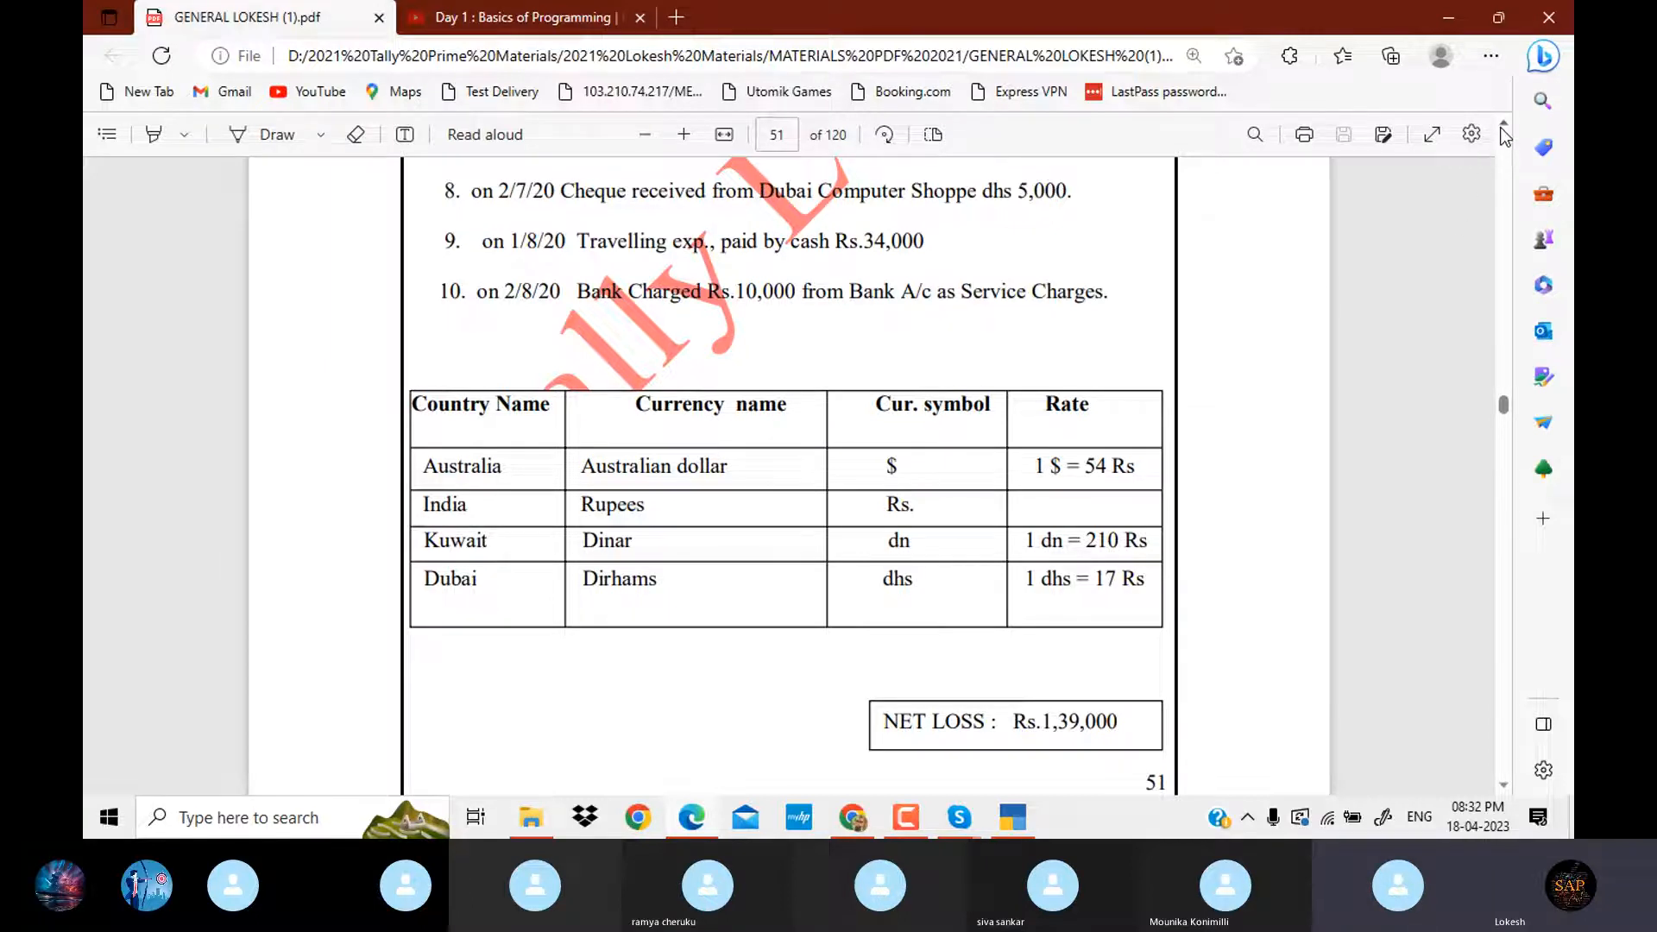
pyautogui.scroll(8, 1505, 131)
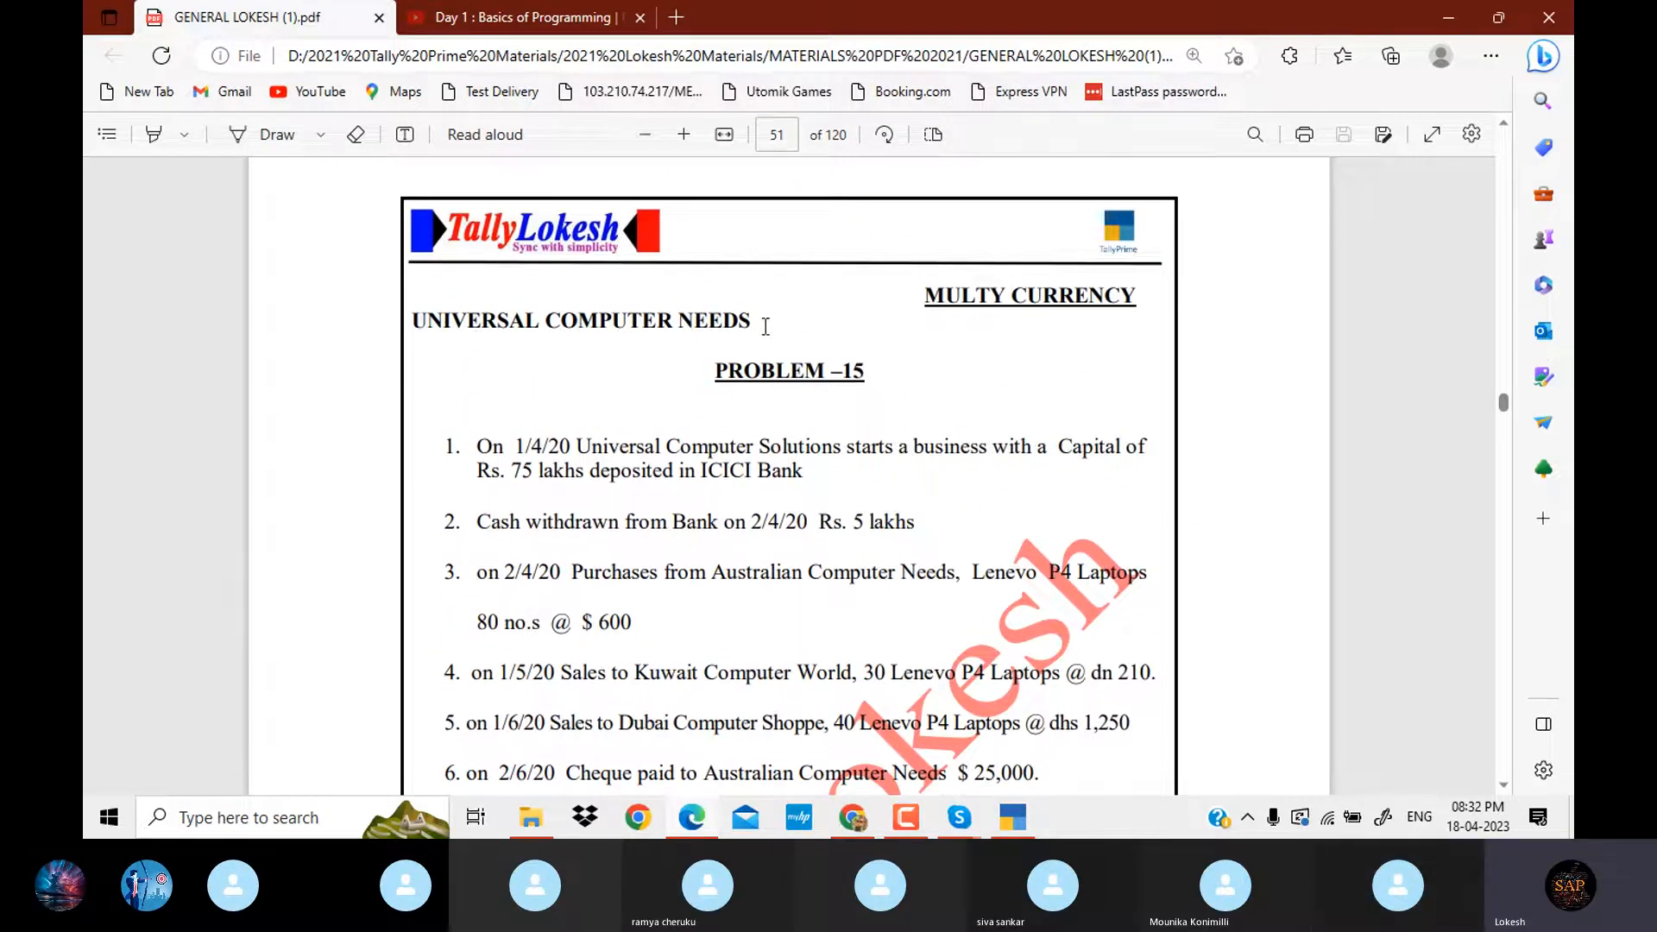
pyautogui.moveTo(413, 321); pyautogui.dragTo(765, 328)
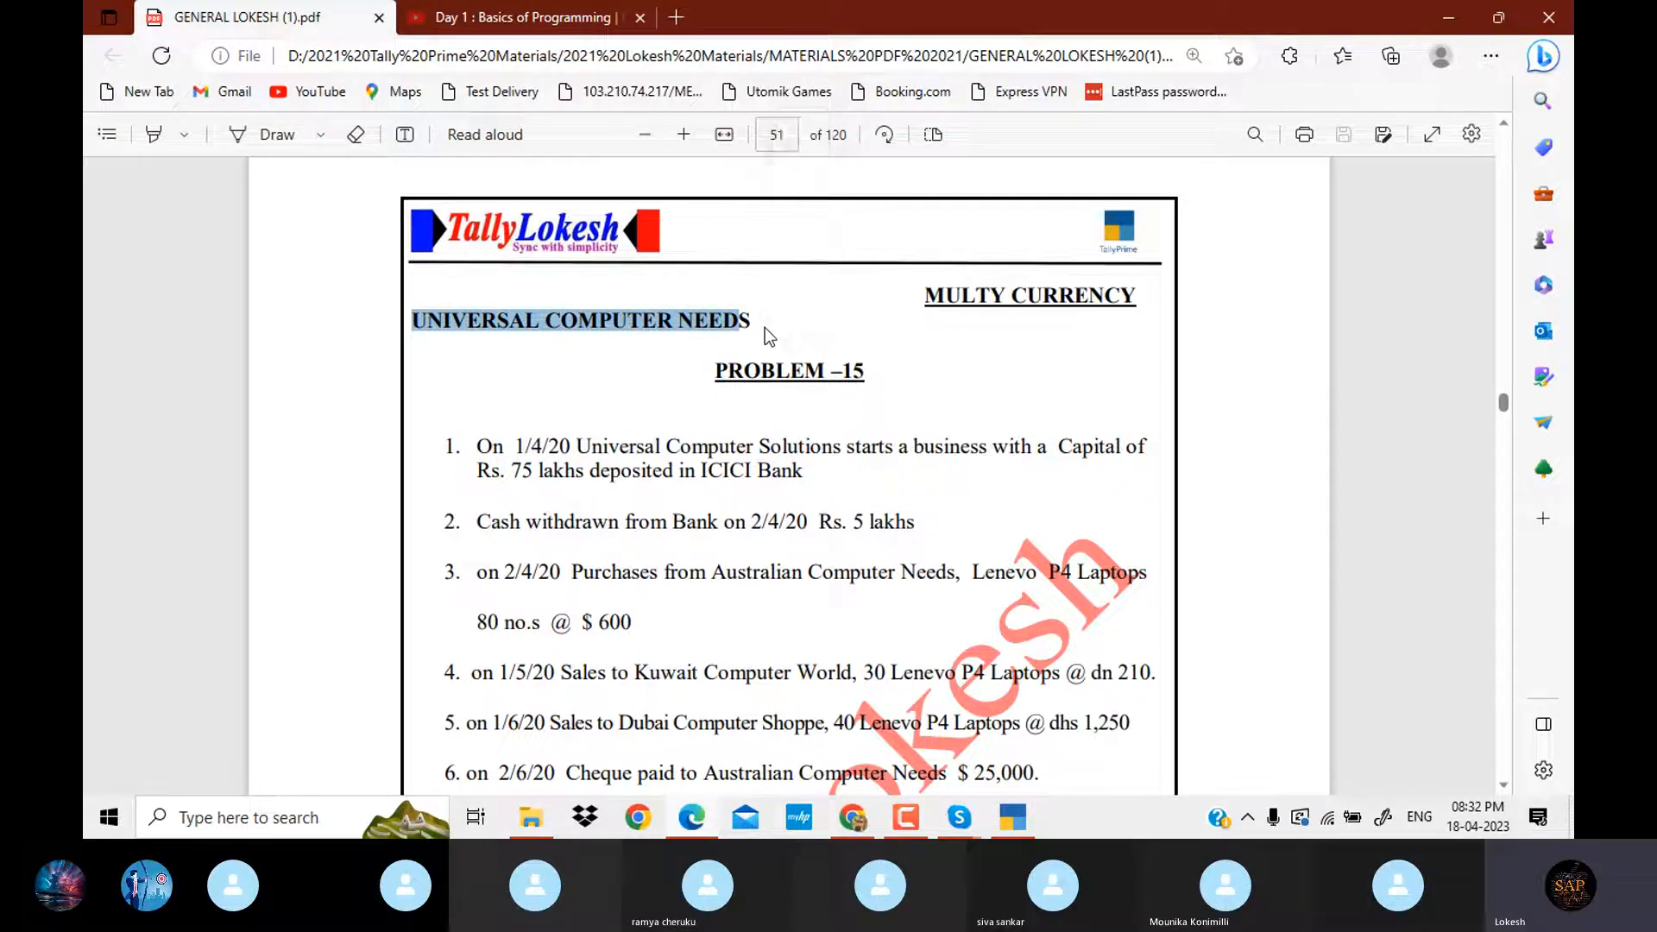
pyautogui.moveTo(415, 319); pyautogui.dragTo(763, 315)
# Switch to TallyPrime and start creating a company named UNIVERSAL COMPUTER NEEDS.
pyautogui.click(1013, 820)
pyautogui.press('Up')
pyautogui.press('Up')
pyautogui.press('Up')
pyautogui.press('Up')
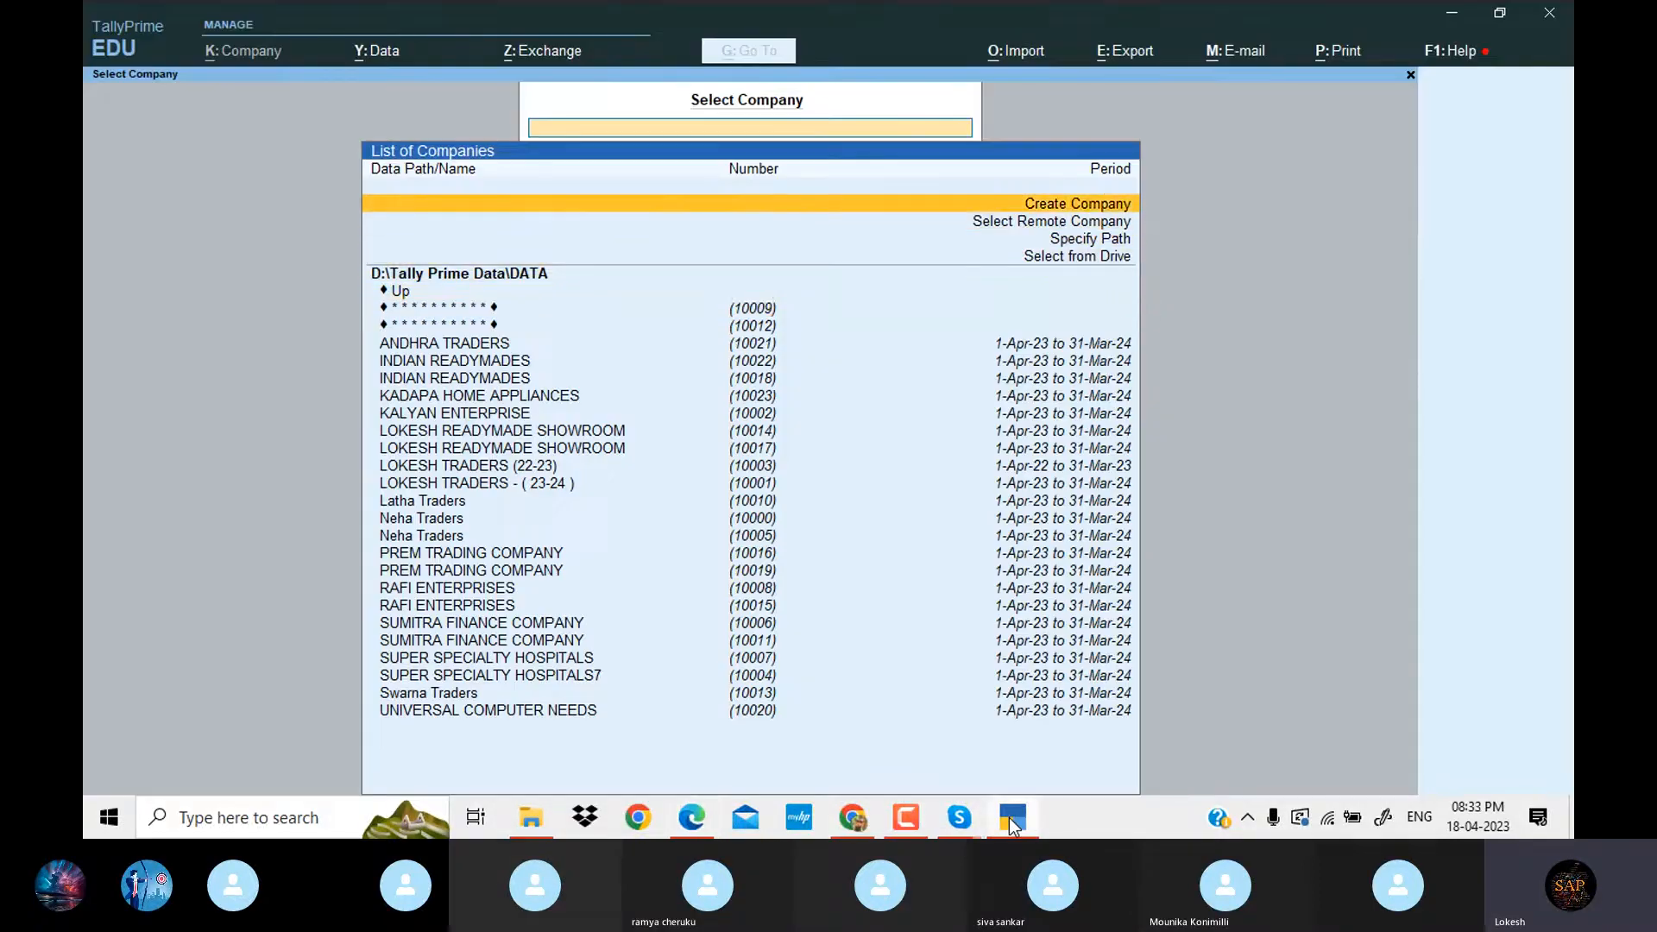
pyautogui.press('Return')
pyautogui.write('UNIVERSAL COMPUTER NEEDS')
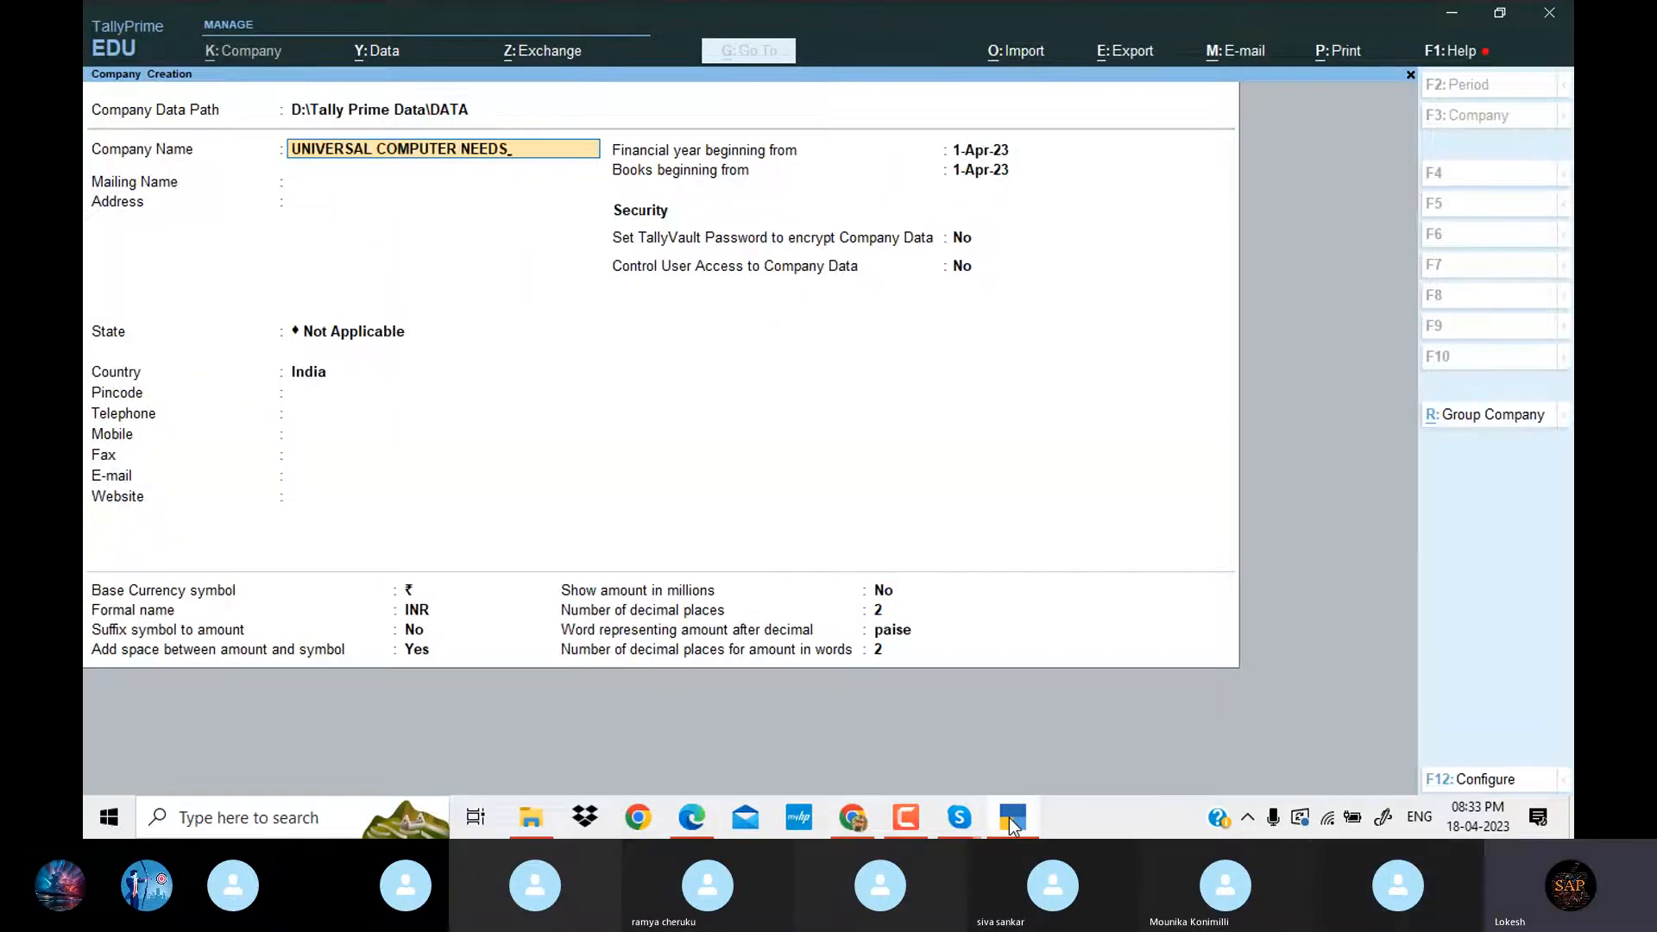
# Keep the same mailing name with a blank address, and set the company's state to Andhra Pradesh.
pyautogui.press('Return')
pyautogui.press('Return')
pyautogui.press('Return')
pyautogui.press('Down')
pyautogui.press('Down')
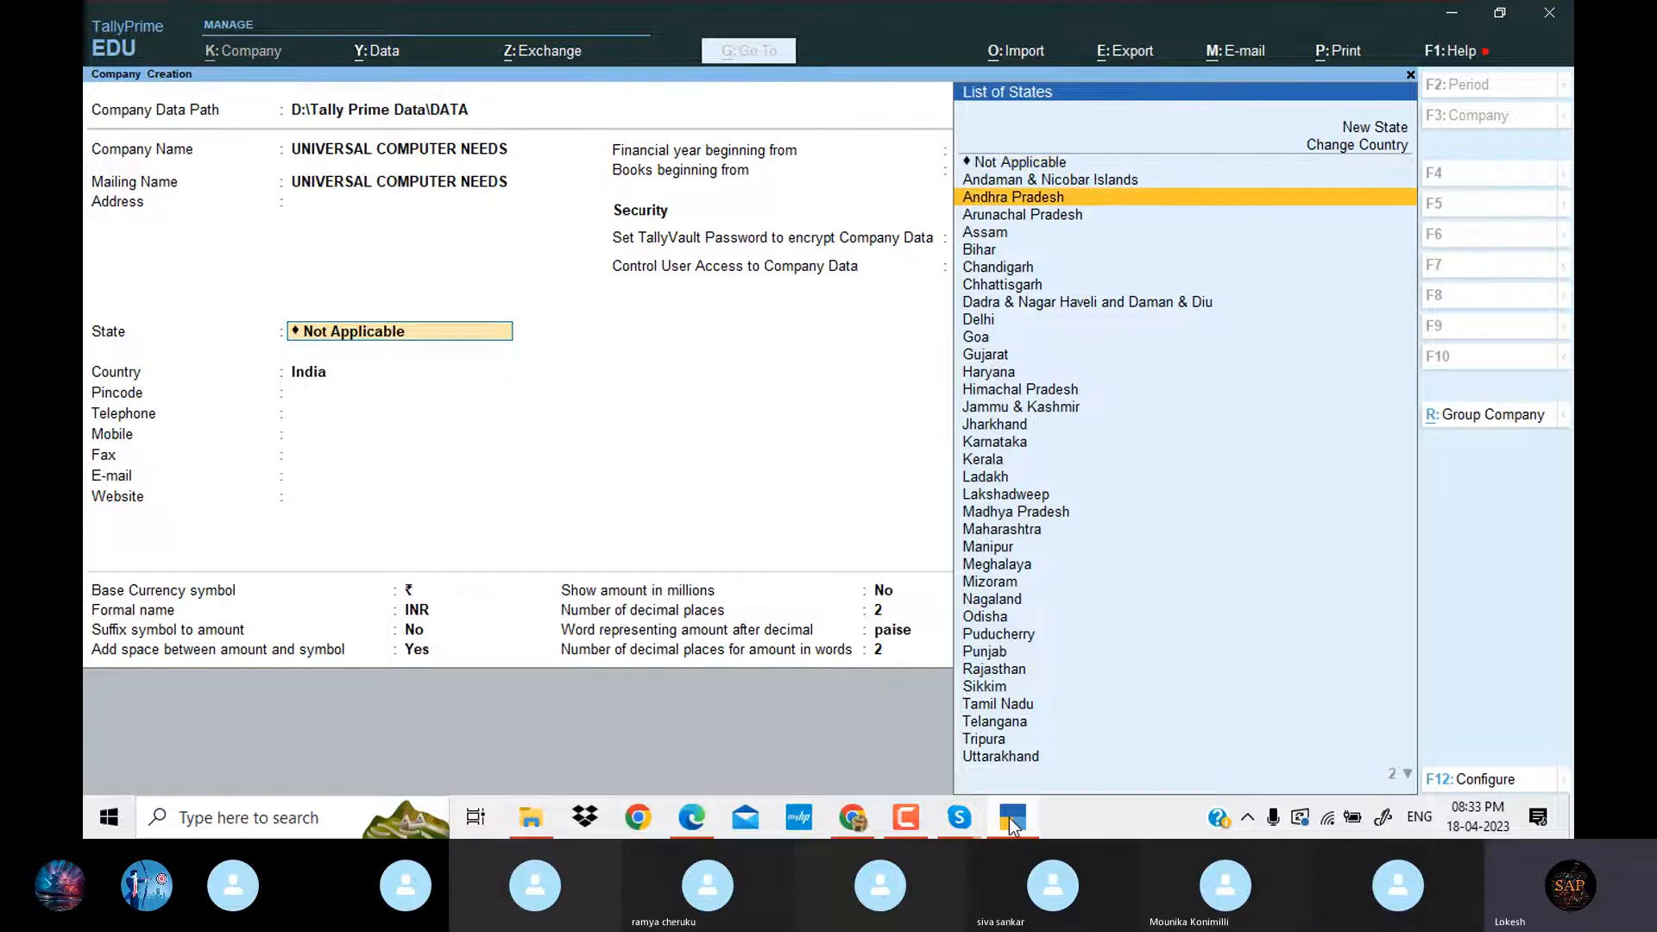
pyautogui.press('Return')
# Keep the remaining contact, financial year, security and base currency details at their defaults and save the new company.
pyautogui.press('Return')
pyautogui.press('Return')
pyautogui.press('Return')
pyautogui.press('Return')
pyautogui.press('Return')
pyautogui.press('Return')
pyautogui.press('Return')
pyautogui.press('Return')
pyautogui.press('Return')
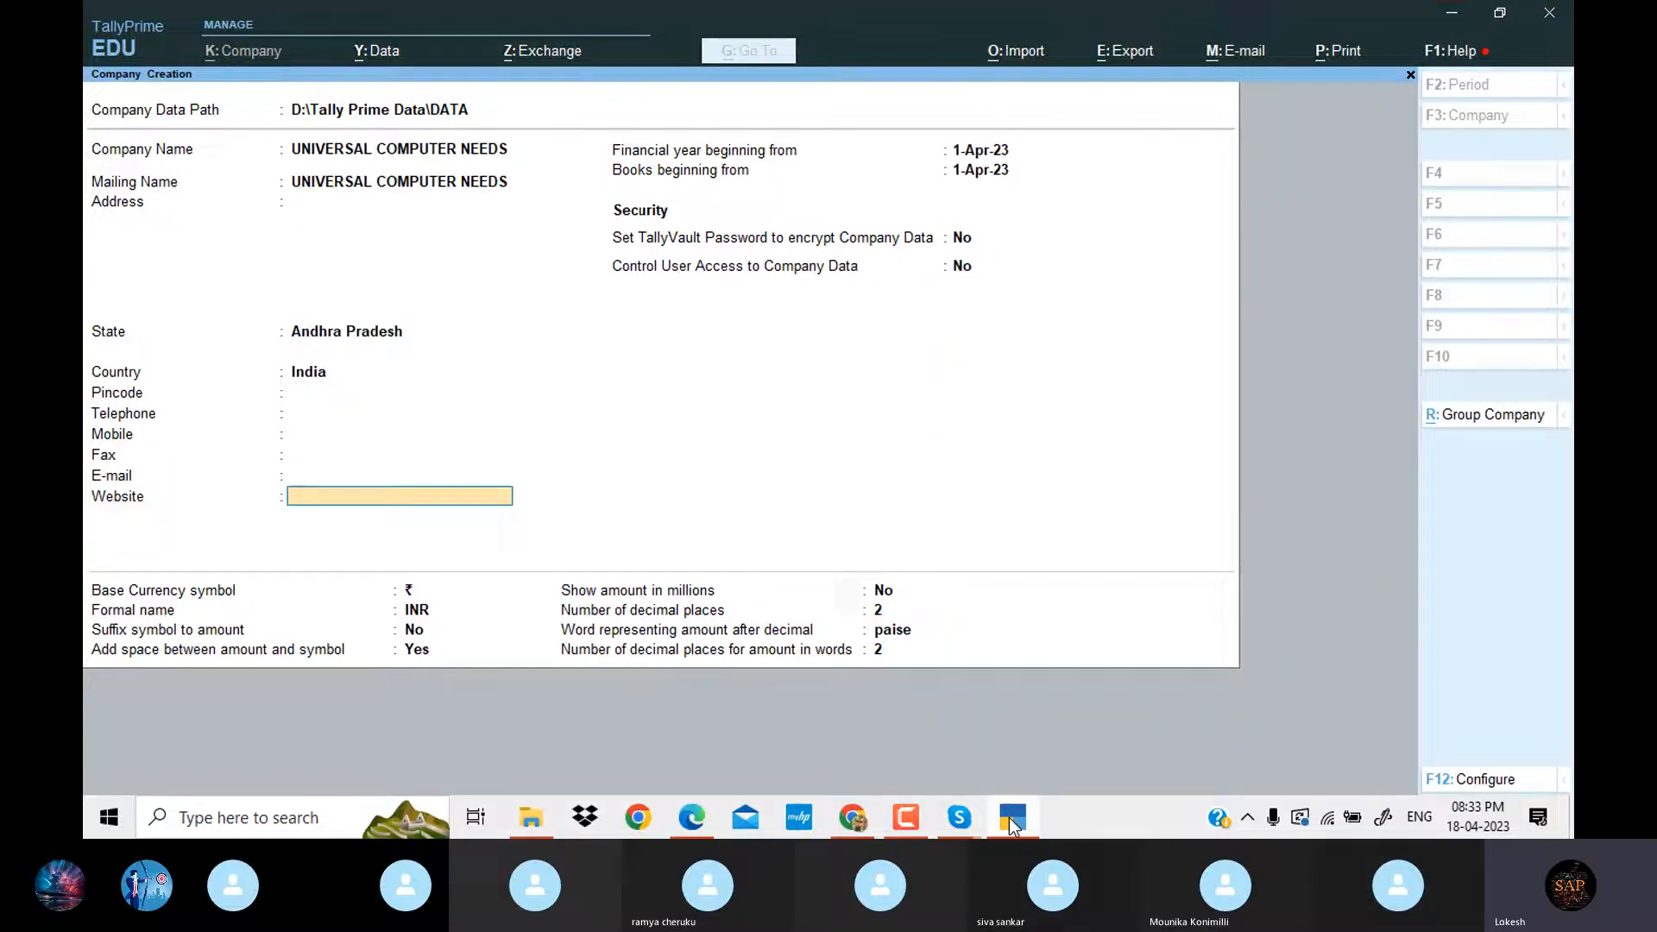
pyautogui.press('Return')
pyautogui.press('Return')
pyautogui.press('Return')
pyautogui.press('Return')
pyautogui.press('Return')
pyautogui.press('Return')
pyautogui.press('Return')
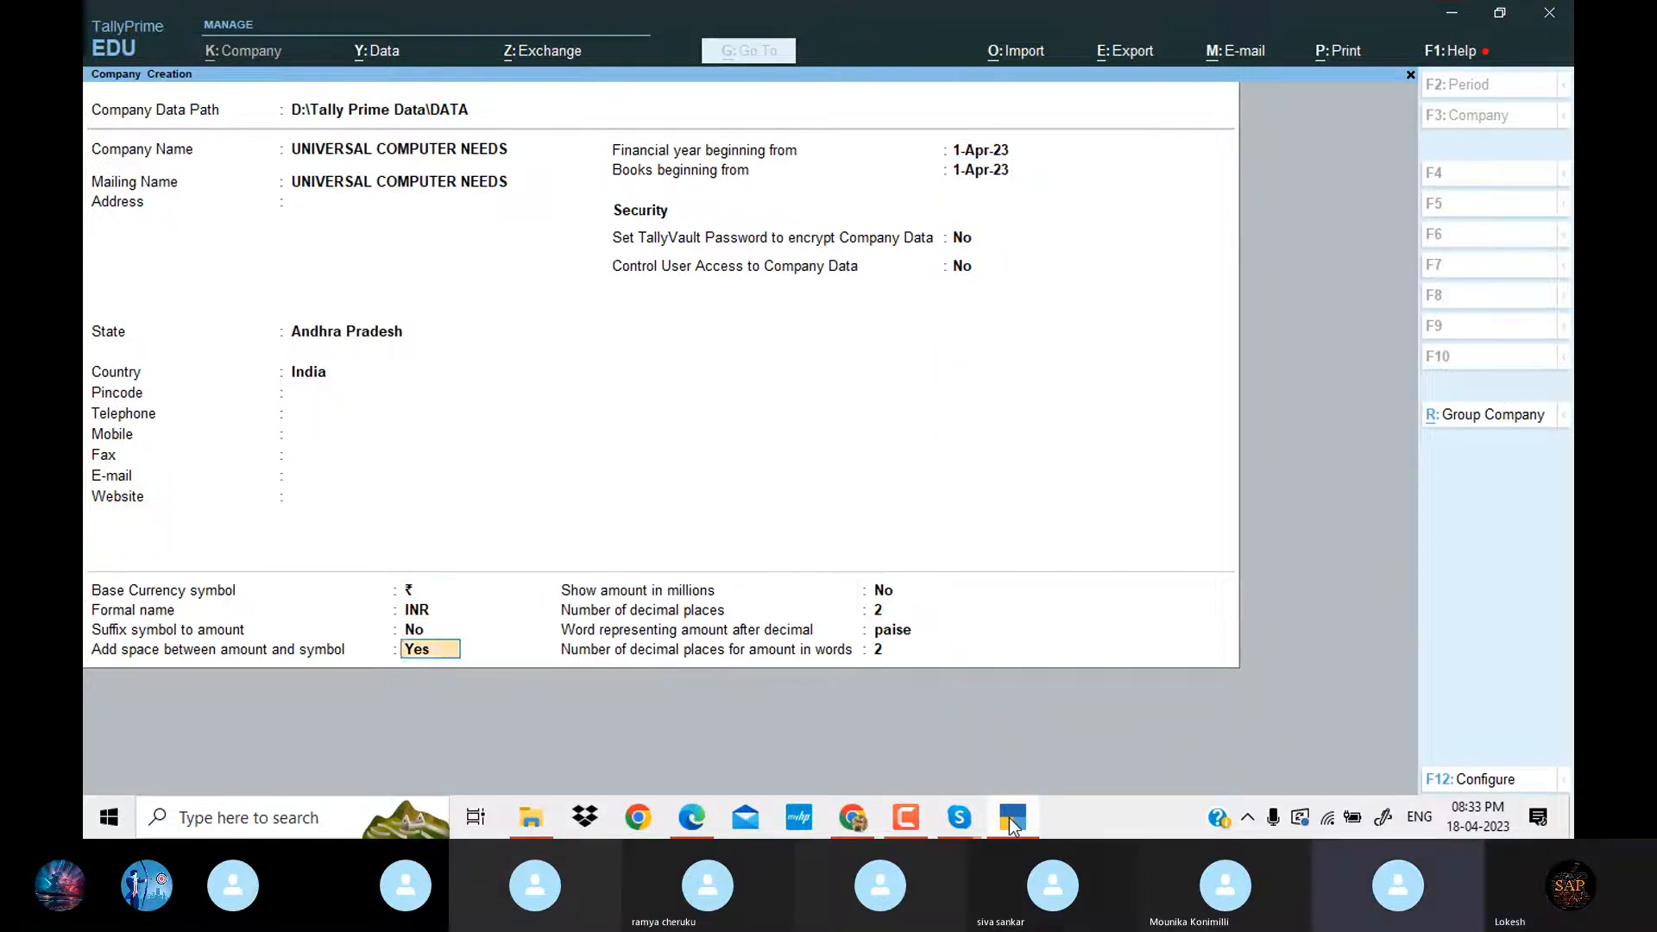
pyautogui.press('Return')
pyautogui.press('Return')
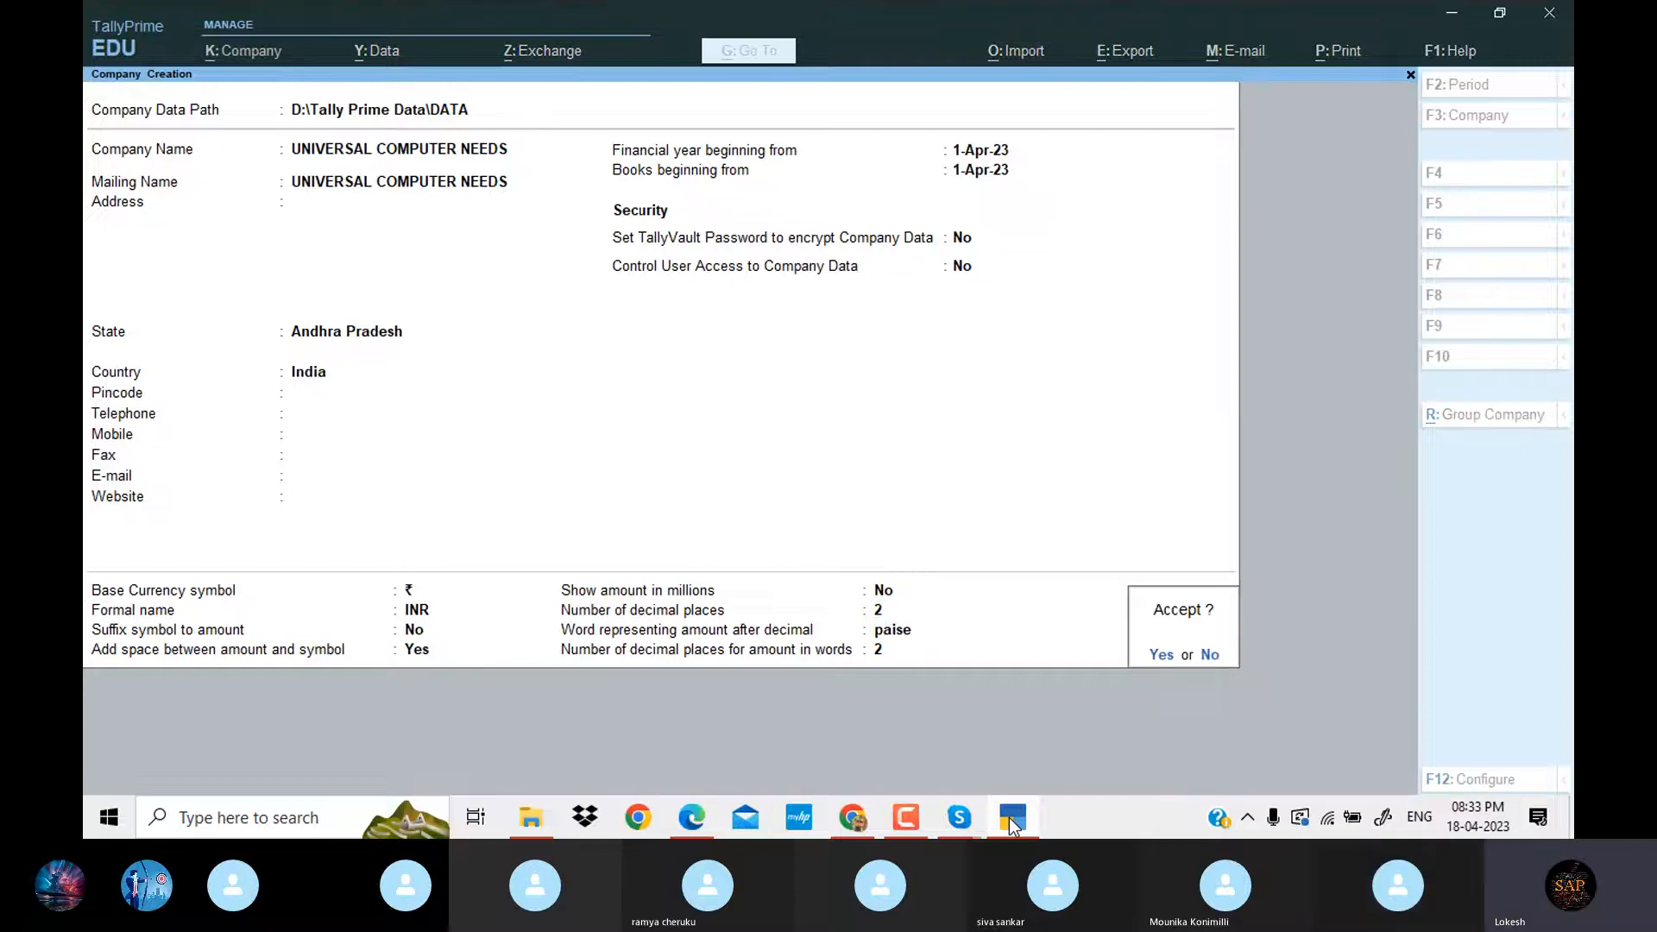
pyautogui.press('Return')
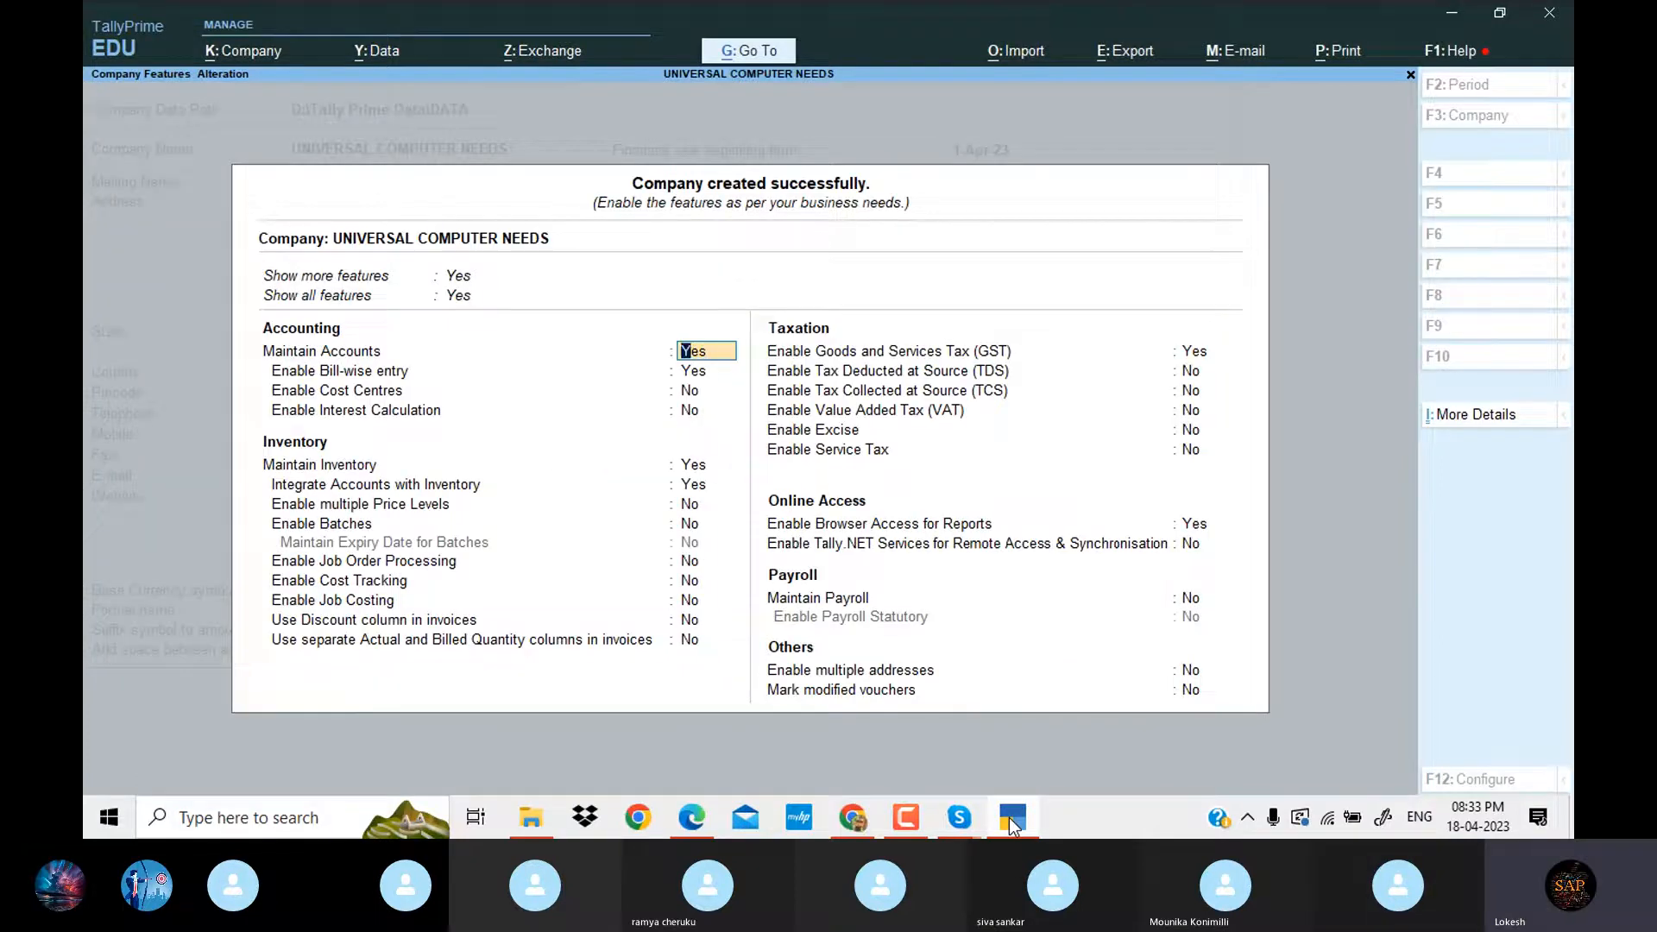
# Disable bill-wise entry for the company and keep the other accounting and inventory features at their defaults.
pyautogui.press('Return')
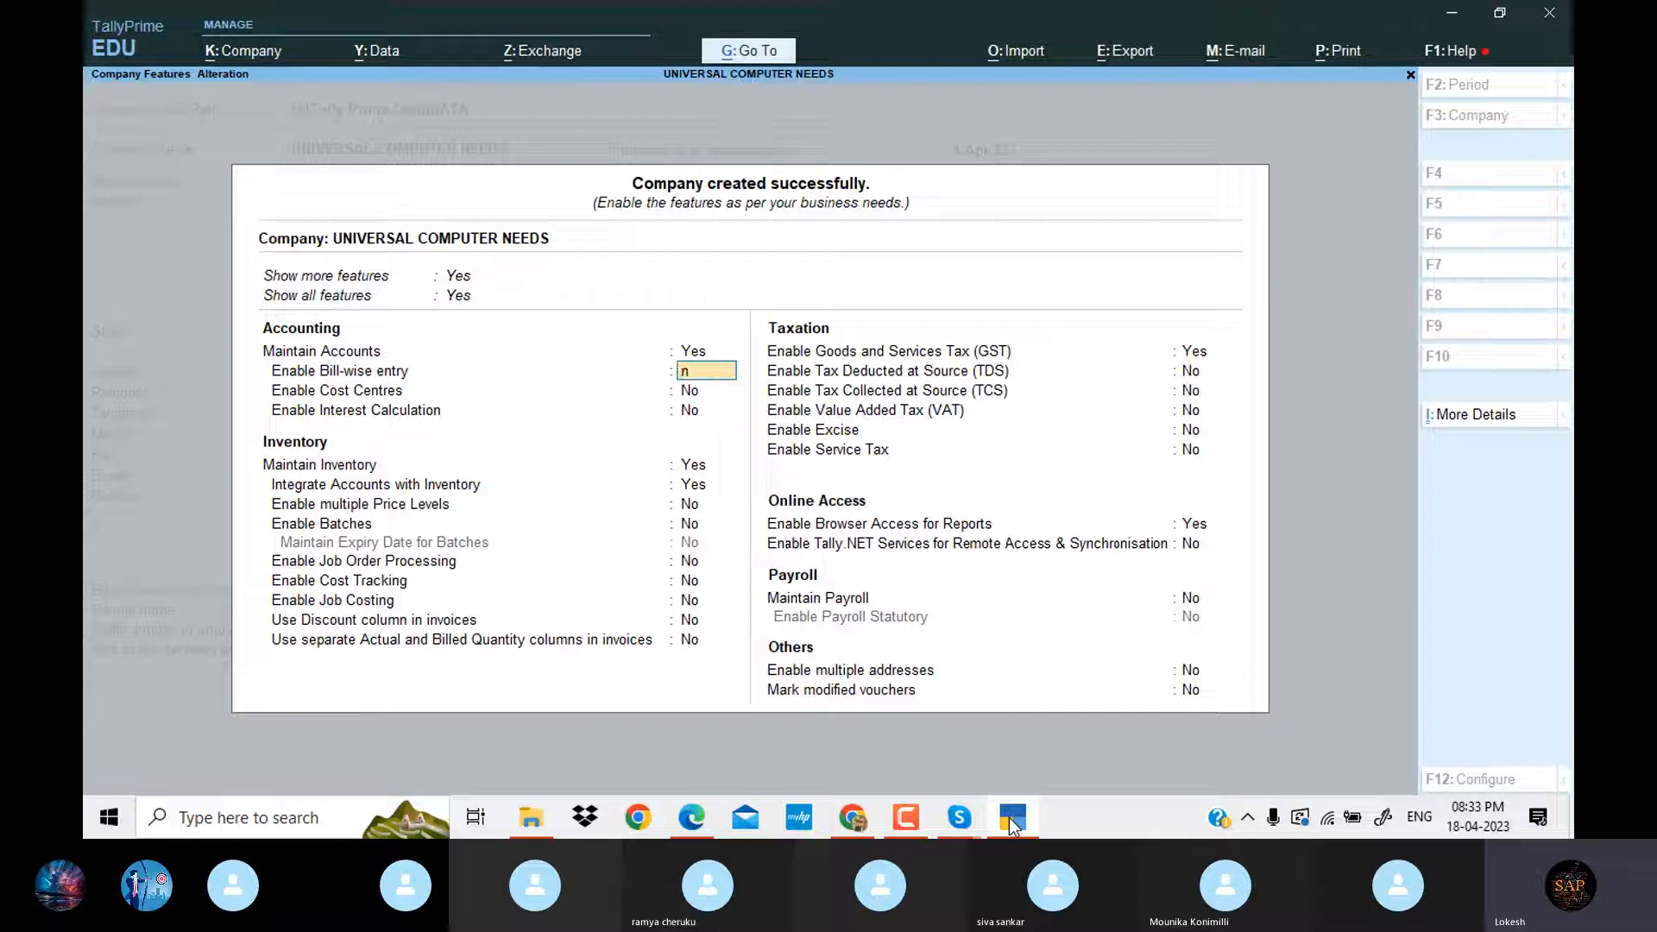
pyautogui.press('n')
pyautogui.press('Return')
pyautogui.press('Return')
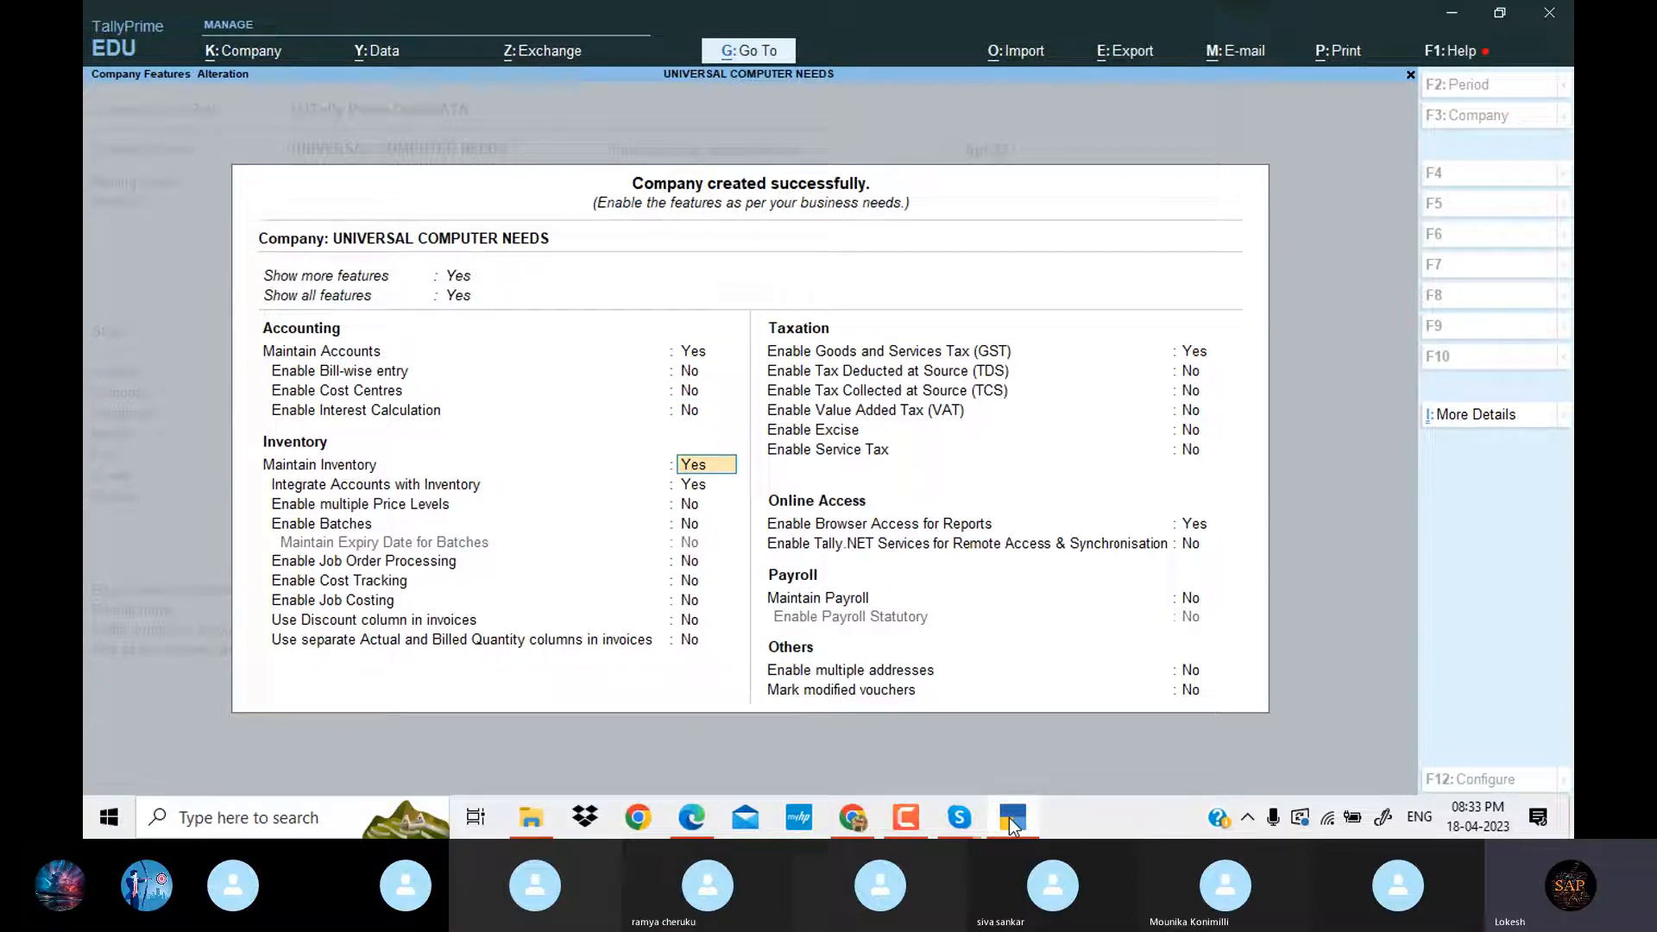
pyautogui.press('Return')
pyautogui.press('Return')
pyautogui.press('Return')
pyautogui.press('Return')
pyautogui.press('Return')
pyautogui.press('Return')
pyautogui.press('Return')
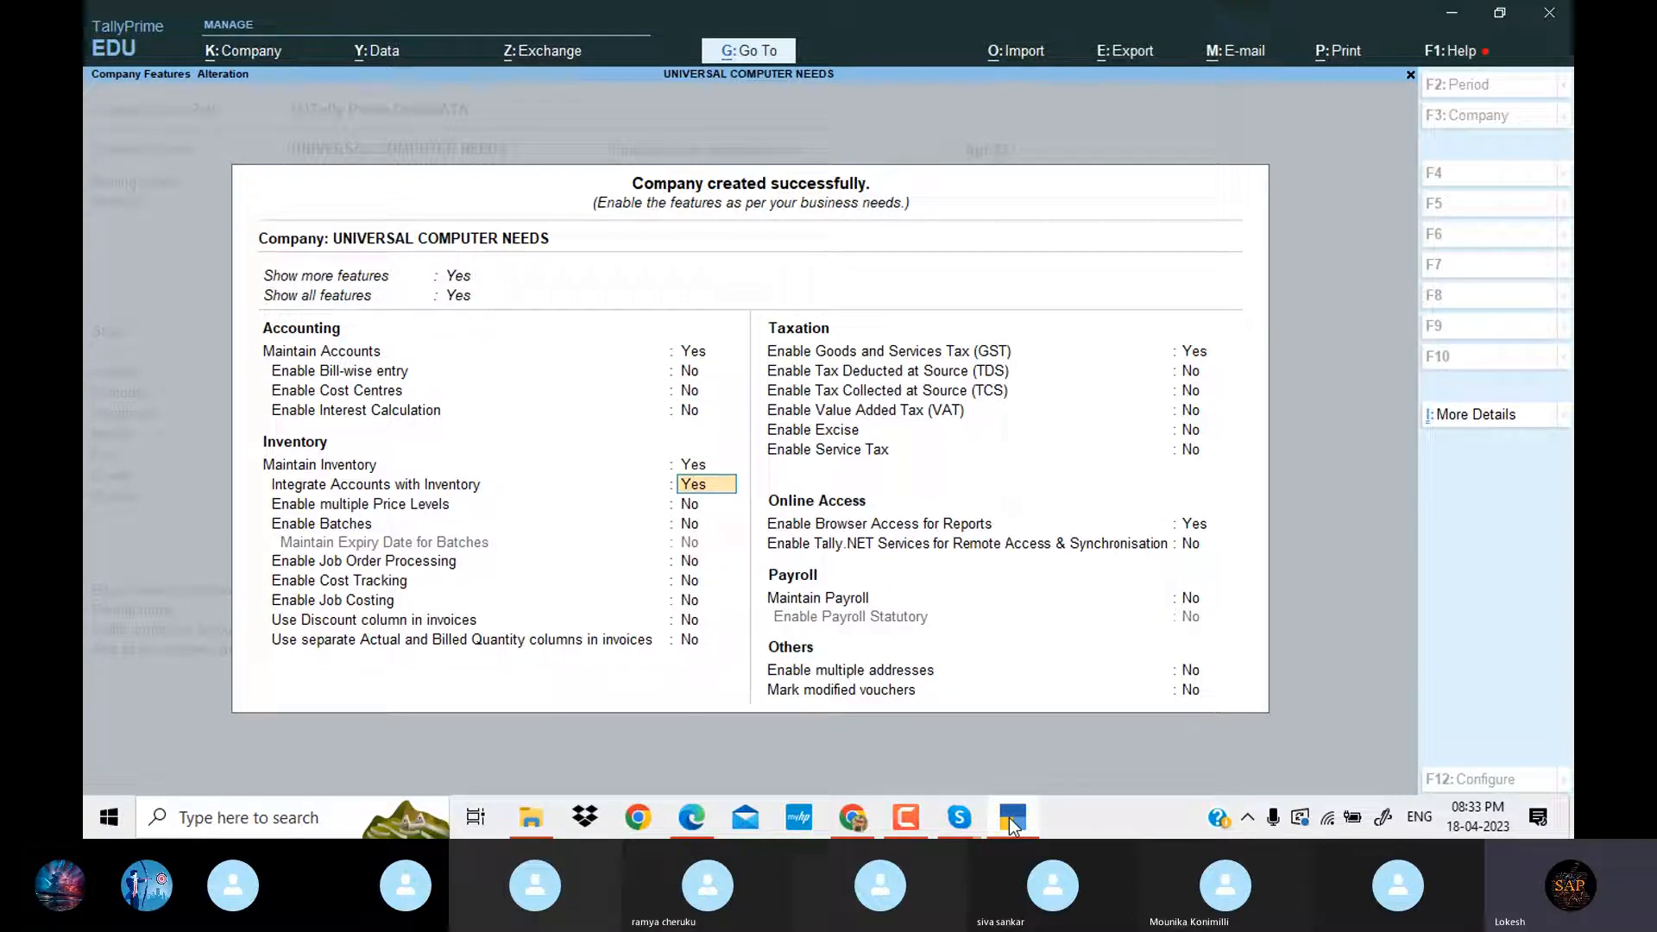
pyautogui.press('Return')
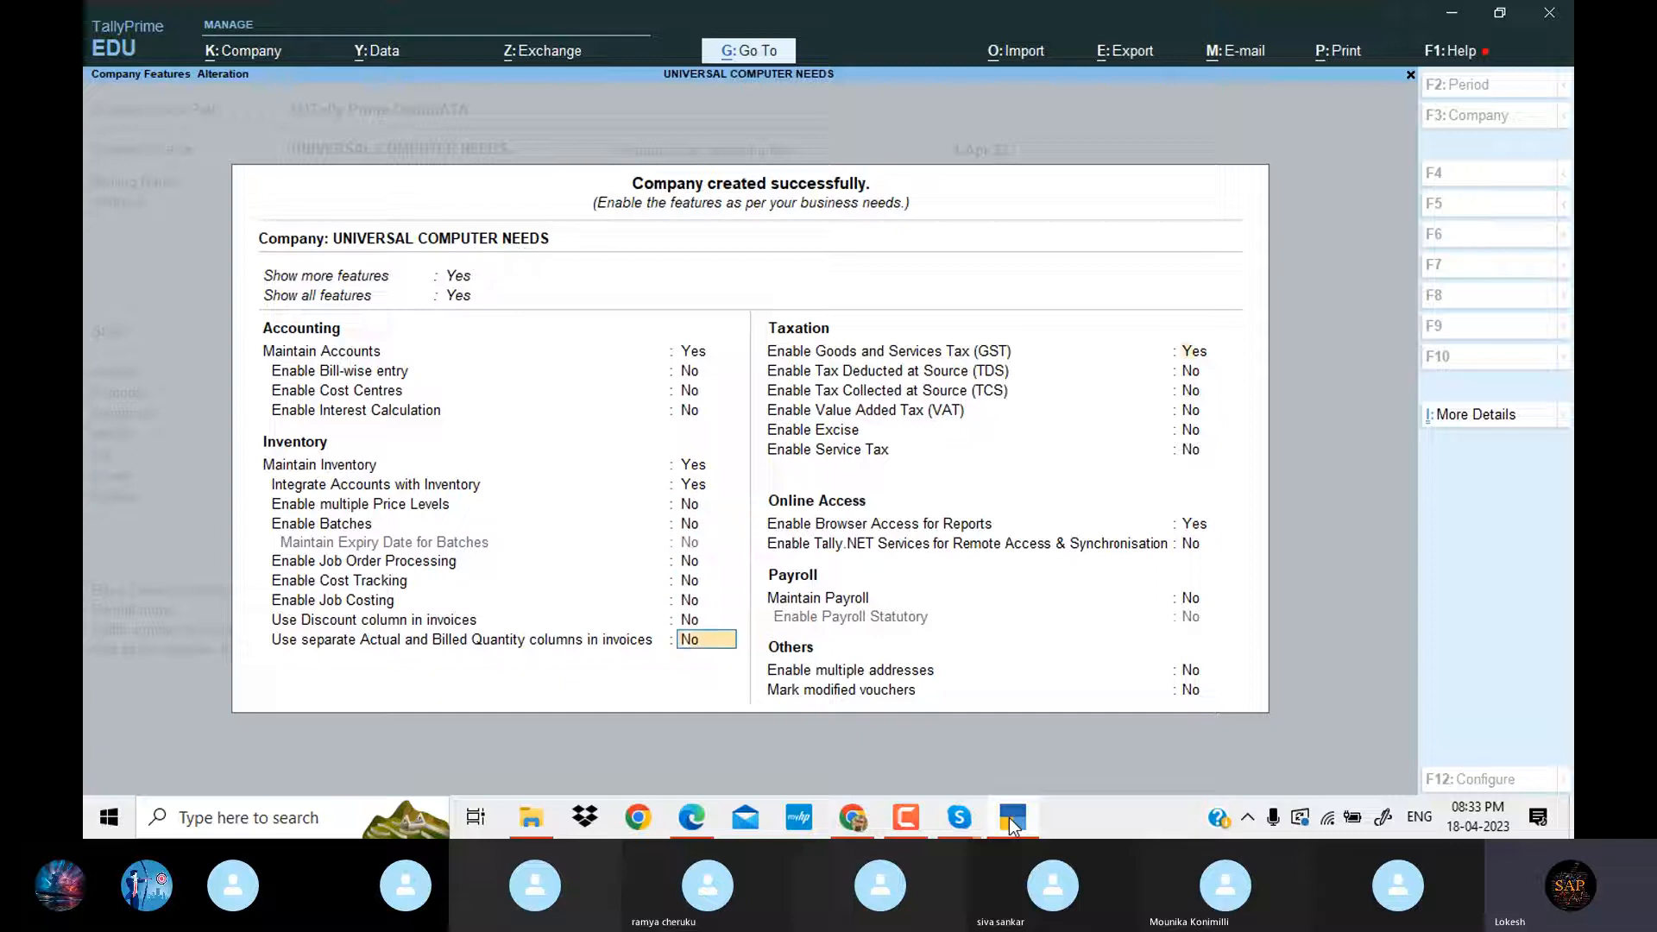
# Disable Goods and Services Tax (GST) and keep the other taxation features at No.
pyautogui.press('Return')
pyautogui.press('n')
pyautogui.press('Return')
pyautogui.press('Return')
pyautogui.press('Return')
pyautogui.press('Return')
pyautogui.press('Return')
pyautogui.press('Return')
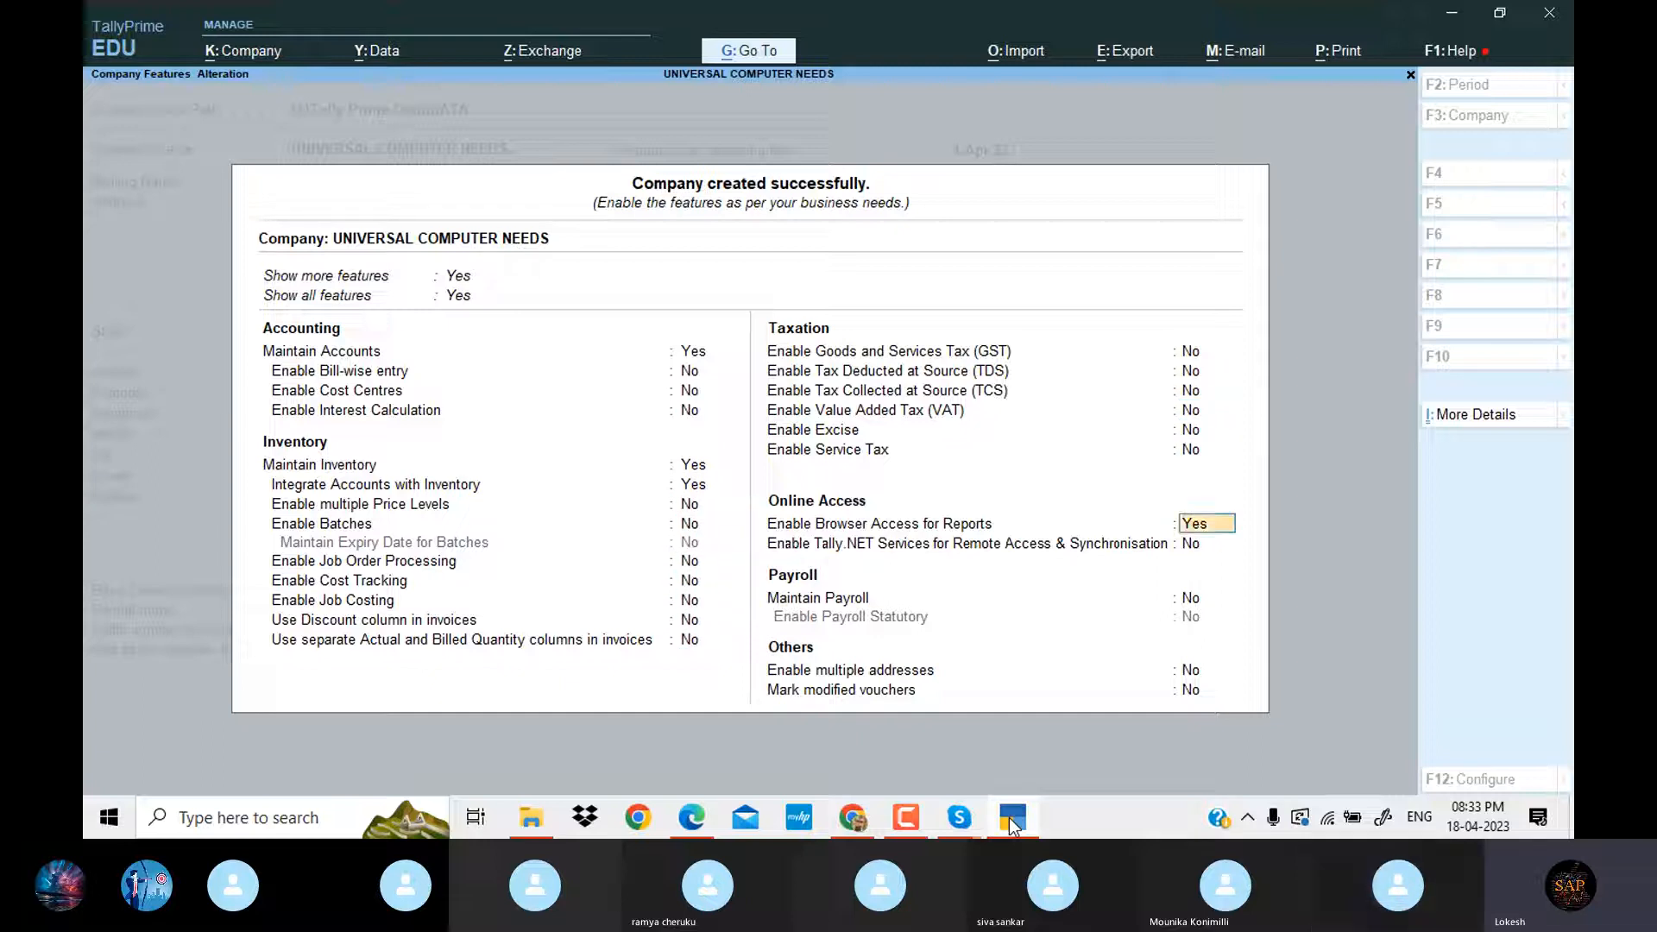
# Disable browser access for reports and save the company features.
pyautogui.press('n')
pyautogui.press('Return')
pyautogui.press('Return')
pyautogui.press('Return')
pyautogui.press('Return')
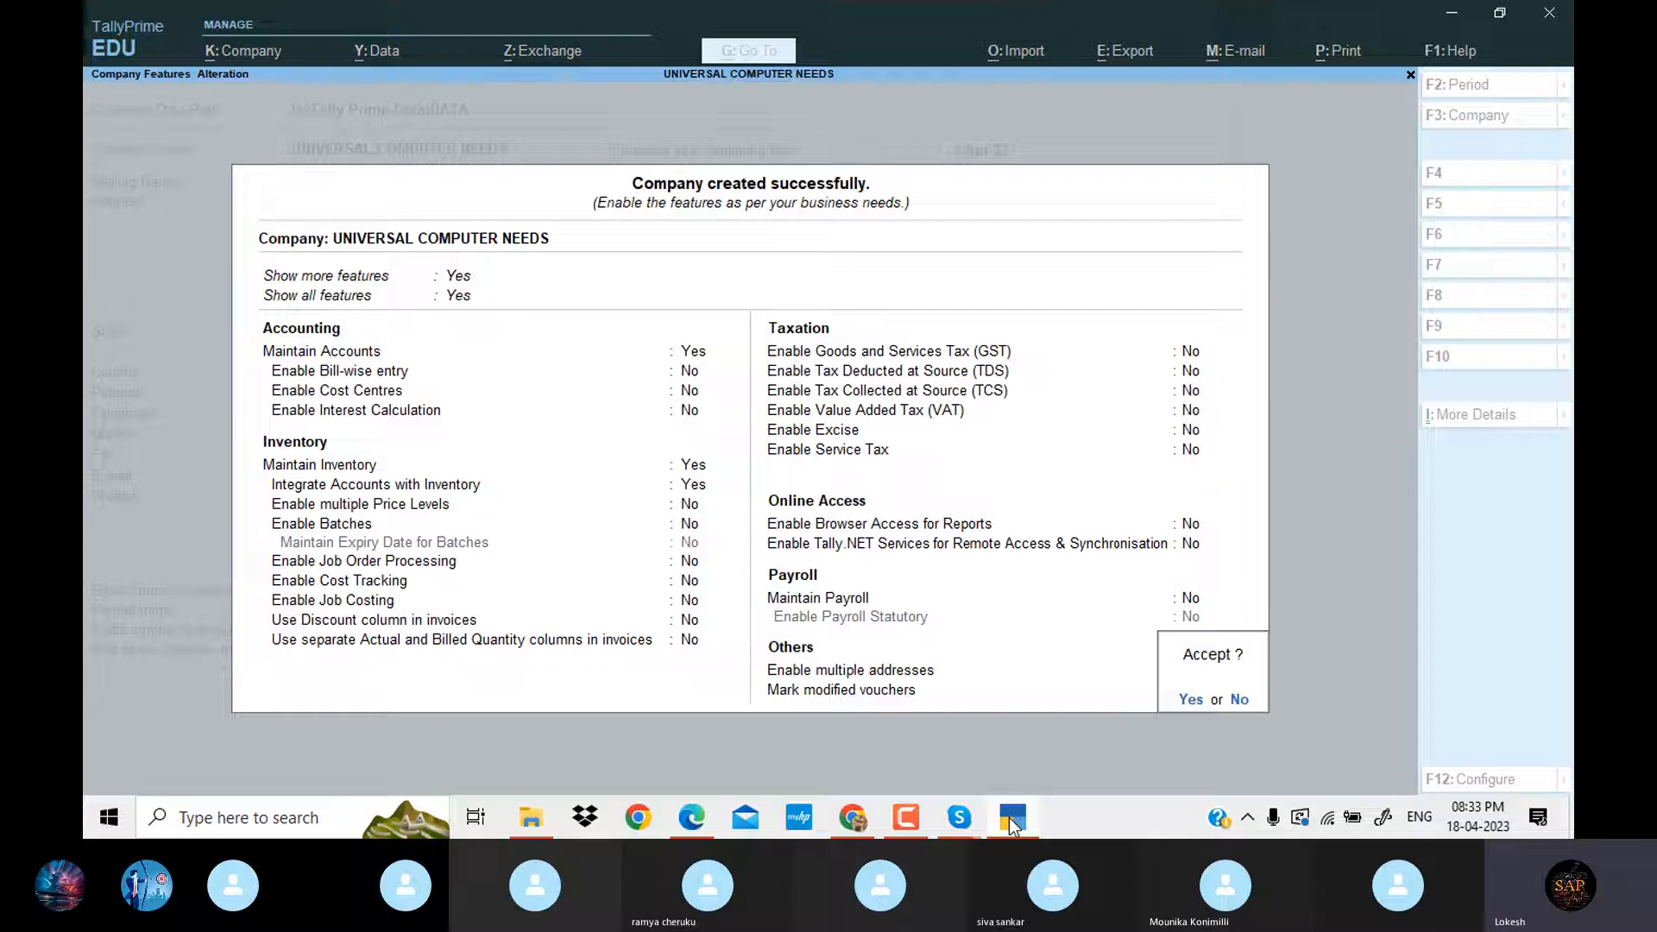
pyautogui.press('Return')
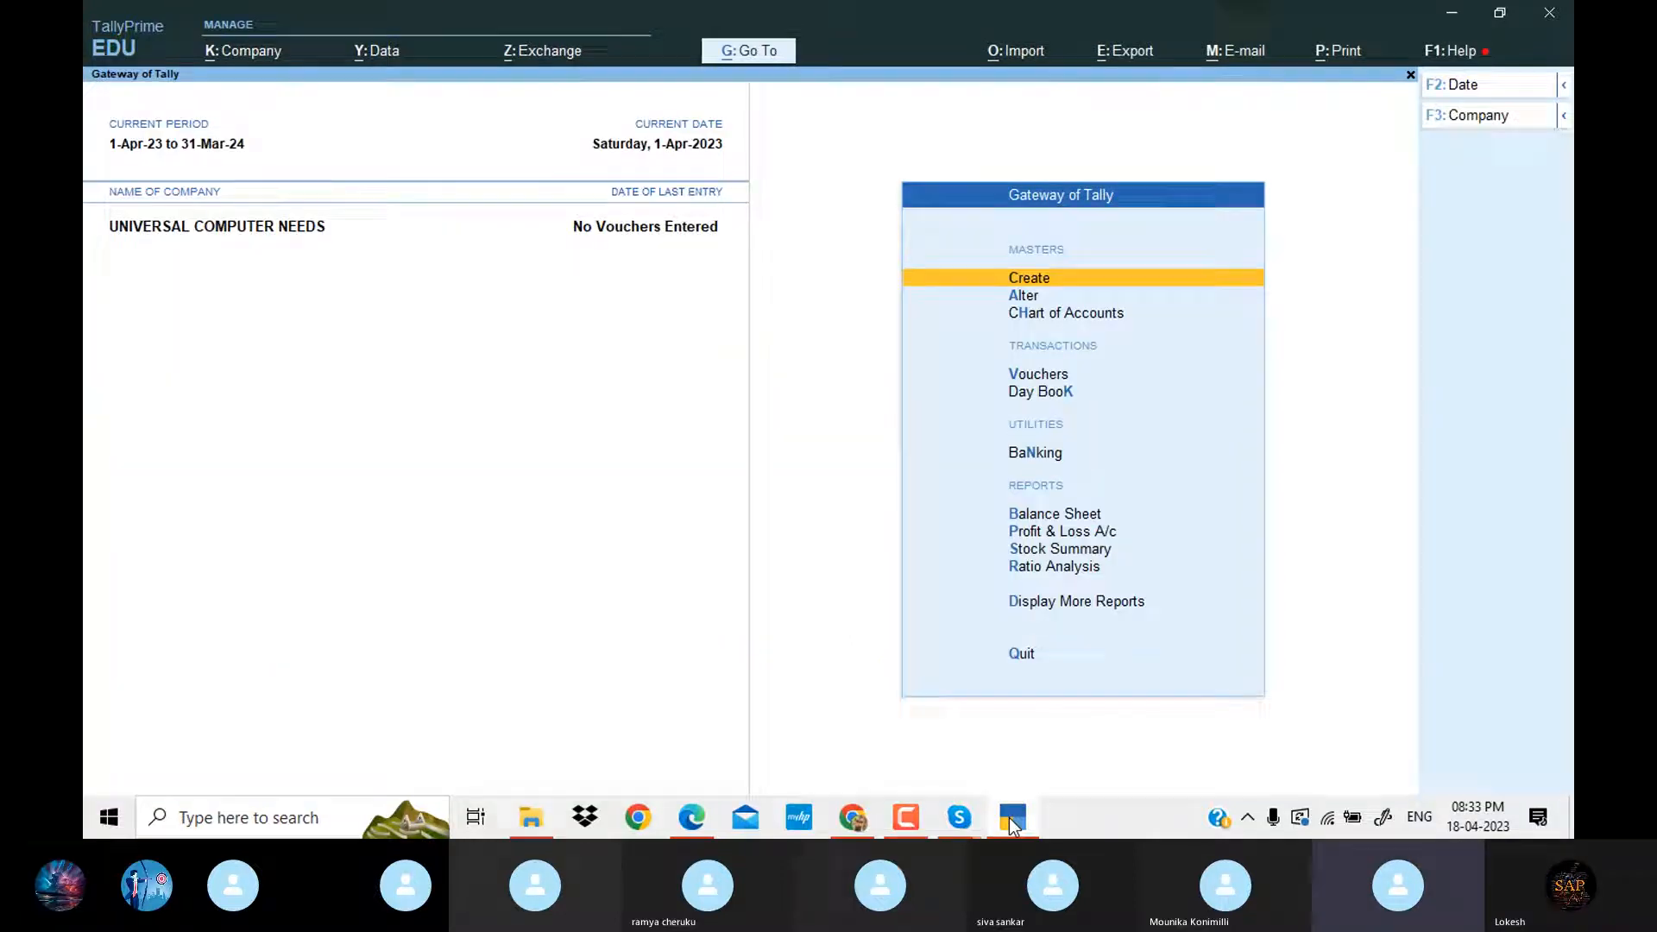
# Create a ledger named Capital under the Capital Account group with the default mailing details.
pyautogui.press('Return')
pyautogui.press('Down')
pyautogui.press('Return')
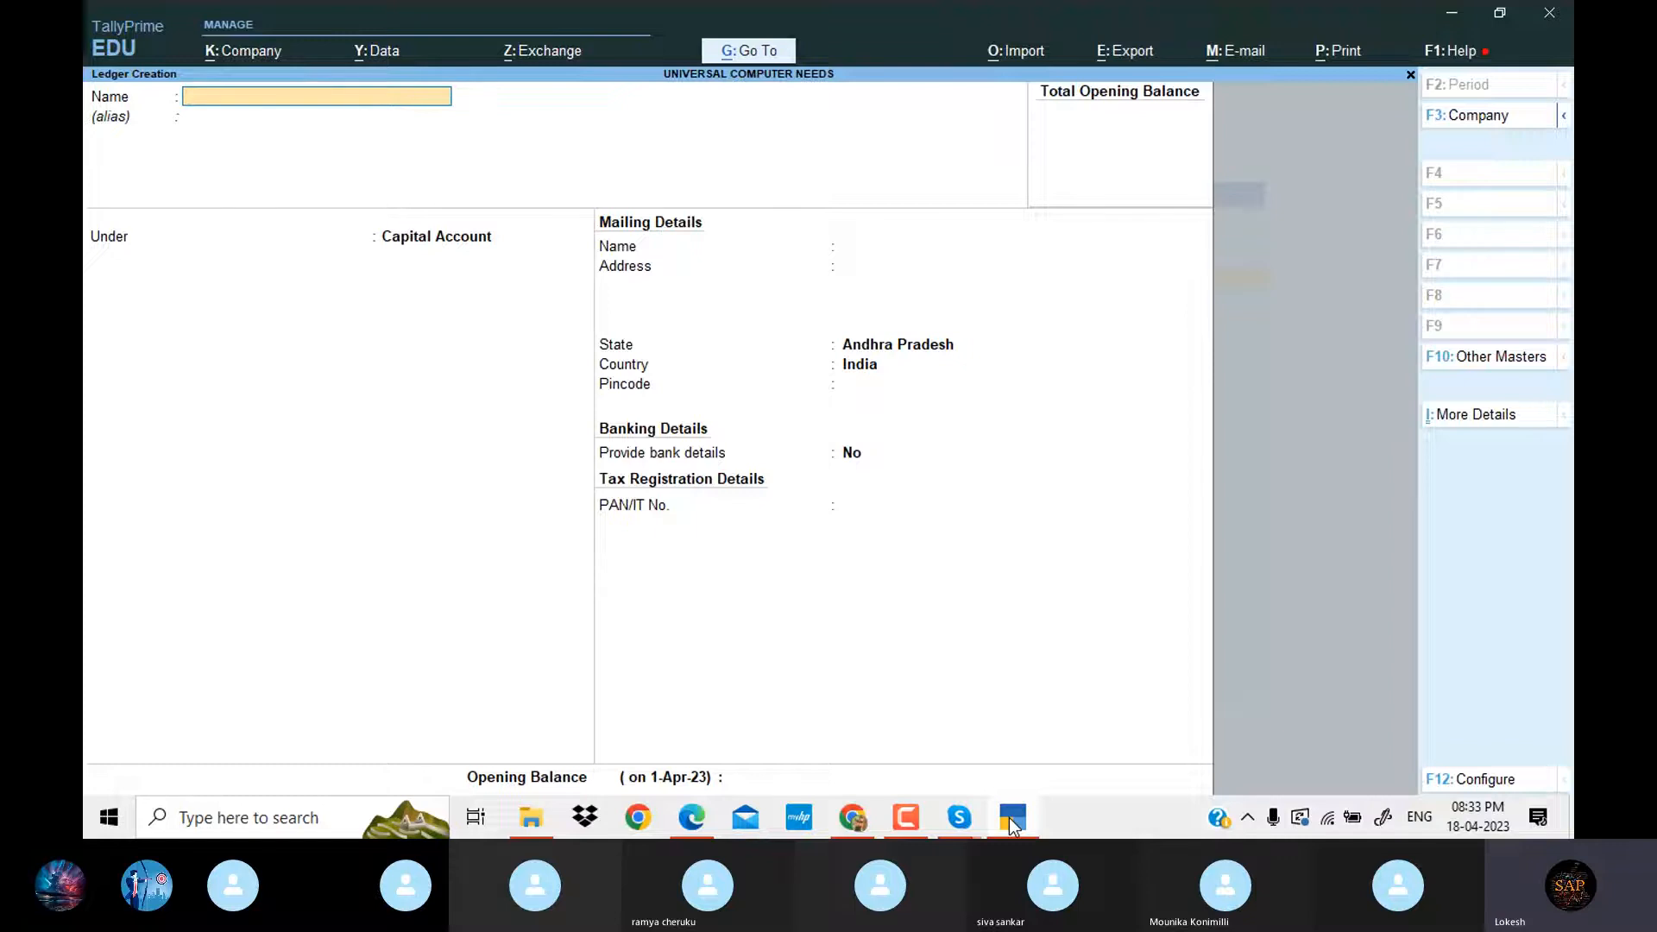
pyautogui.write('Capital')
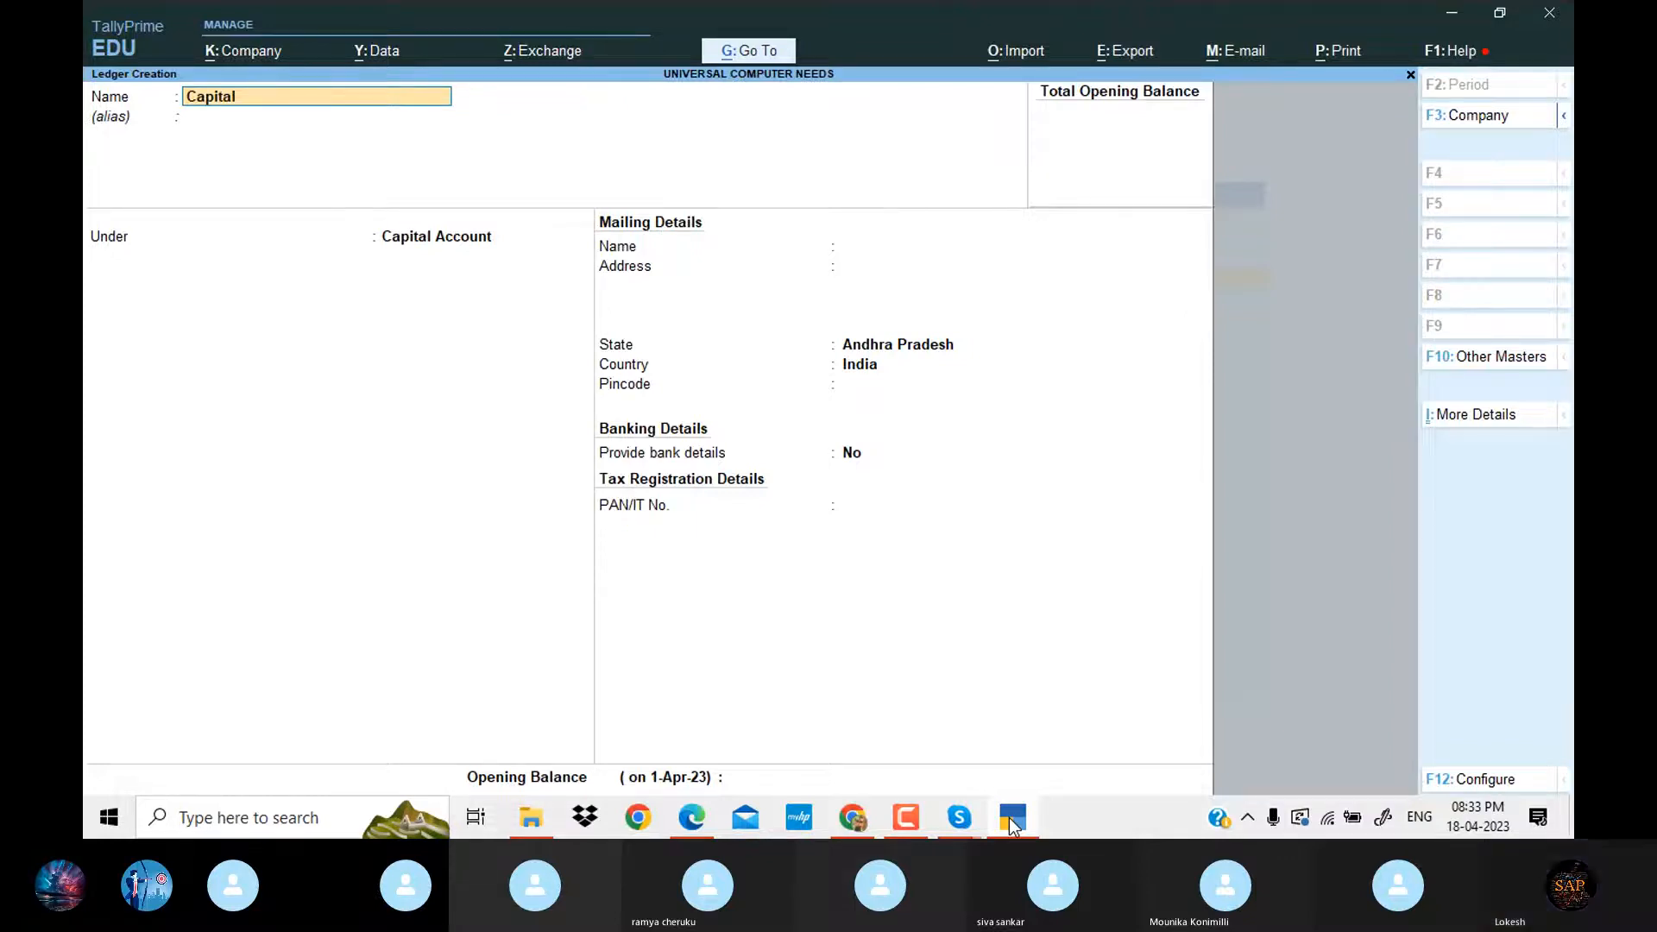
pyautogui.press('Return')
pyautogui.press('Return')
pyautogui.press('Return')
pyautogui.press('Return')
pyautogui.press('Return')
pyautogui.press('Return')
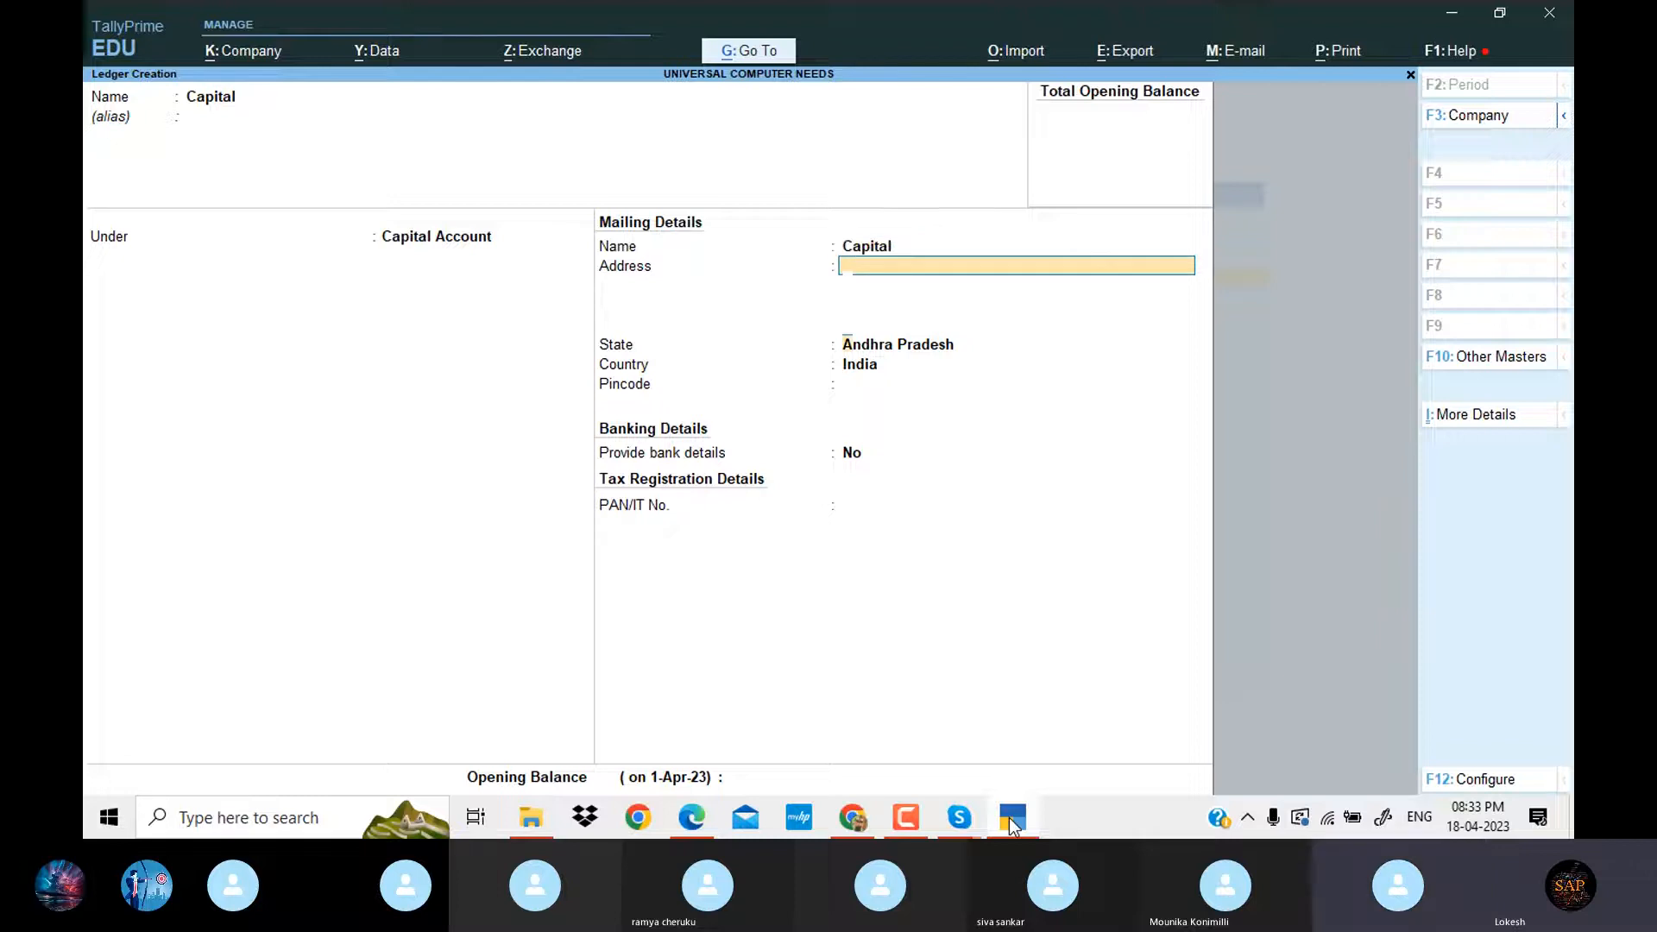
pyautogui.press('Return')
pyautogui.press('Return')
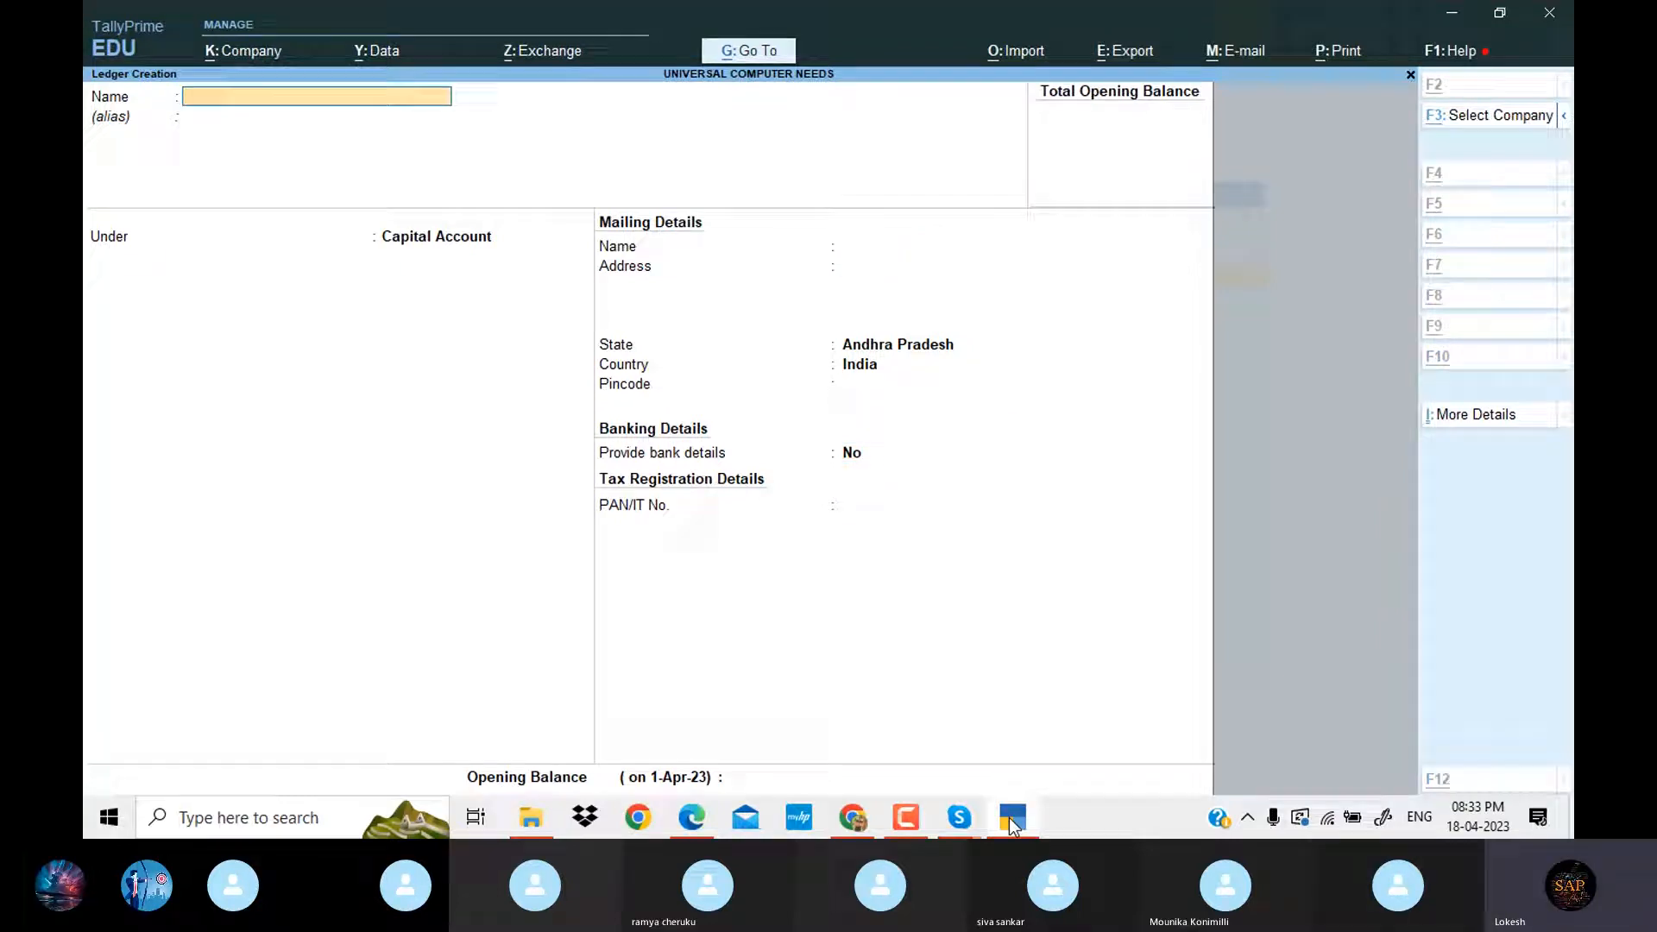
# Switch to the problem PDF in Edge and copy the bank name ICICI Bank from the first transaction.
pyautogui.click(1012, 820)
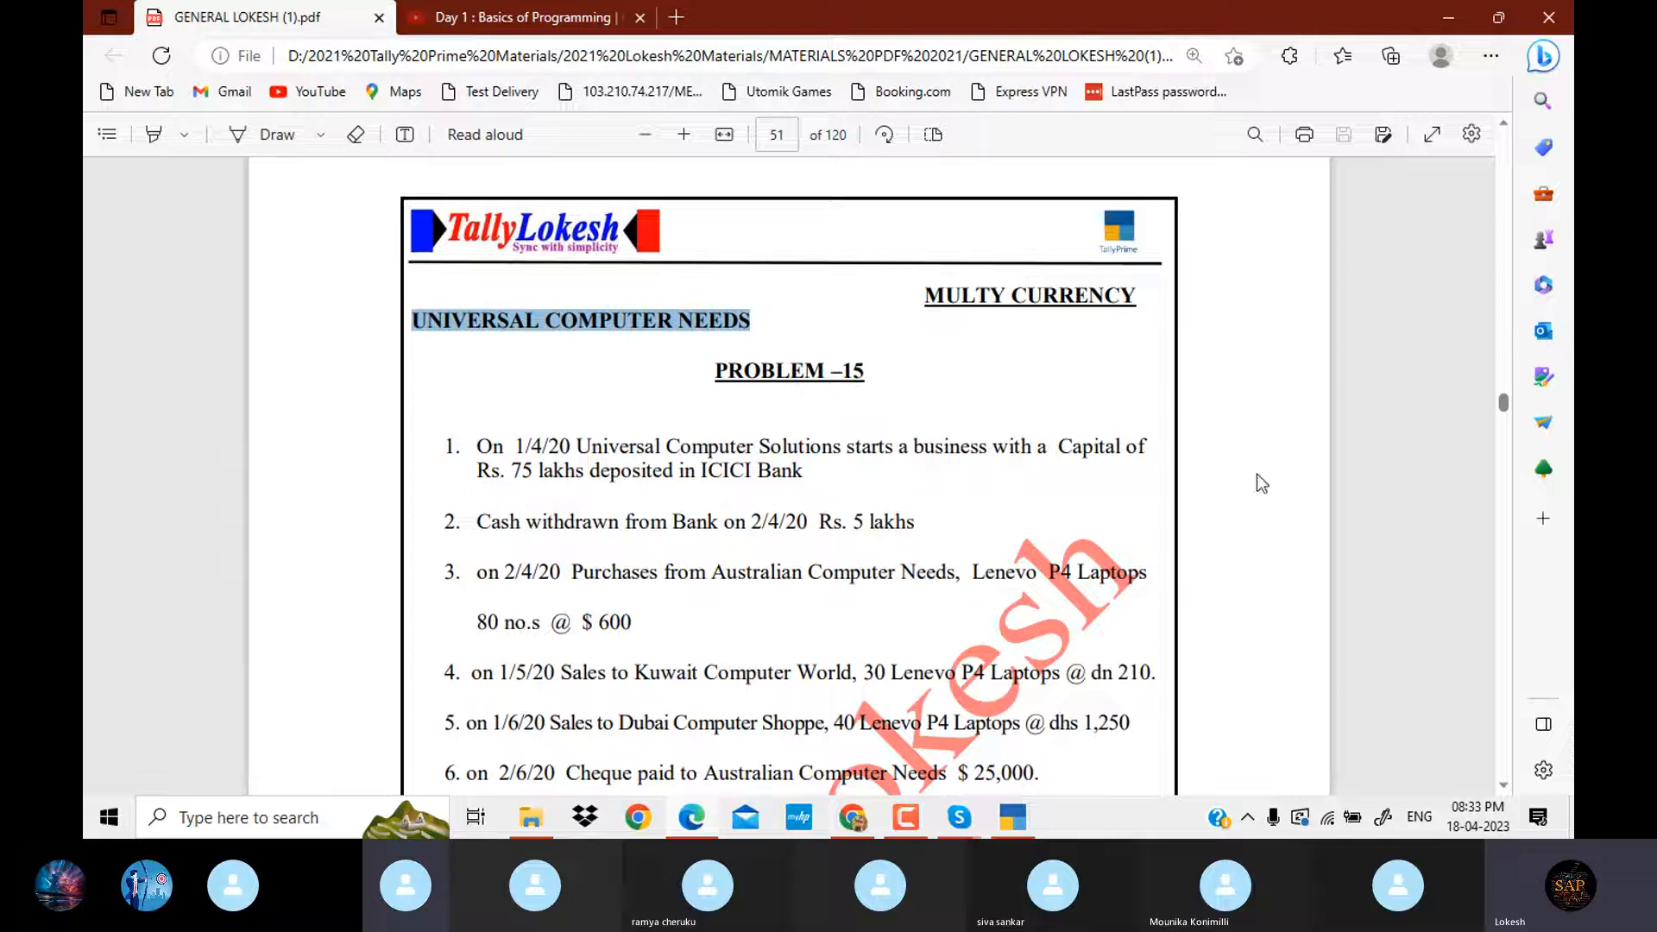
pyautogui.scroll(-2, 1505, 784)
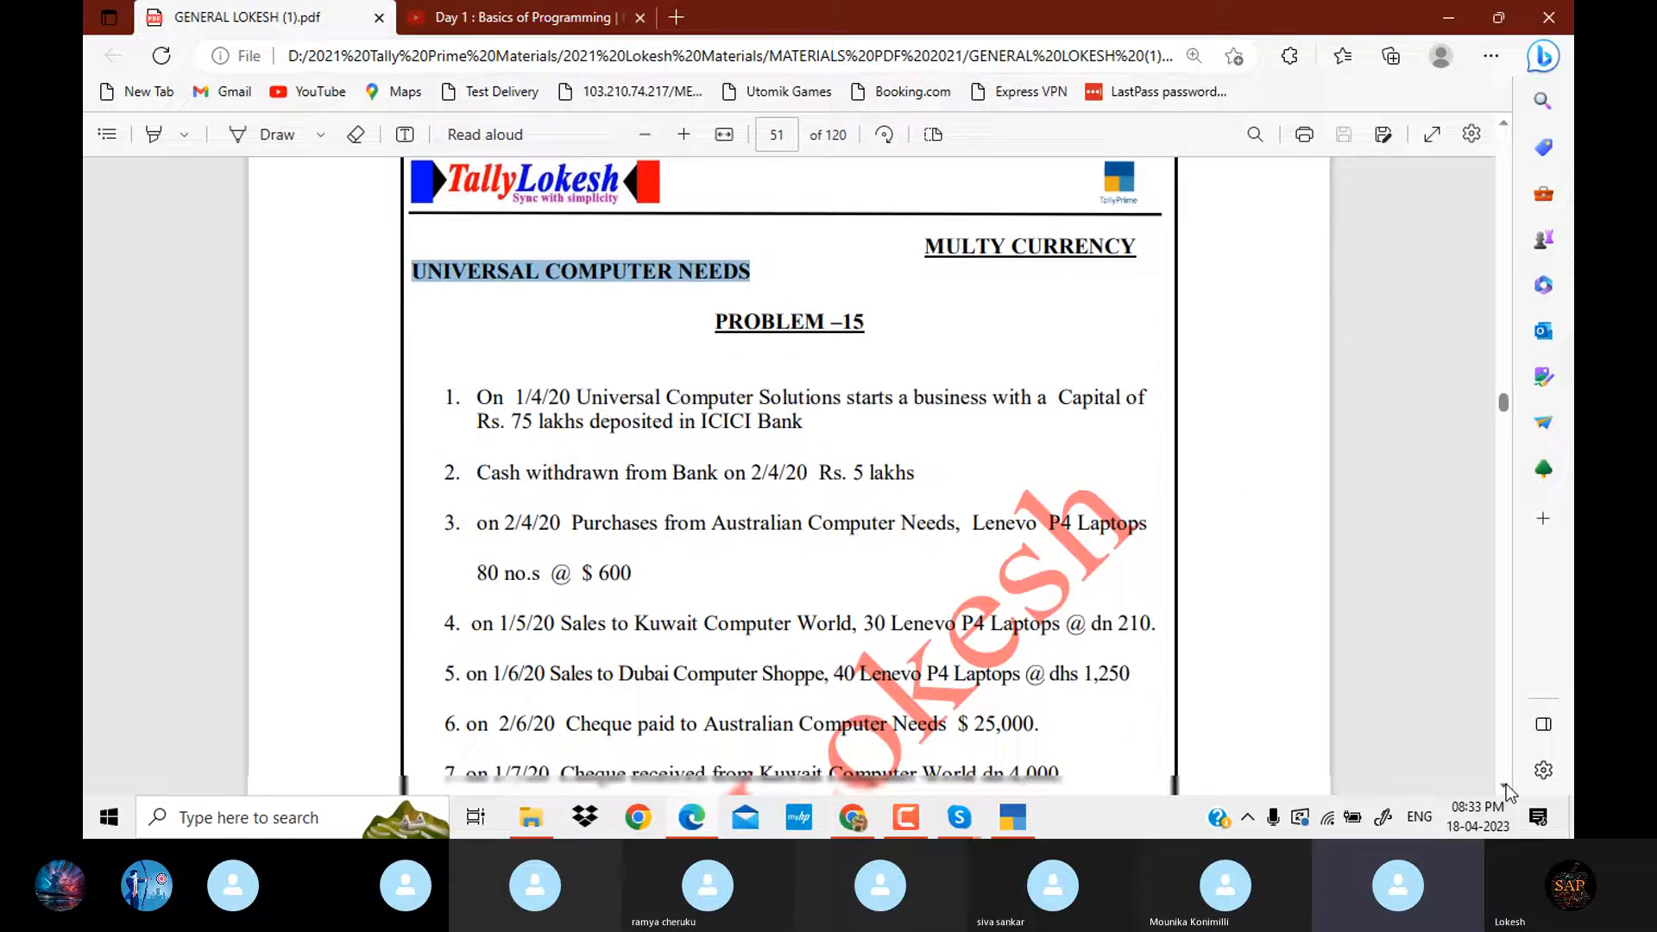
pyautogui.scroll(-1, 1505, 784)
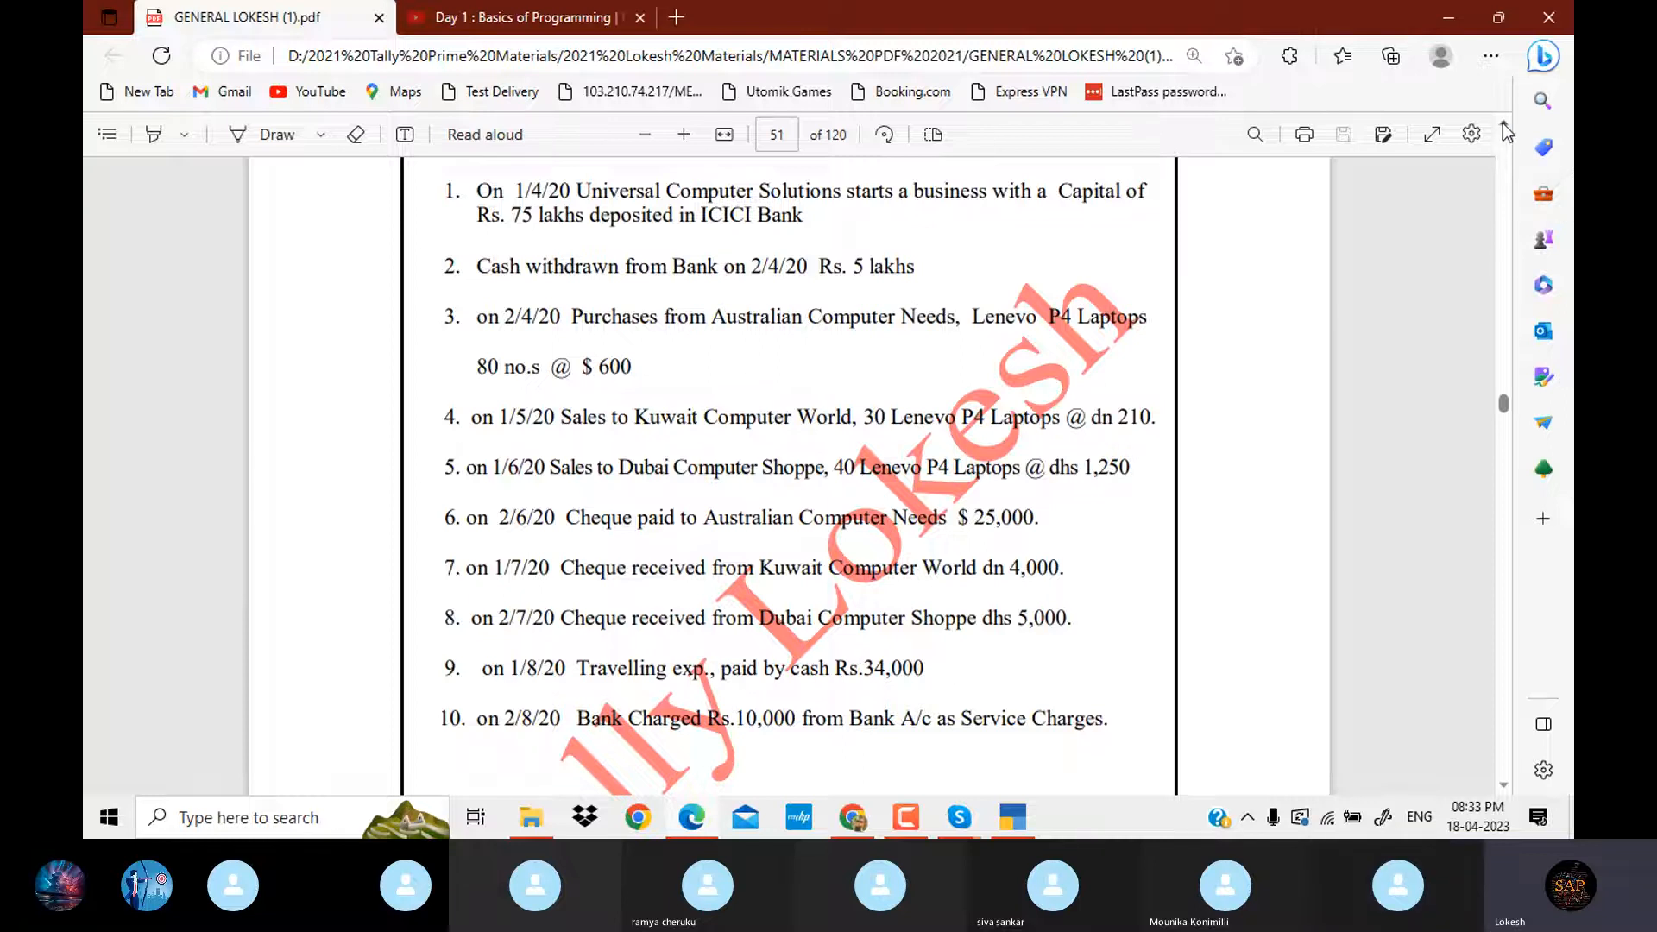
pyautogui.scroll(2, 1504, 125)
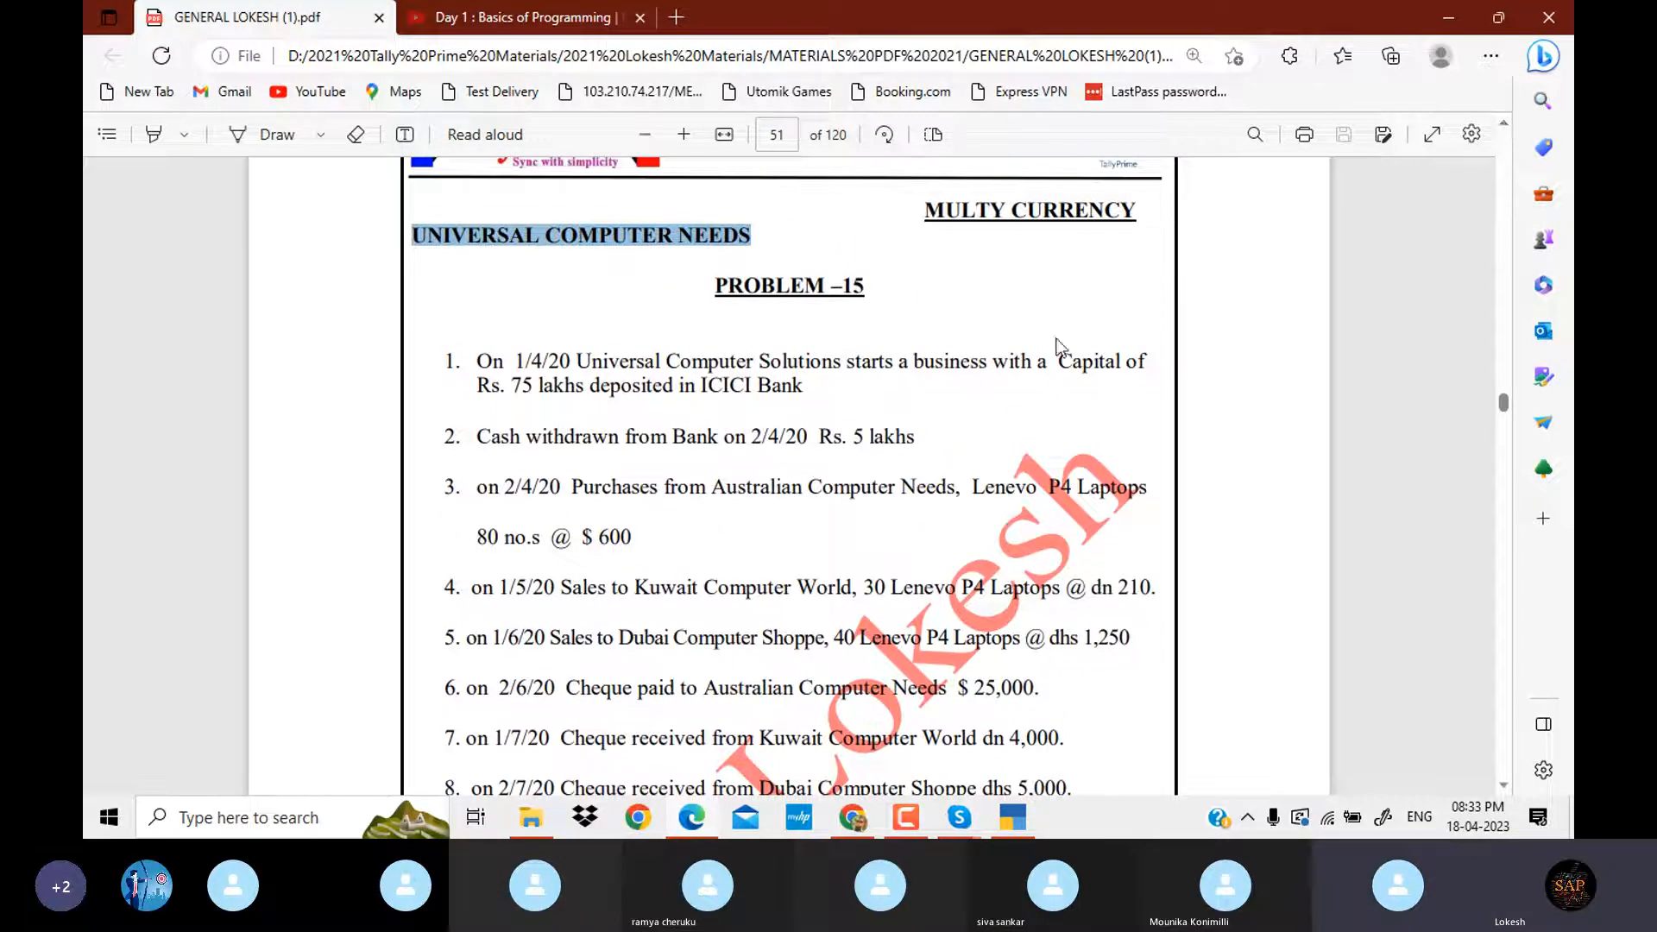
pyautogui.click(727, 383)
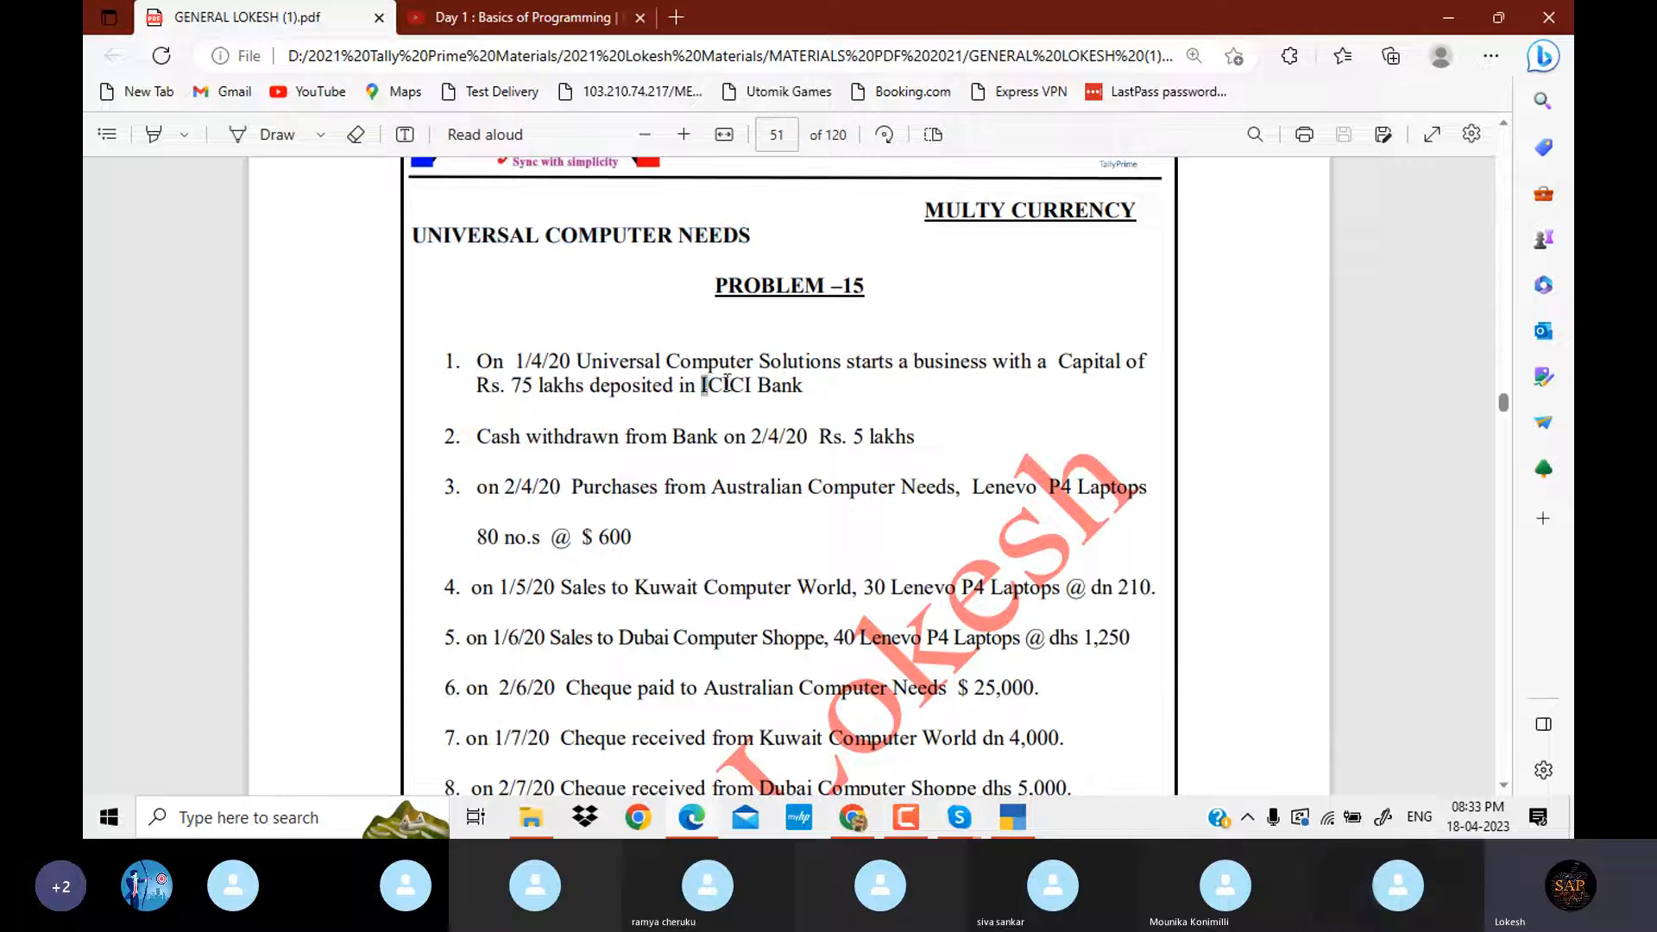
pyautogui.moveTo(727, 383); pyautogui.dragTo(805, 386)
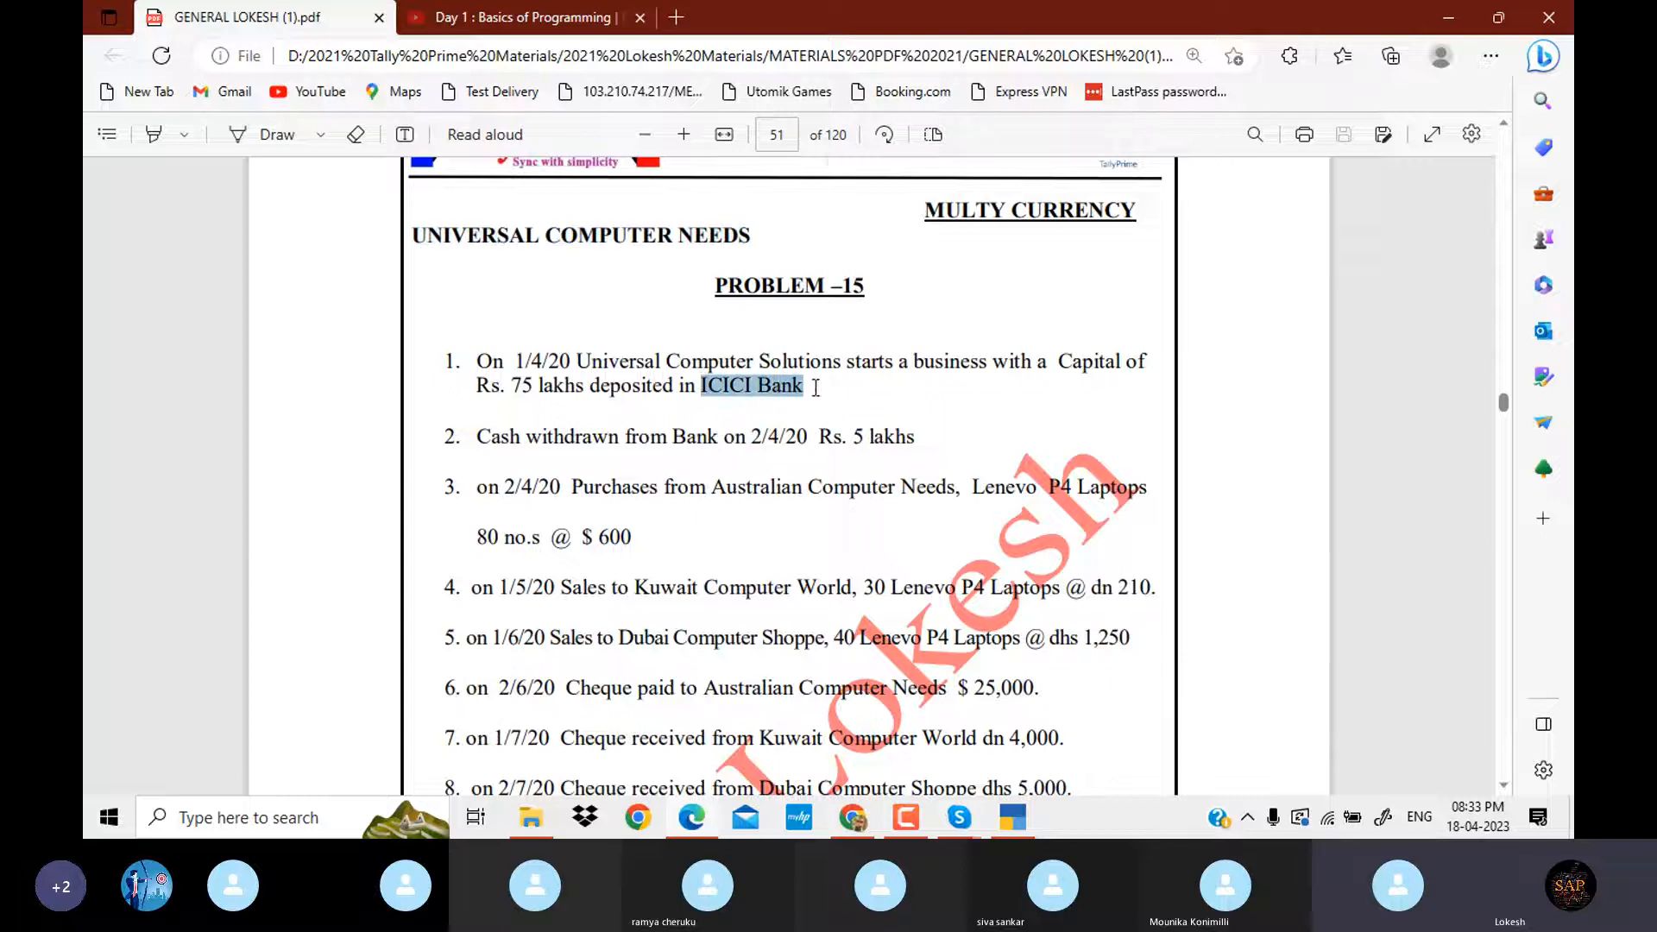
# Return to TallyPrime and create a ledger named ICICI Bank under Bank Accounts, leaving the bank account details at their defaults.
pyautogui.click(1014, 818)
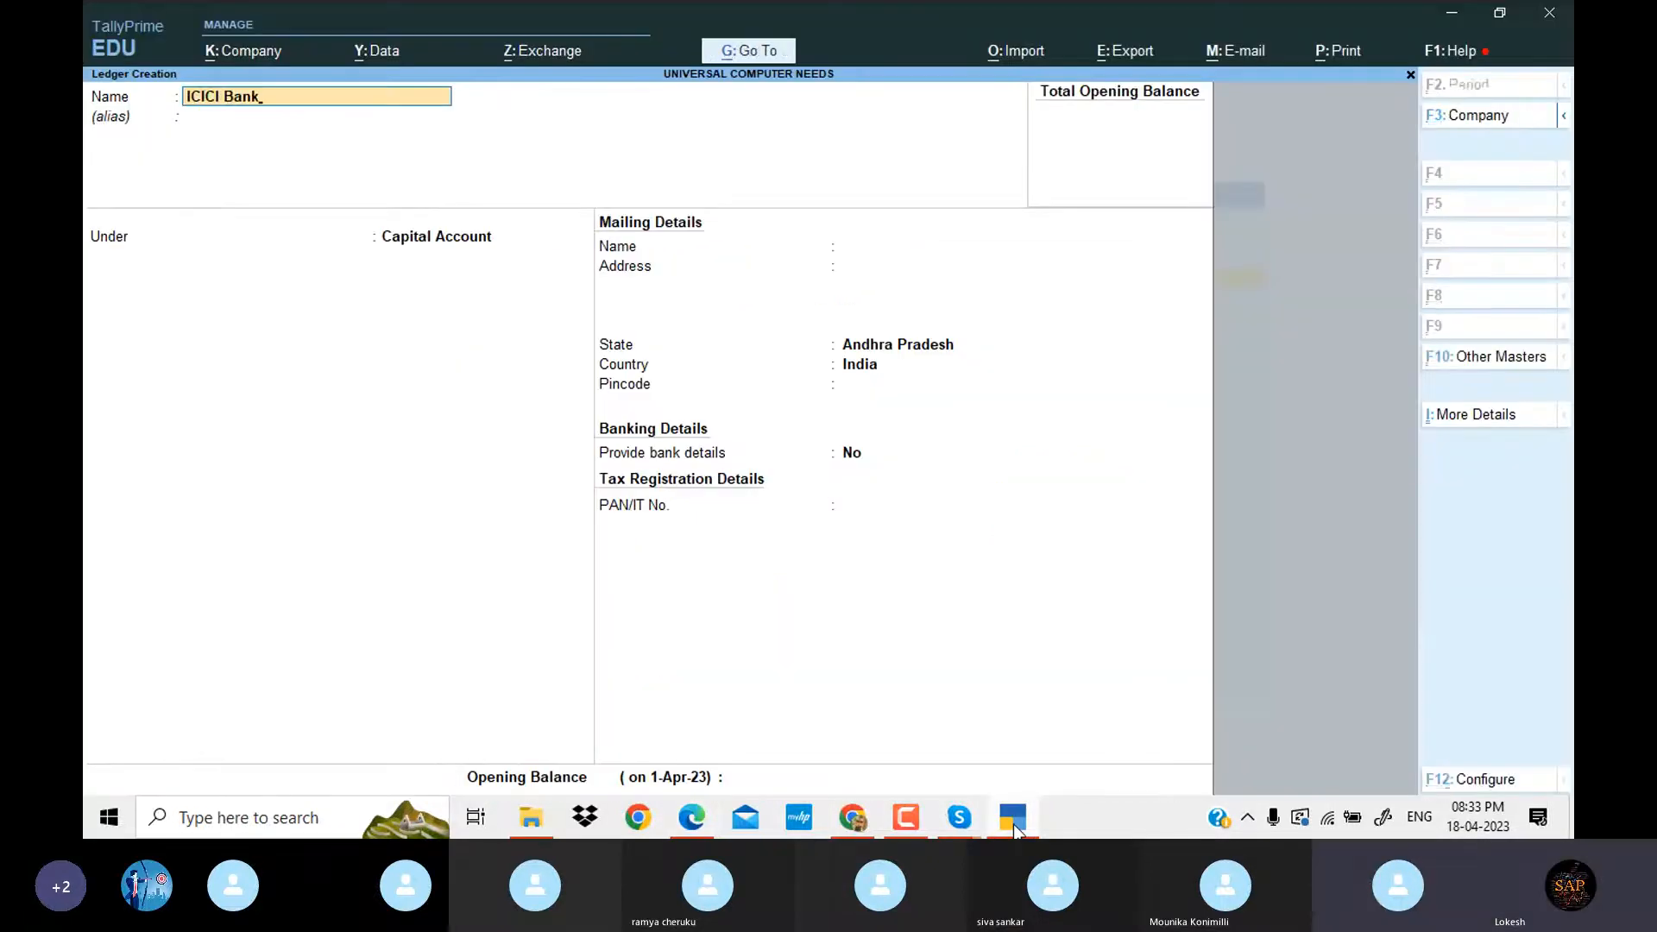
pyautogui.press('Return')
pyautogui.write('Ba')
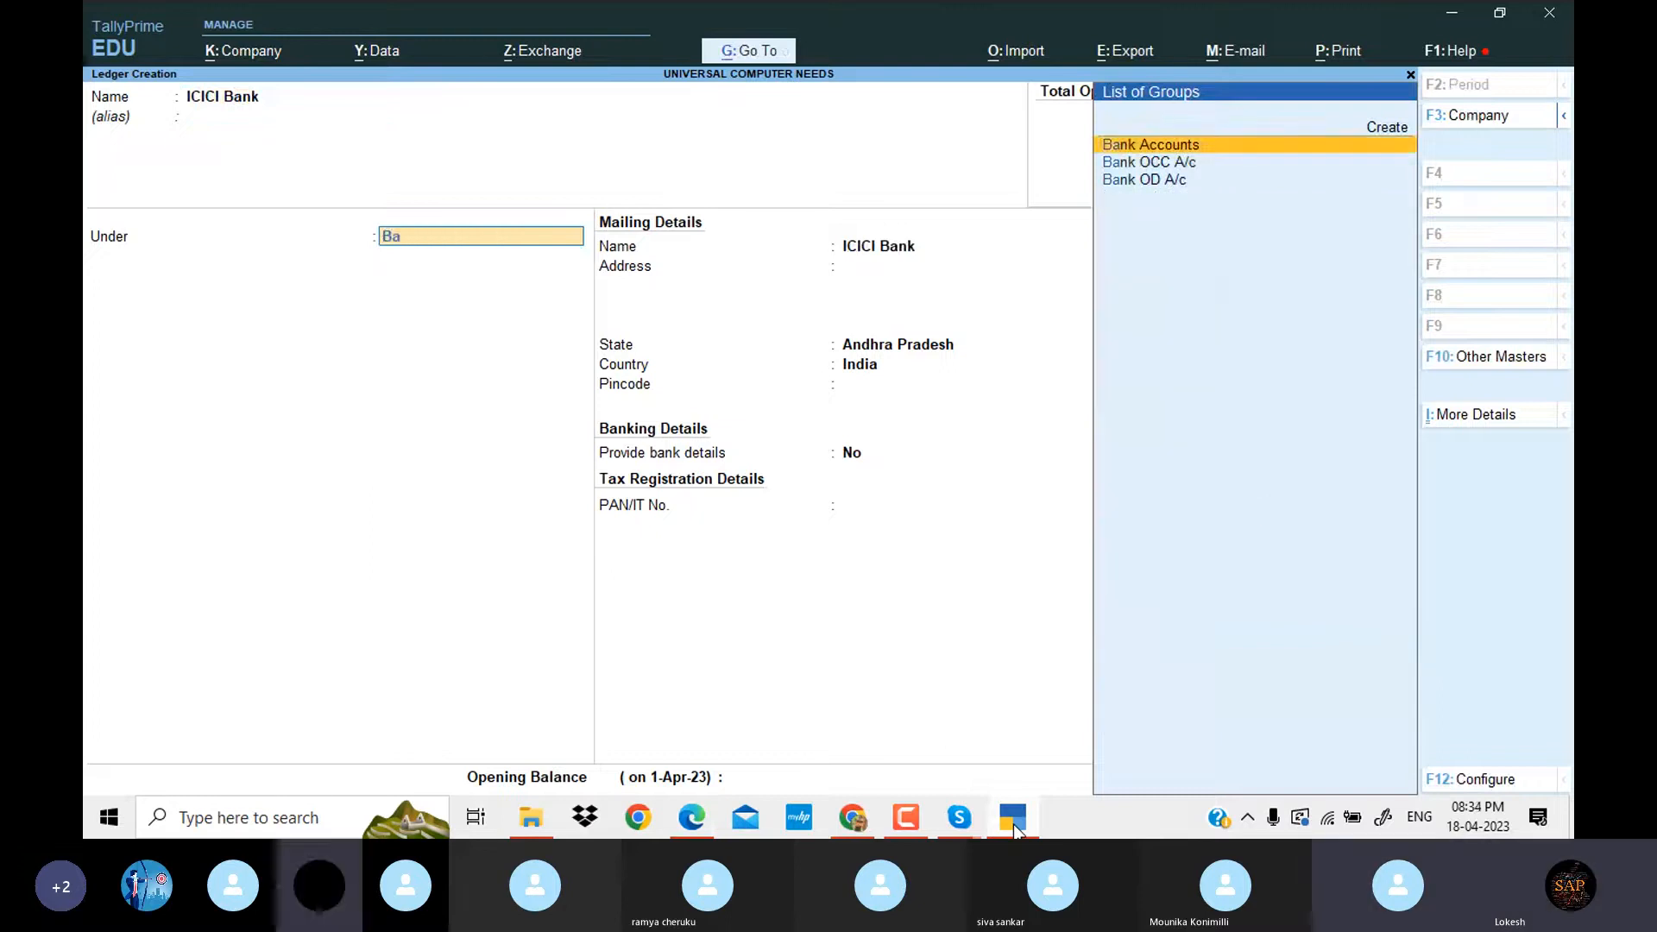
pyautogui.press('Return')
pyautogui.press('Return')
pyautogui.press('Return')
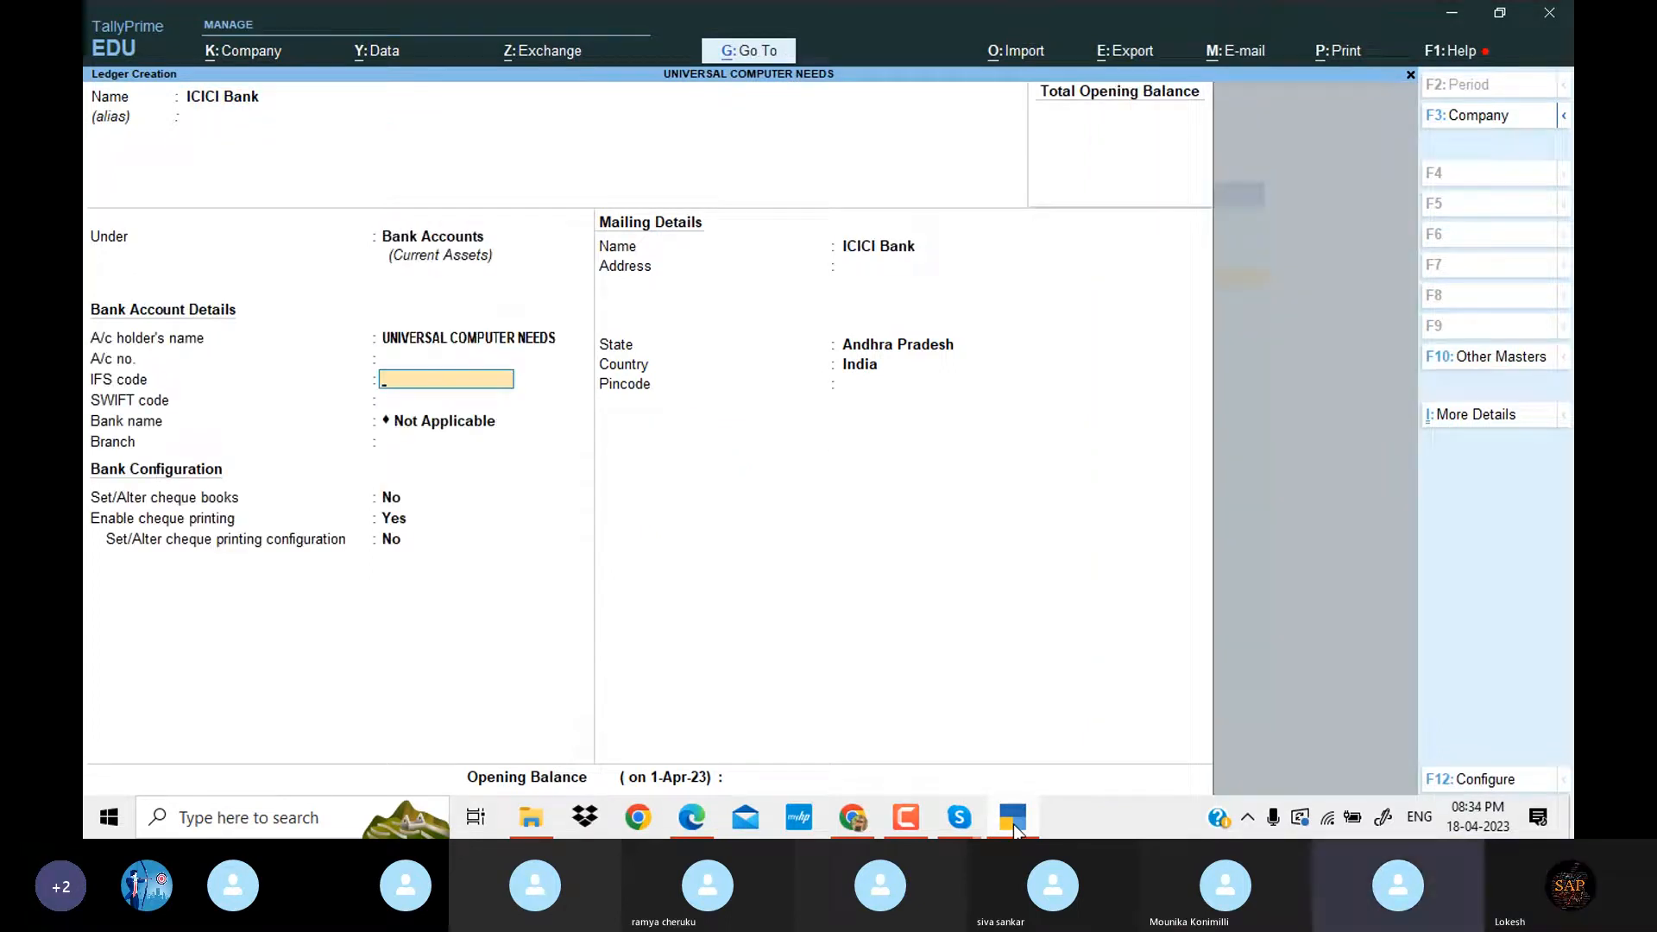
pyautogui.press('Return')
pyautogui.press('Return')
pyautogui.press('Return')
pyautogui.press('Return')
pyautogui.press('Return')
pyautogui.press('Return')
pyautogui.press('Return')
pyautogui.press('Return')
pyautogui.press('Return')
pyautogui.press('Return')
pyautogui.press('Return')
pyautogui.press('Return')
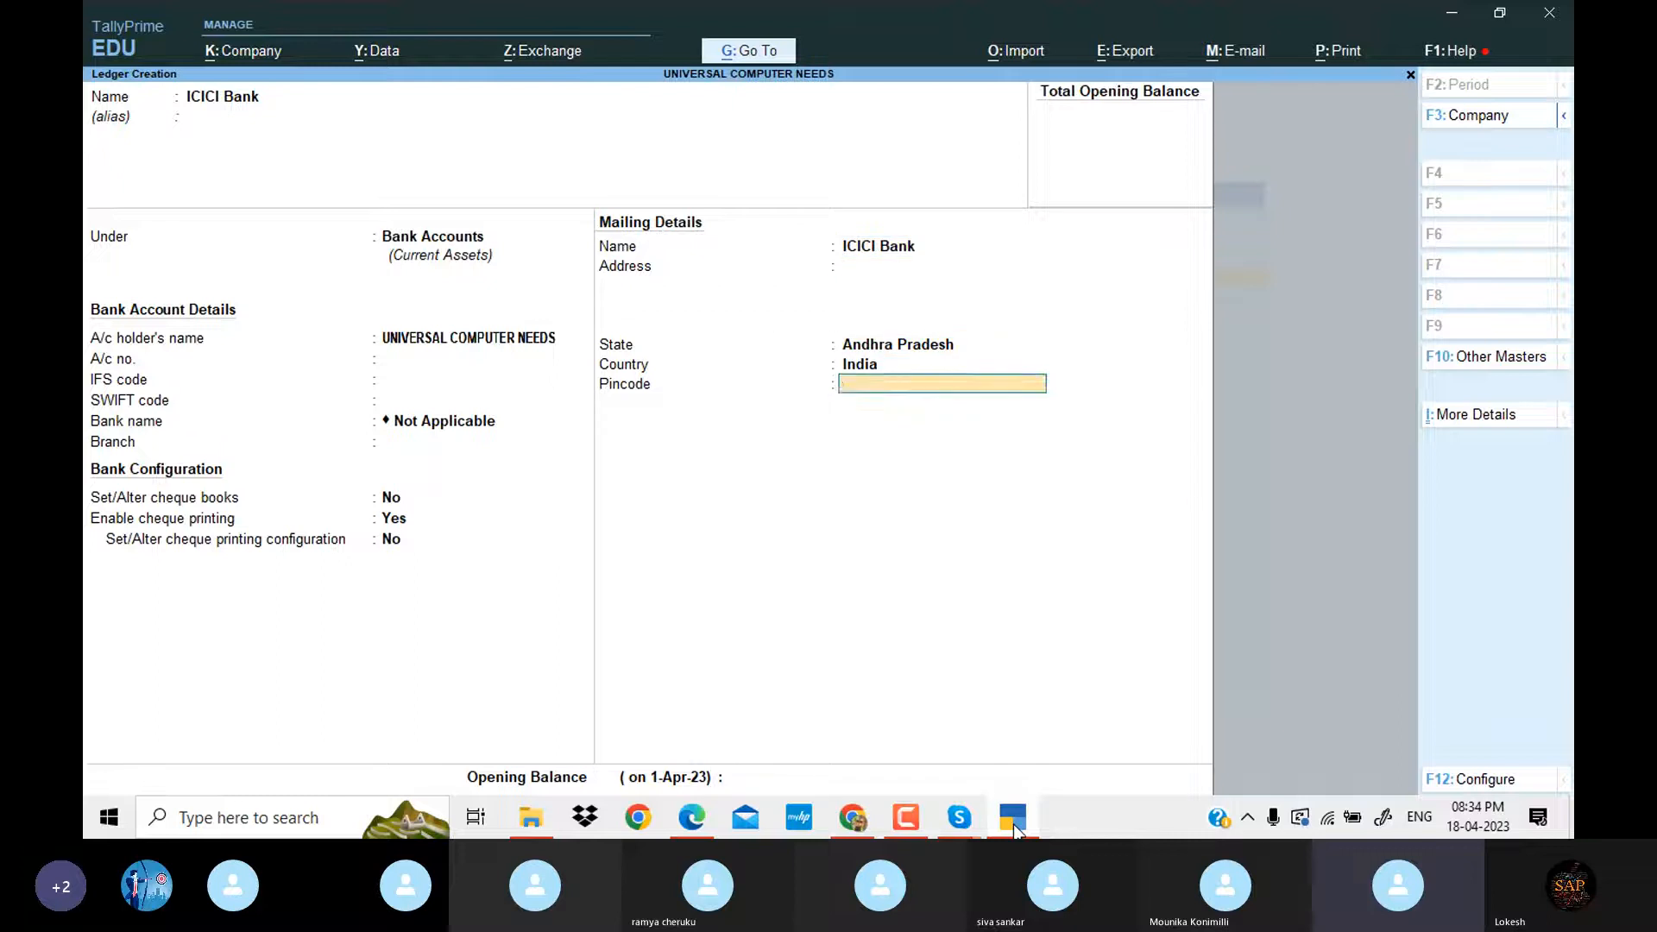
pyautogui.press('Return')
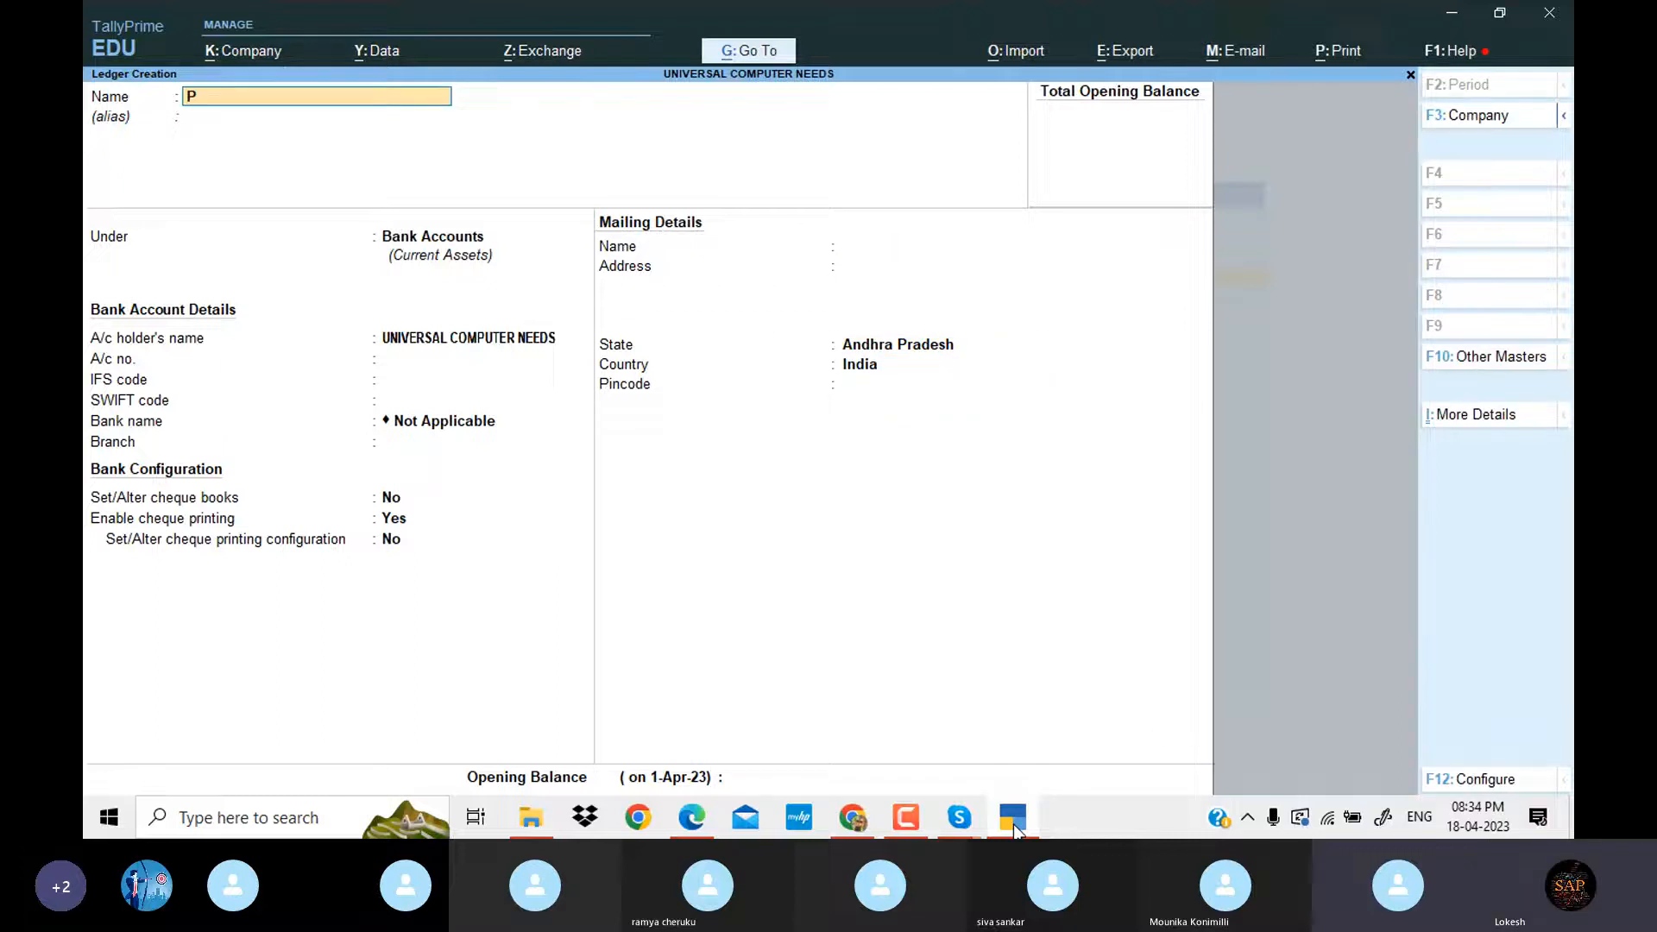
# Create a ledger named Purchase under the Purchase Accounts group, with the type of ledger left as Not Applicable.
pyautogui.write('Purchase')
pyautogui.press('Return')
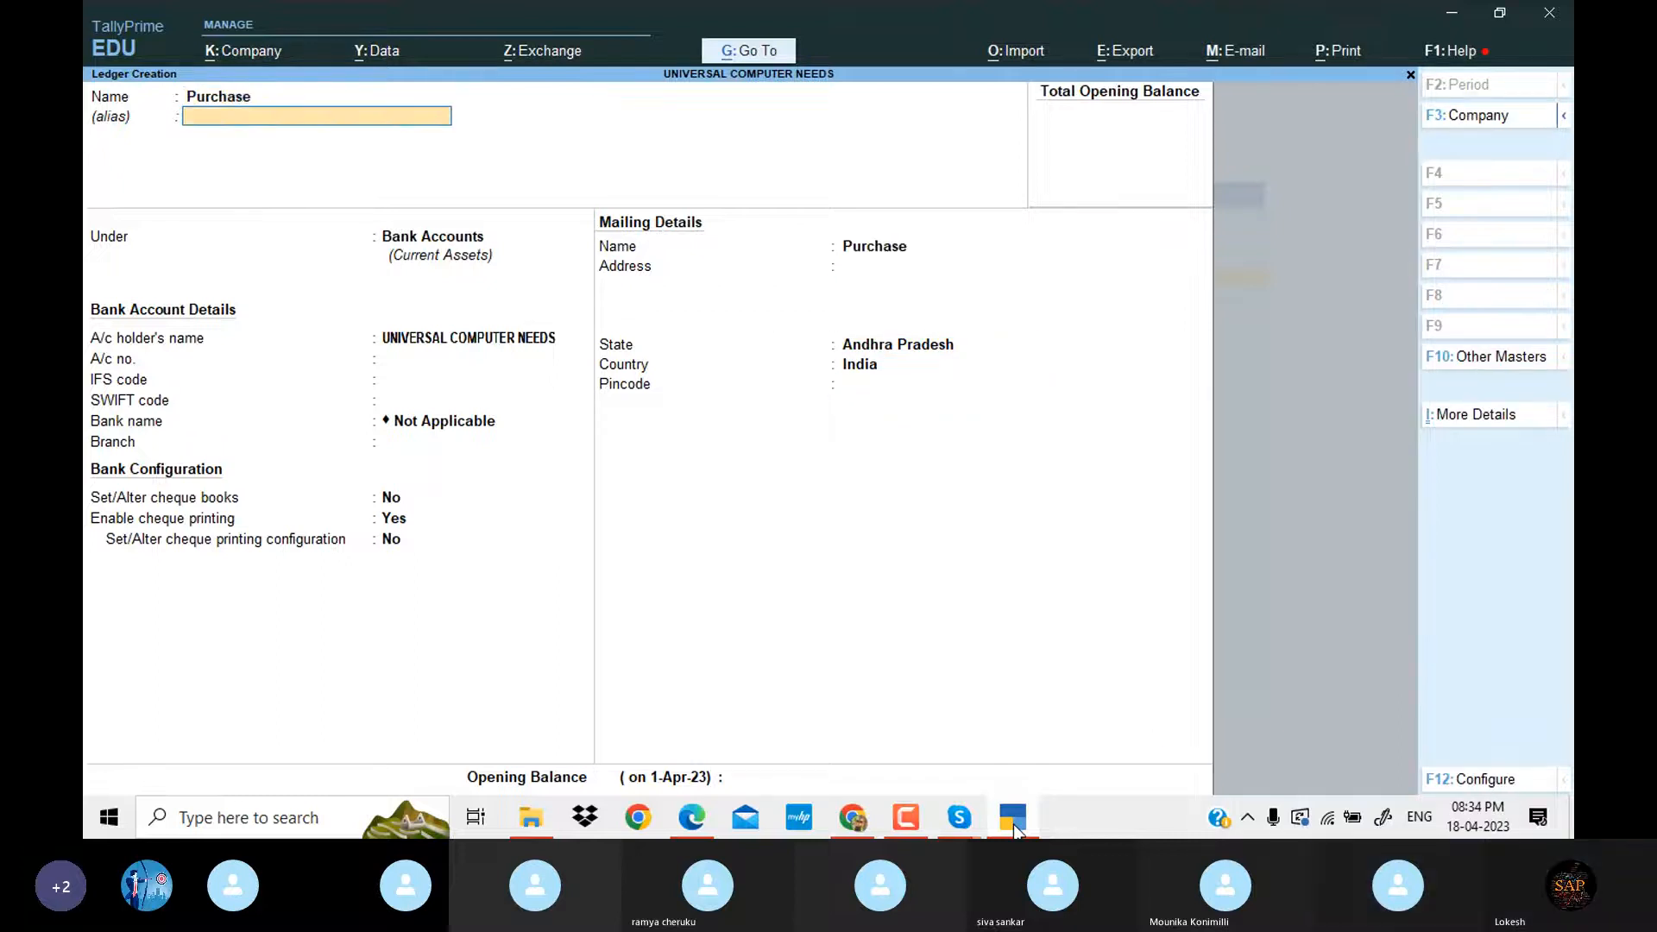
pyautogui.press('Return')
pyautogui.write('Pu')
pyautogui.press('Return')
pyautogui.press('Return')
pyautogui.press('Return')
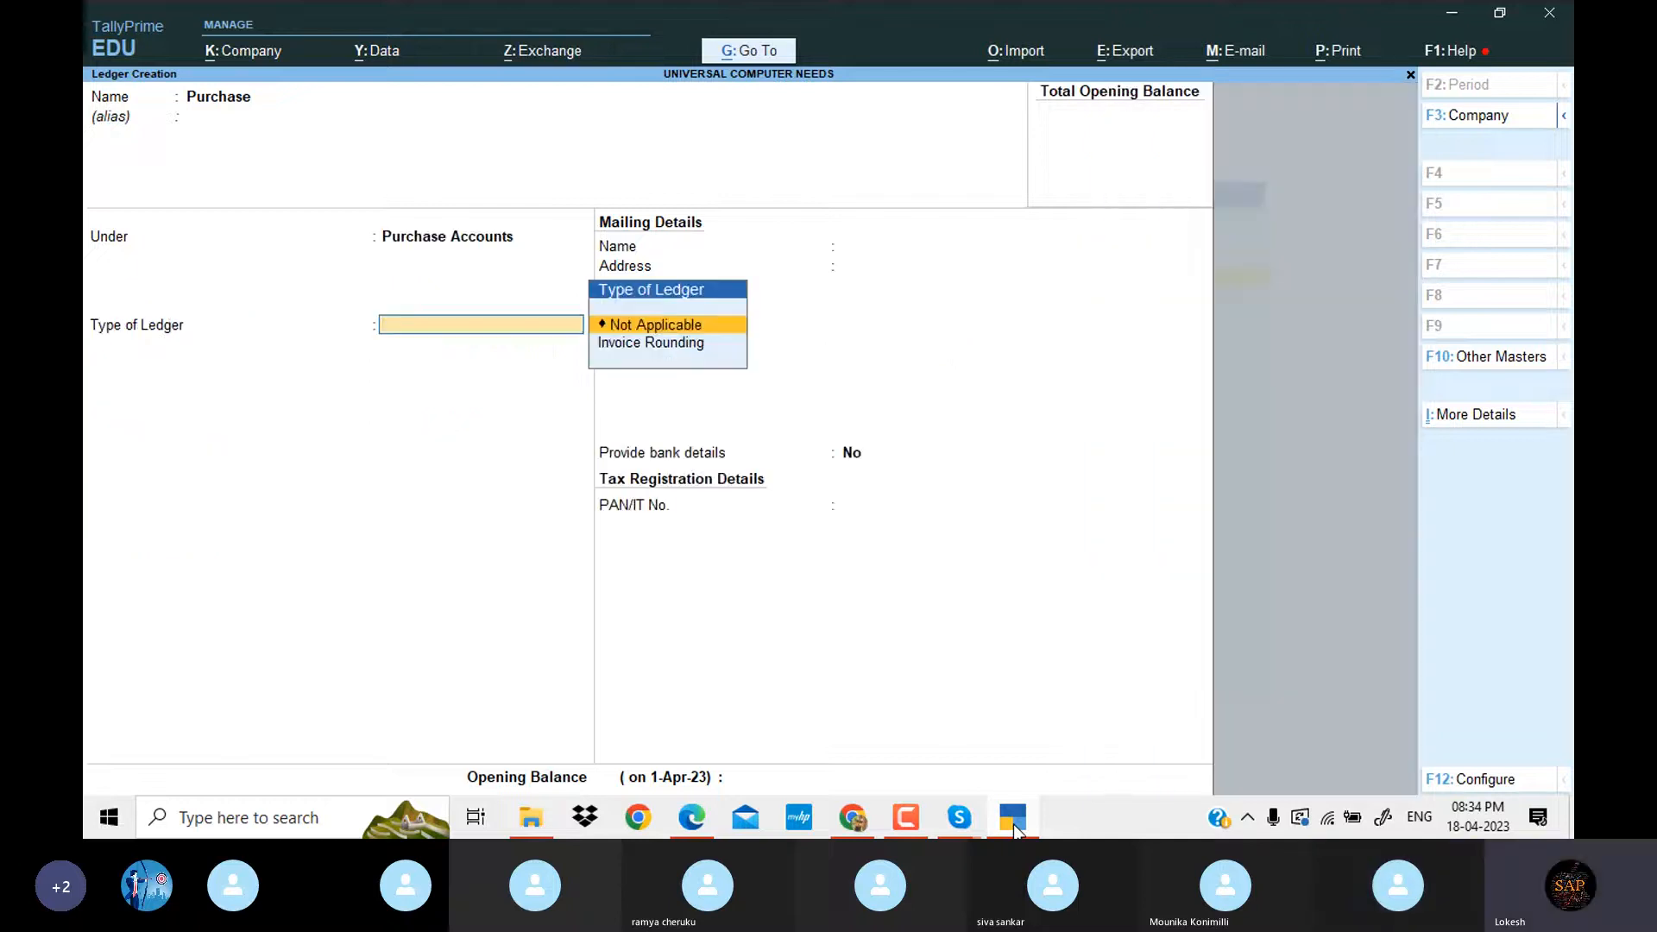
pyautogui.press('Return')
pyautogui.press('Return')
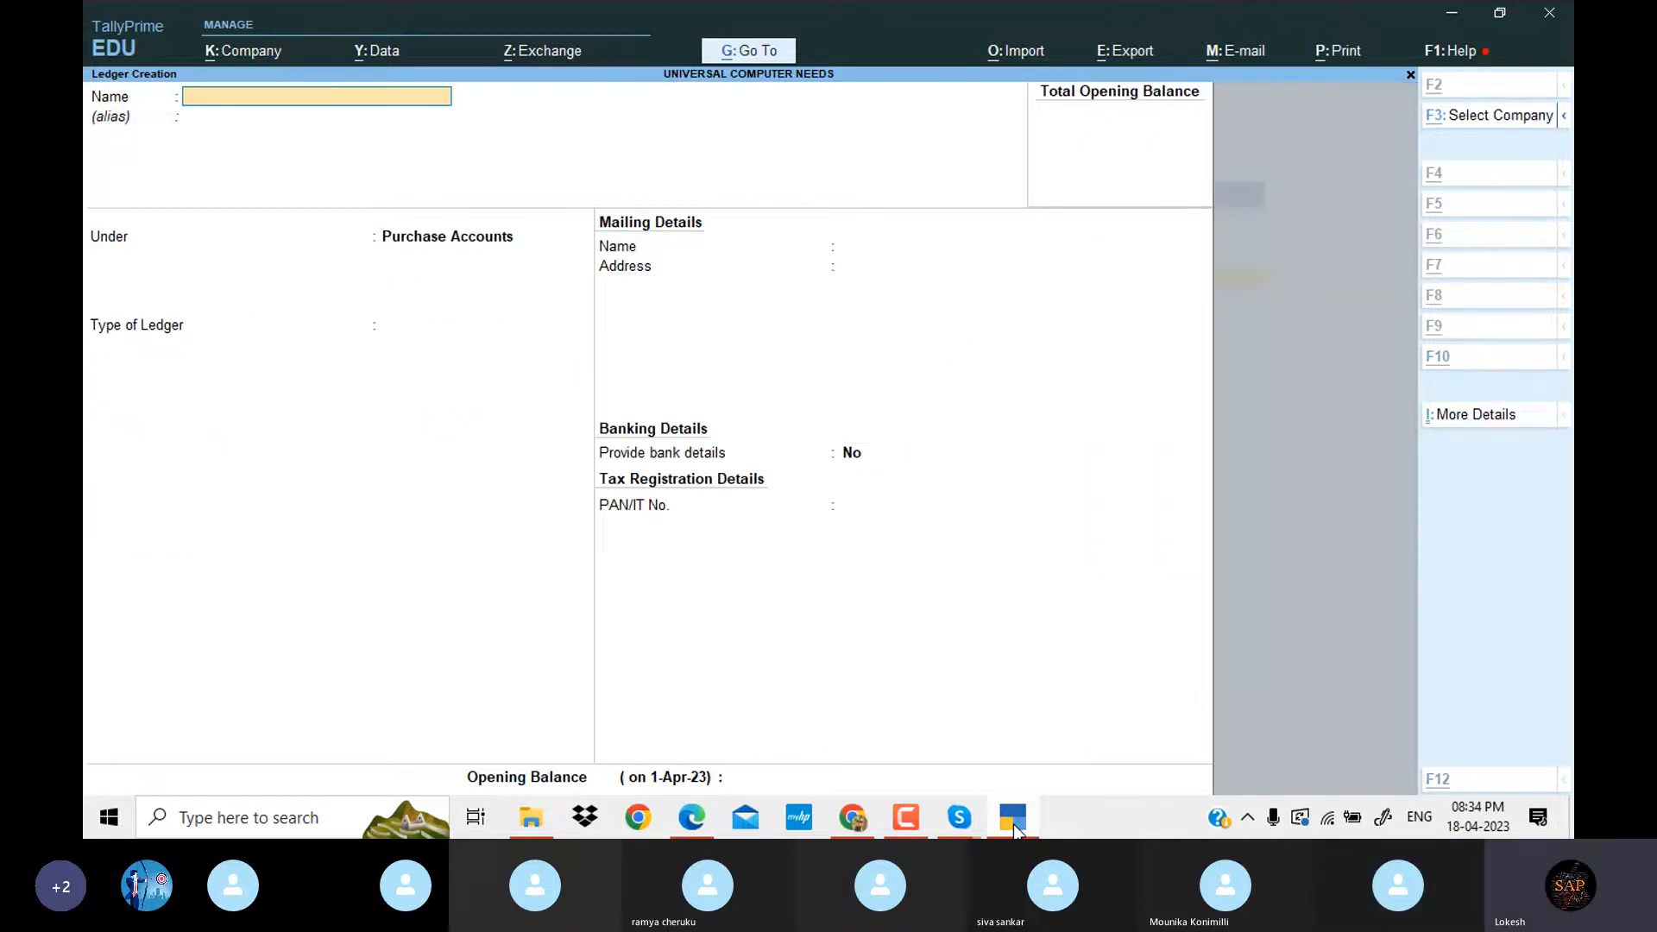
# Copy Australian Computer Needs from transaction 3 of the problem PDF in Edge and enter it as the new ledger's name in TallyPrime.
pyautogui.hotkey('alt', 'Tab')
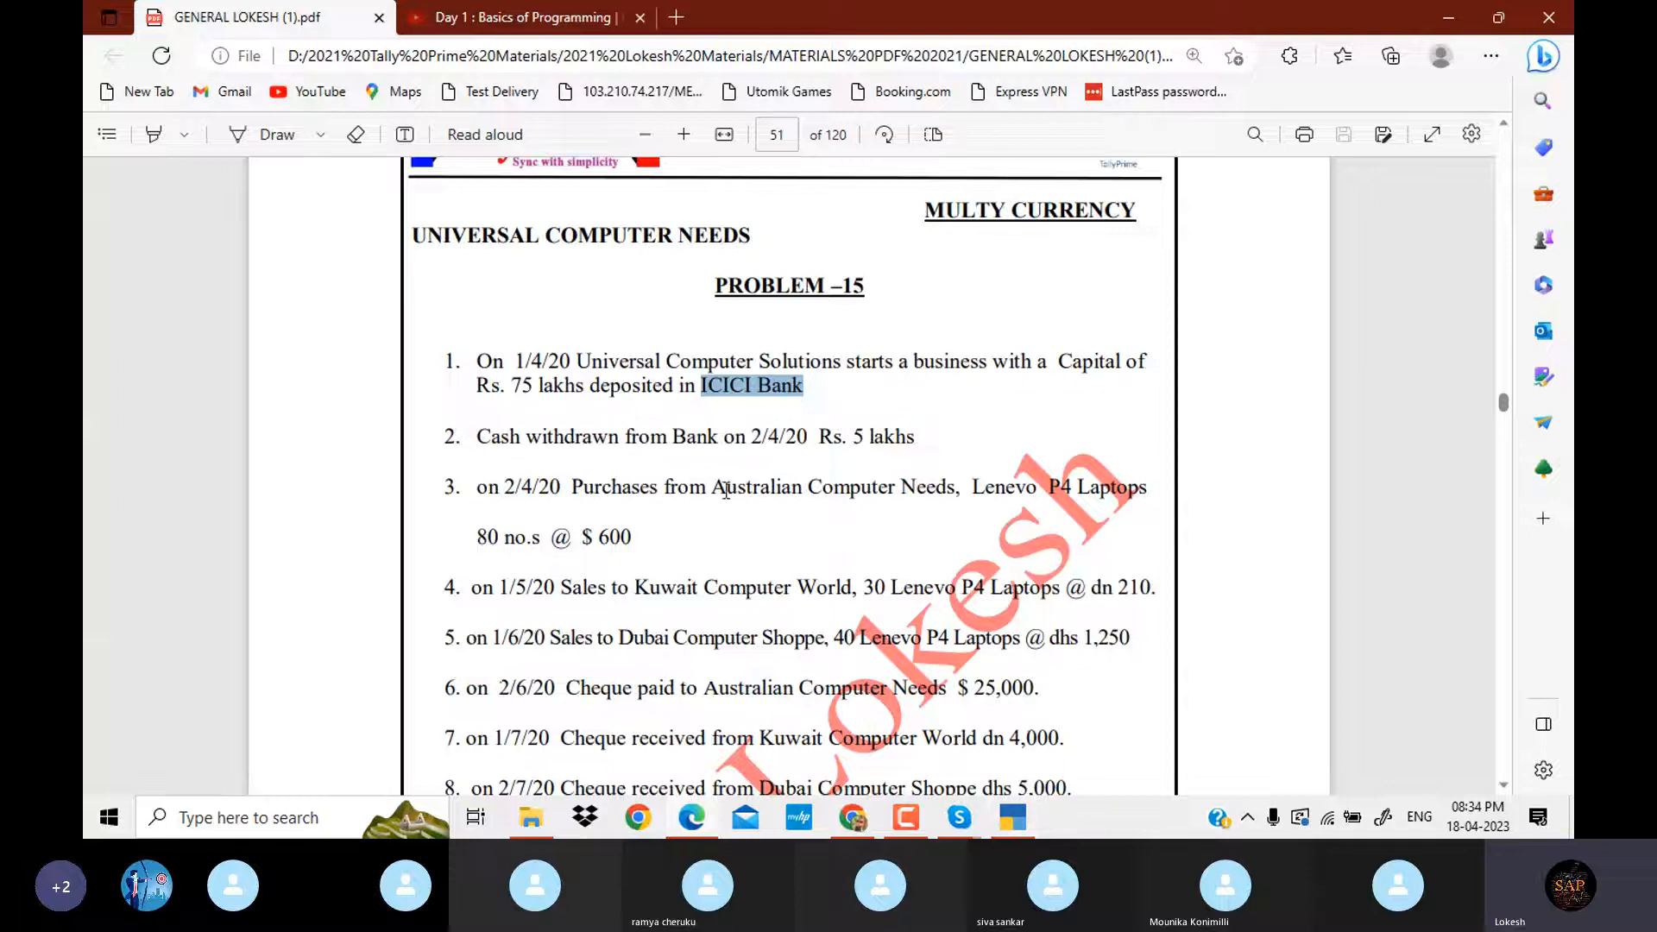
pyautogui.moveTo(713, 488); pyautogui.dragTo(955, 504)
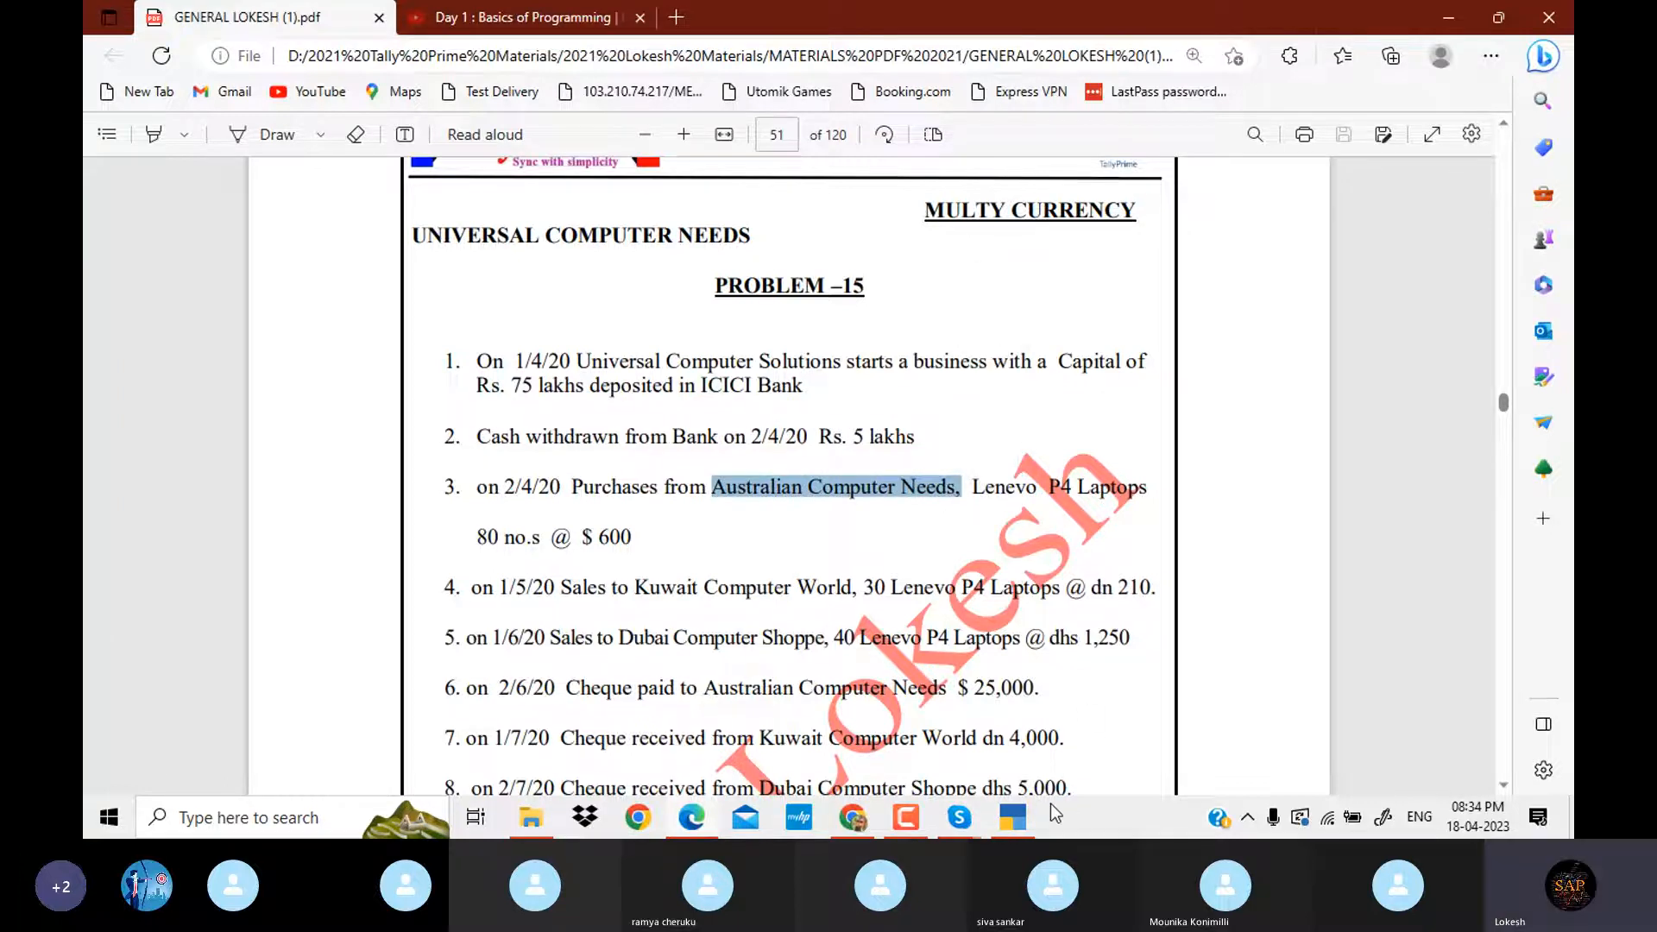
pyautogui.click(1017, 818)
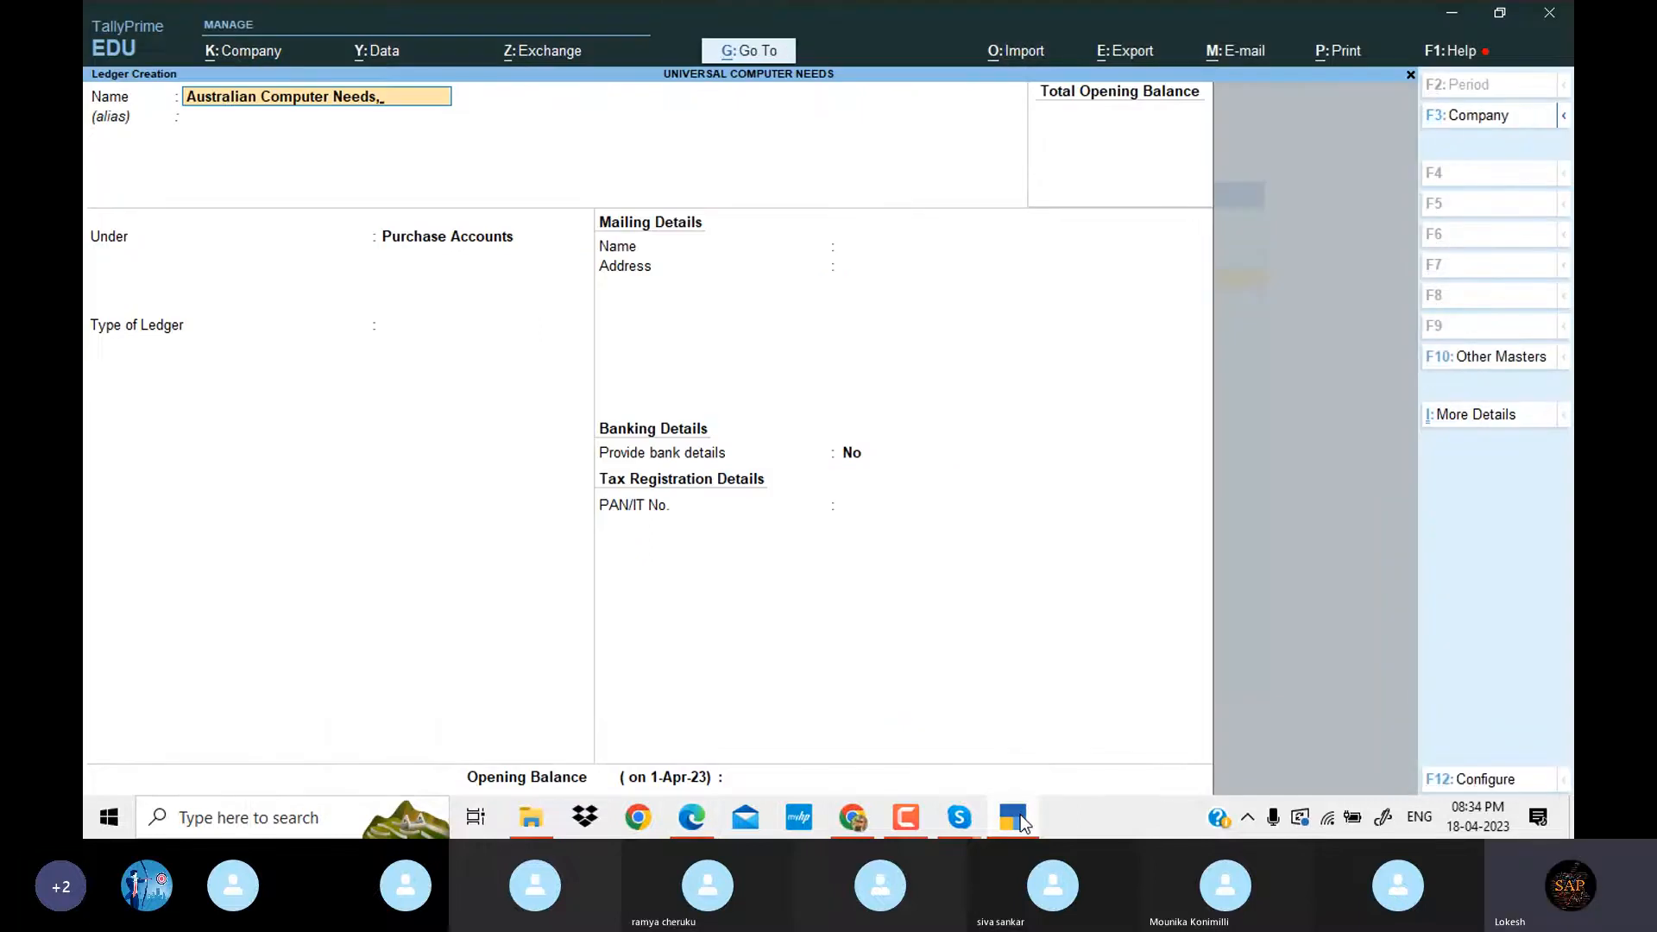
pyautogui.press('Return')
# Place the Australian Computer Needs ledger under Sundry Creditors and accept its default mailing name, address and state.
pyautogui.write('Sun')
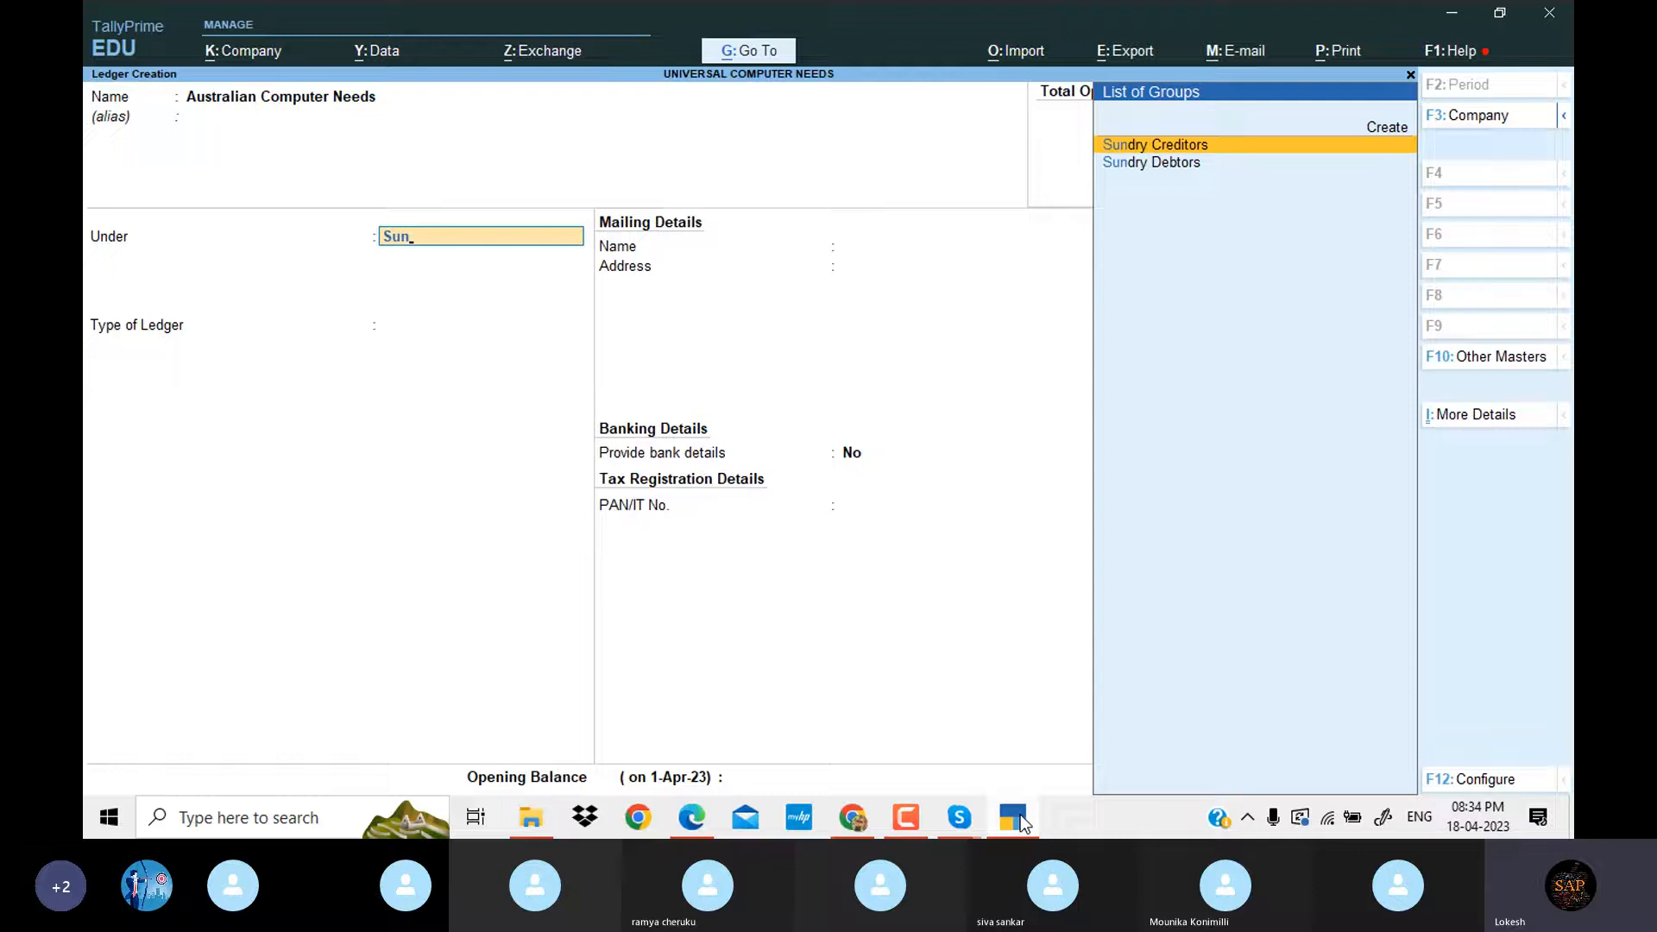
pyautogui.press('Return')
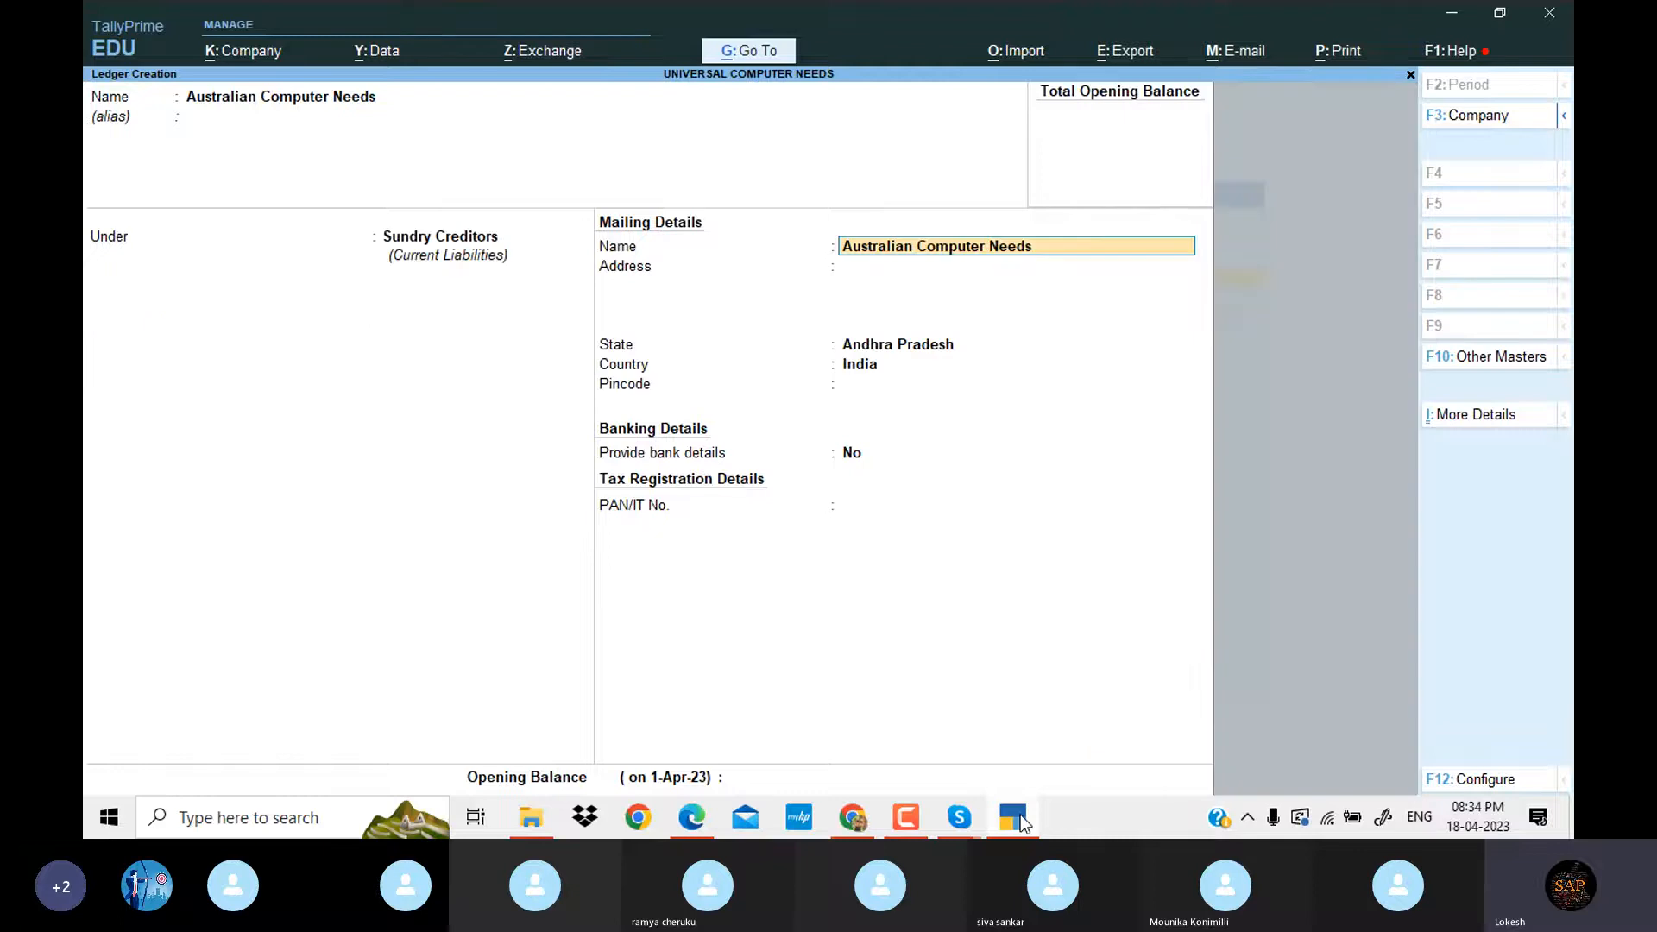
pyautogui.press('Return')
pyautogui.press('Return')
pyautogui.press('Return')
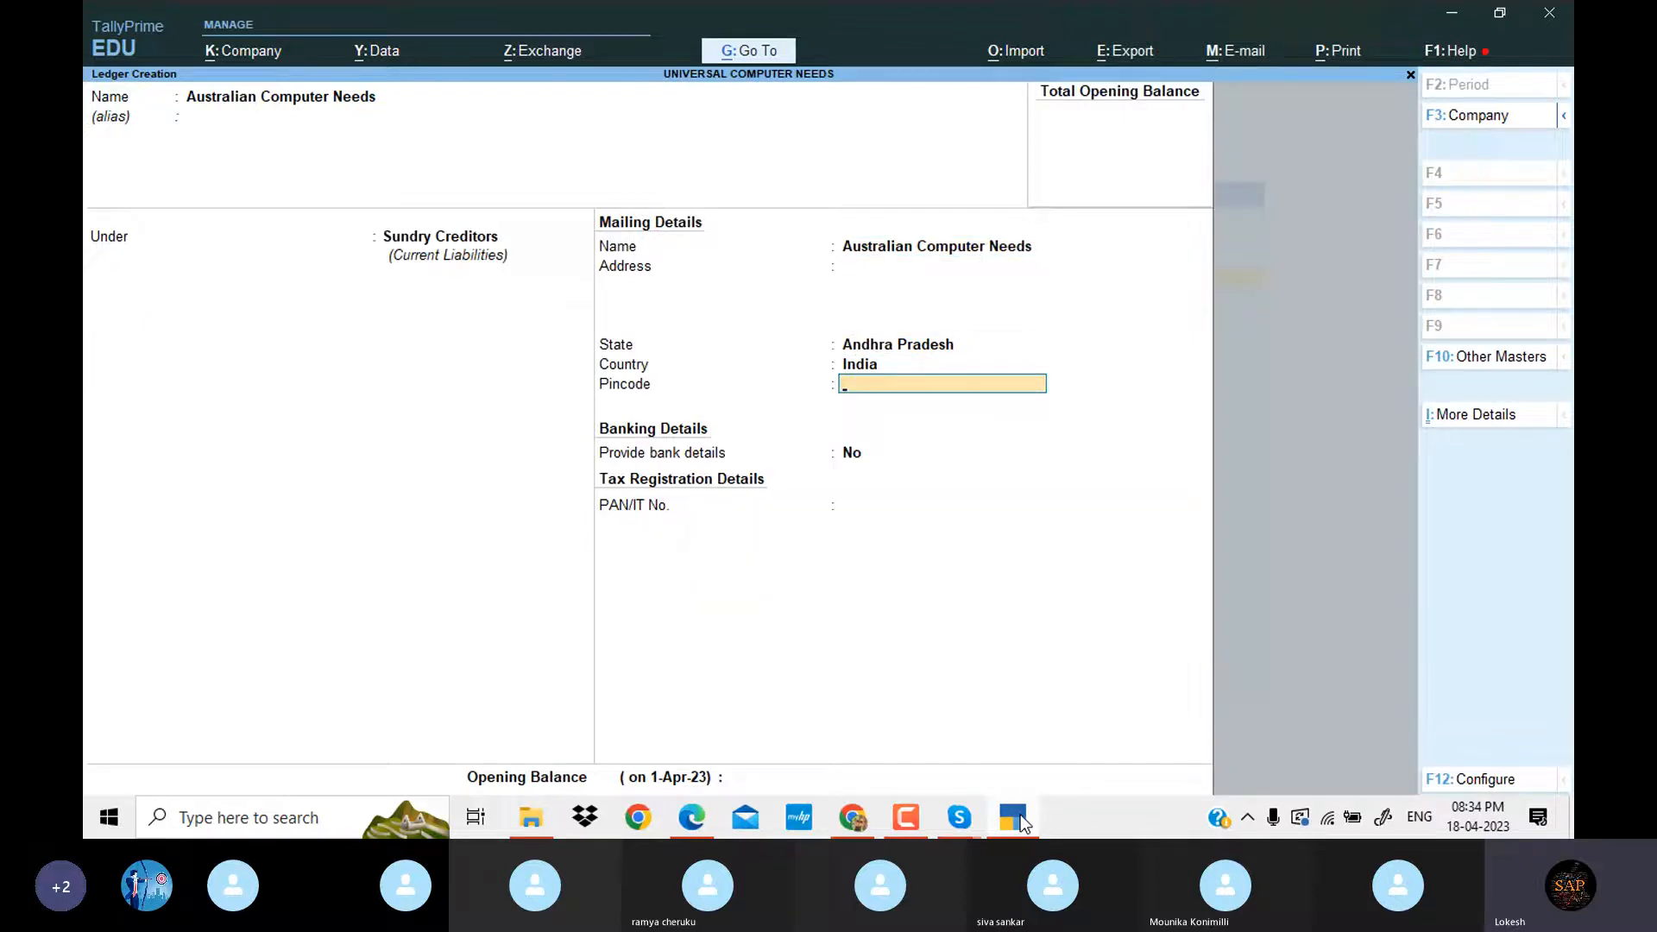
# Try setting the supplier ledger's country to Australia.
pyautogui.press('BackSpace')
pyautogui.write('A')
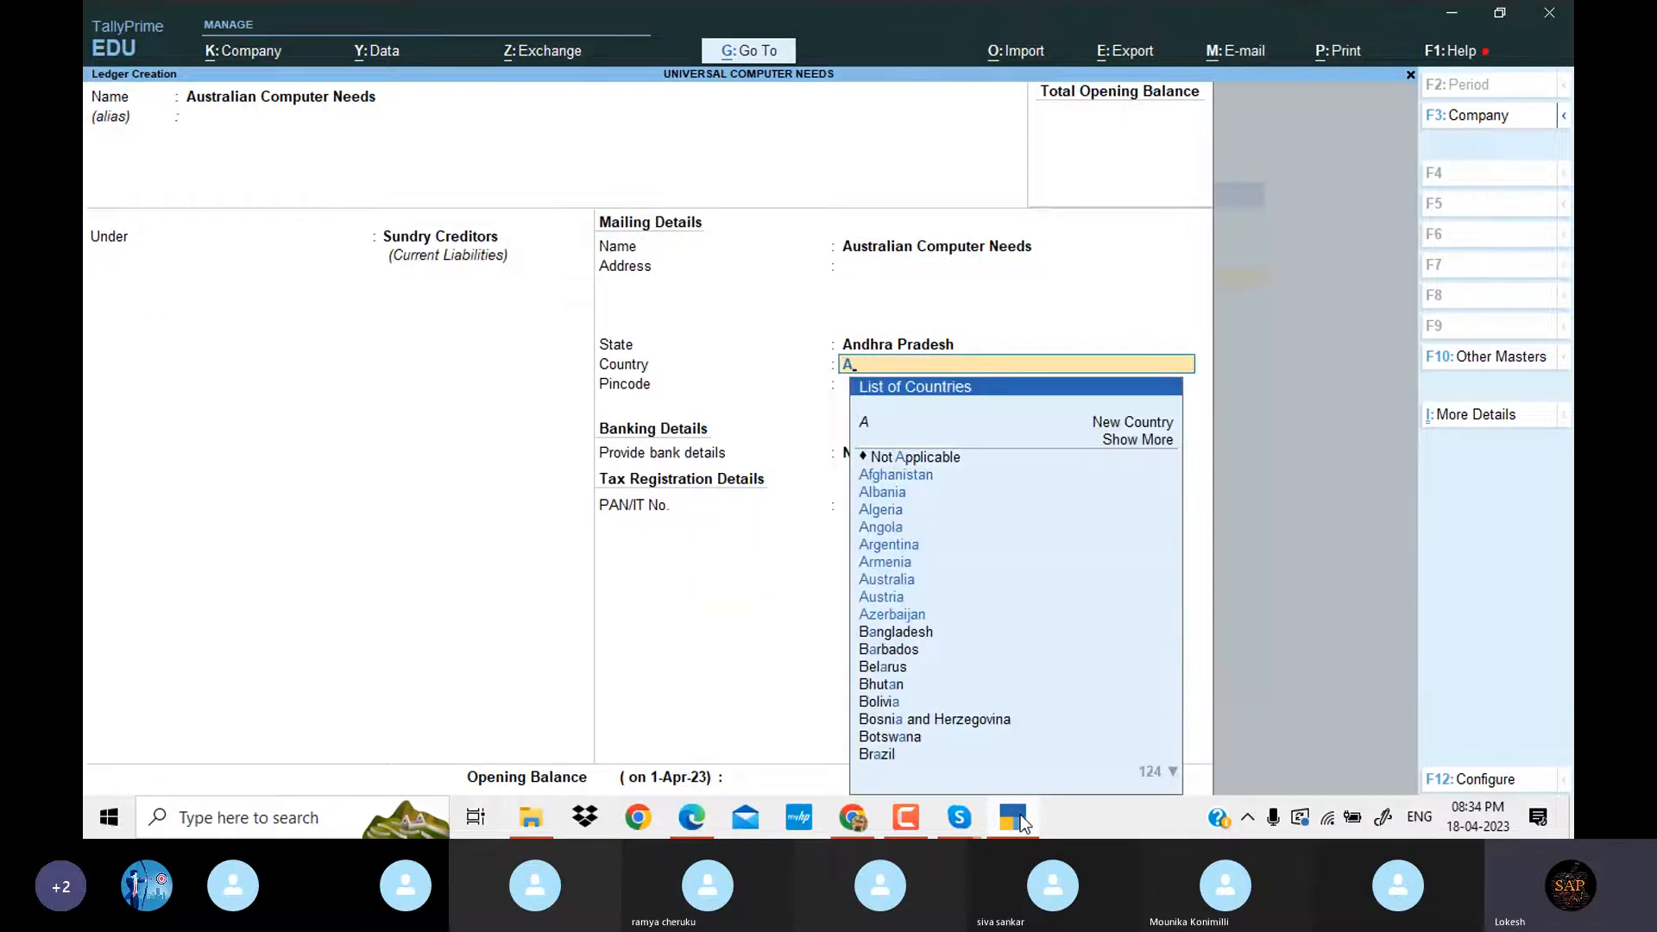
pyautogui.press('Down')
pyautogui.press('Down')
pyautogui.press('Down')
pyautogui.press('Down')
pyautogui.press('Down')
pyautogui.press('Down')
pyautogui.press('Down')
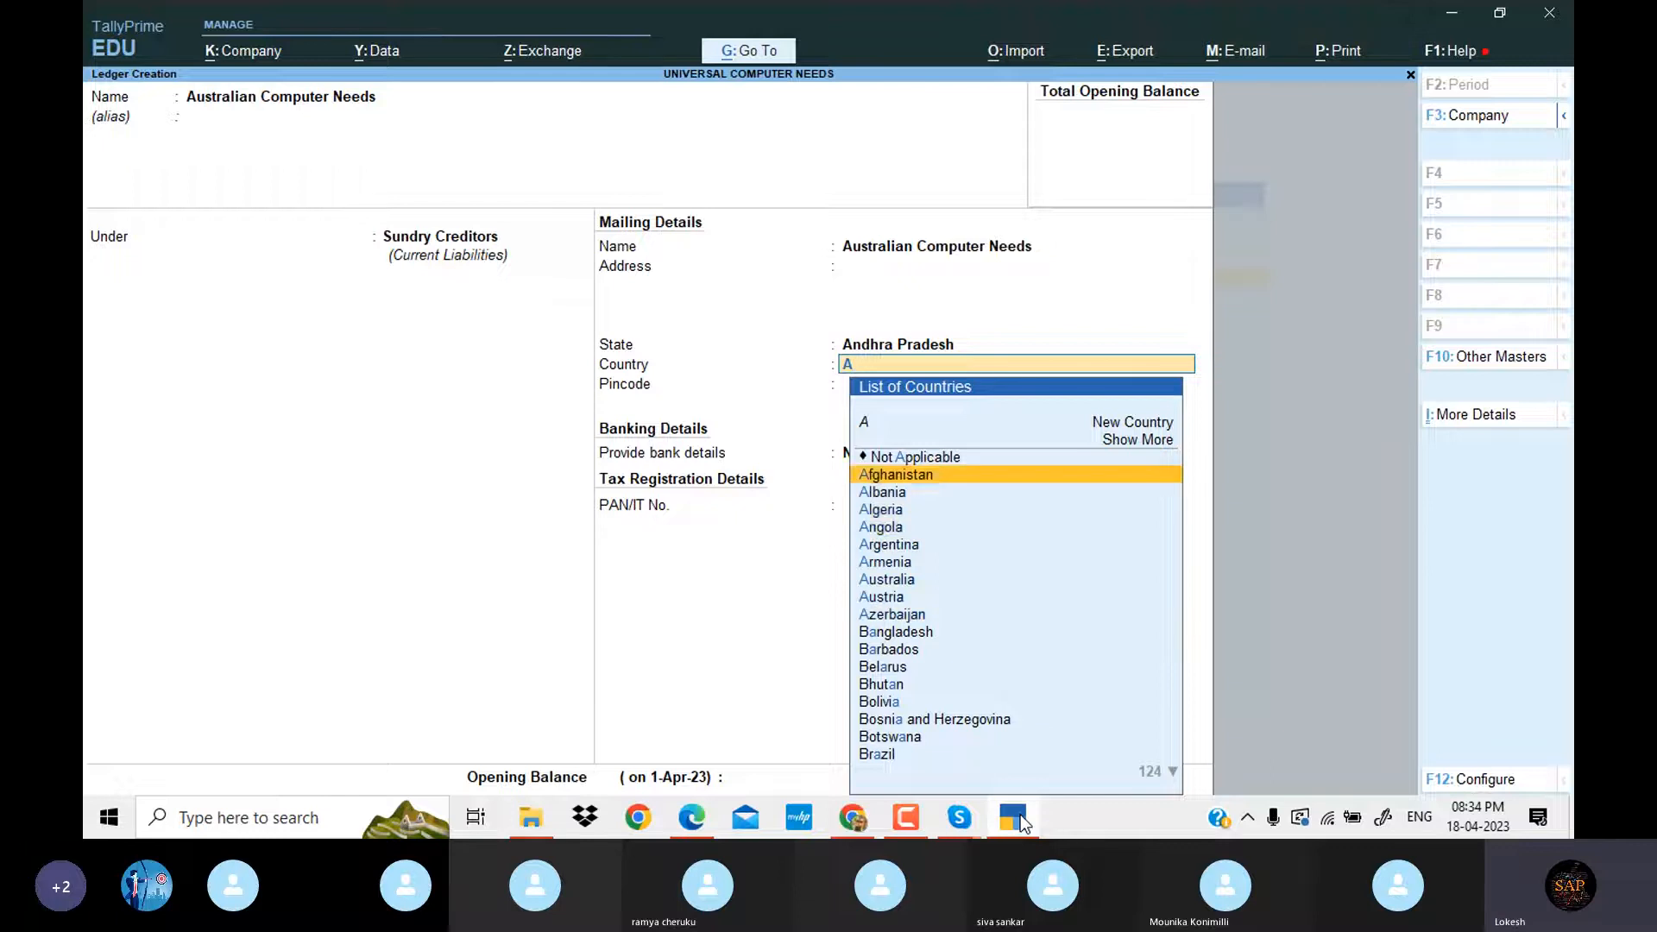
pyautogui.press('Return')
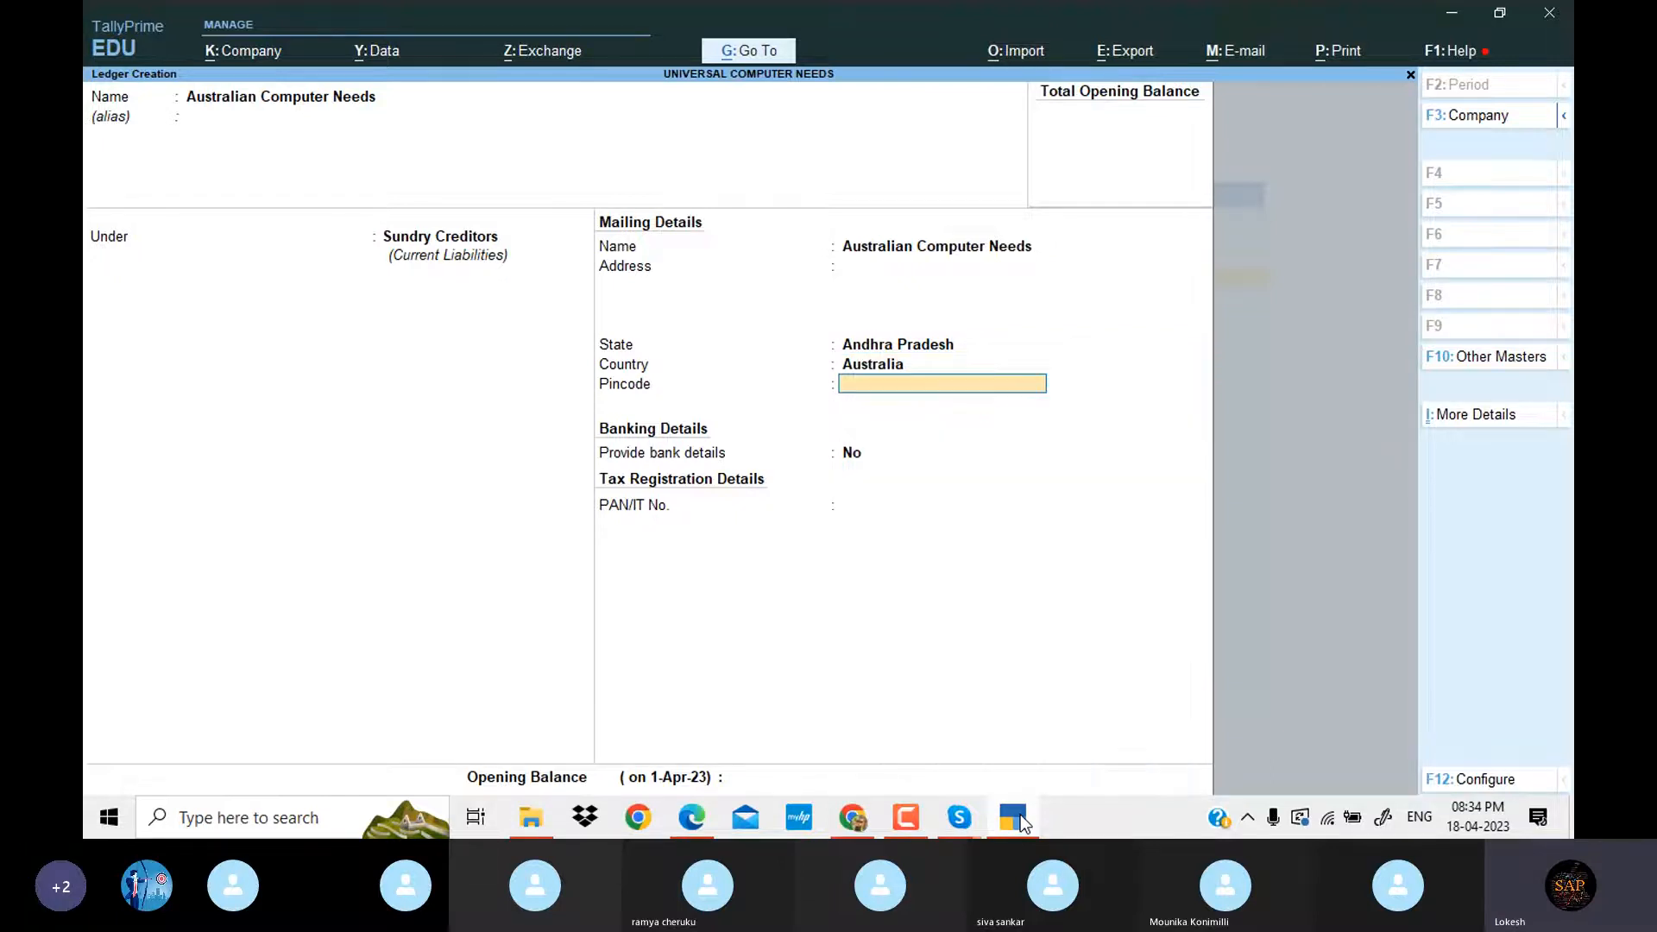
# Keep the state as Andhra Pradesh, set the country to India, and save the Australian Computer Needs ledger with no bank or tax details.
pyautogui.press('BackSpace')
pyautogui.press('BackSpace')
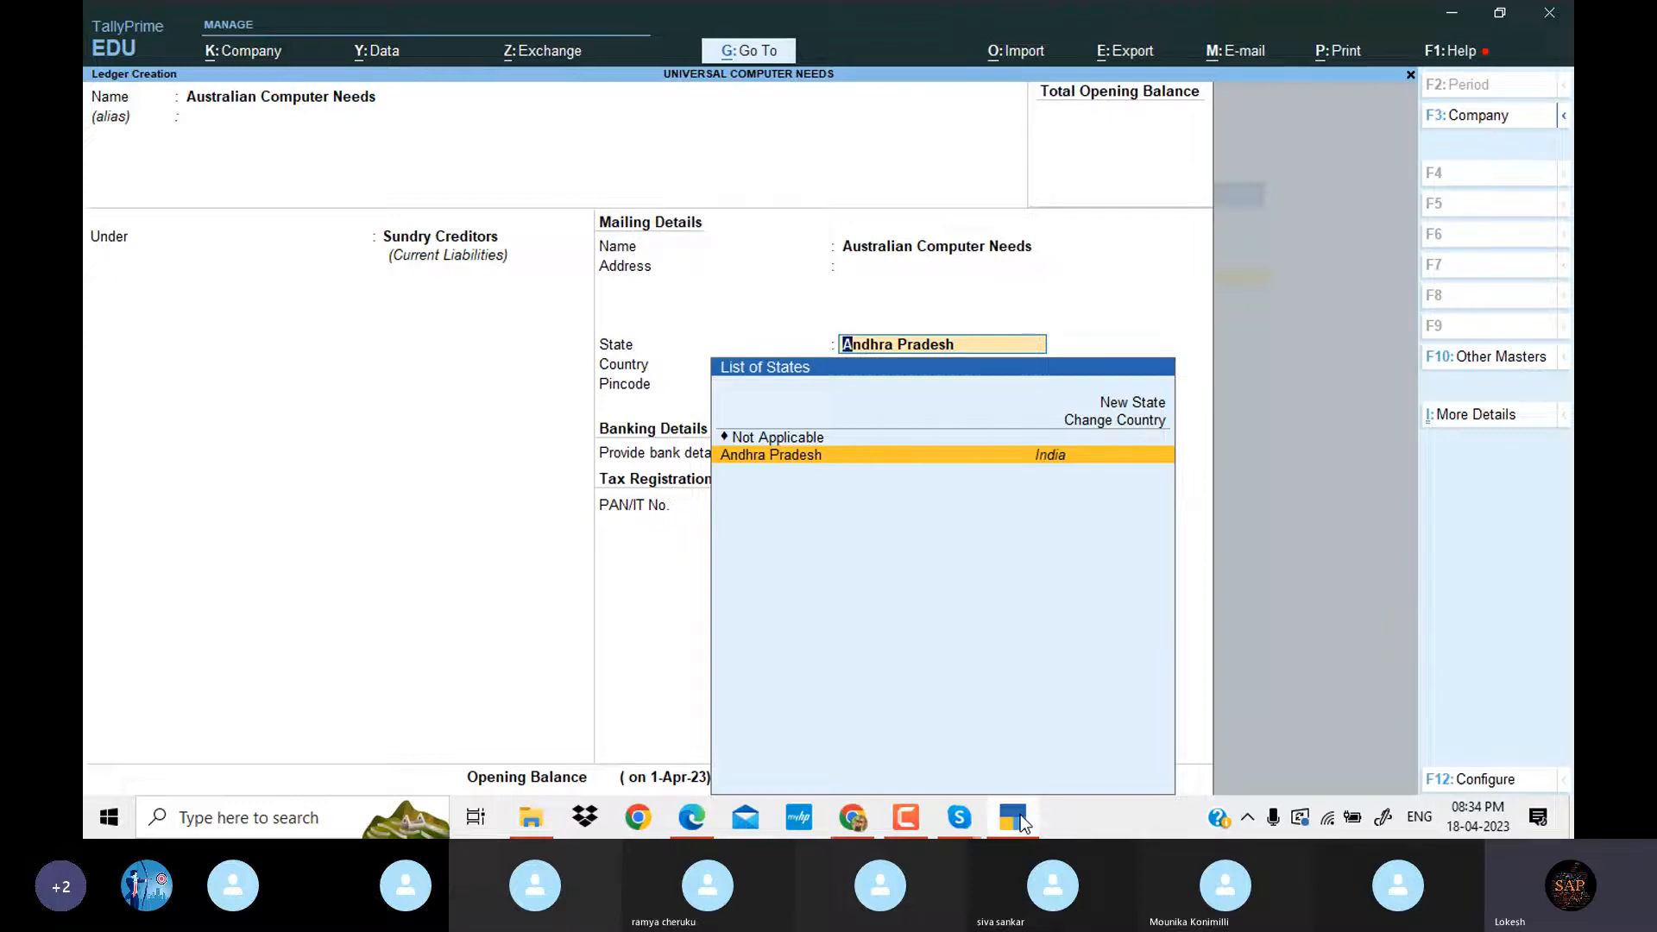
pyautogui.press('Return')
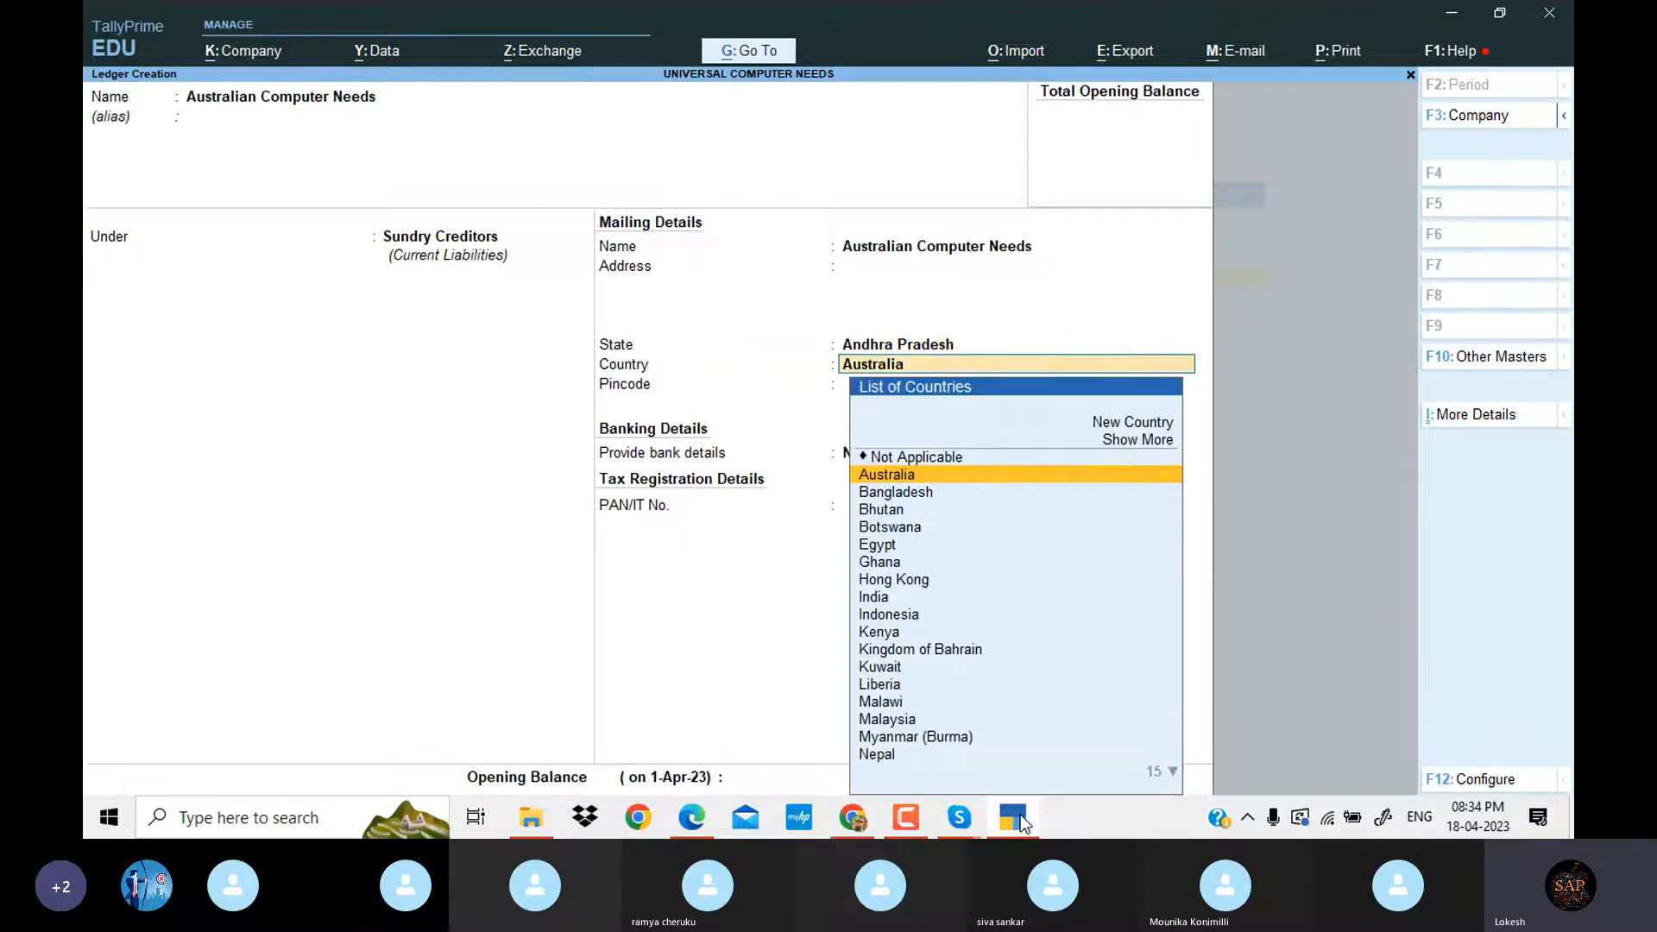
pyautogui.write('In')
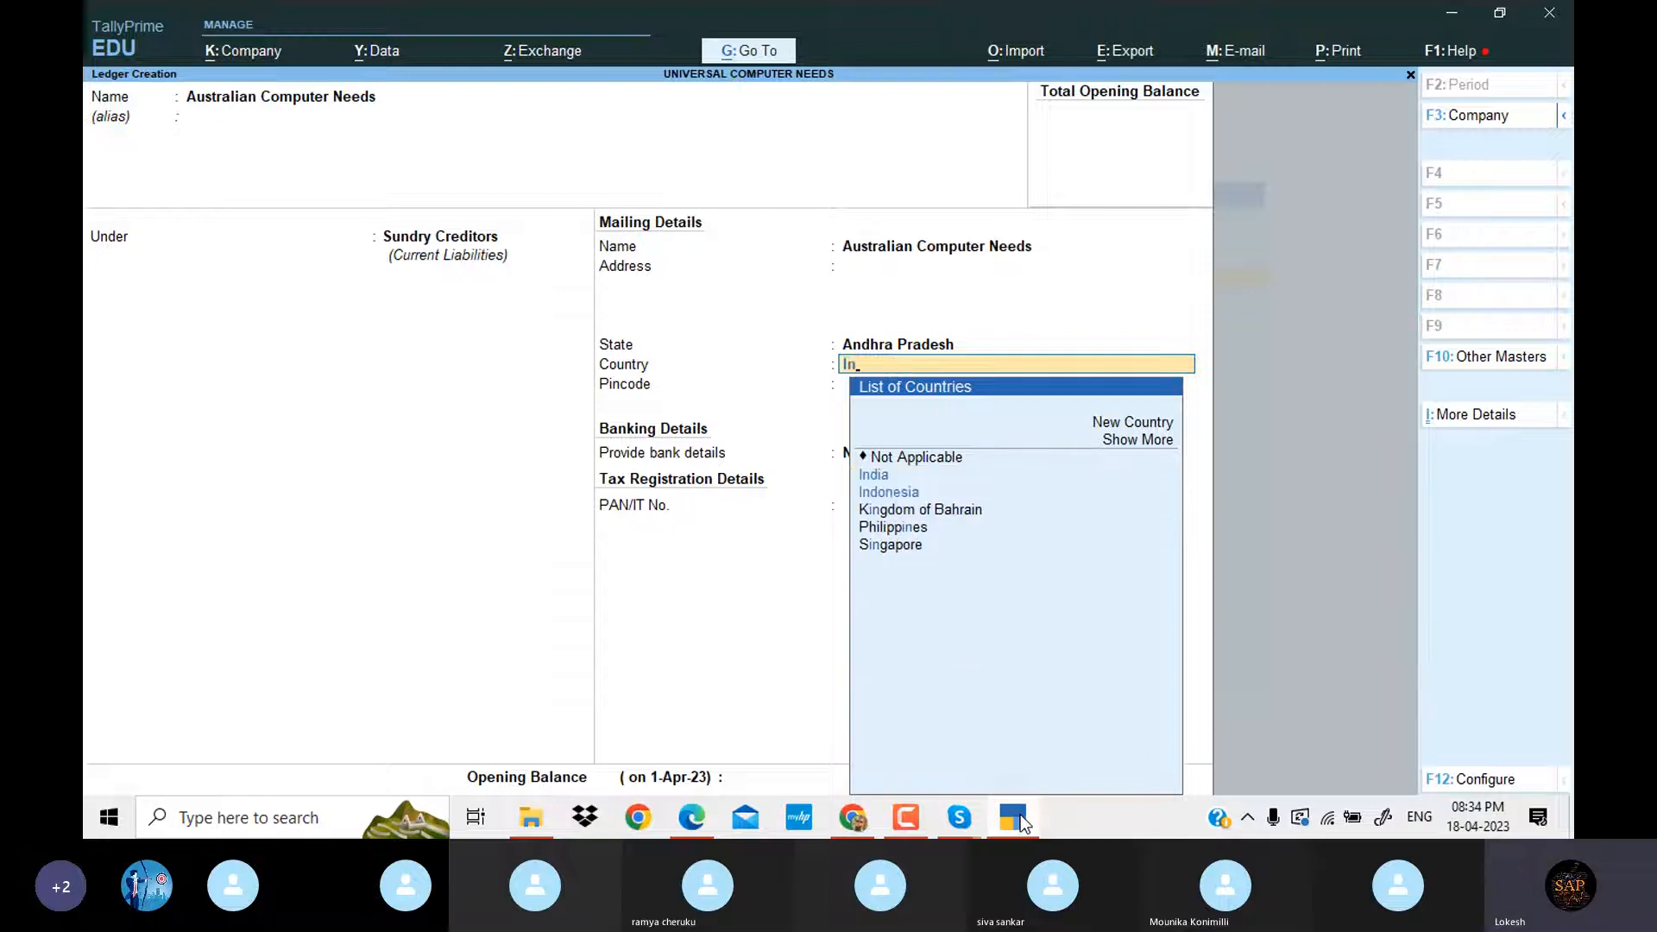
pyautogui.press('Return')
pyautogui.press('Return')
pyautogui.press('Return')
pyautogui.press('Return')
pyautogui.press('Return')
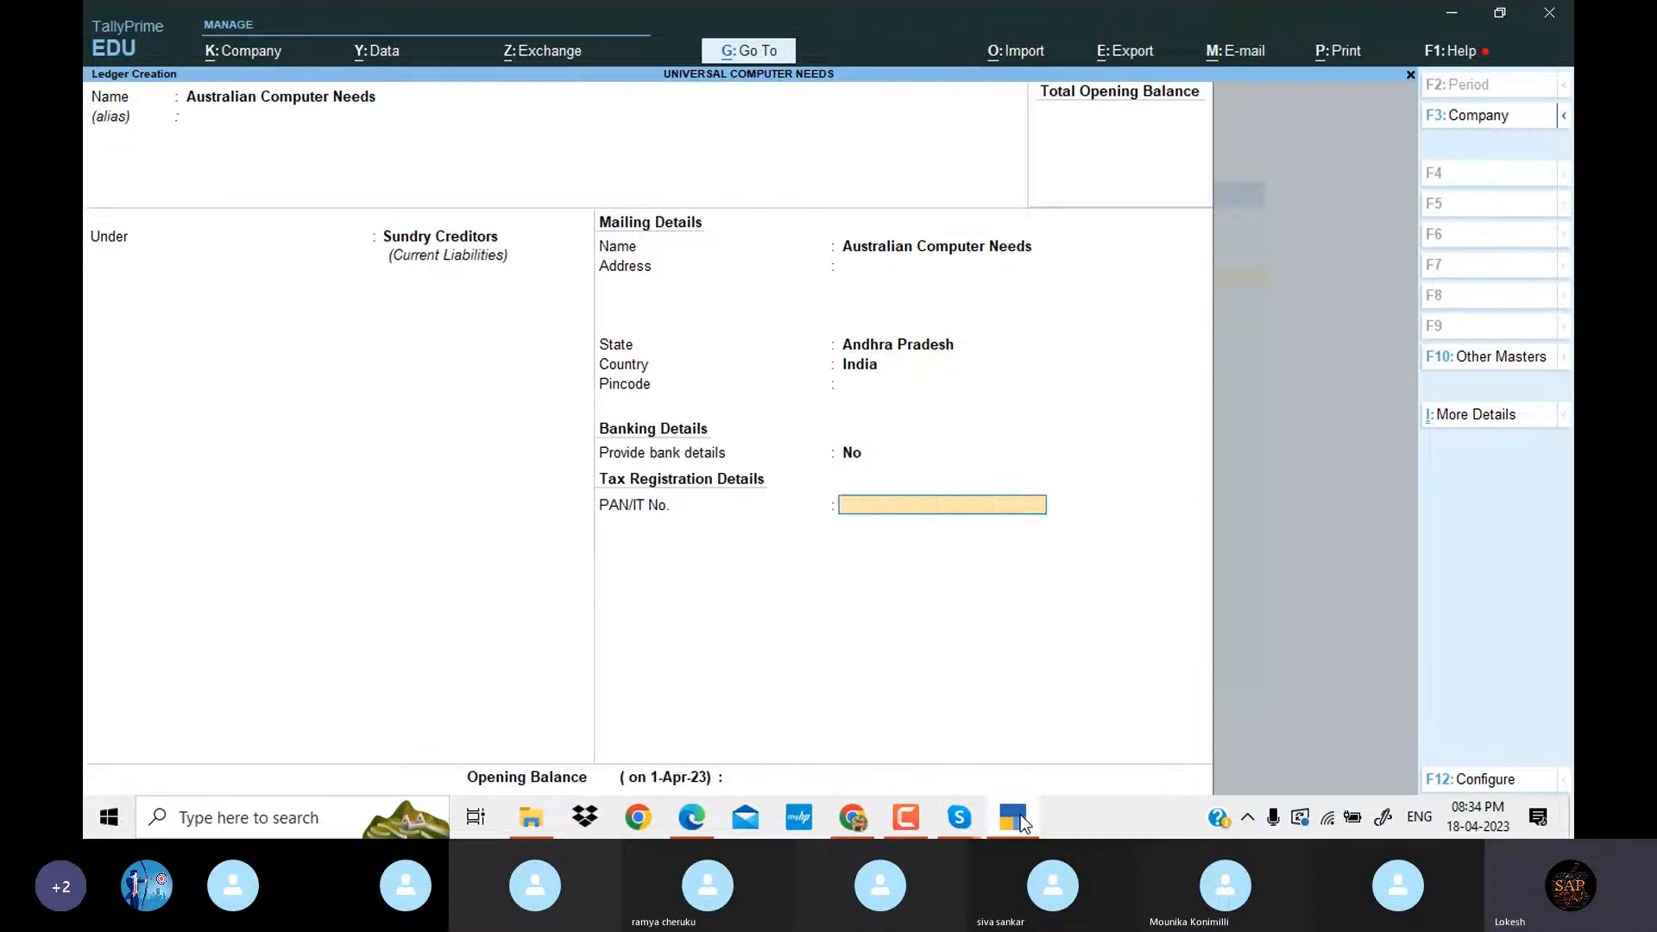
pyautogui.press('Return')
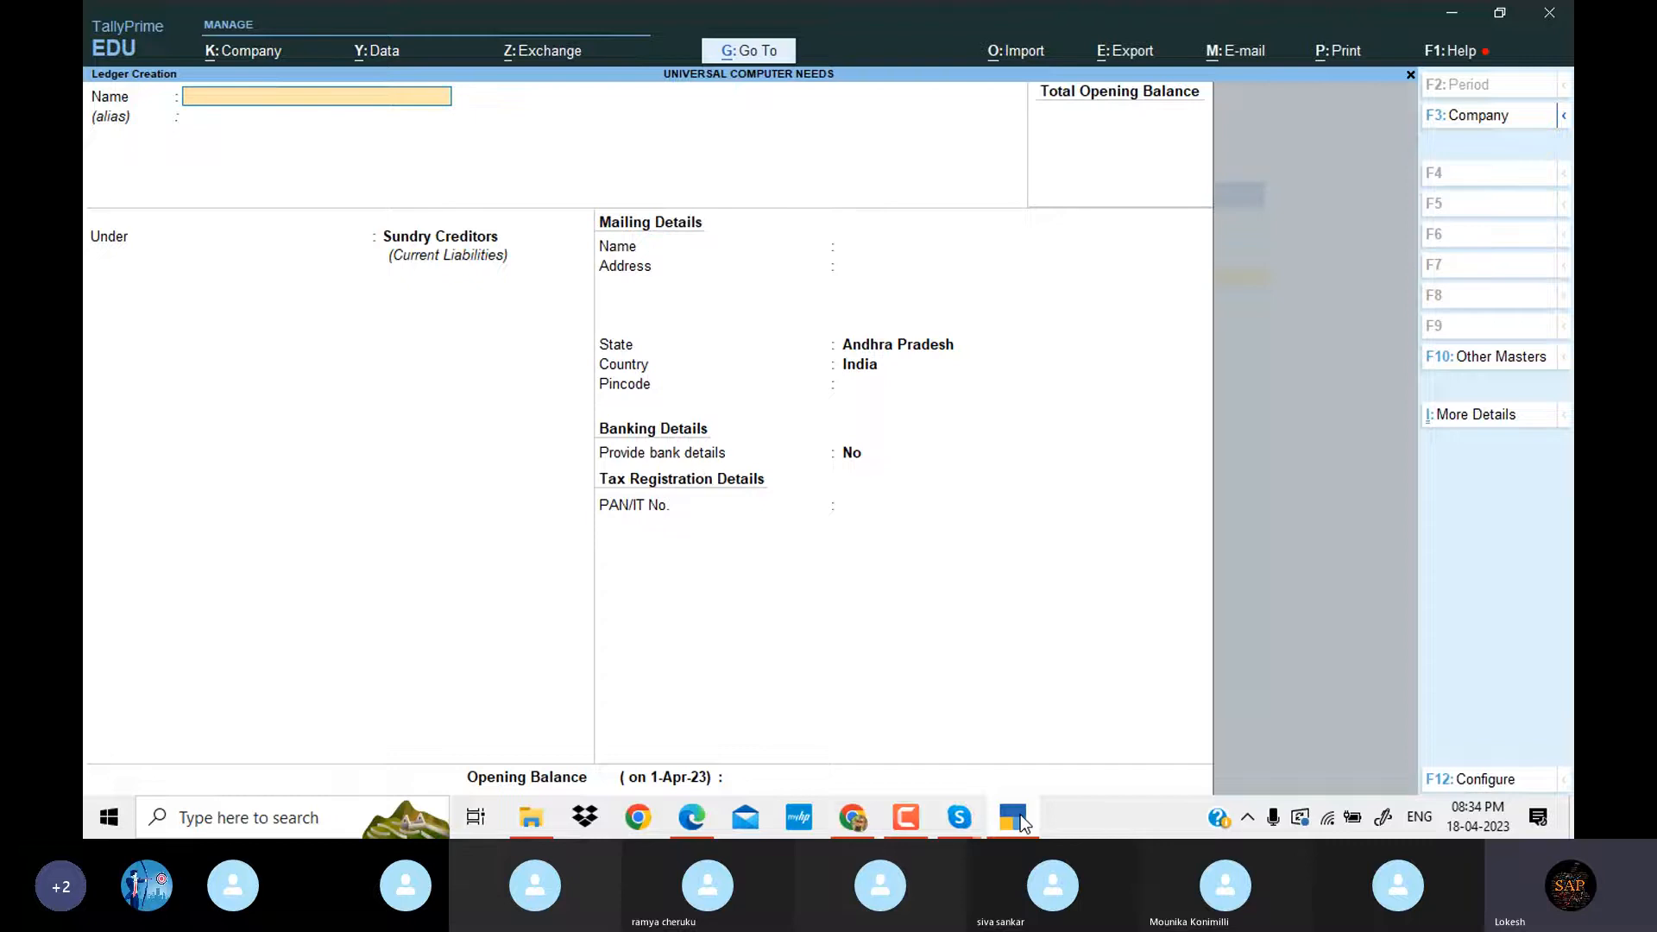
# Create a ledger named Sales under the Sales Accounts group with the remaining fields at their defaults.
pyautogui.write('Sales')
pyautogui.press('Return')
pyautogui.write('Sa')
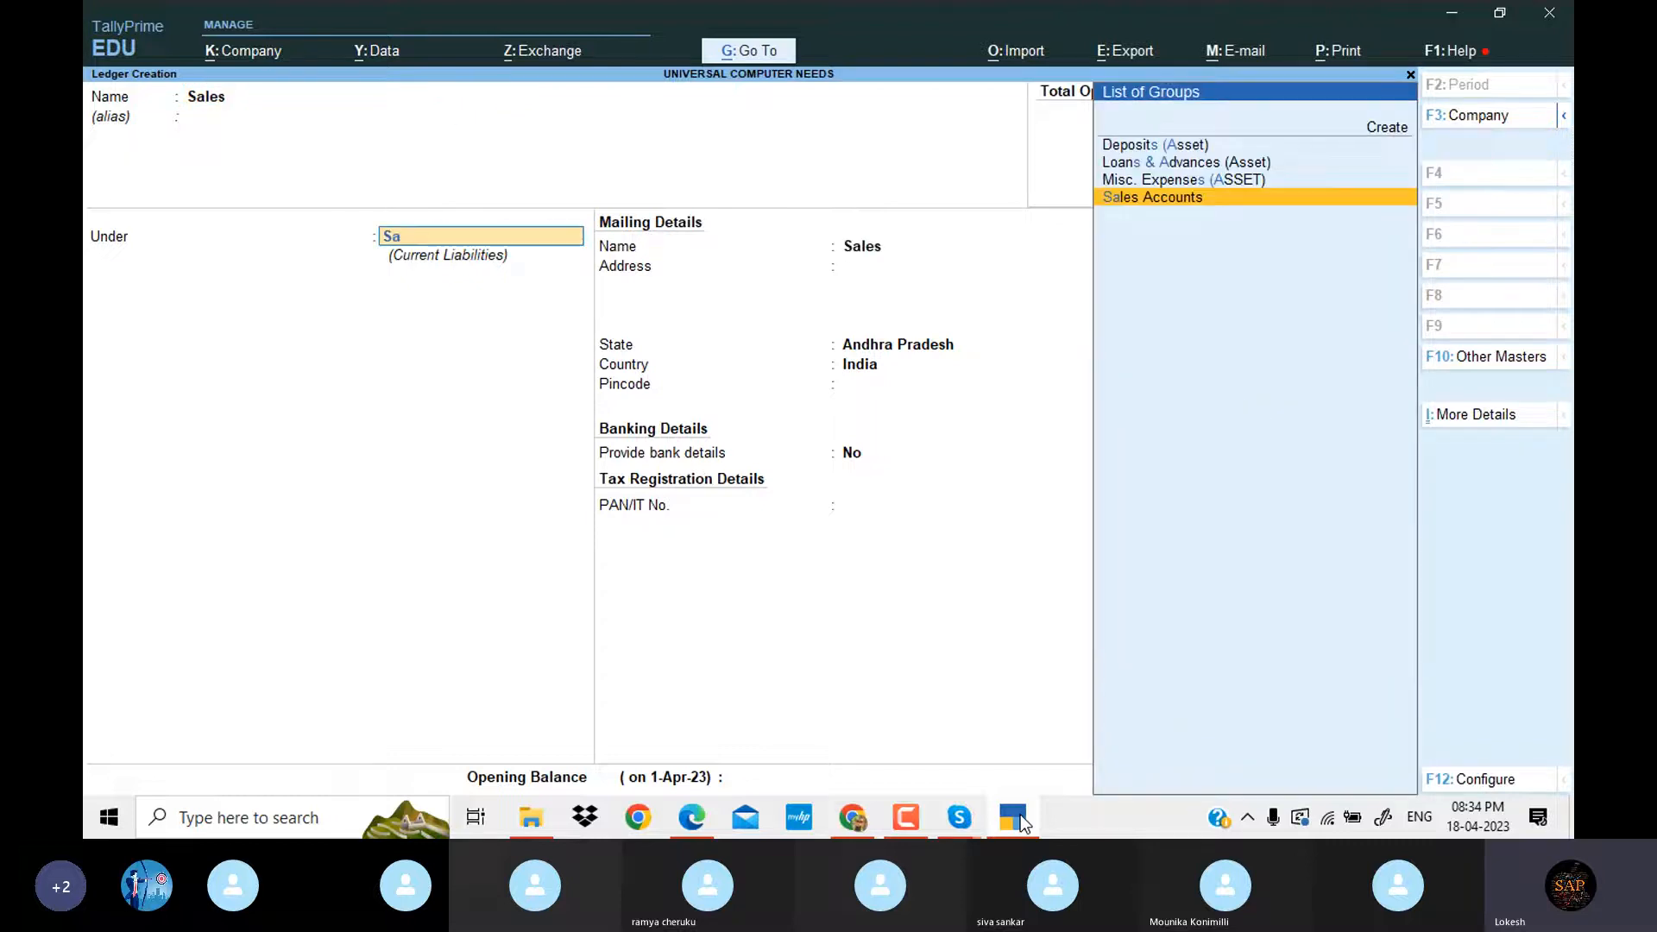
pyautogui.press('Return')
pyautogui.press('Return')
pyautogui.press('Return')
pyautogui.press('Return')
pyautogui.press('Return')
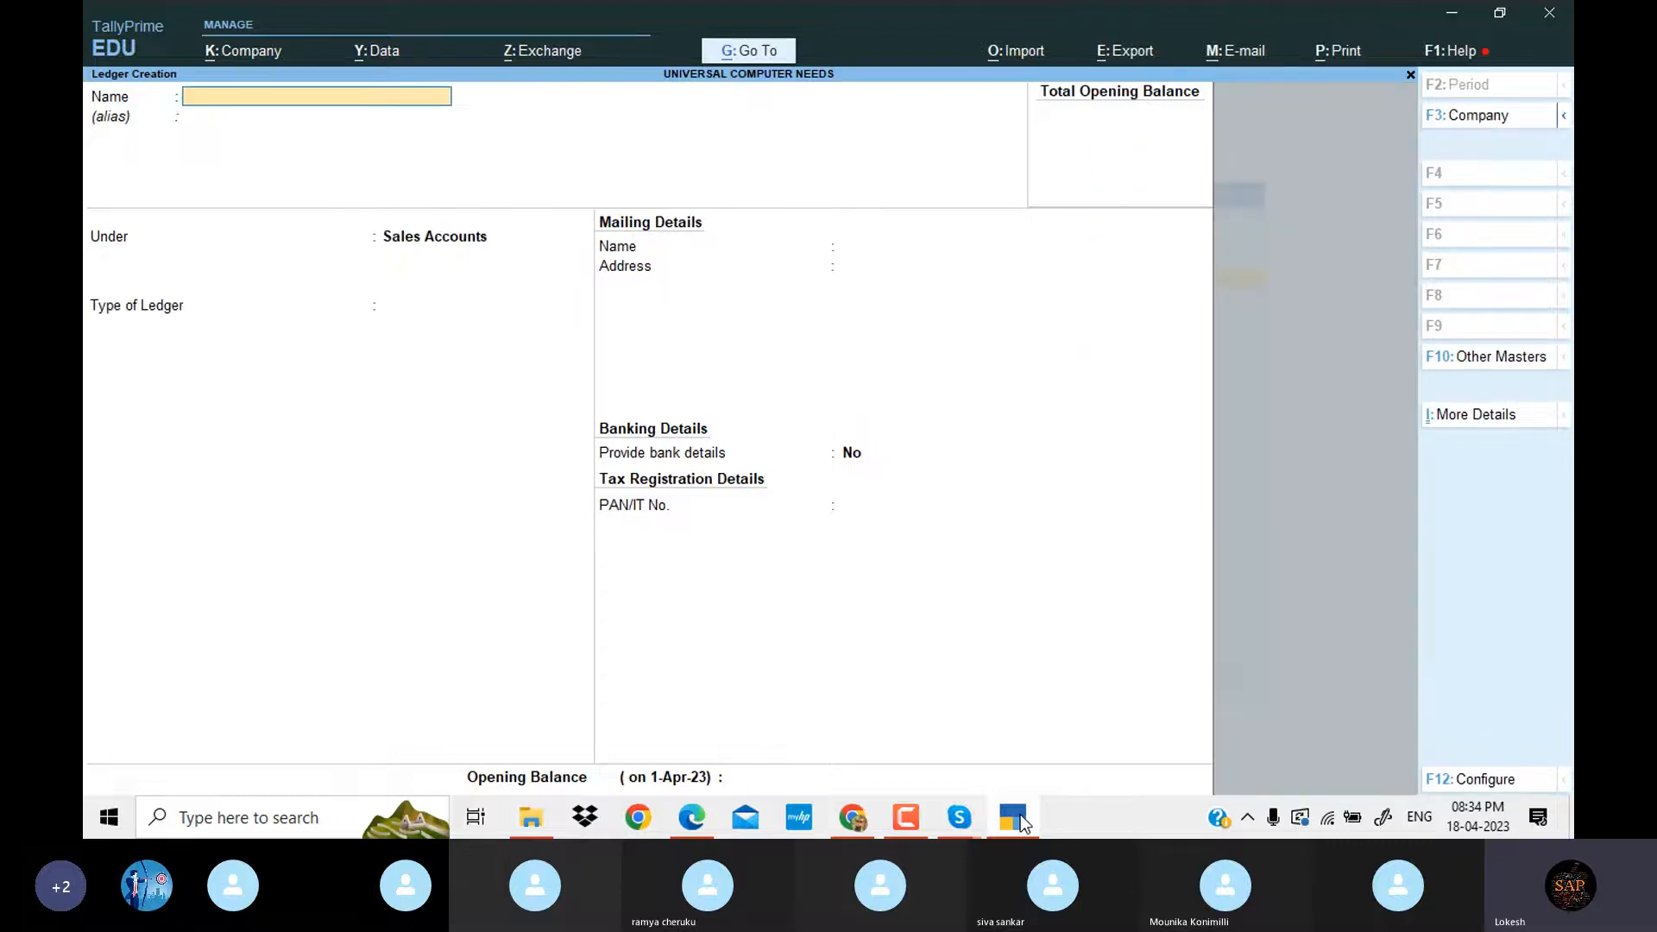
# Copy Kuwait Computer World from transaction 4 of the problem PDF in Edge and use it as the new ledger's name in TallyPrime.
pyautogui.hotkey('alt', 'Tab')
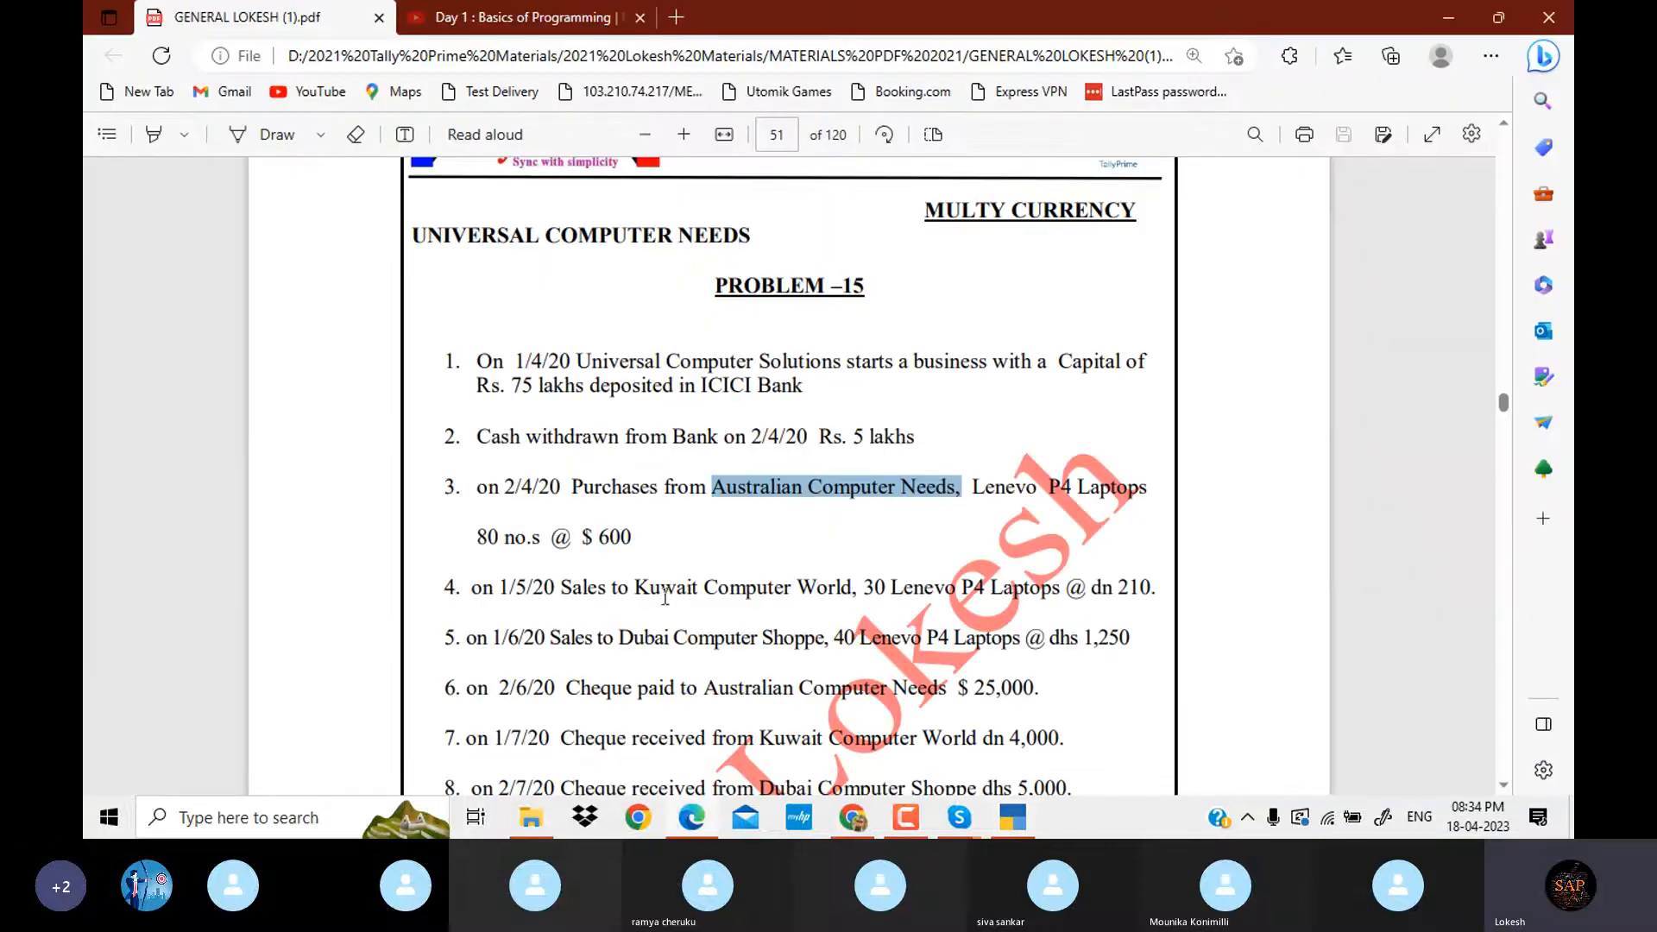
pyautogui.moveTo(634, 587); pyautogui.dragTo(852, 596)
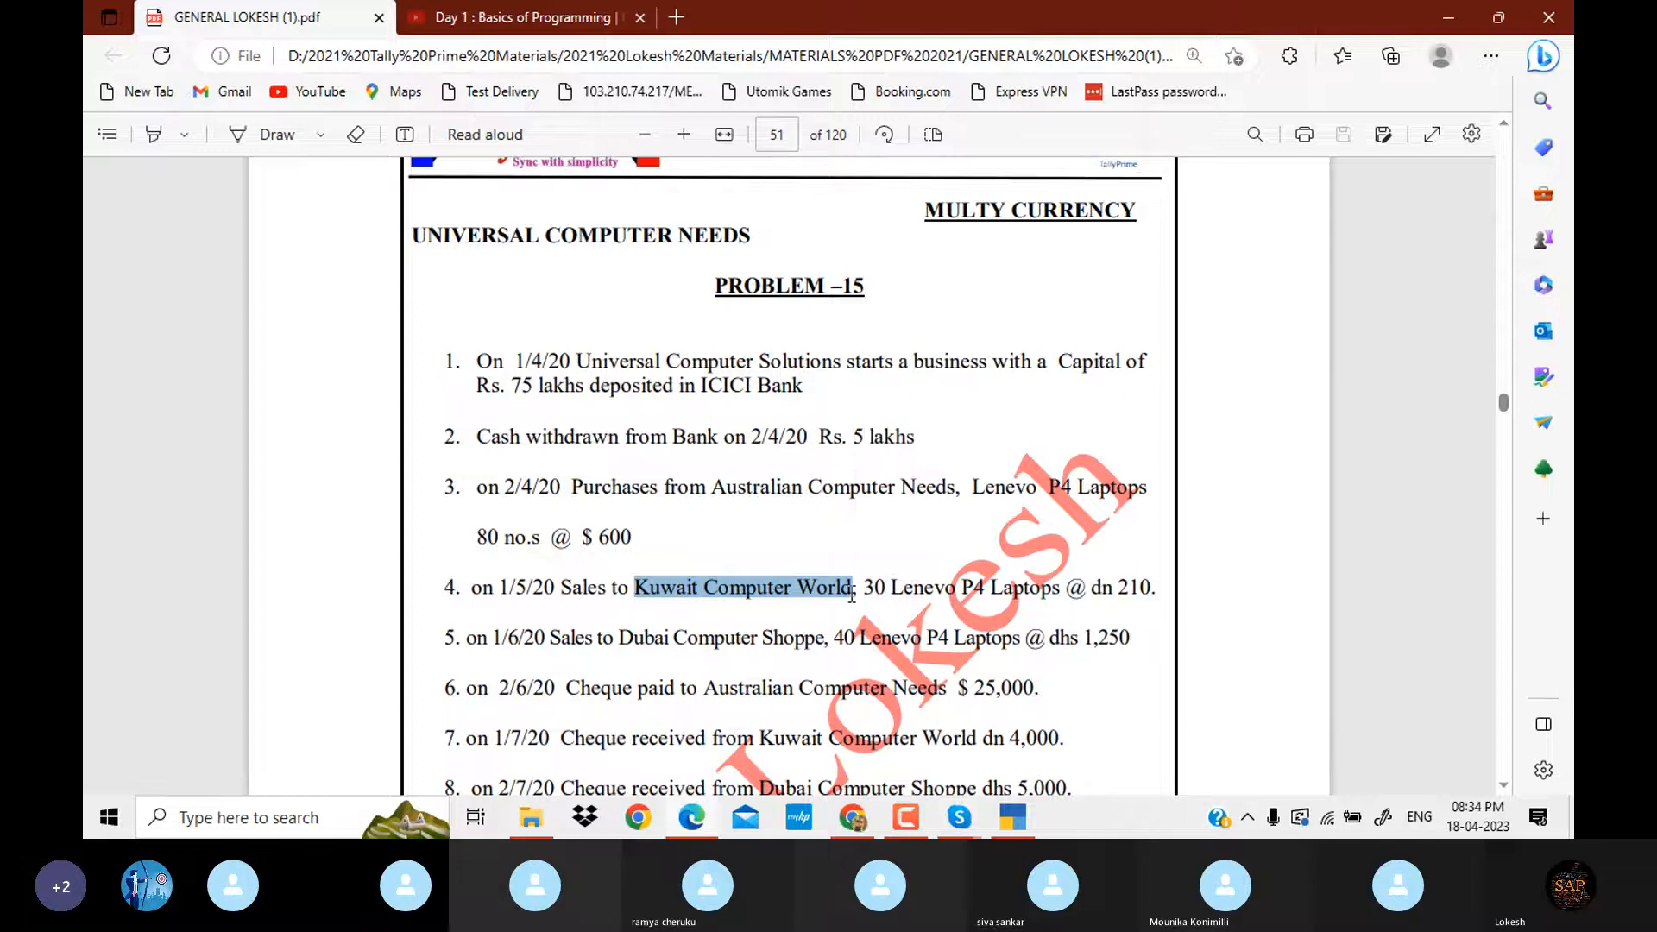
pyautogui.click(1023, 830)
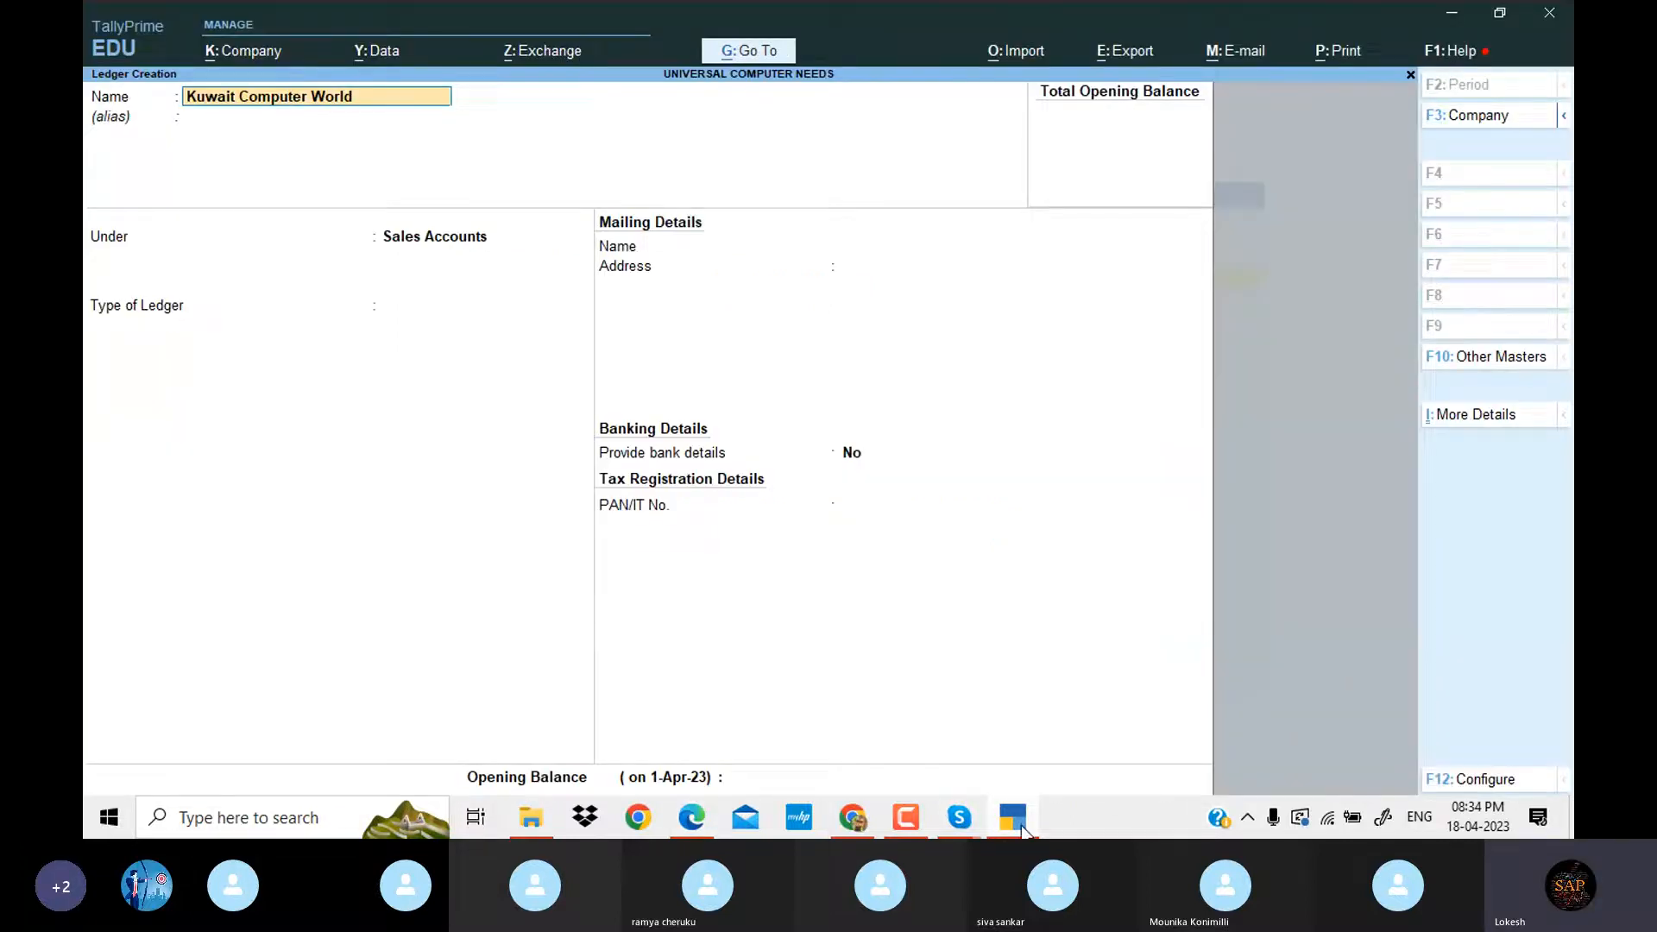
# Place the Kuwait Computer World ledger under Sundry Debtors, keep the default mailing, banking and tax details, and save it.
pyautogui.press('Return')
pyautogui.press('Return')
pyautogui.press('Return')
pyautogui.write('Sun')
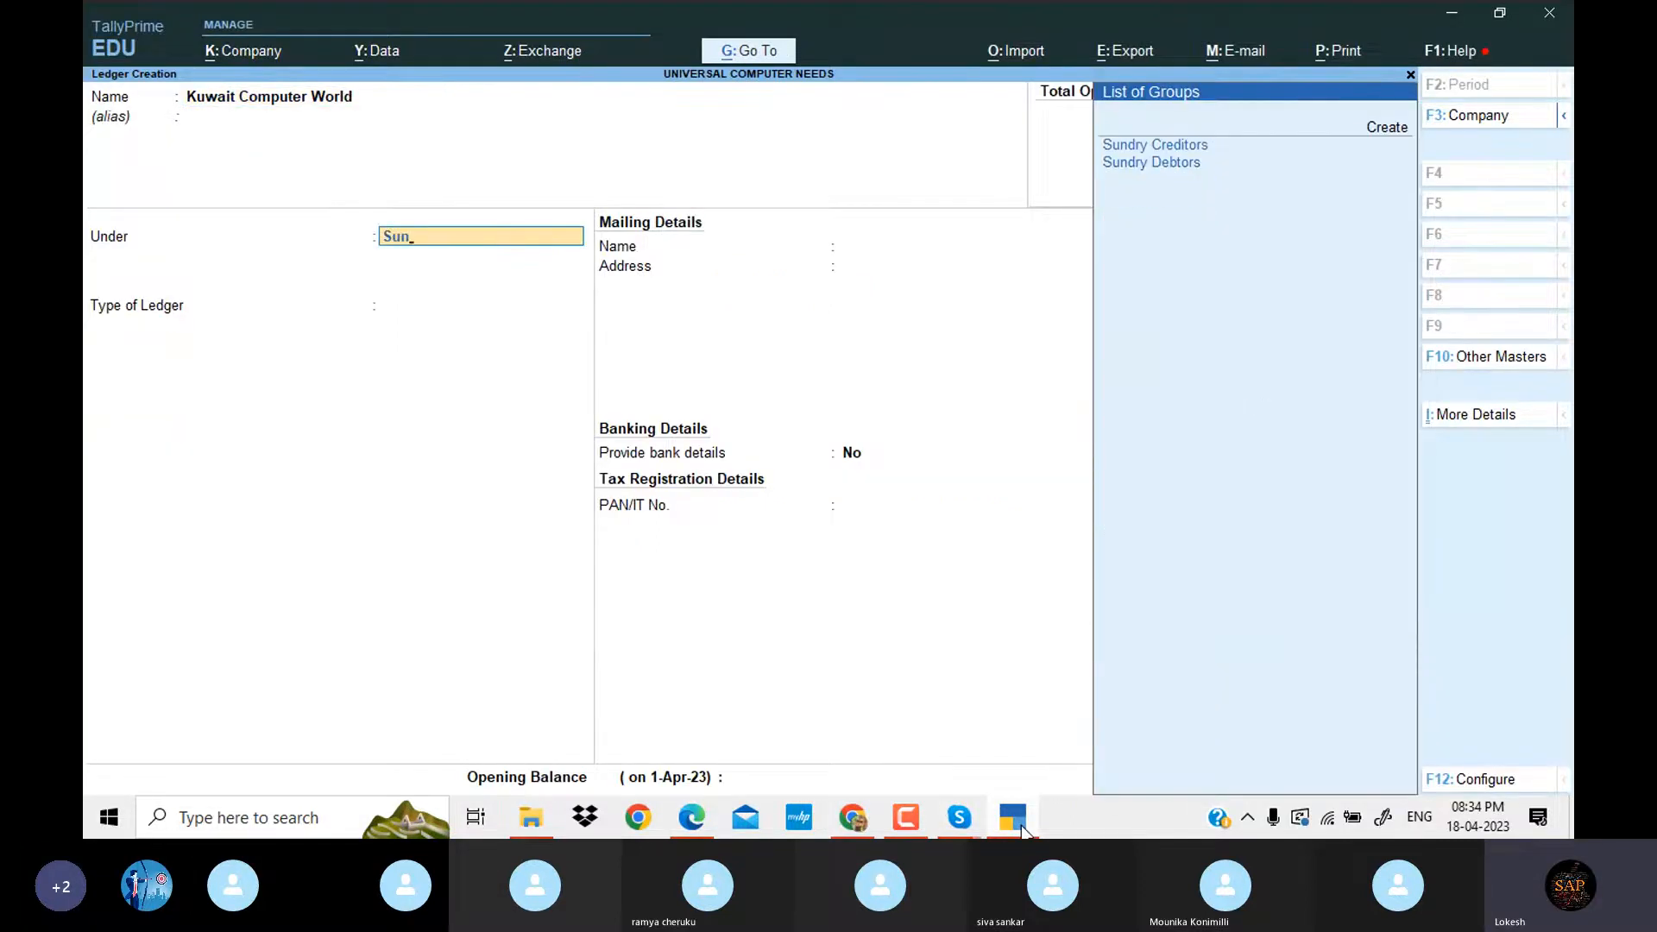
pyautogui.press('Down')
pyautogui.press('Return')
pyautogui.press('Return')
pyautogui.press('Return')
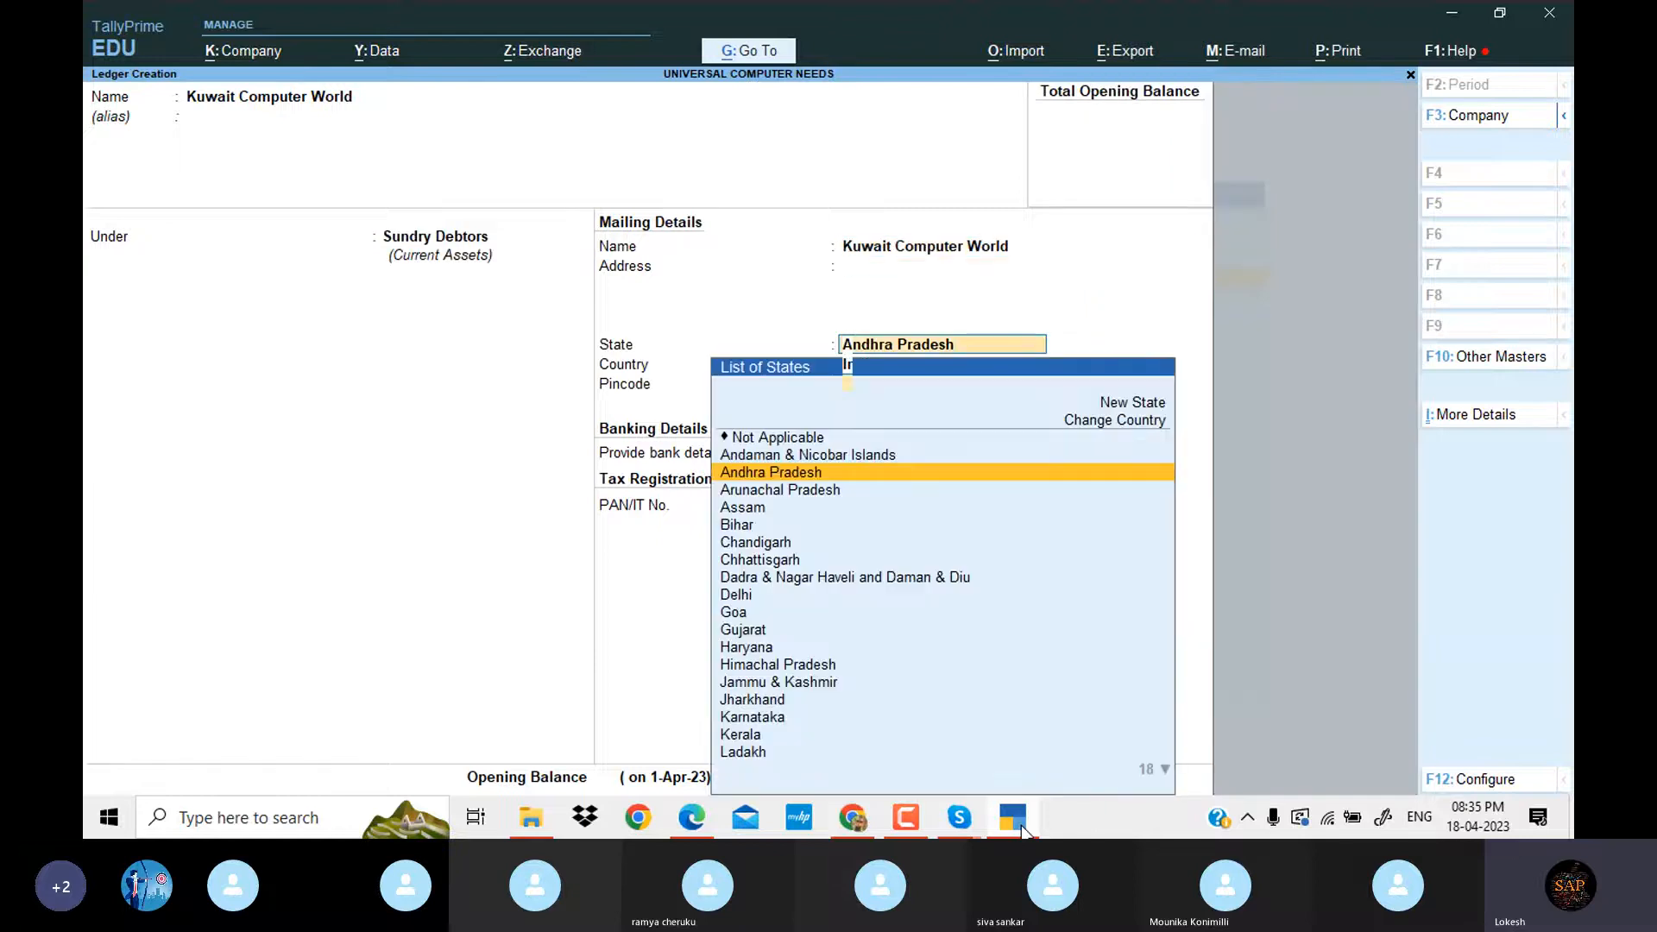
pyautogui.press('Return')
pyautogui.press('Return')
pyautogui.press('Return')
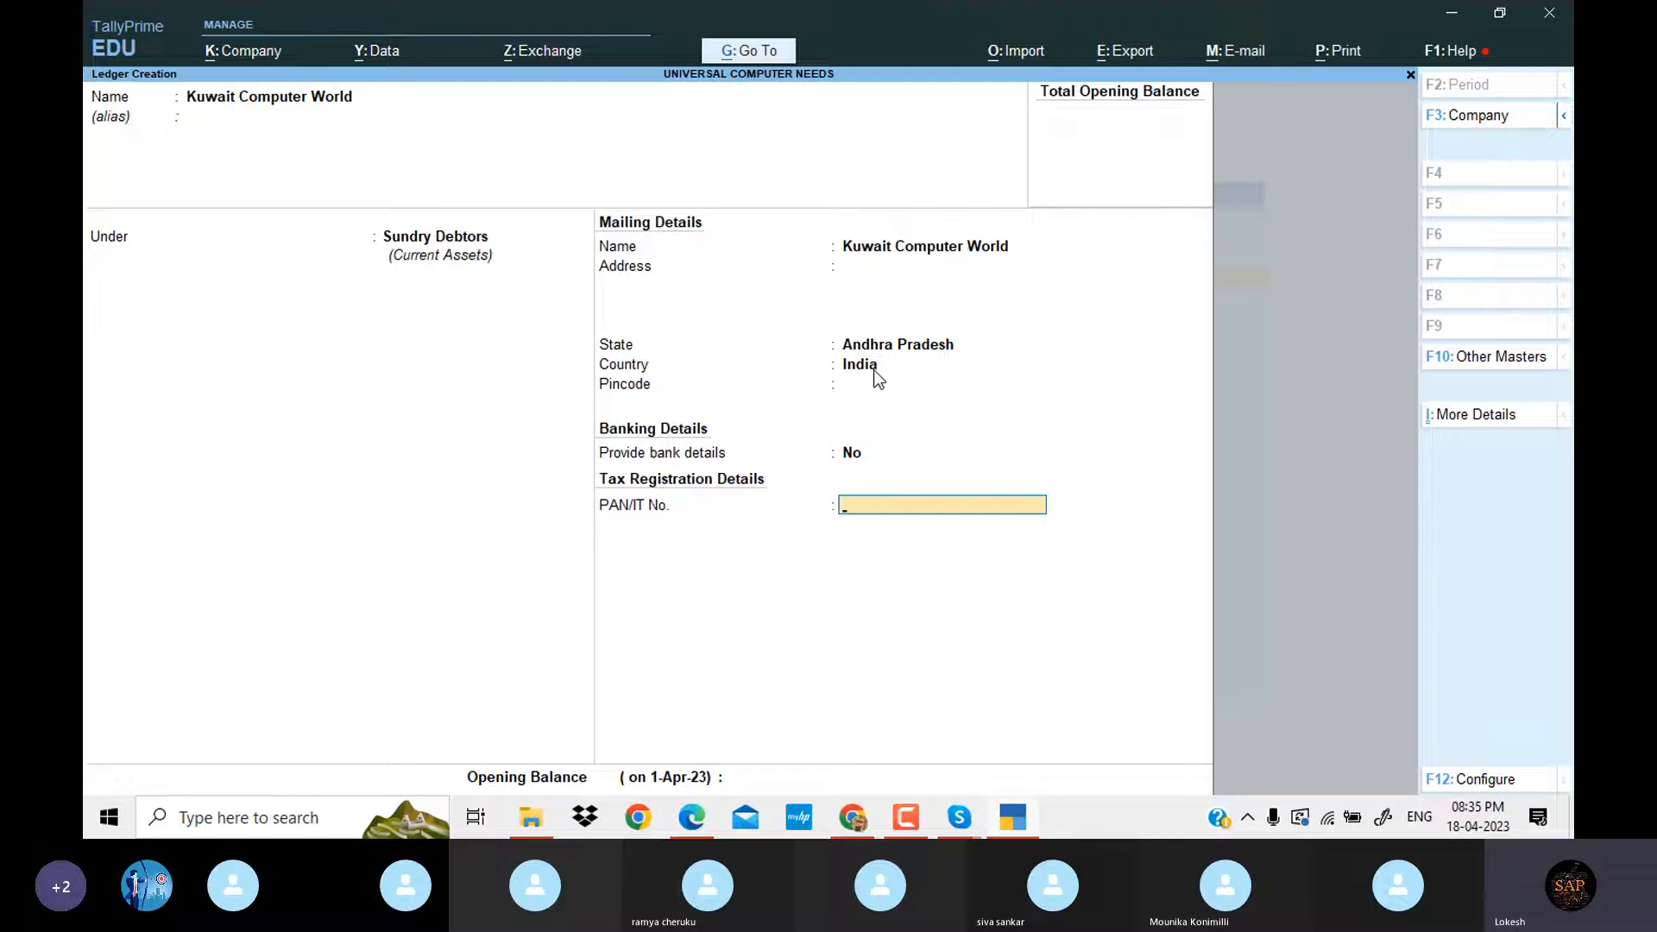
pyautogui.press('Return')
pyautogui.press('Return')
pyautogui.press('Return')
# Copy Dubai Computer Shoppe from transaction 5 of the problem PDF in Edge and paste it as the new ledger's name in TallyPrime.
pyautogui.hotkey('alt', 'Tab')
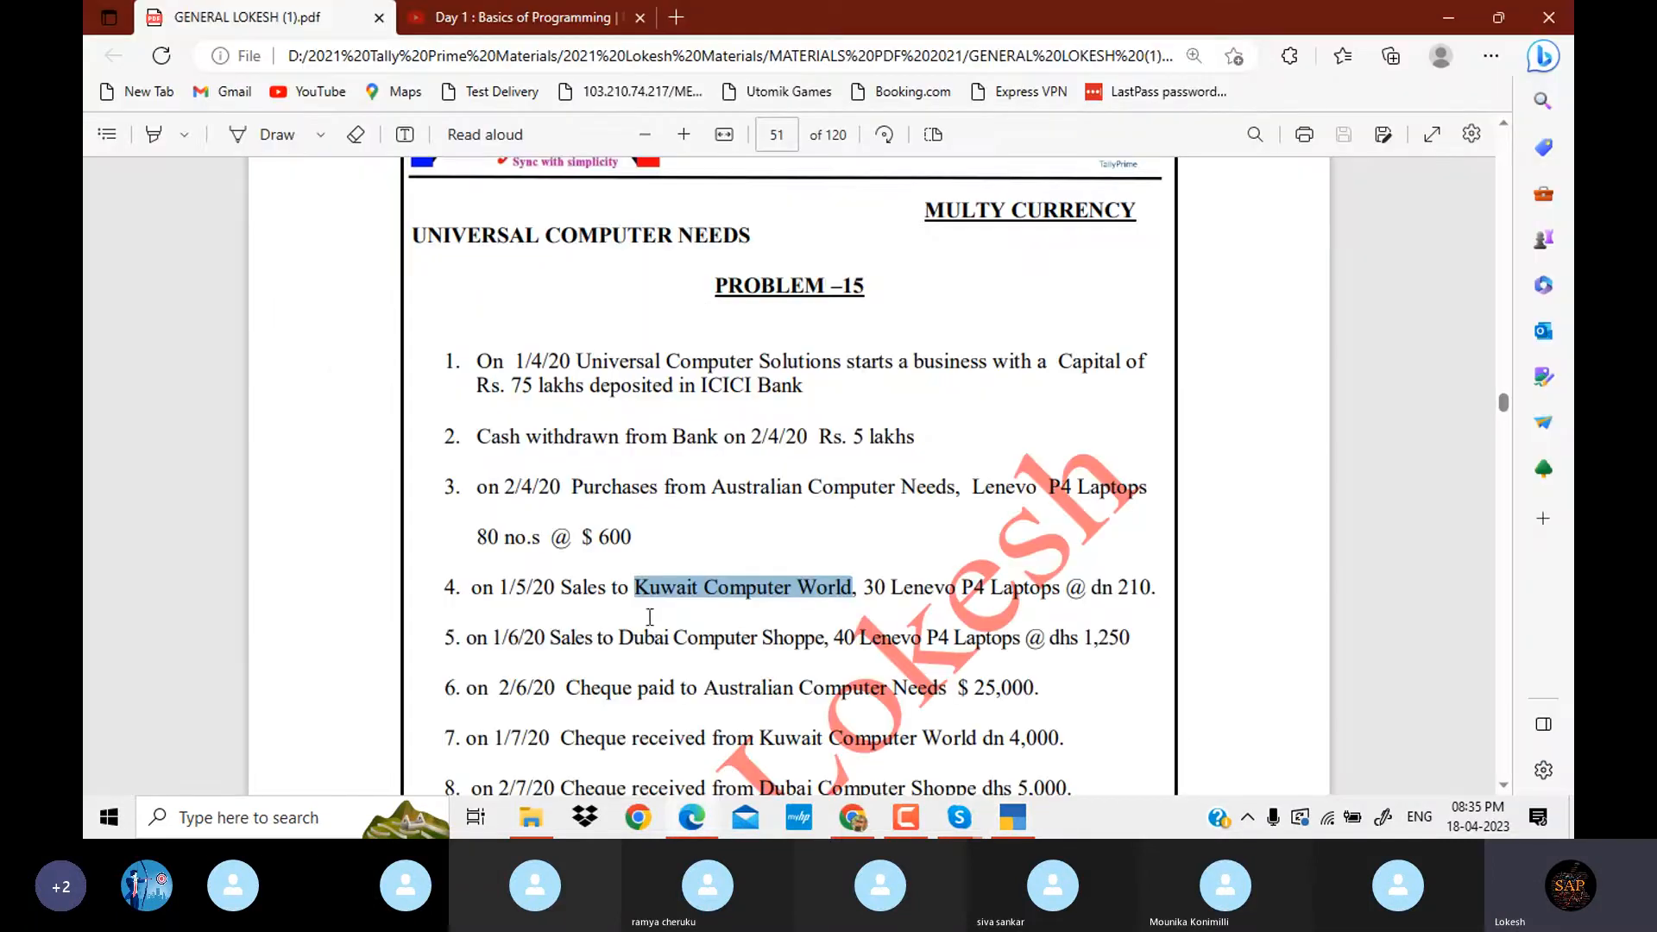
pyautogui.moveTo(621, 637); pyautogui.dragTo(820, 638)
pyautogui.hotkey('ctrl', 'c')
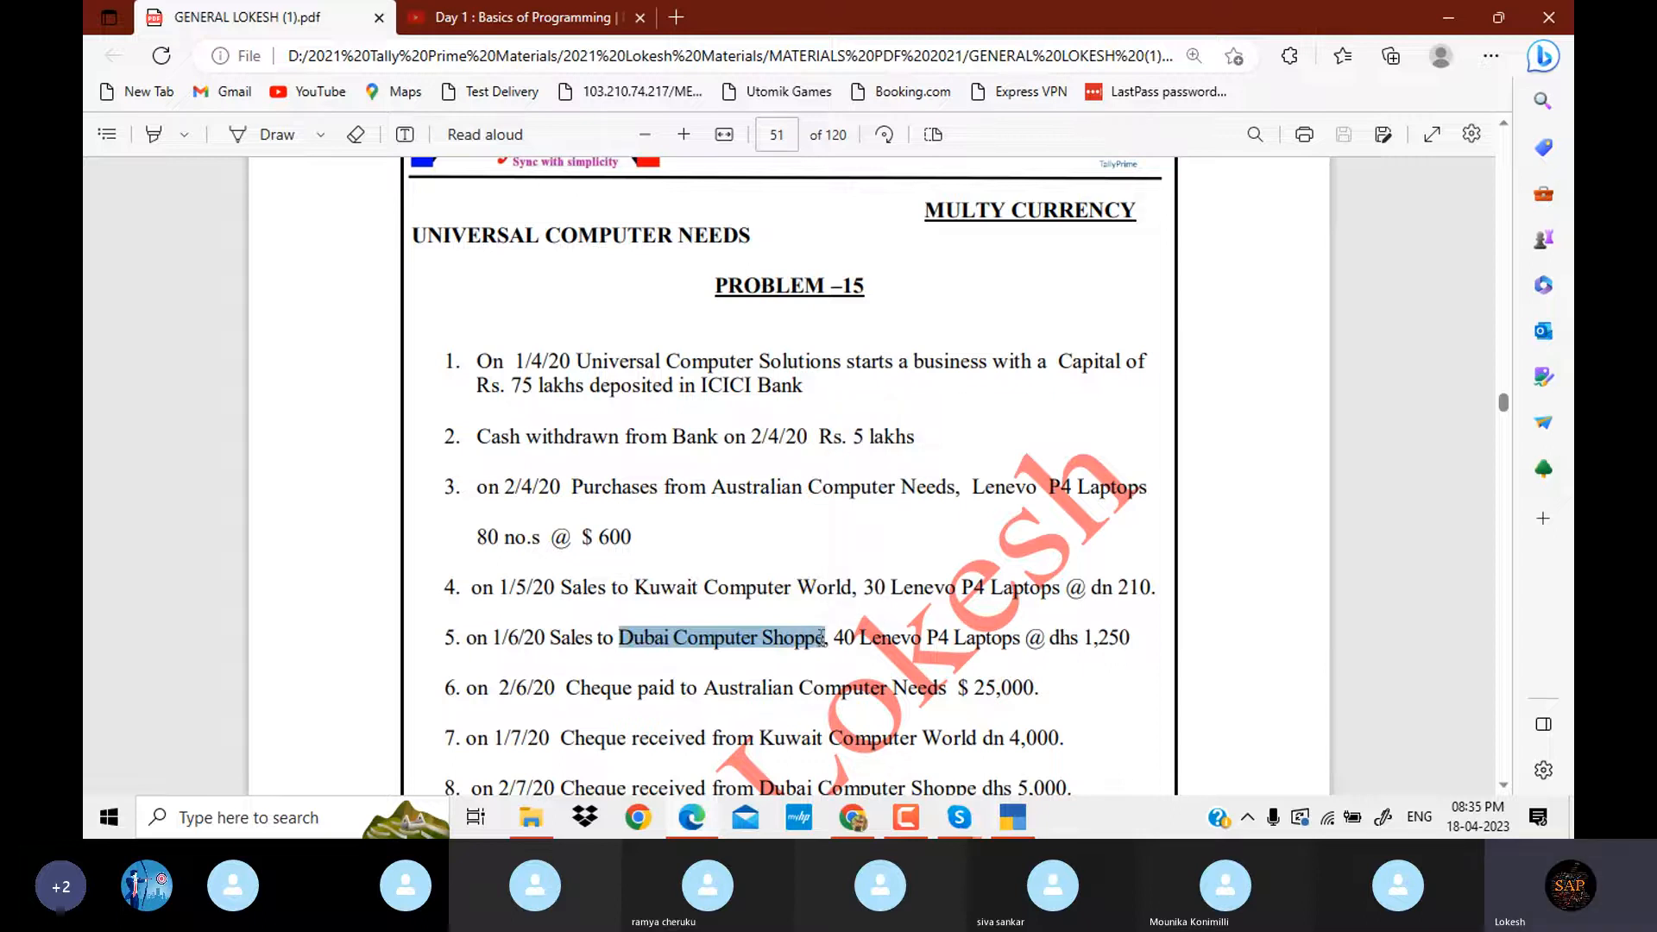
pyautogui.click(1015, 820)
pyautogui.hotkey('ctrl', 'v')
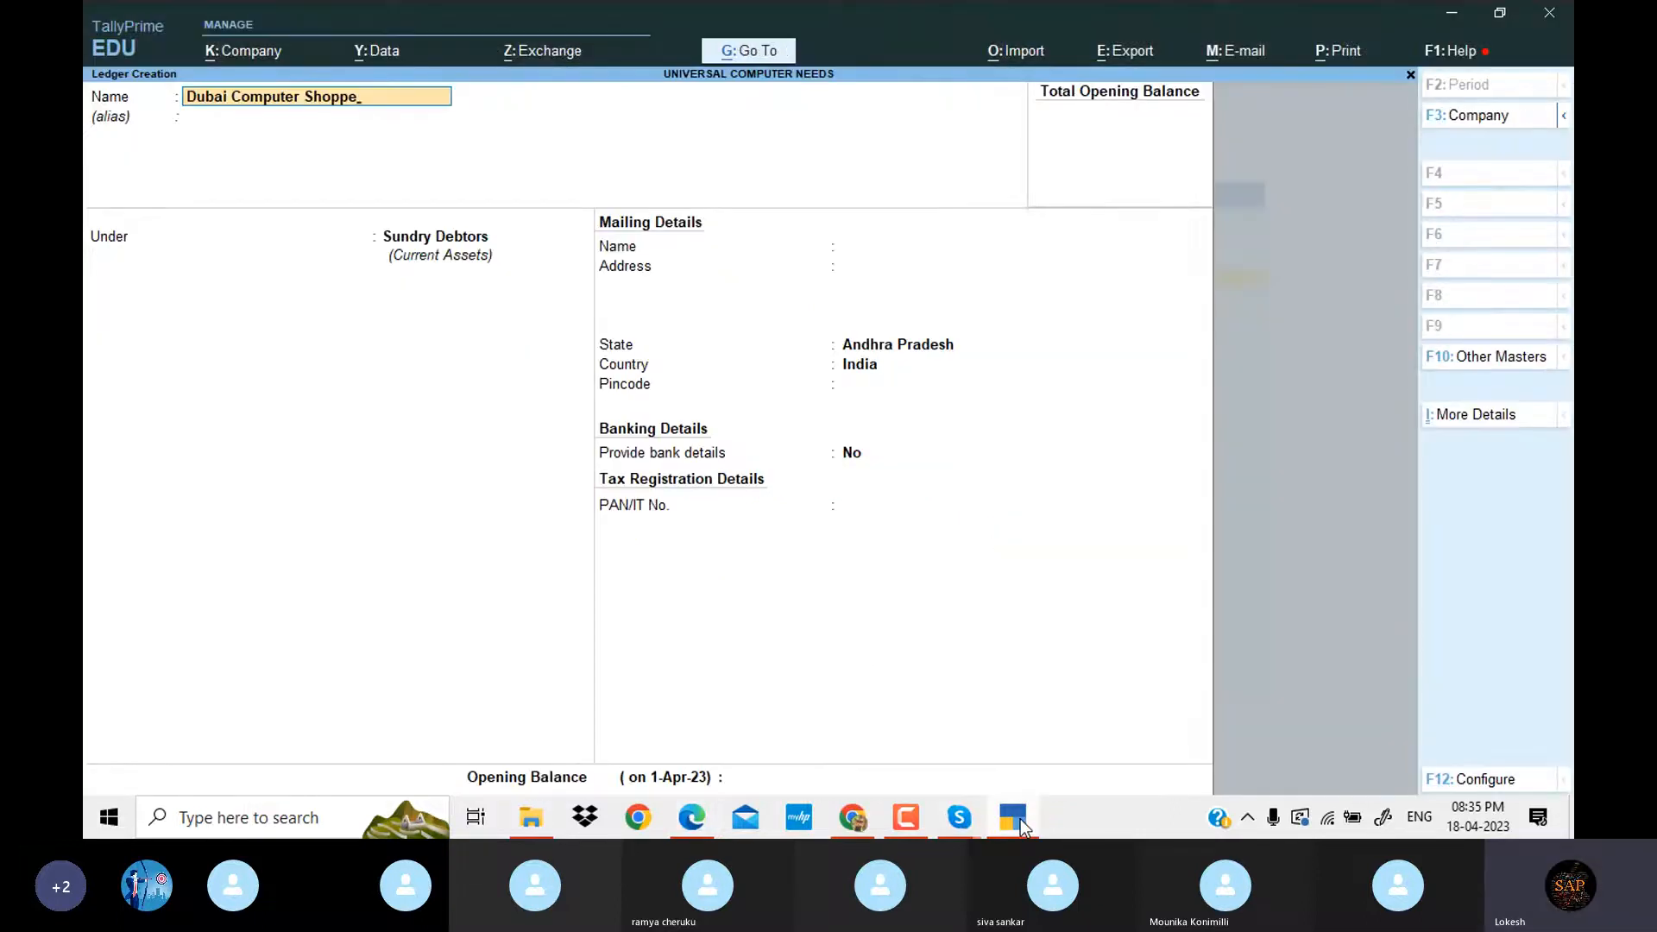
# Save the Dubai Computer Shoppe ledger under Sundry Debtors with the default mailing details and no opening balance.
pyautogui.press('Return')
pyautogui.press('Return')
pyautogui.press('Return')
pyautogui.press('Return')
pyautogui.press('Return')
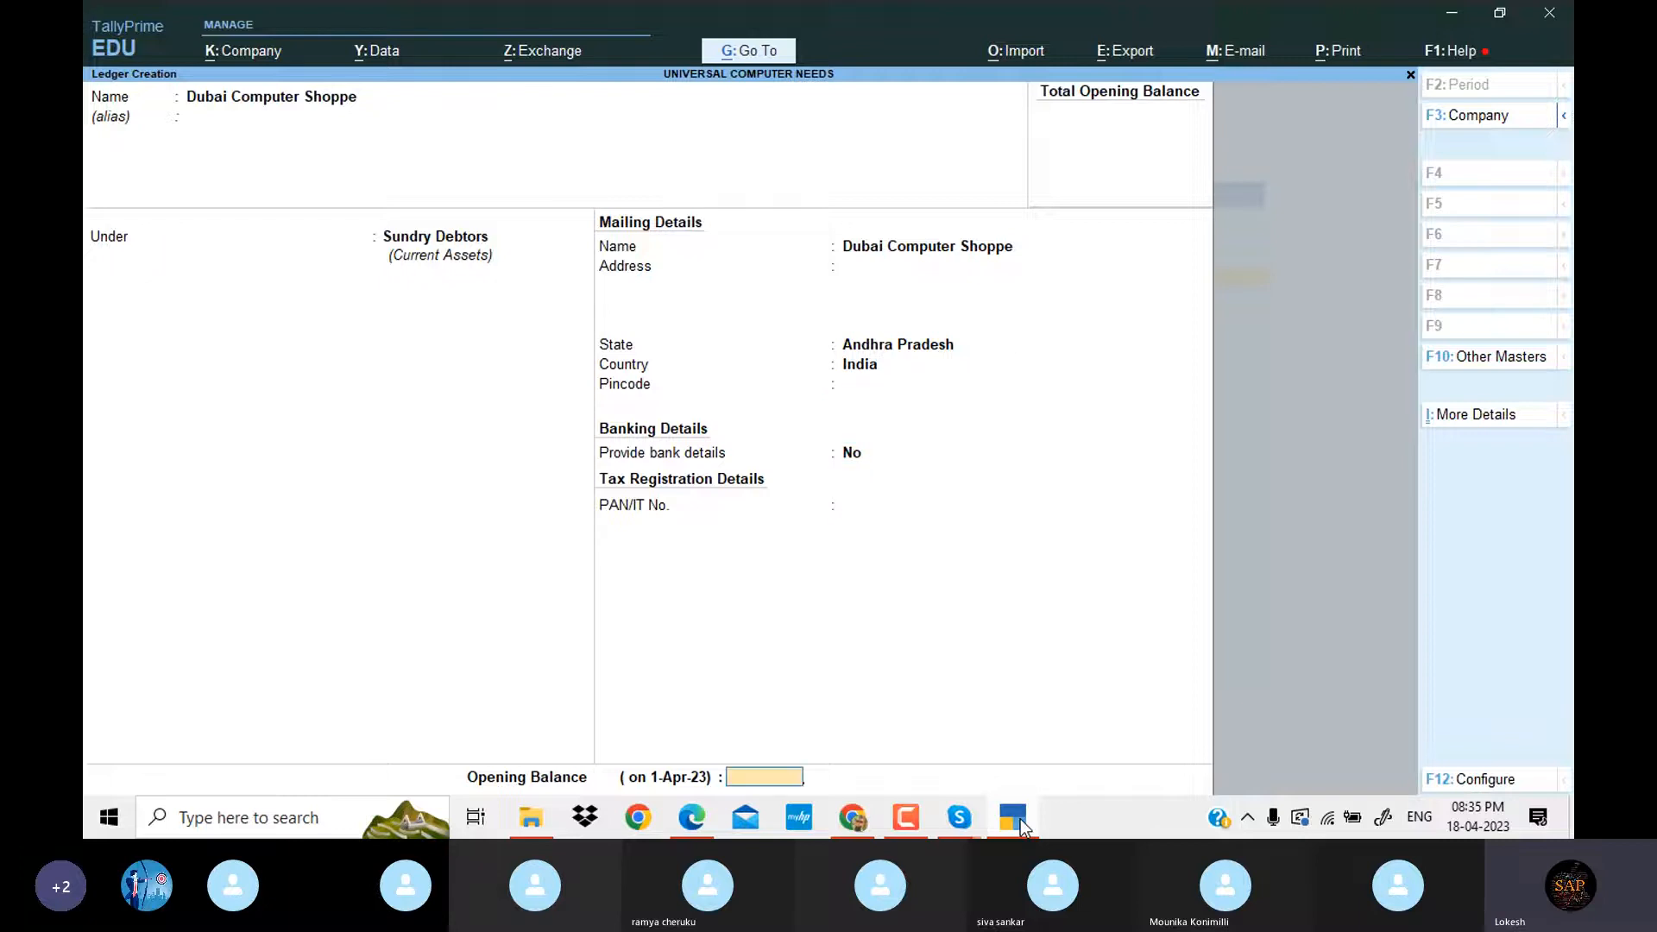
pyautogui.press('Return')
pyautogui.press('Return')
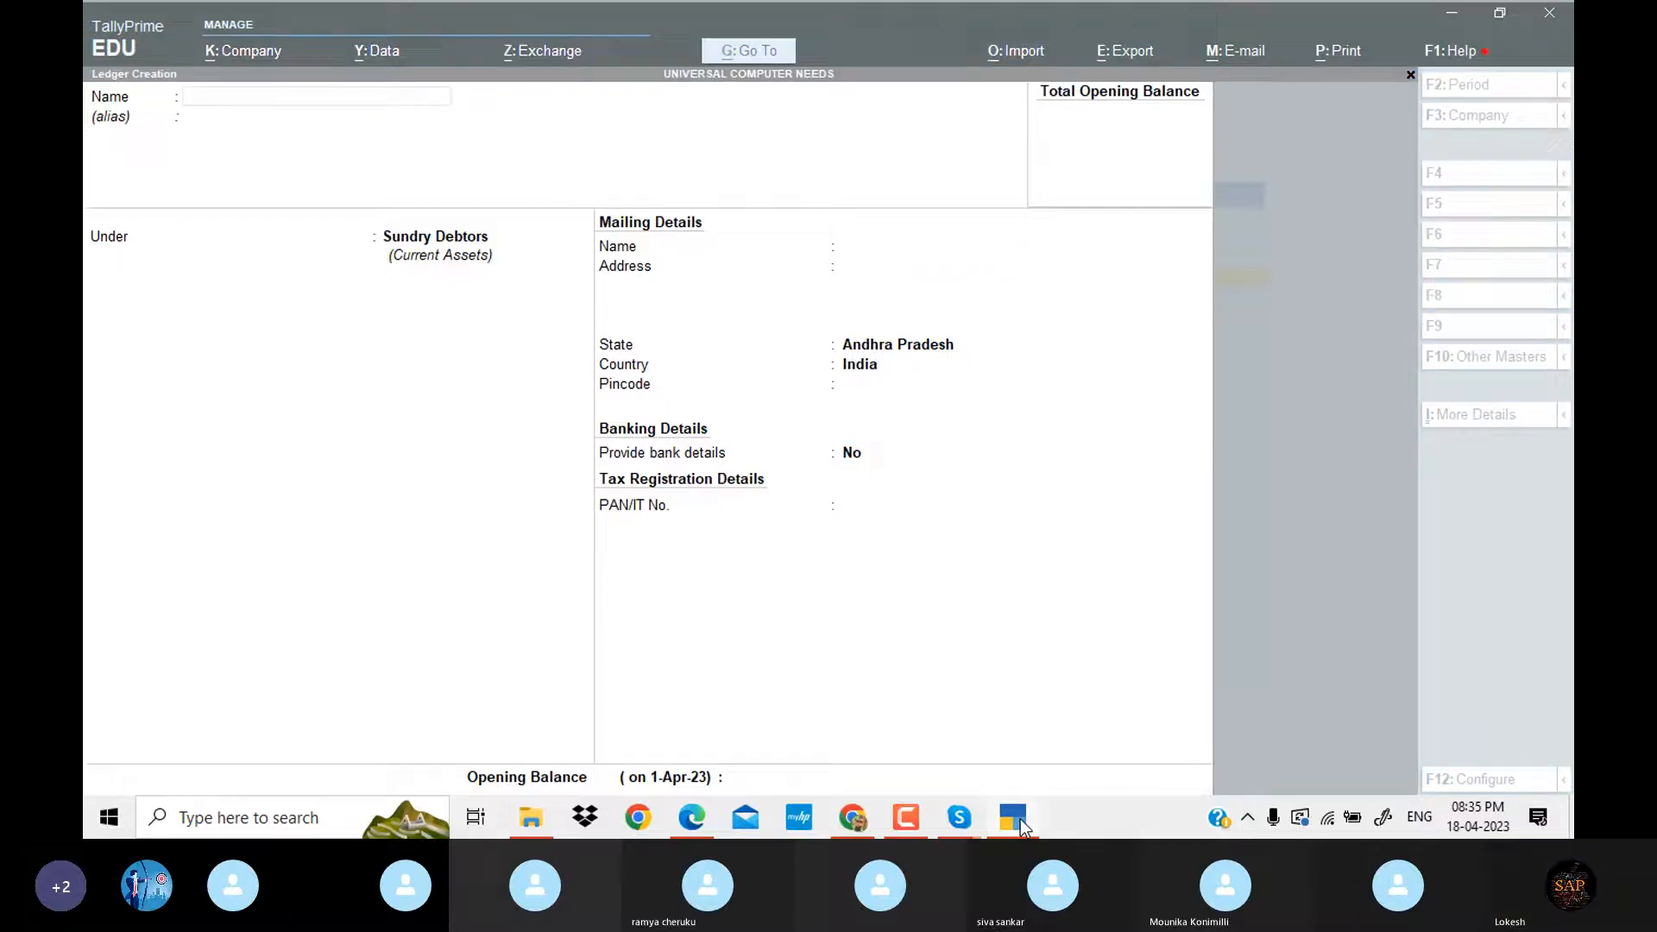
# Copy "Travelling exp.," from transaction 9 of the problem PDF in Edge and paste it as the new ledger's name in TallyPrime.
pyautogui.hotkey('alt', 'Tab')
pyautogui.press('Down')
pyautogui.press('Down')
pyautogui.press('Down')
pyautogui.press('Down')
pyautogui.press('Down')
pyautogui.press('Down')
pyautogui.press('Down')
pyautogui.press('Down')
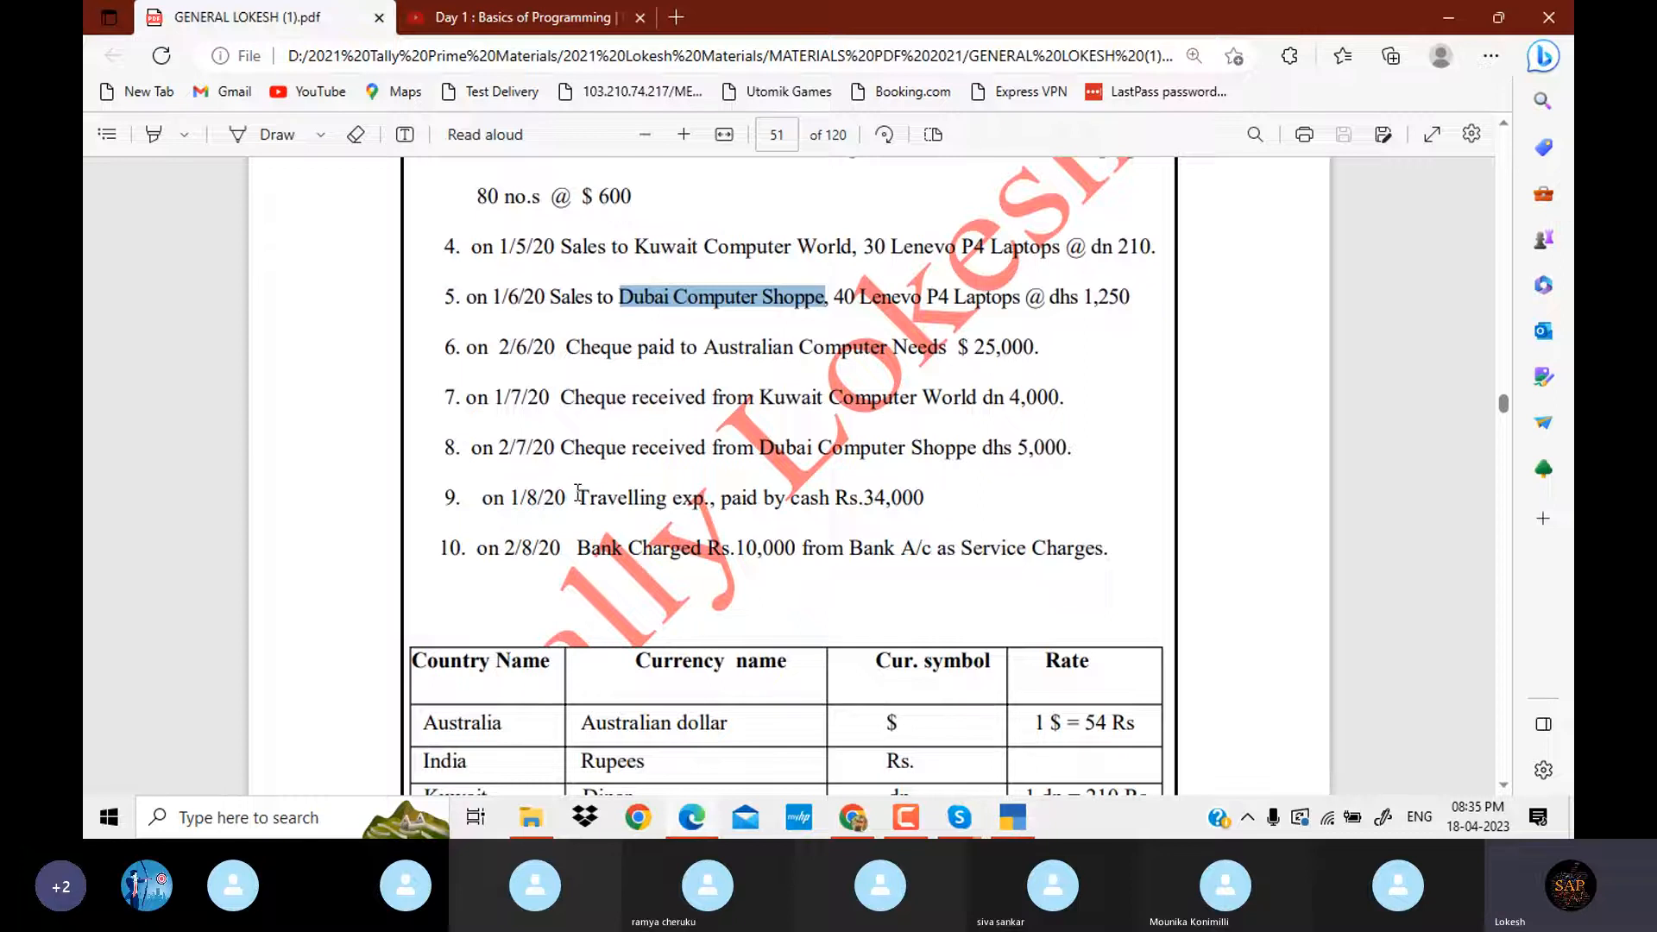
pyautogui.moveTo(576, 501); pyautogui.dragTo(715, 506)
pyautogui.hotkey('ctrl', 'c')
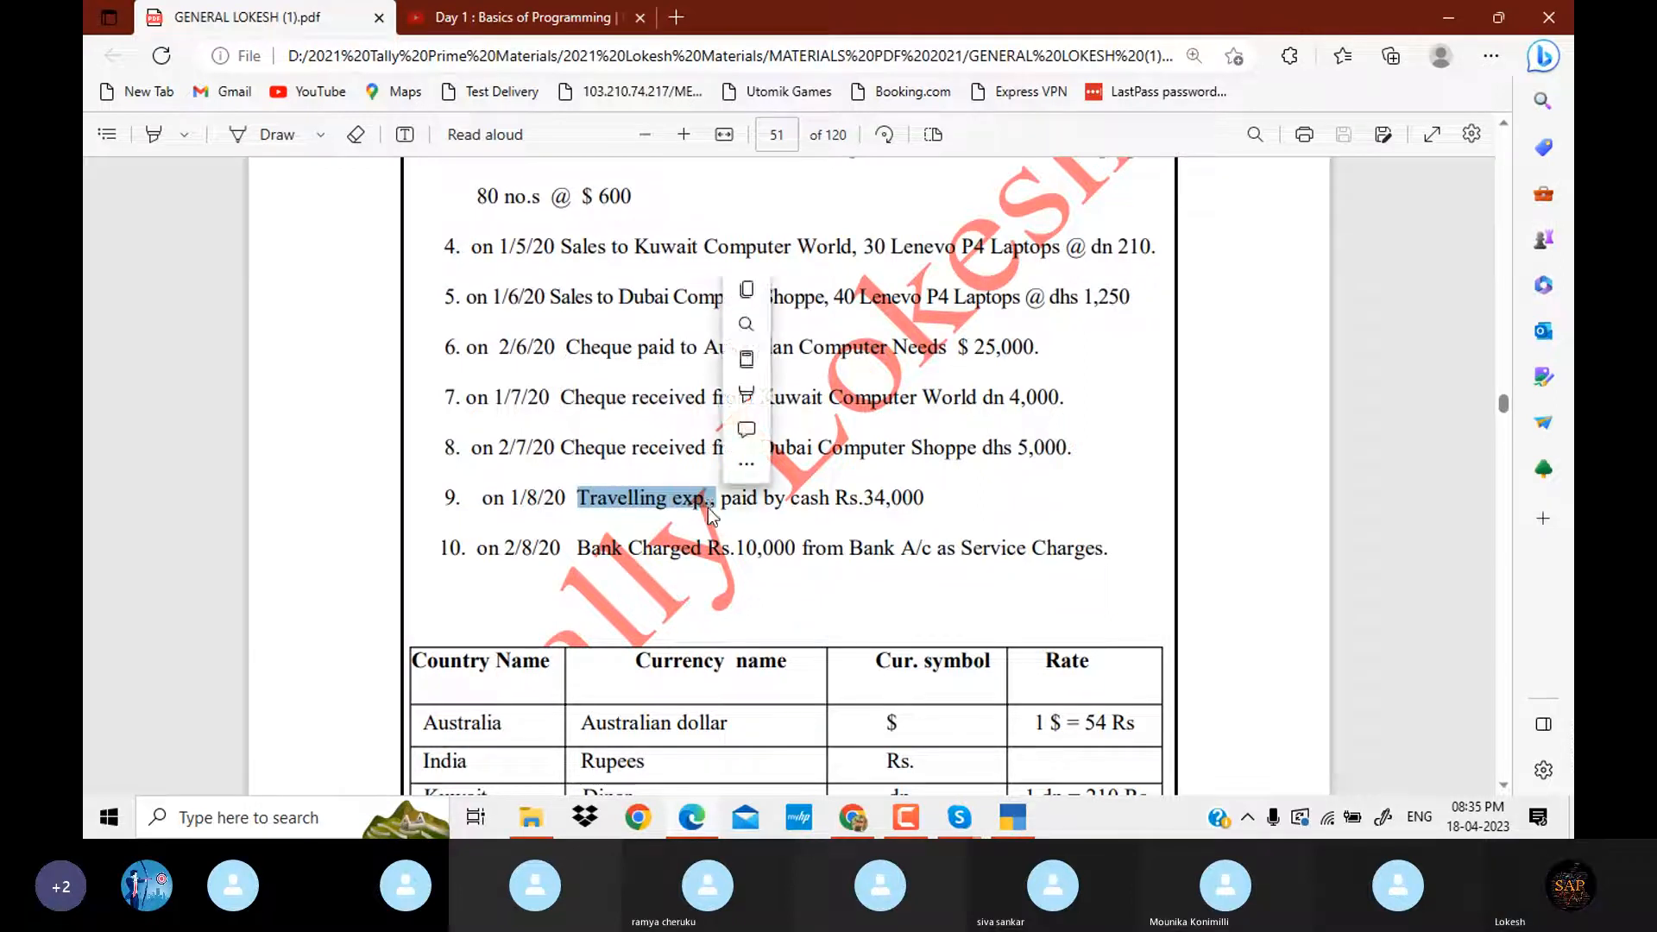
pyautogui.click(1014, 817)
pyautogui.hotkey('ctrl', 'v')
# Place the travelling expense ledger under Indirect Expenses and save it with the remaining fields at their defaults.
pyautogui.press('Return')
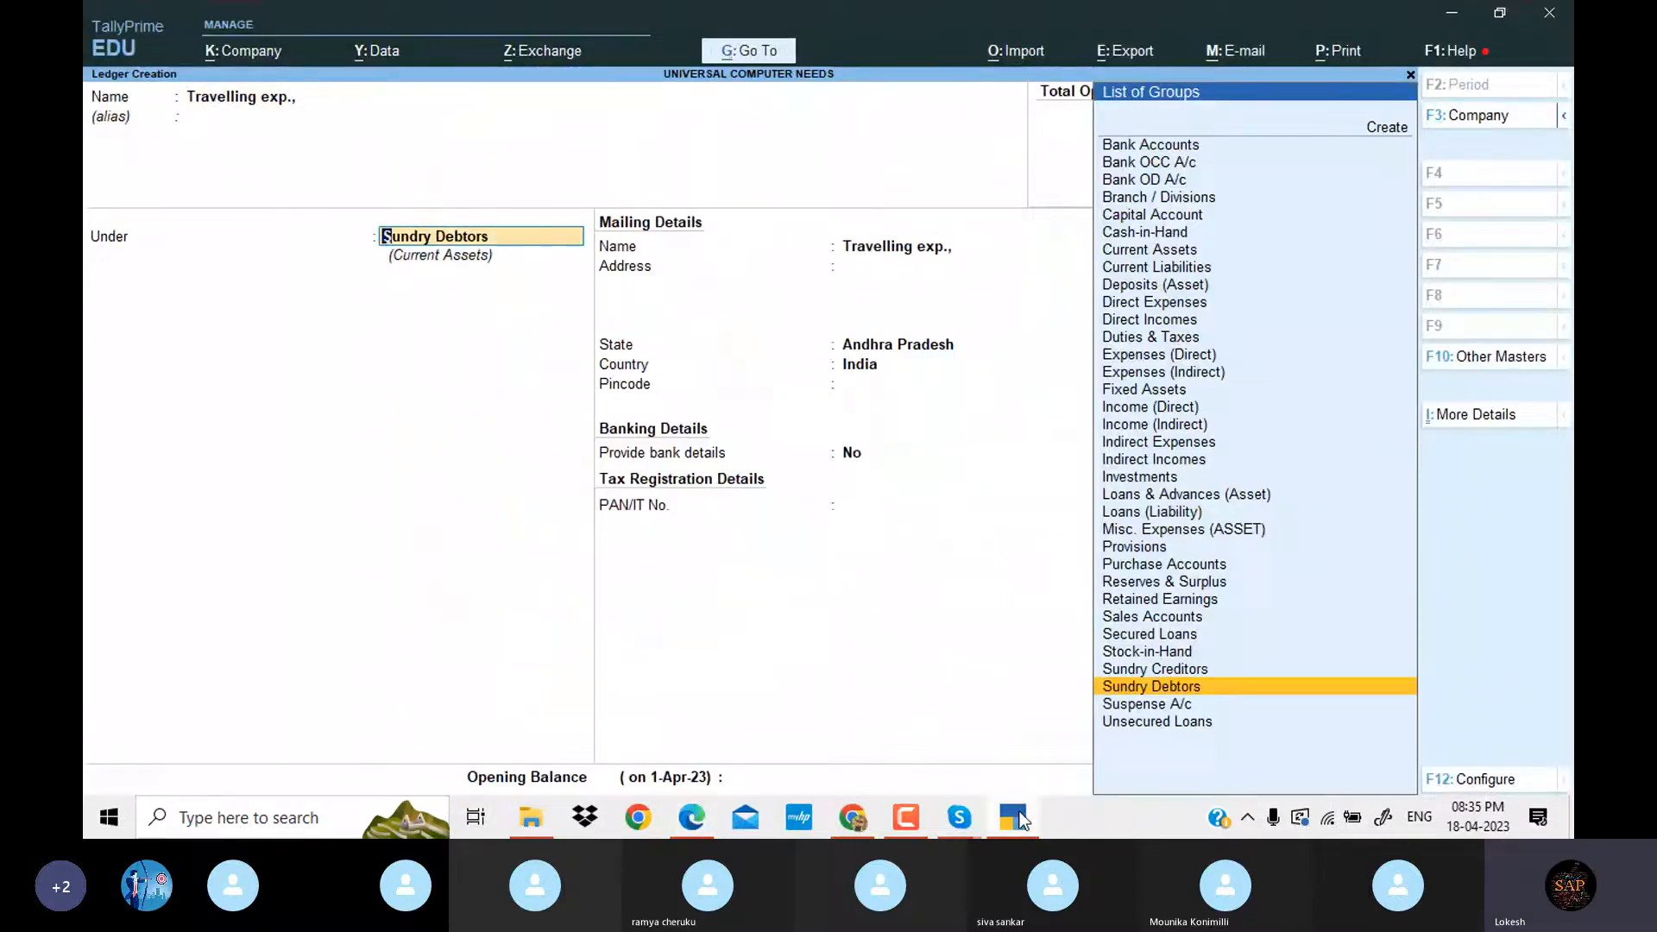
pyautogui.write('Ind')
pyautogui.press('Return')
pyautogui.press('Return')
pyautogui.press('Return')
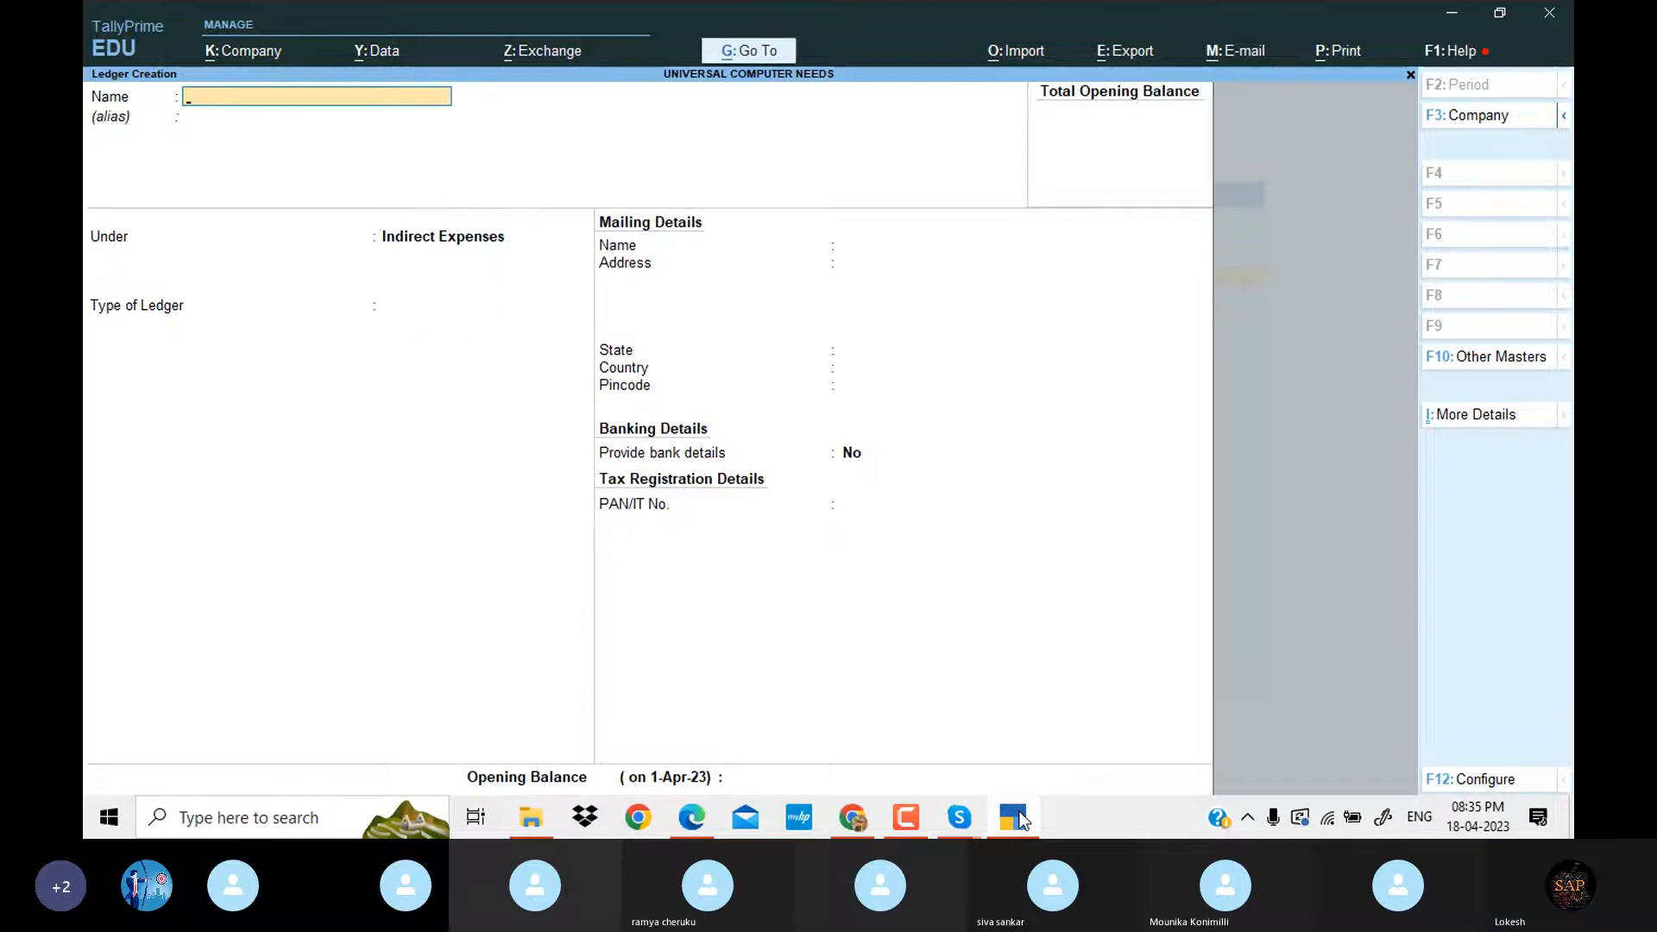
# Copy "Bank Charge" from transaction 10 of the problem PDF in Edge, paste it as the new ledger's name in TallyPrime and complete it to Bank Charges.
pyautogui.click(1017, 816)
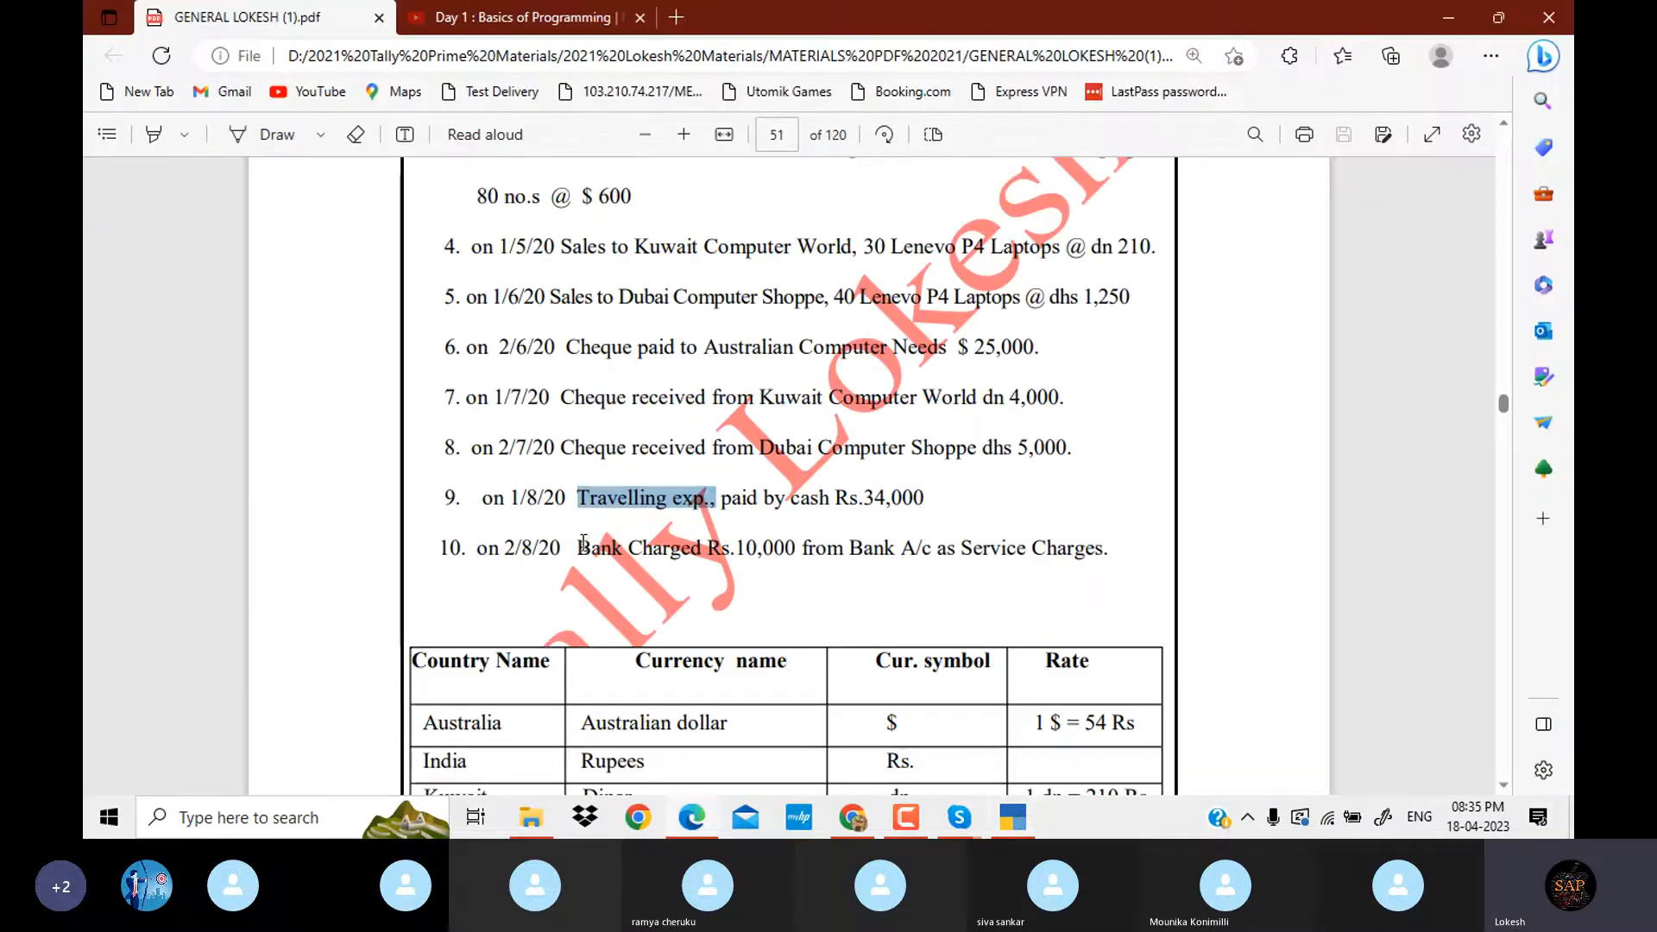
pyautogui.moveTo(577, 547); pyautogui.dragTo(690, 557)
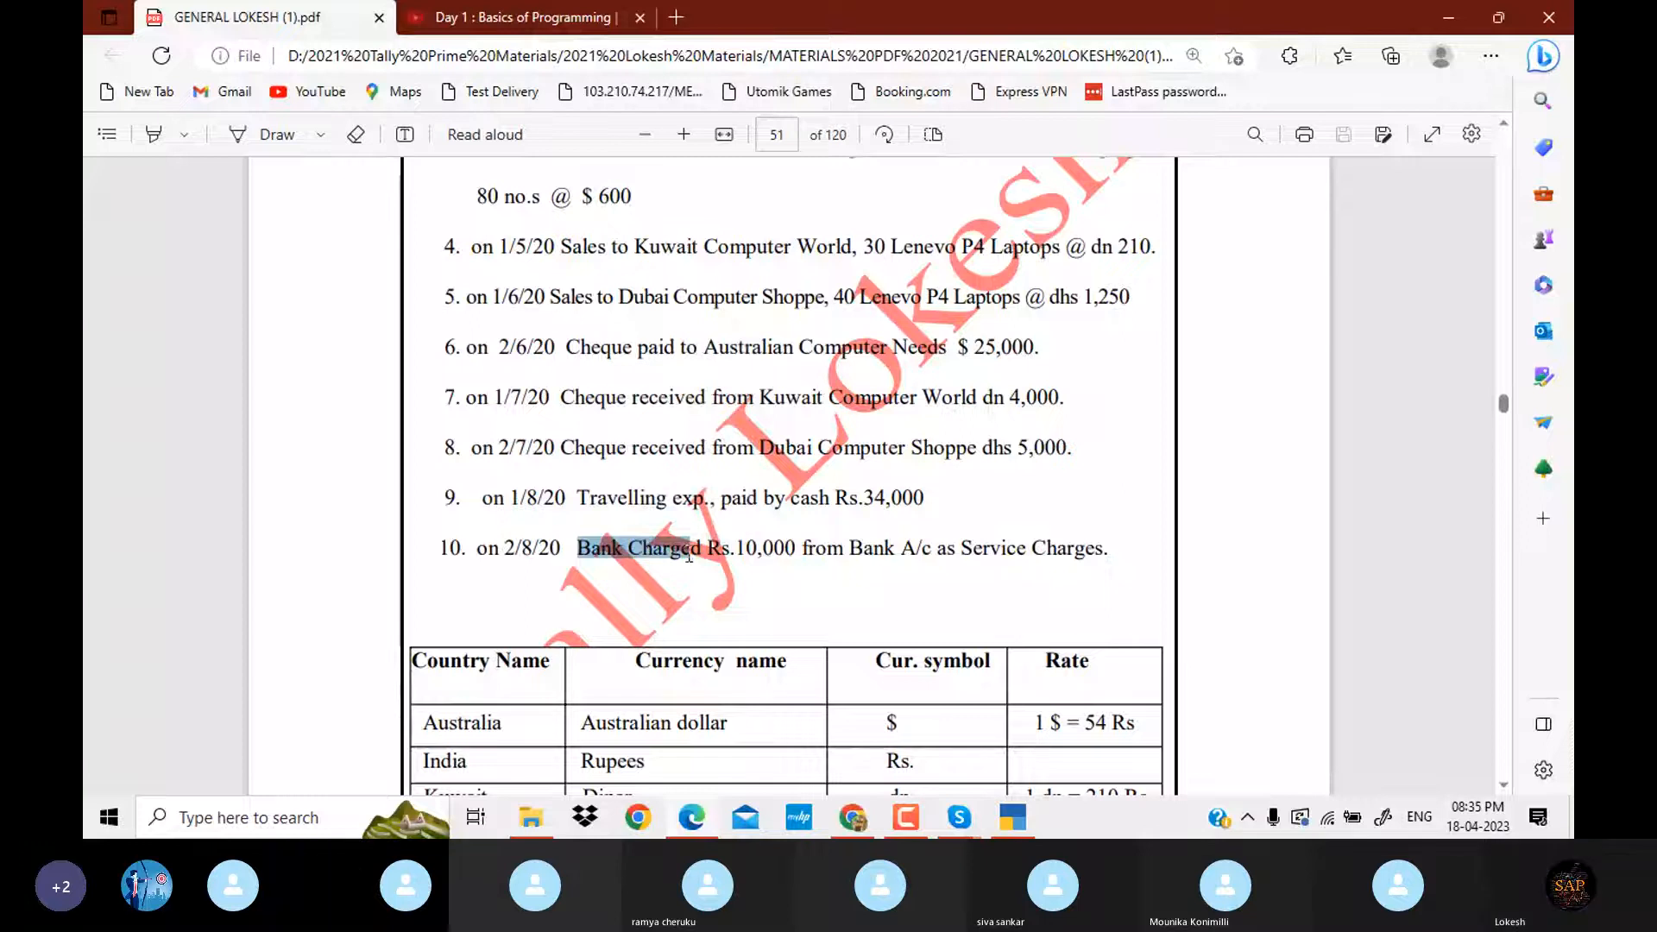
pyautogui.click(1019, 824)
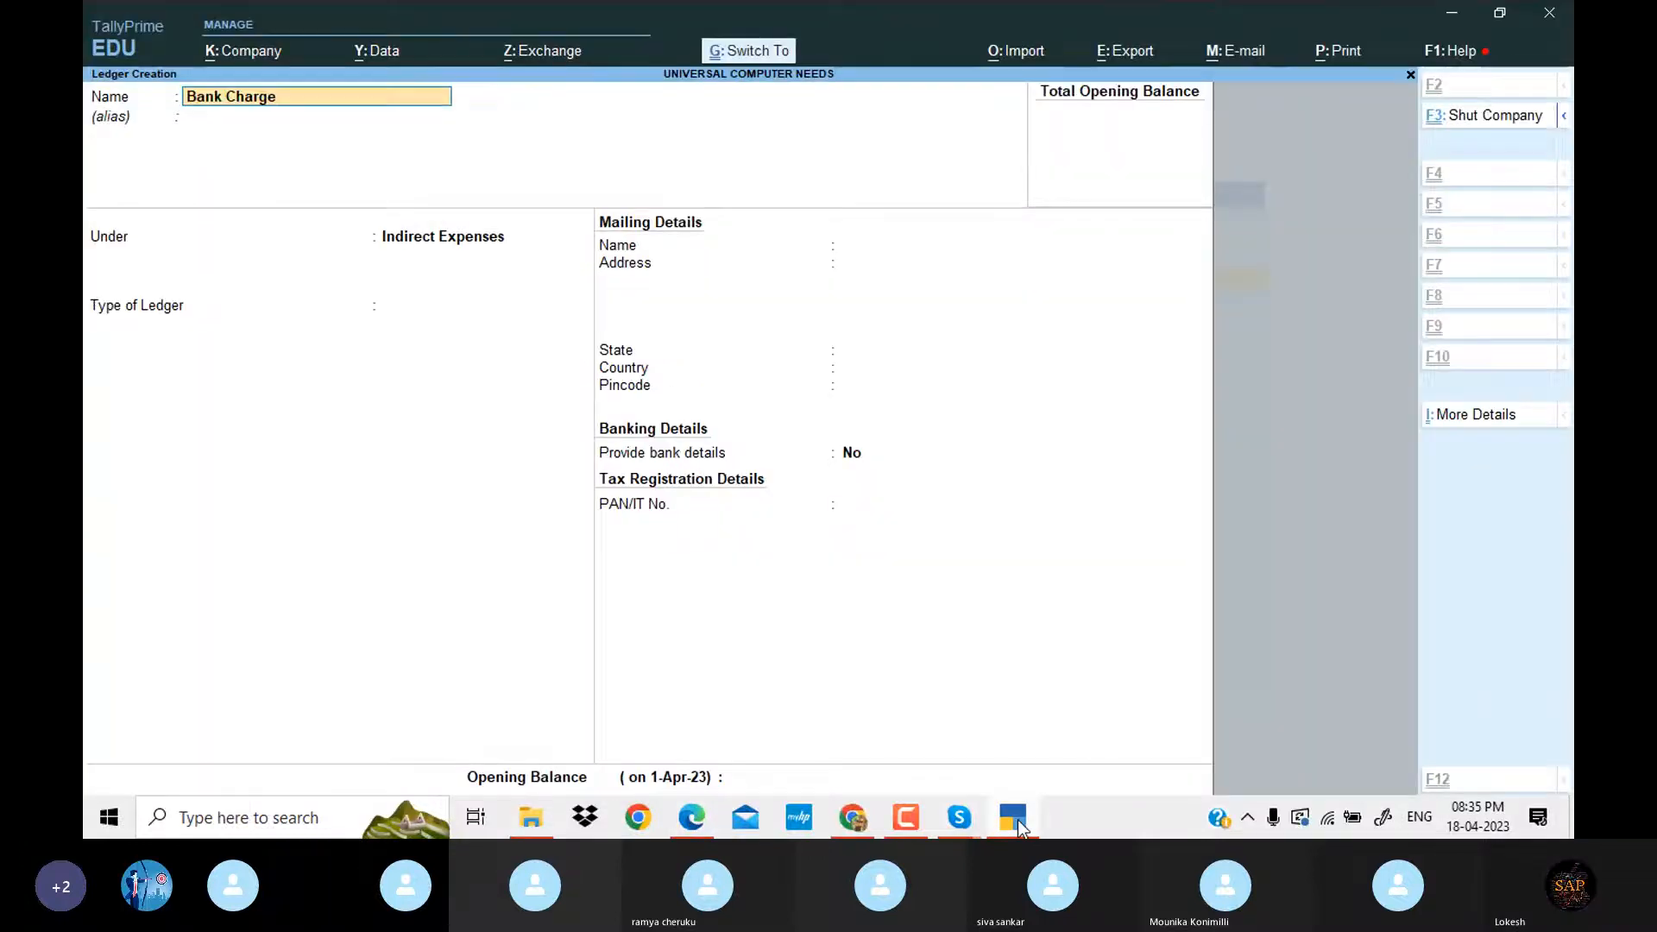
pyautogui.write('s')
# Save the Bank Charges ledger under Indirect Expenses with the remaining fields at their defaults.
pyautogui.press('Return')
pyautogui.press('Return')
pyautogui.press('Return')
pyautogui.press('Return')
pyautogui.press('Return')
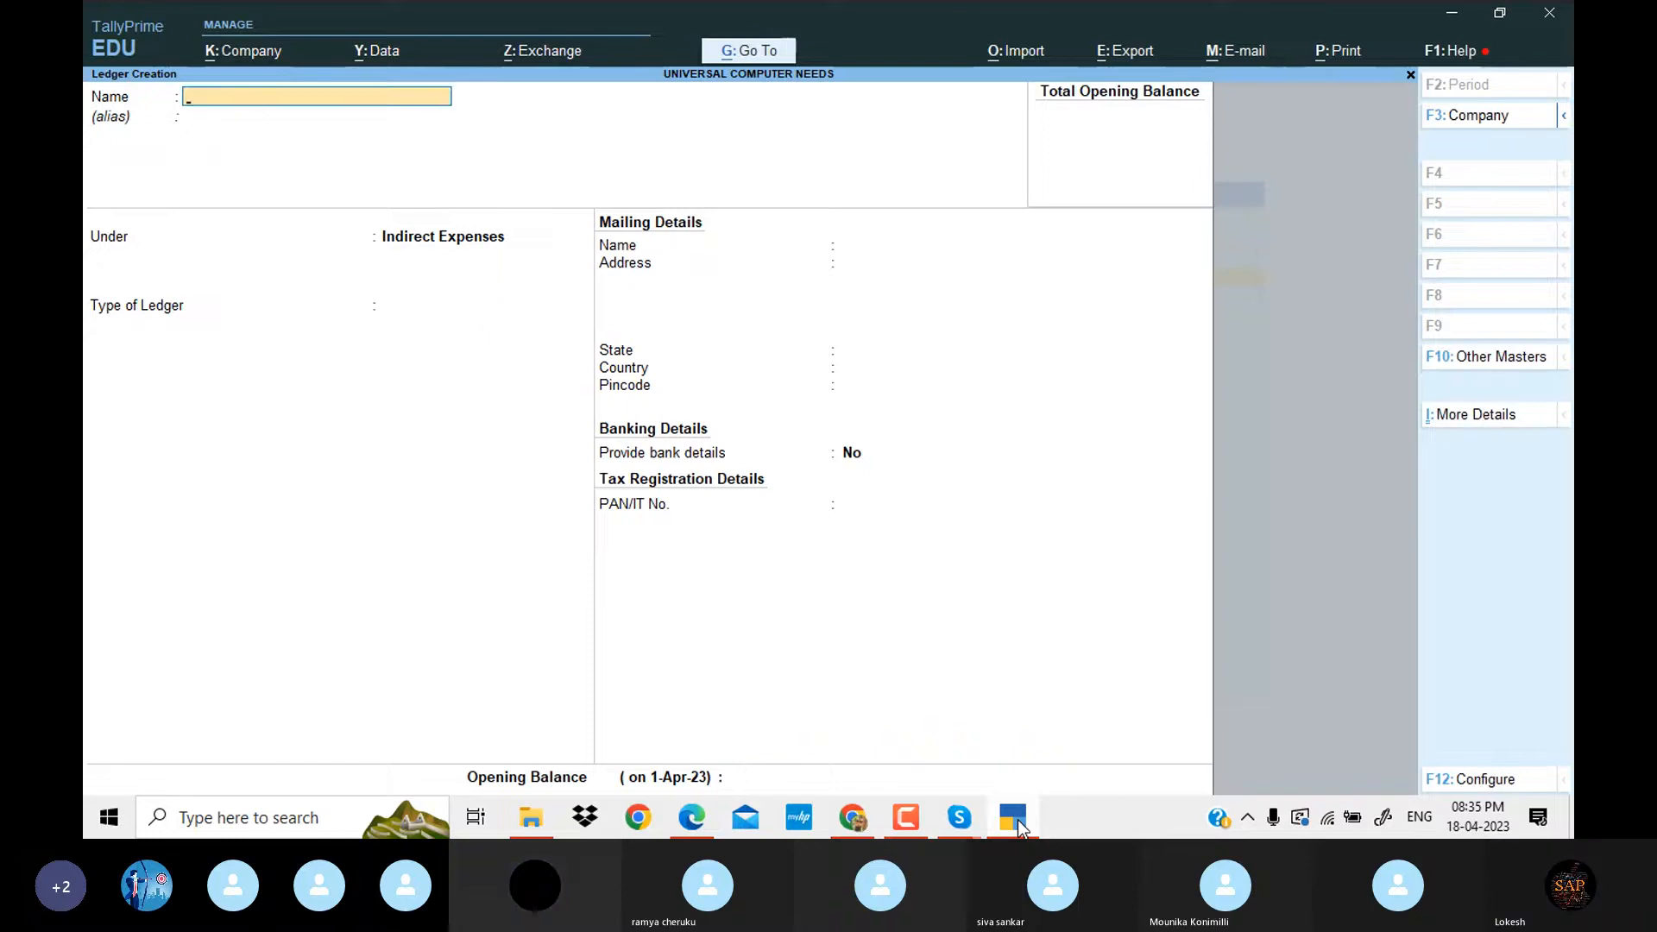
# Leave ledger creation, start a new currency master, and check the currency names and symbols table in the problem PDF in Edge.
pyautogui.press('Escape')
pyautogui.press('Return')
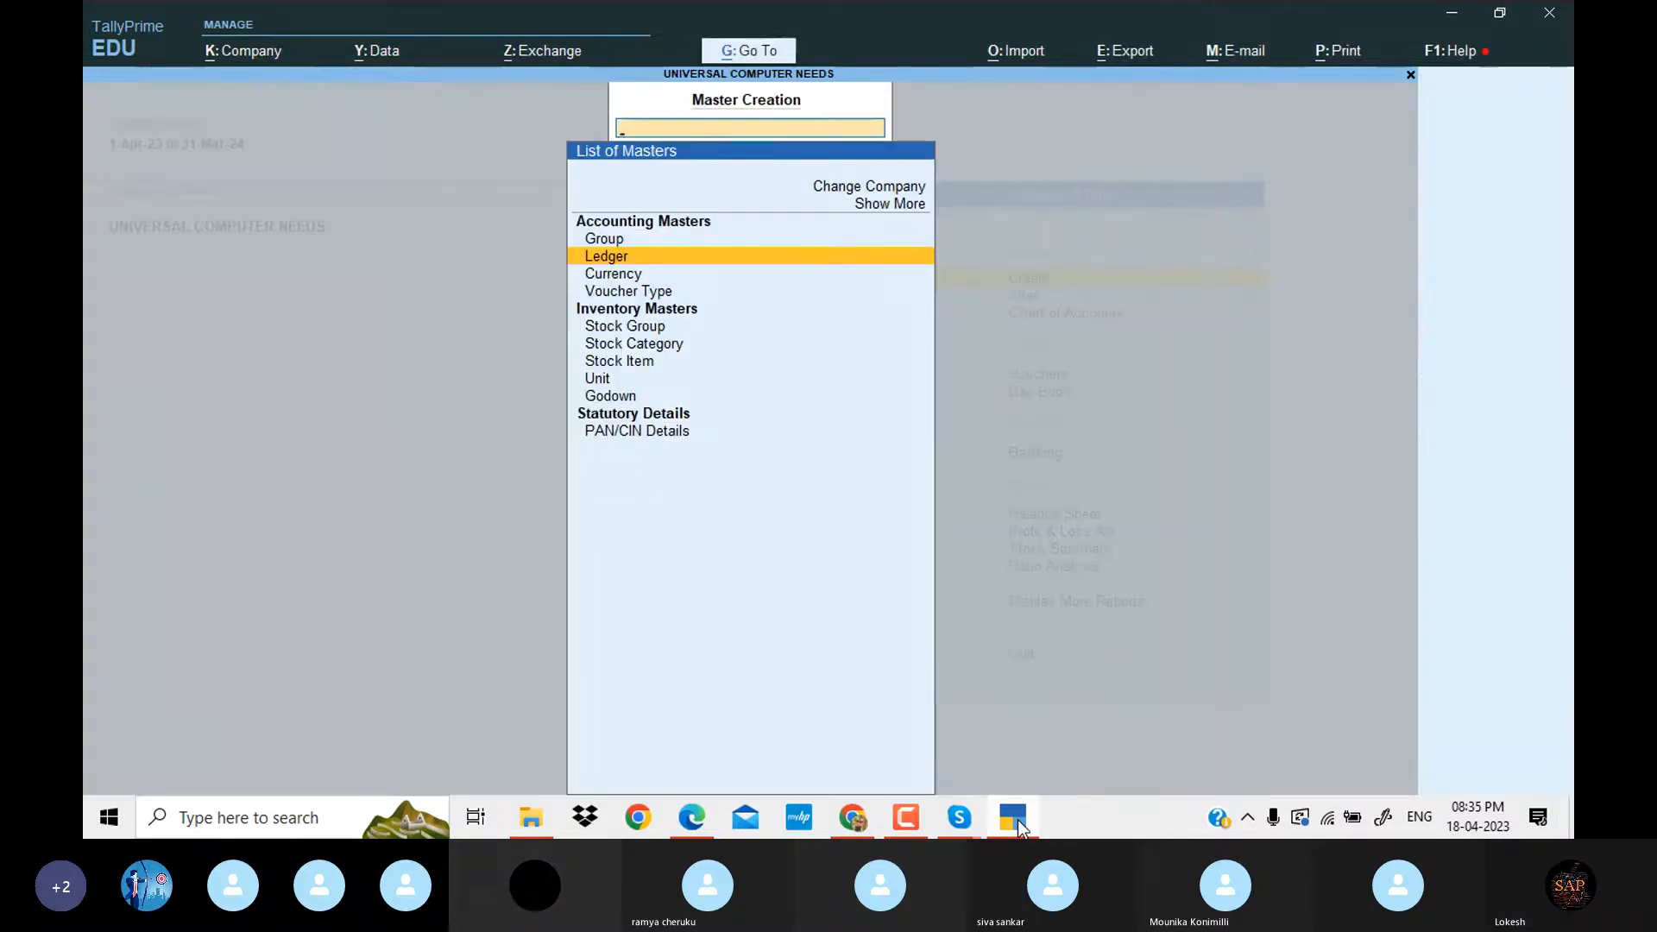
pyautogui.press('Down')
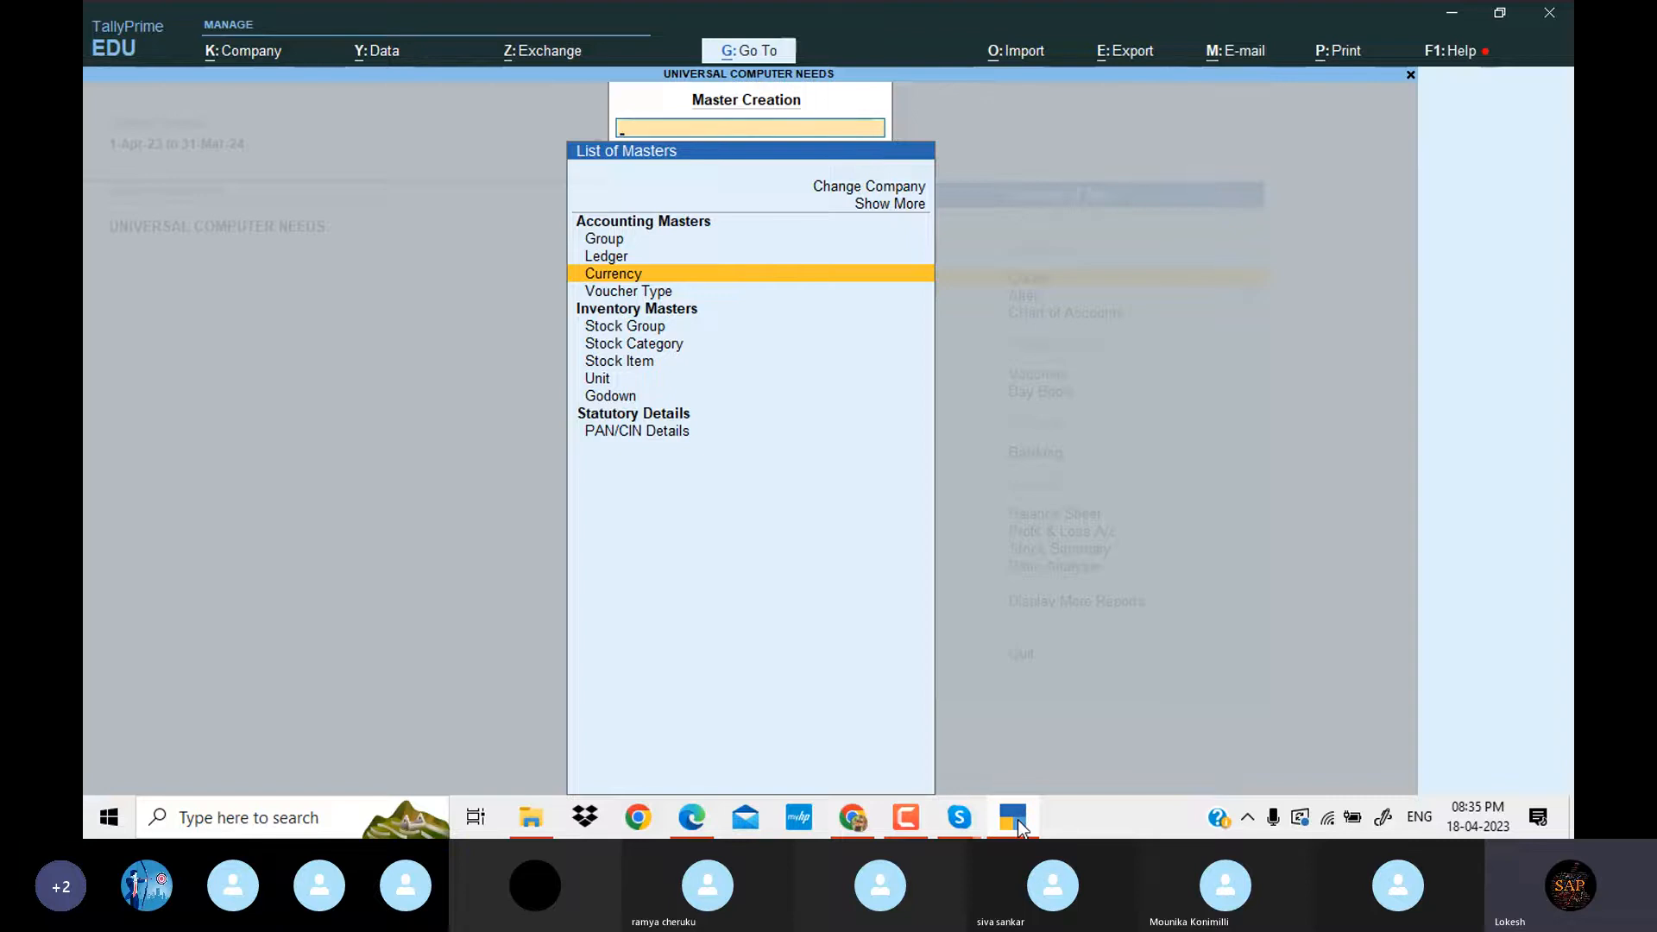
pyautogui.press('Return')
pyautogui.press('Return')
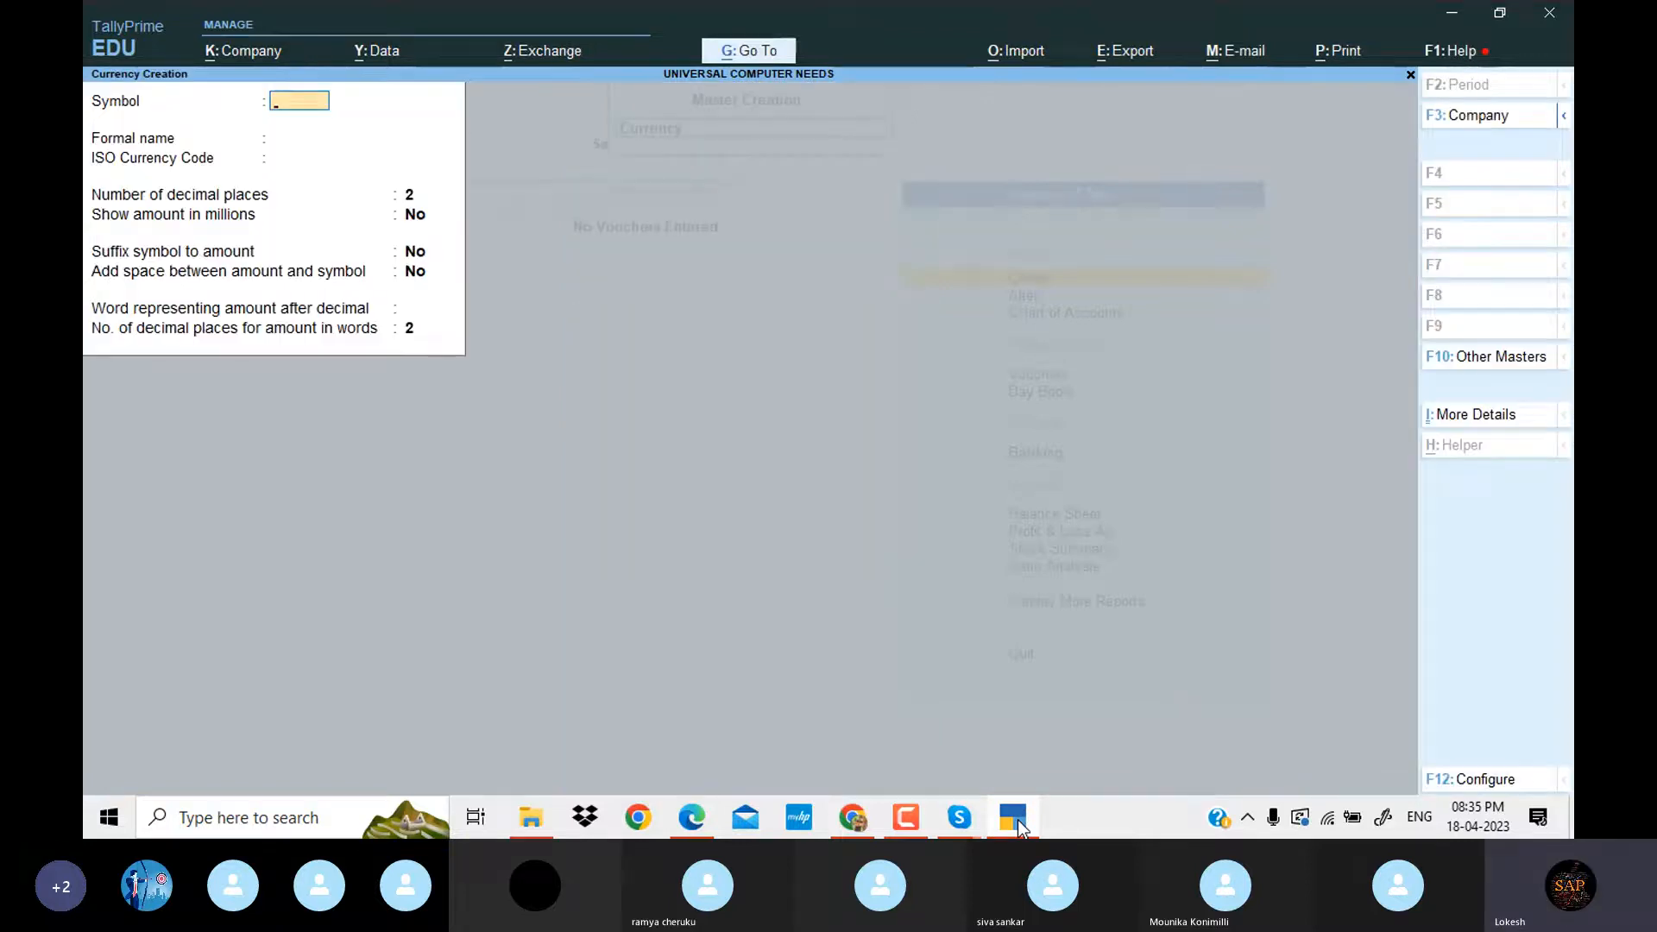
pyautogui.click(1019, 827)
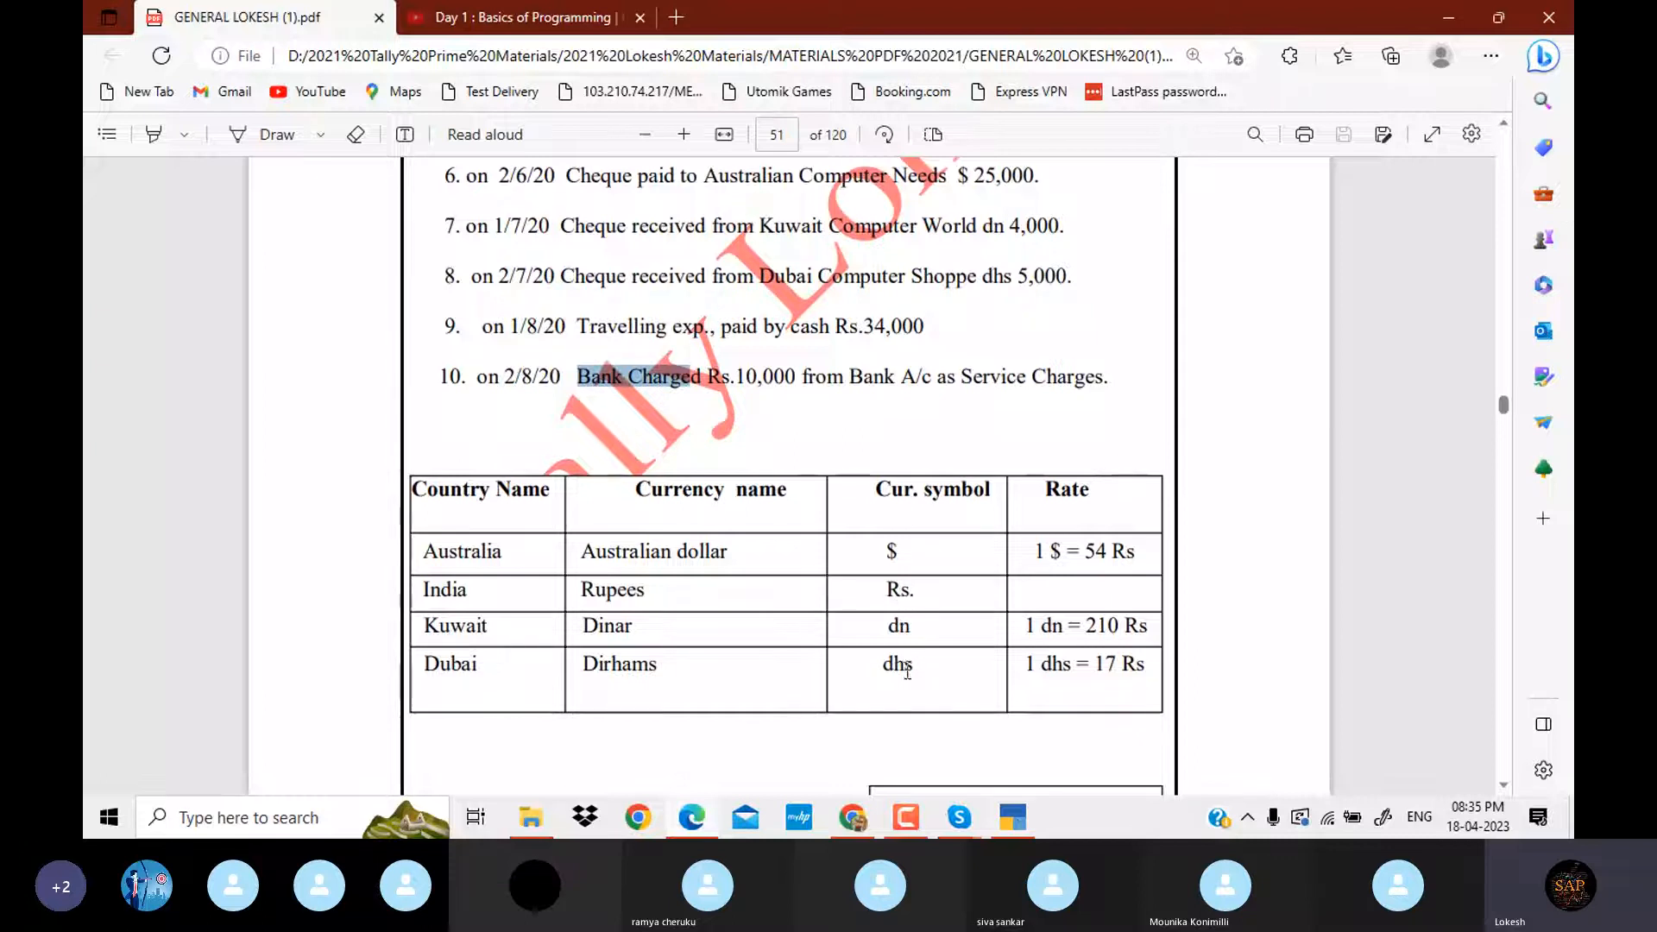
pyautogui.click(1022, 826)
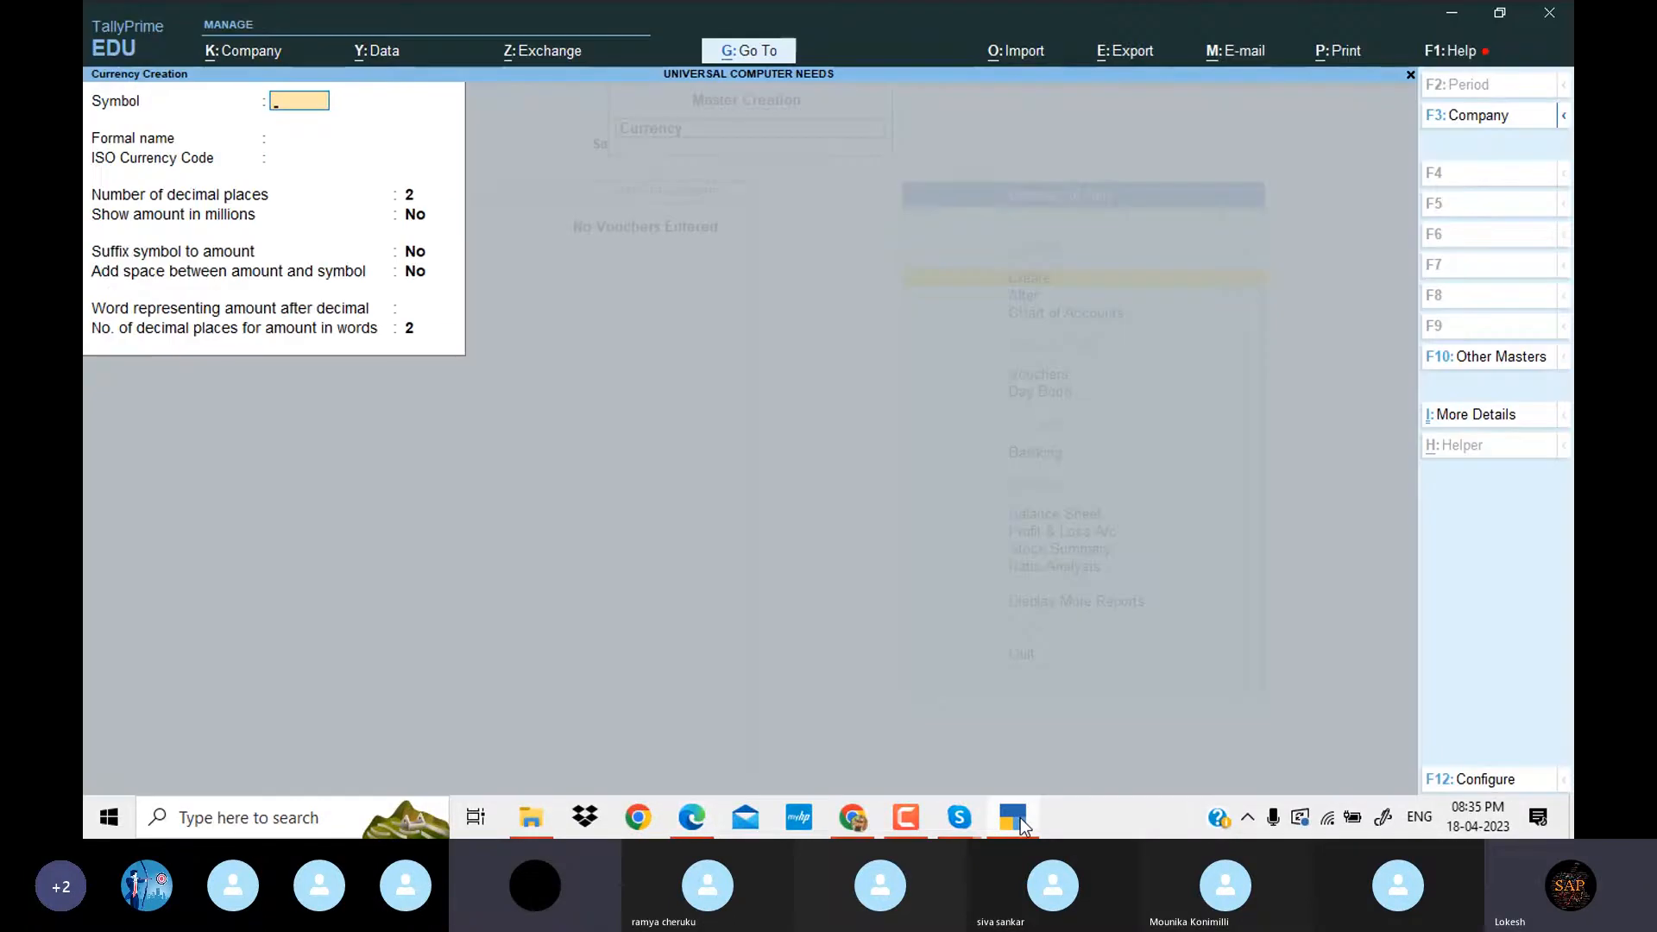
# Create a currency with symbol $ and formal name Dollar, keeping the remaining fields at their defaults.
pyautogui.write('$')
pyautogui.press('Return')
pyautogui.write('Dollar')
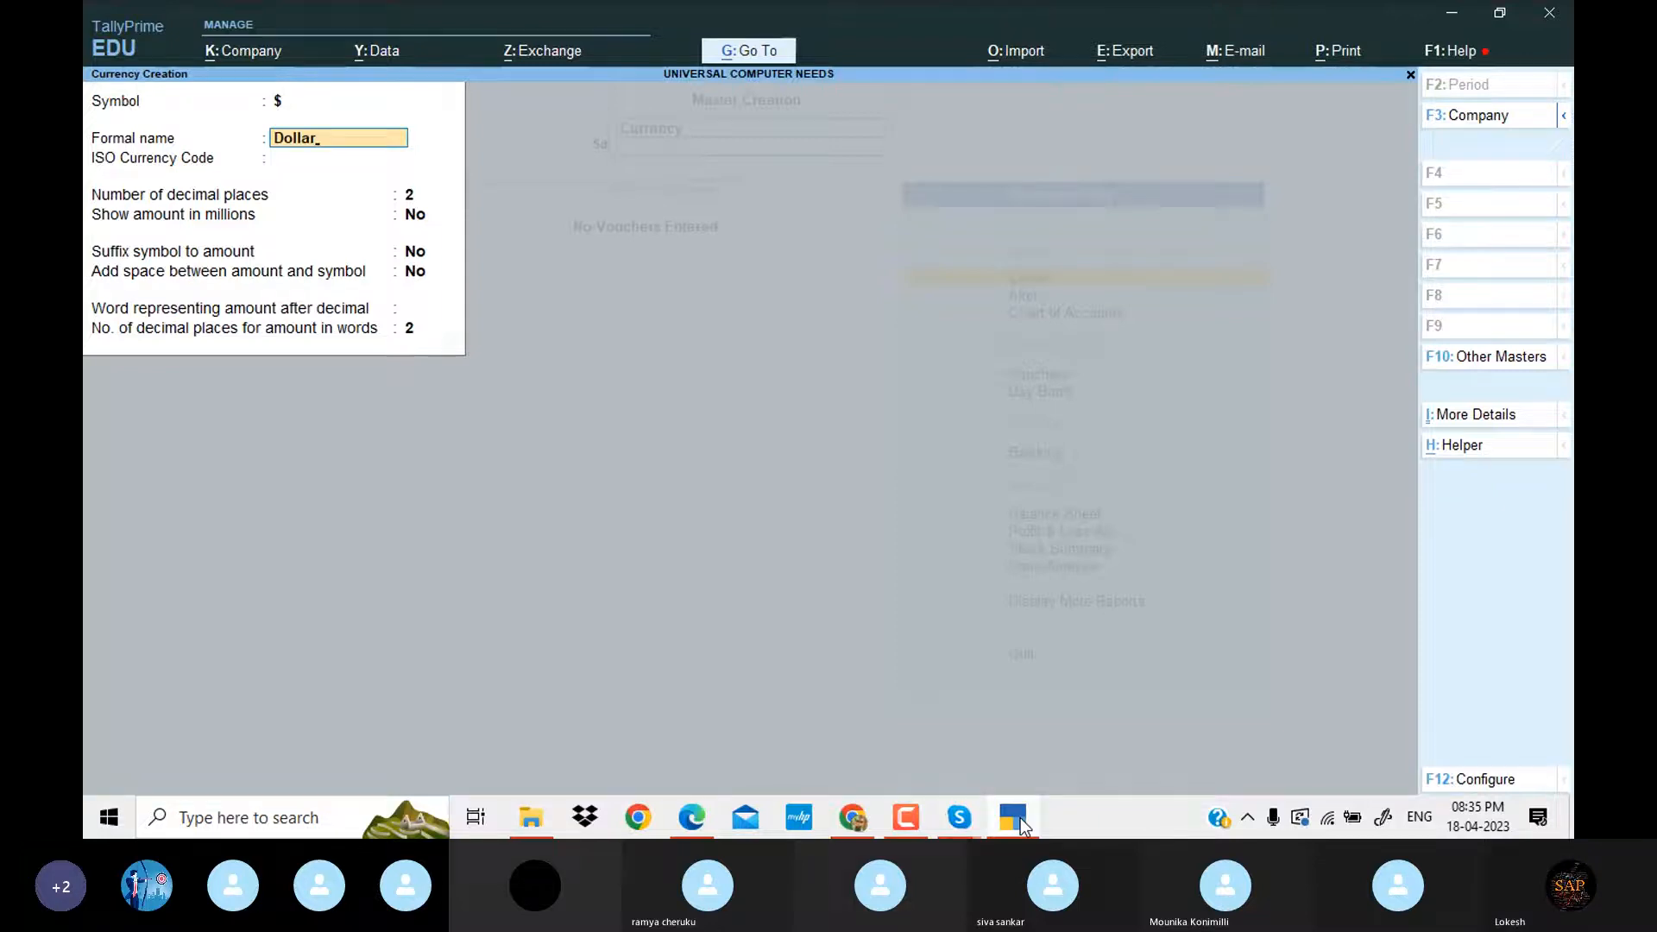
pyautogui.press('Return')
pyautogui.press('Return')
pyautogui.press('Return')
pyautogui.press('Return')
pyautogui.press('Return')
pyautogui.press('Return')
pyautogui.press('Return')
pyautogui.press('Return')
pyautogui.press('Return')
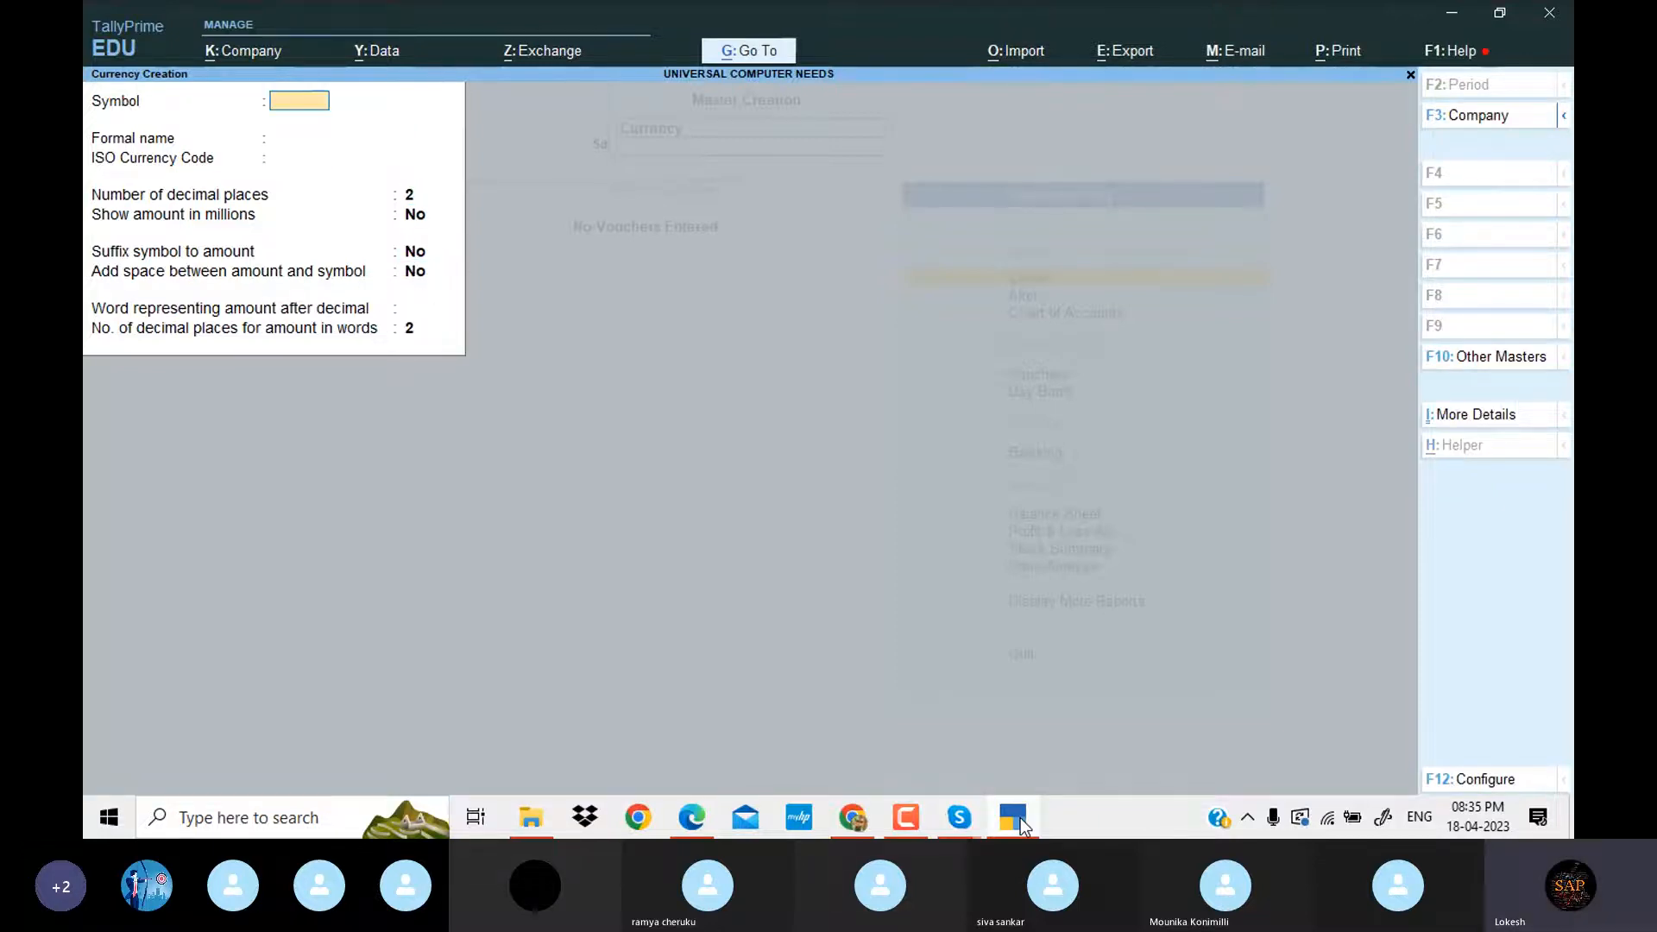
# Create a currency with symbol dn and formal name Dinar, keeping the remaining fields at their defaults.
pyautogui.write('dn')
pyautogui.press('Return')
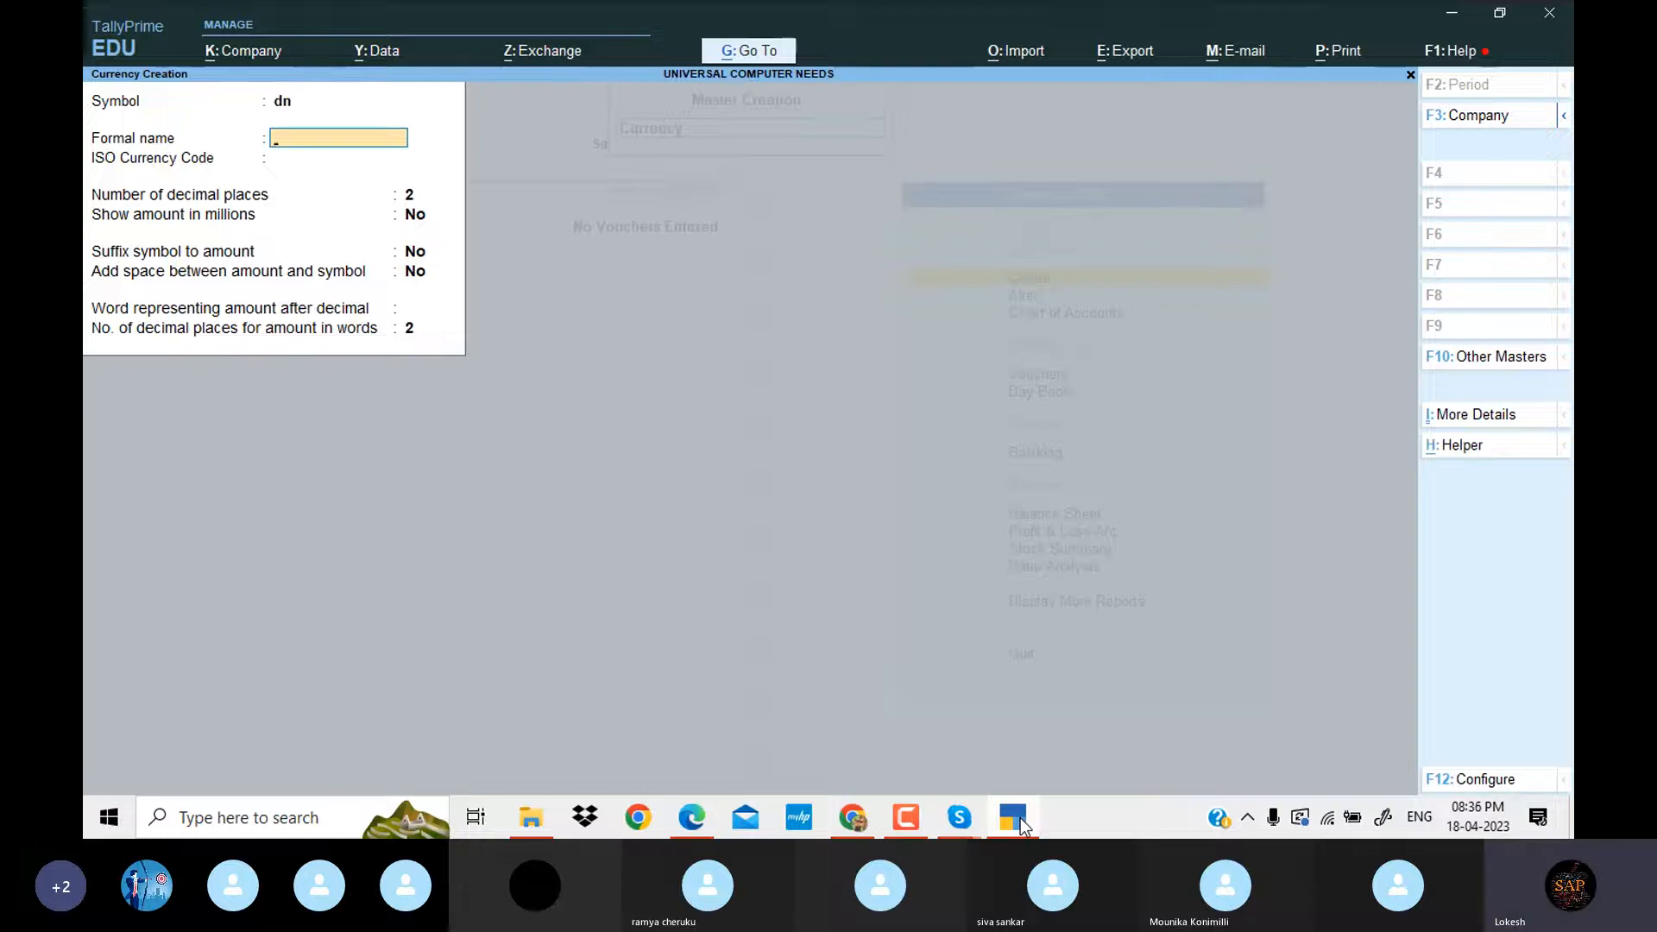
pyautogui.write('Dinar')
pyautogui.press('Return')
pyautogui.press('Return')
pyautogui.press('Return')
pyautogui.press('Return')
pyautogui.press('Return')
pyautogui.press('Return')
pyautogui.press('Return')
pyautogui.press('Return')
pyautogui.press('Return')
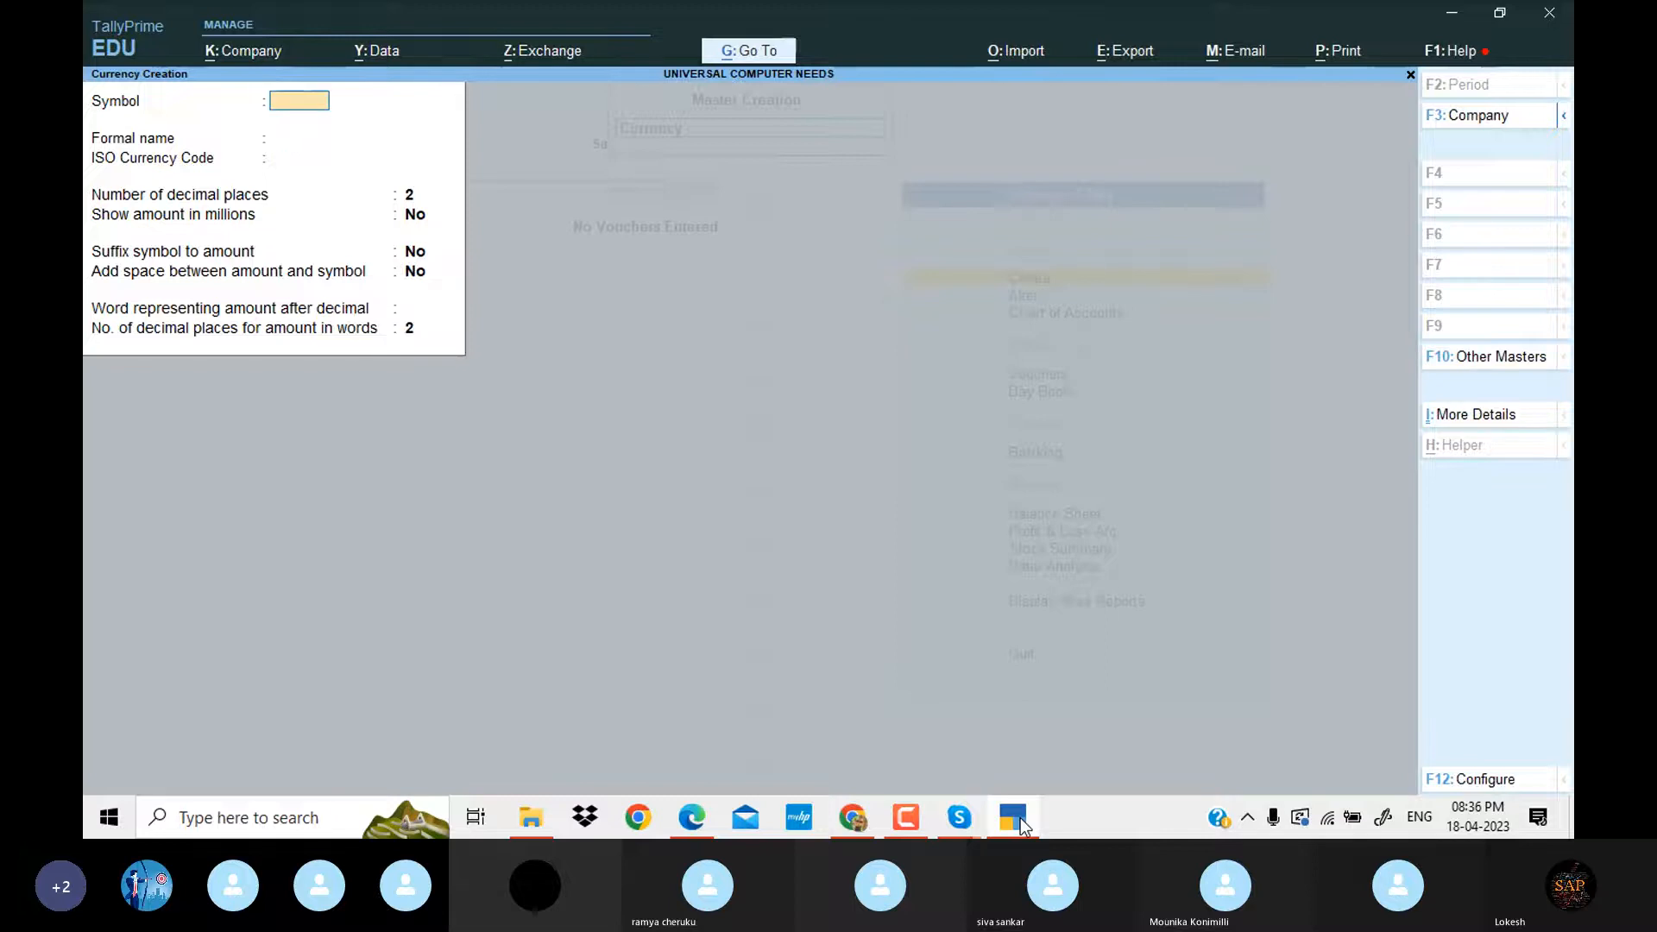
# Create a currency with symbol dhs and formal name Dirhms, keeping the remaining fields at their defaults.
pyautogui.write('dhs')
pyautogui.press('Return')
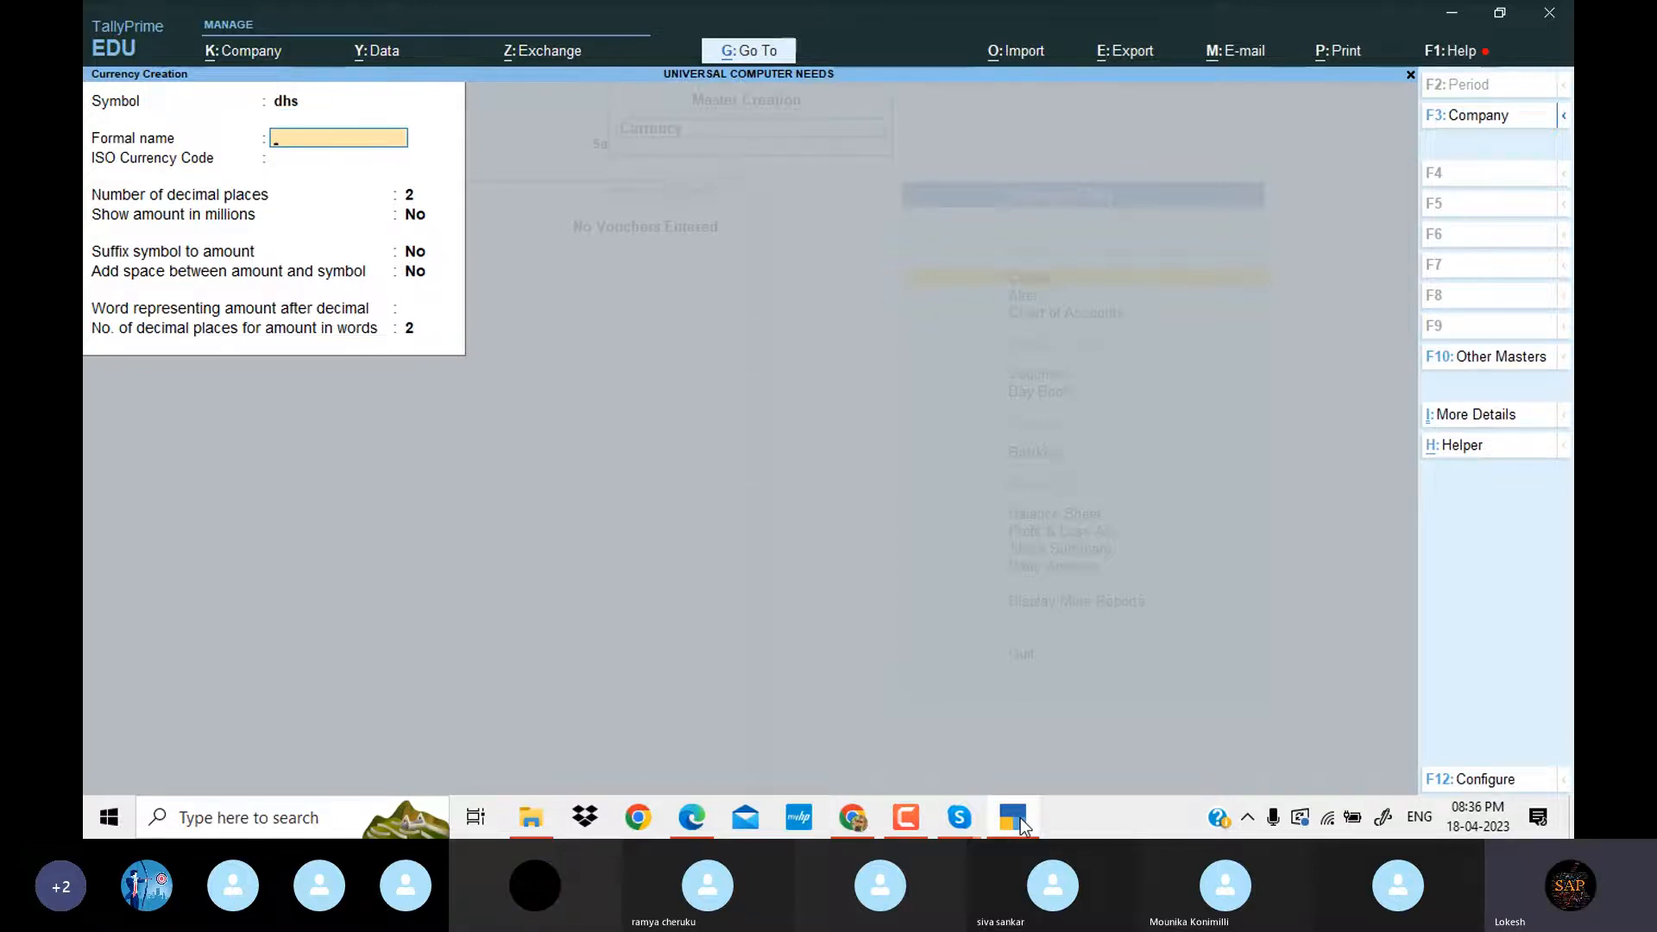
pyautogui.write('Dirhms')
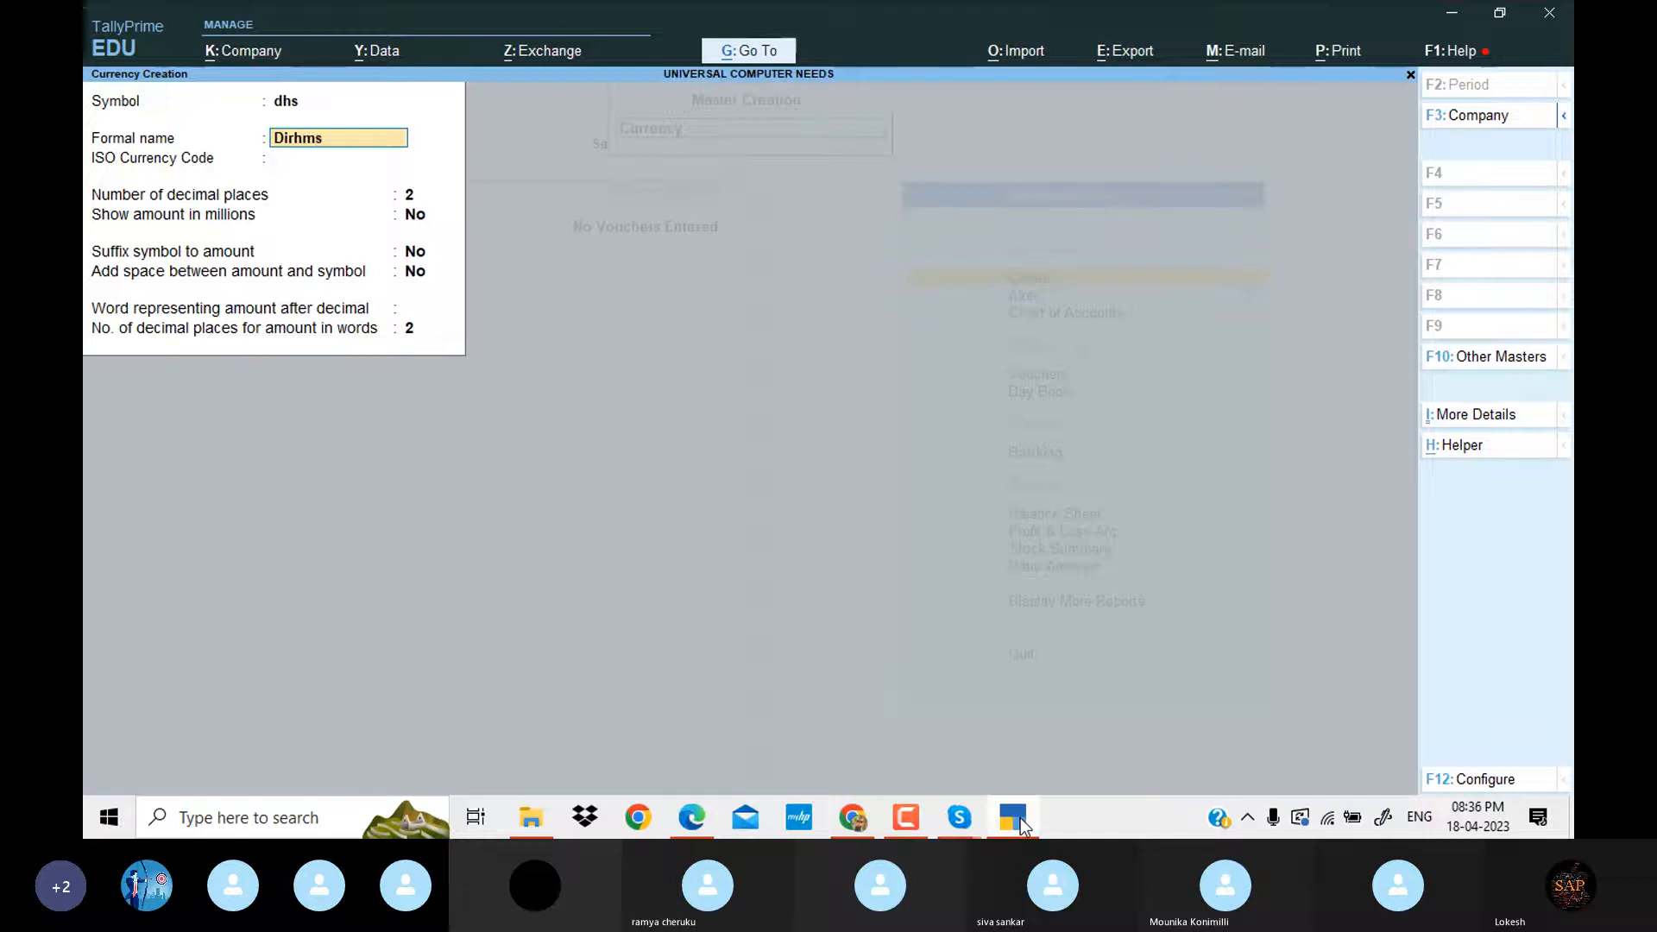
pyautogui.press('Return')
pyautogui.press('Return')
pyautogui.press('Return')
pyautogui.press('Return')
pyautogui.press('Return')
pyautogui.press('Return')
pyautogui.press('Return')
pyautogui.press('Return')
pyautogui.press('Return')
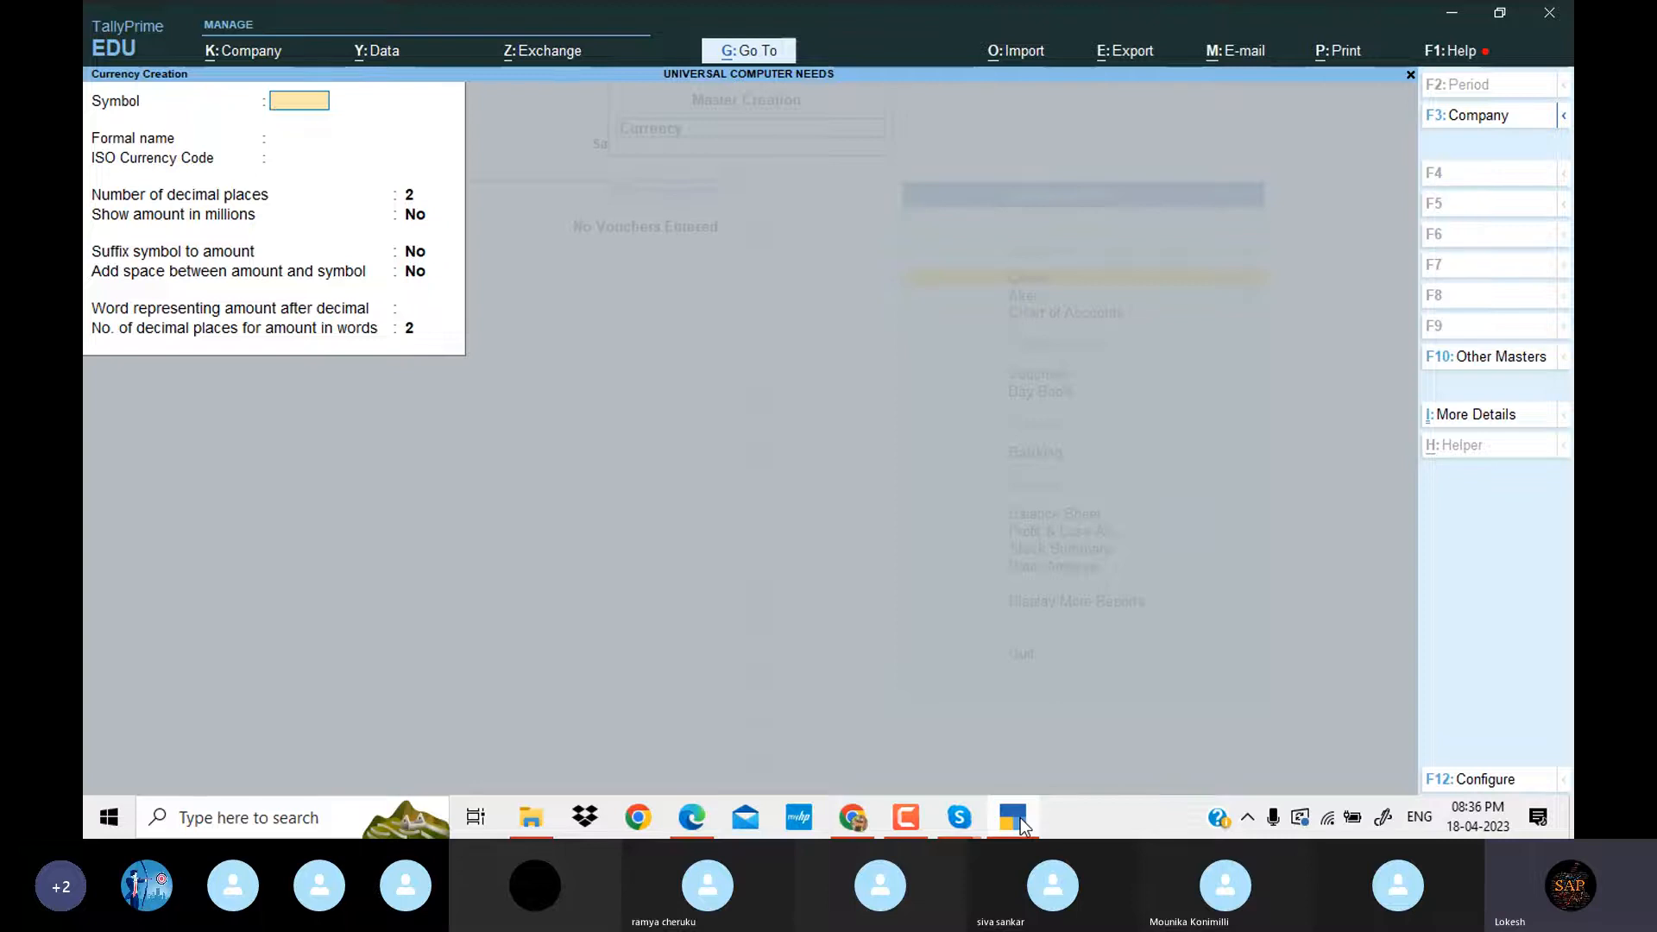
# Leave currency creation and open the Rates of Exchange master with 1-Apr-23 as the rate date.
pyautogui.press('Escape')
pyautogui.press('y')
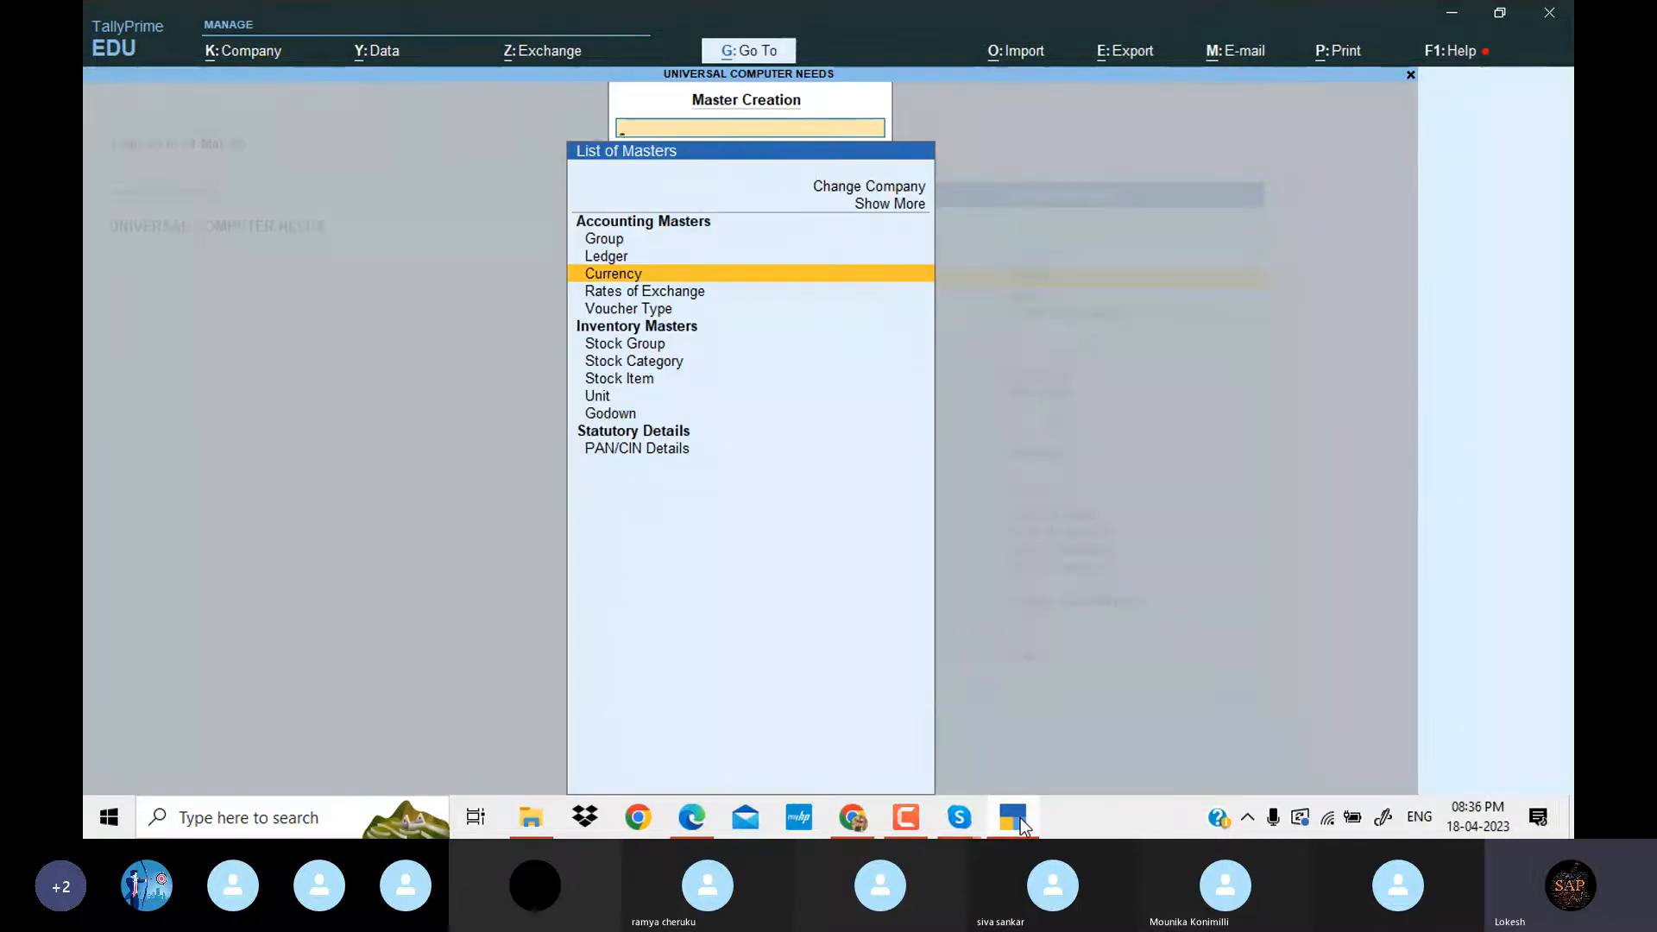
pyautogui.press('Down')
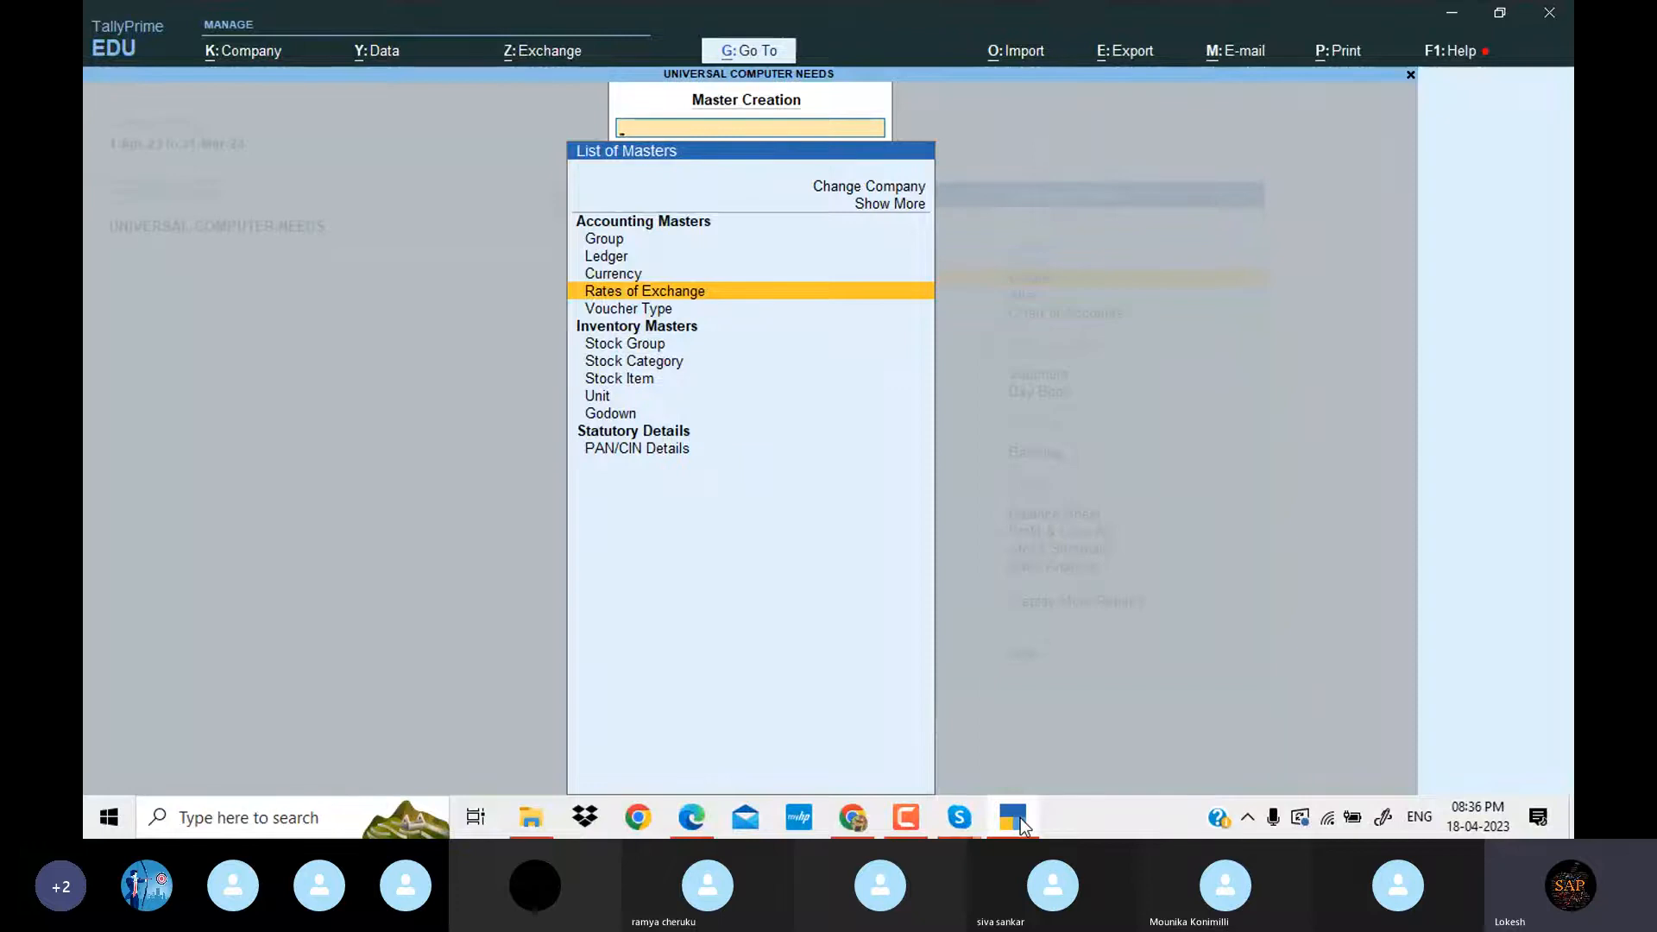
pyautogui.press('Up')
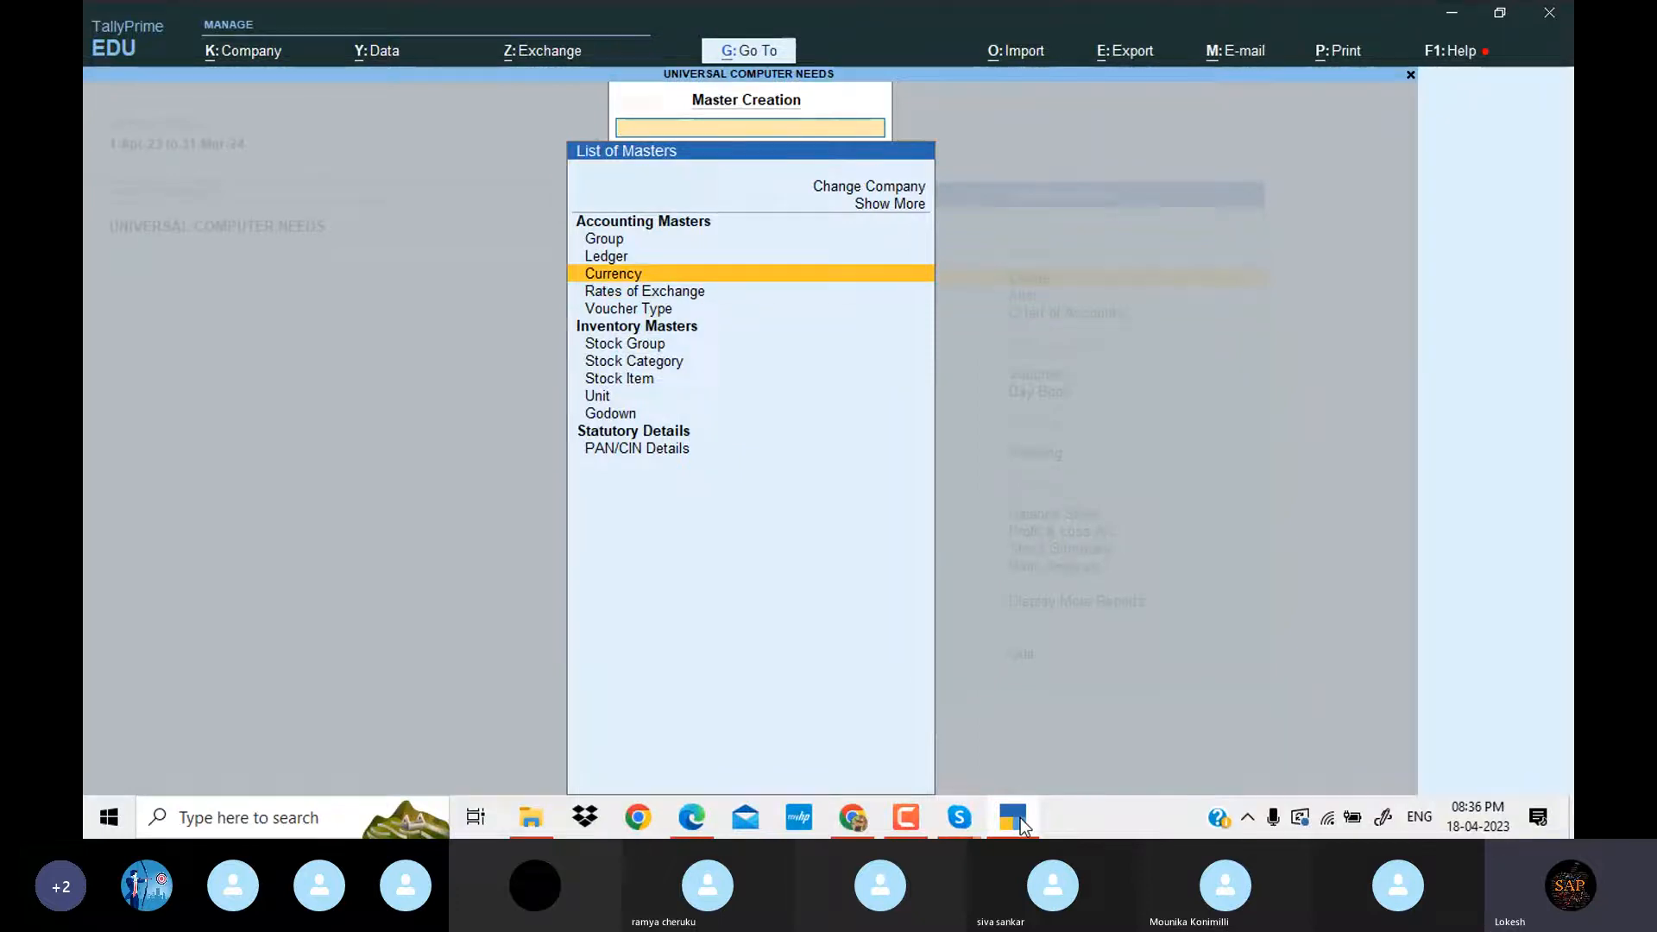
pyautogui.press('Down')
pyautogui.press('Return')
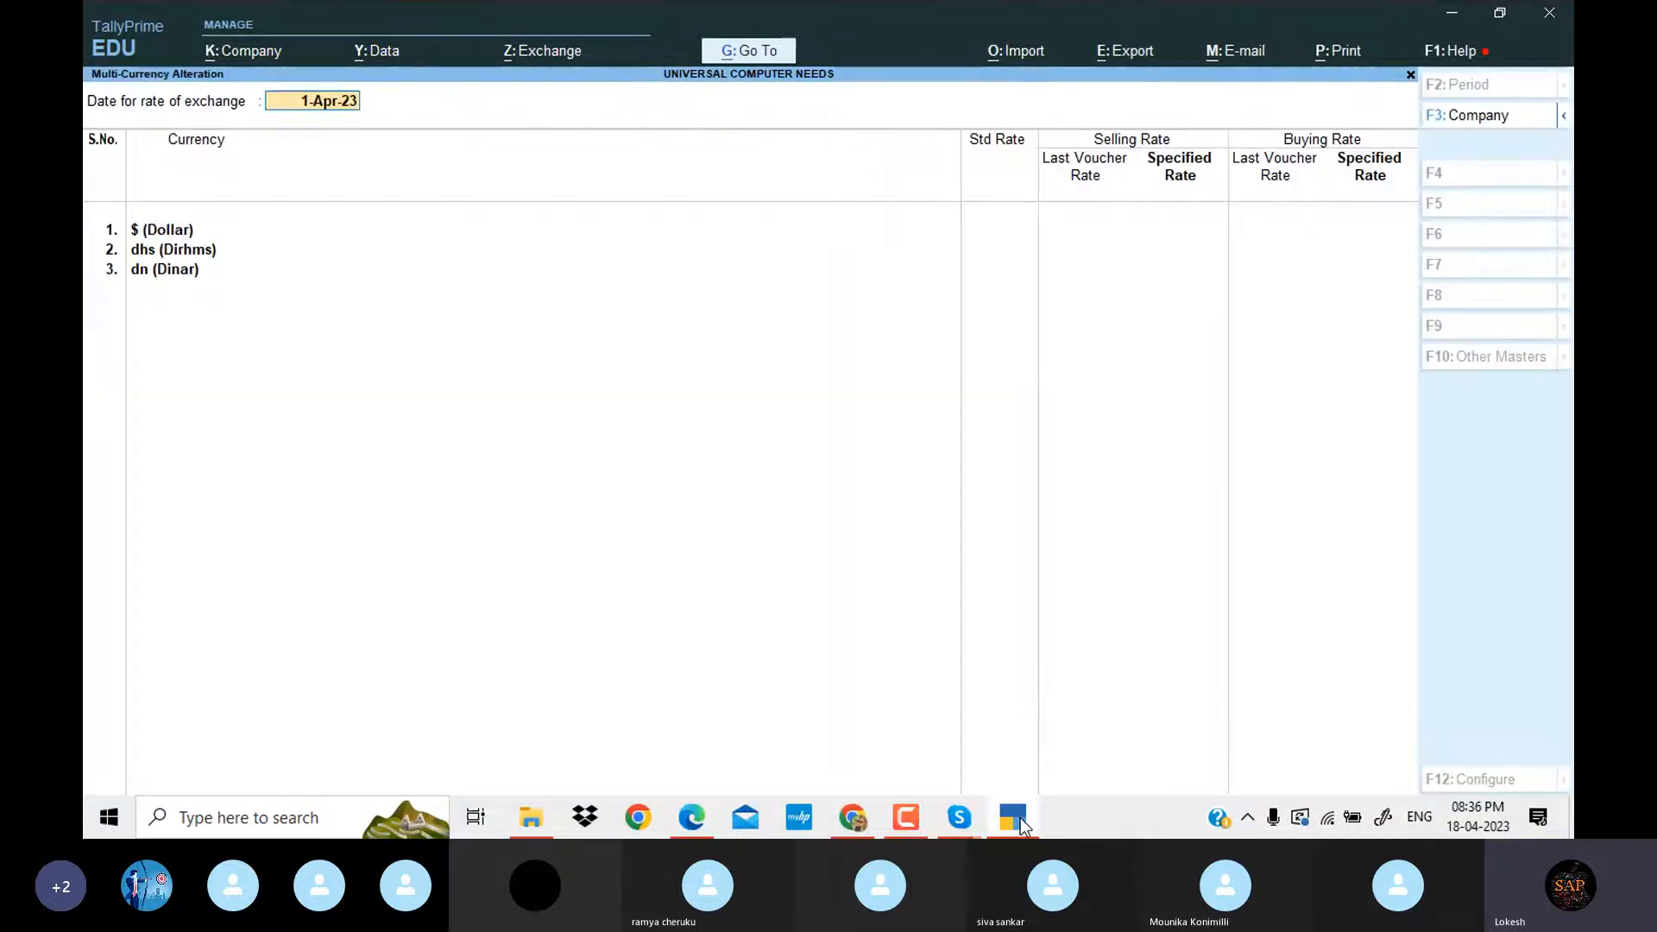
pyautogui.press('Return')
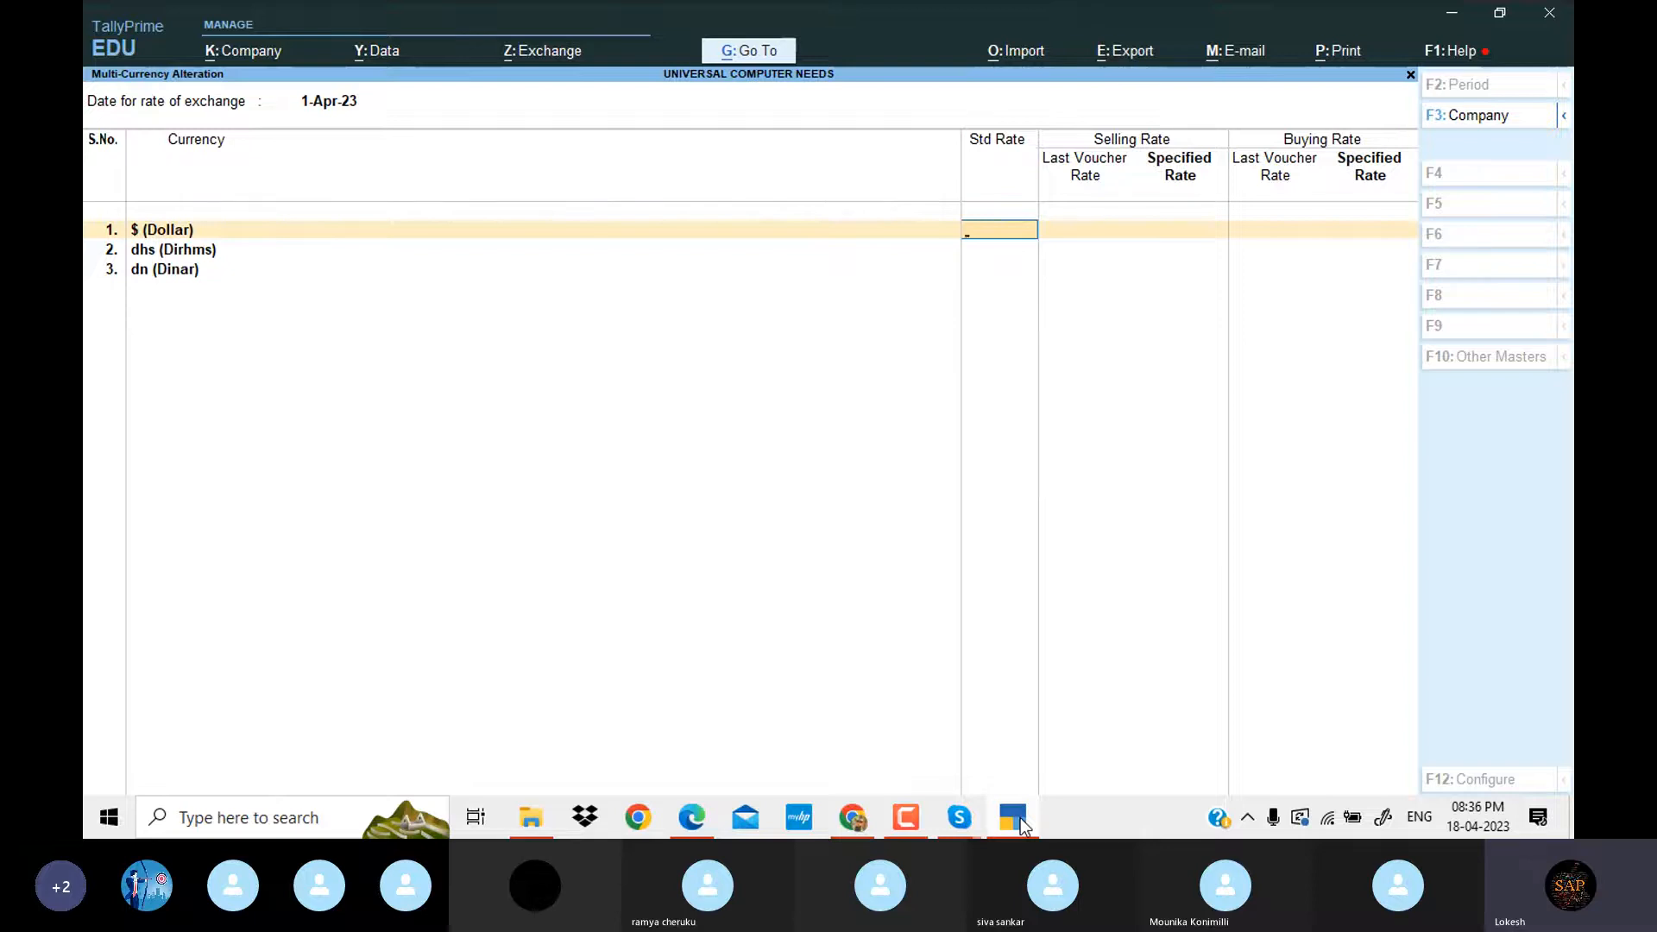
# Look up the dollar rate in the problem PDF and set the standard rate of $ (Dollar) to 54, leaving its selling and buying rates blank.
pyautogui.hotkey('alt', 'Tab')
pyautogui.hotkey('alt', 'Tab')
pyautogui.write('5')
pyautogui.press('Return')
pyautogui.press('Return')
pyautogui.press('Return')
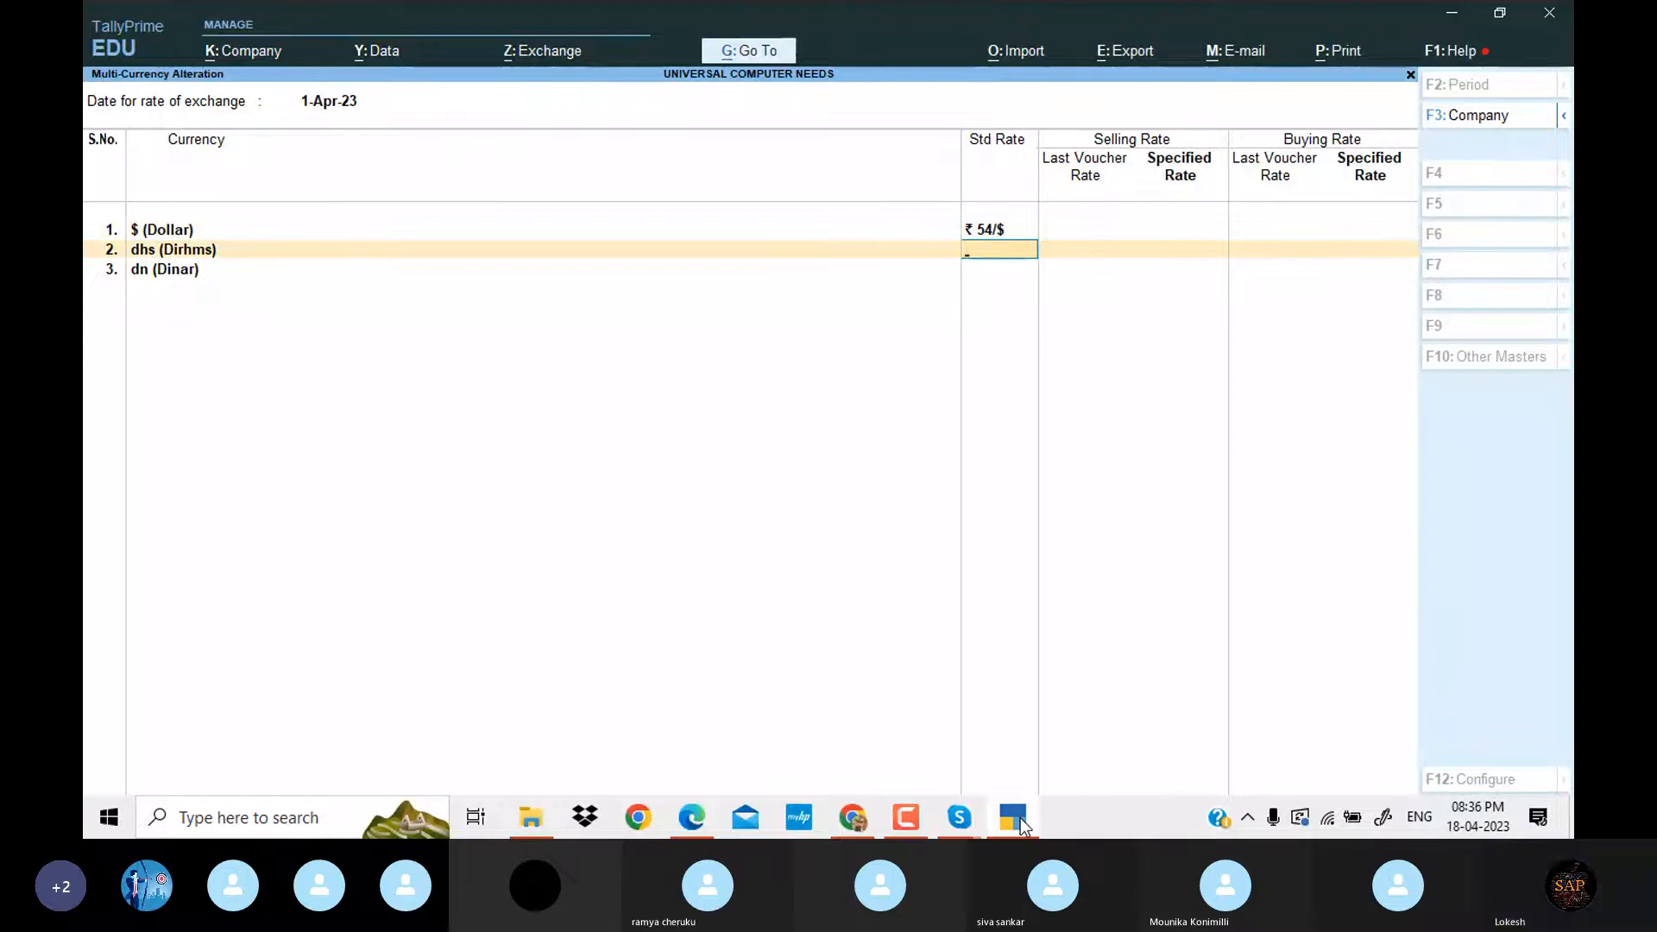
# Look up the dirham rate in the problem PDF and set the standard rate of dhs to 17, leaving its selling and buying rates blank.
pyautogui.hotkey('alt', 'Tab')
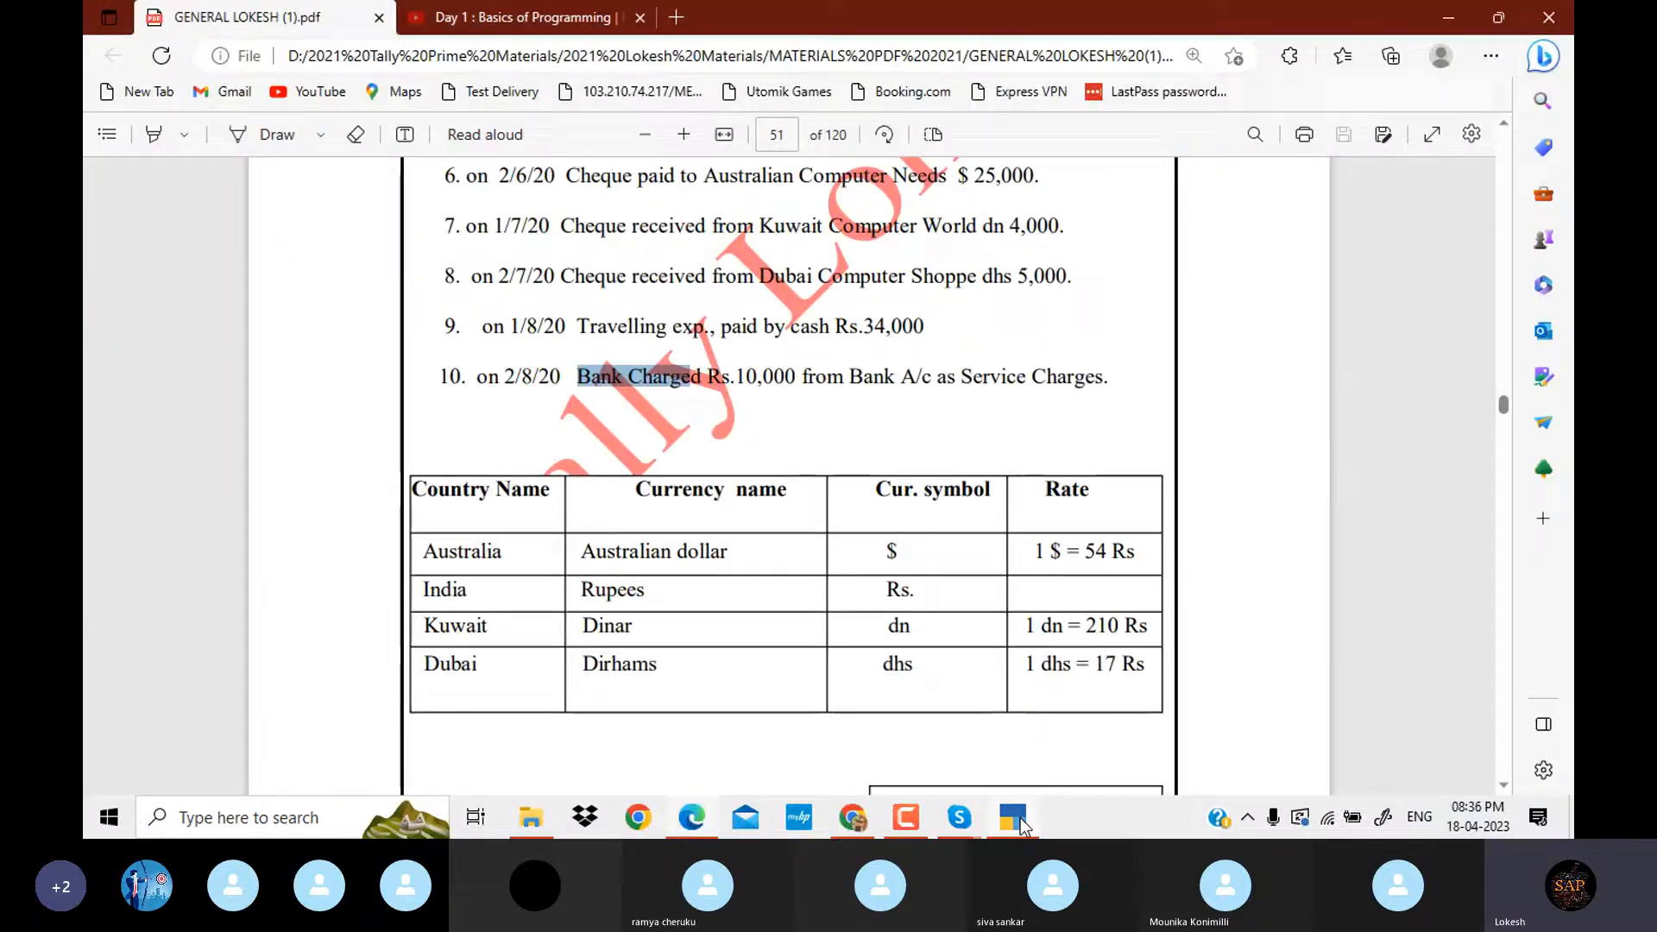
pyautogui.hotkey('alt', 'Tab')
pyautogui.write('17')
pyautogui.press('Return')
pyautogui.press('Return')
pyautogui.press('Return')
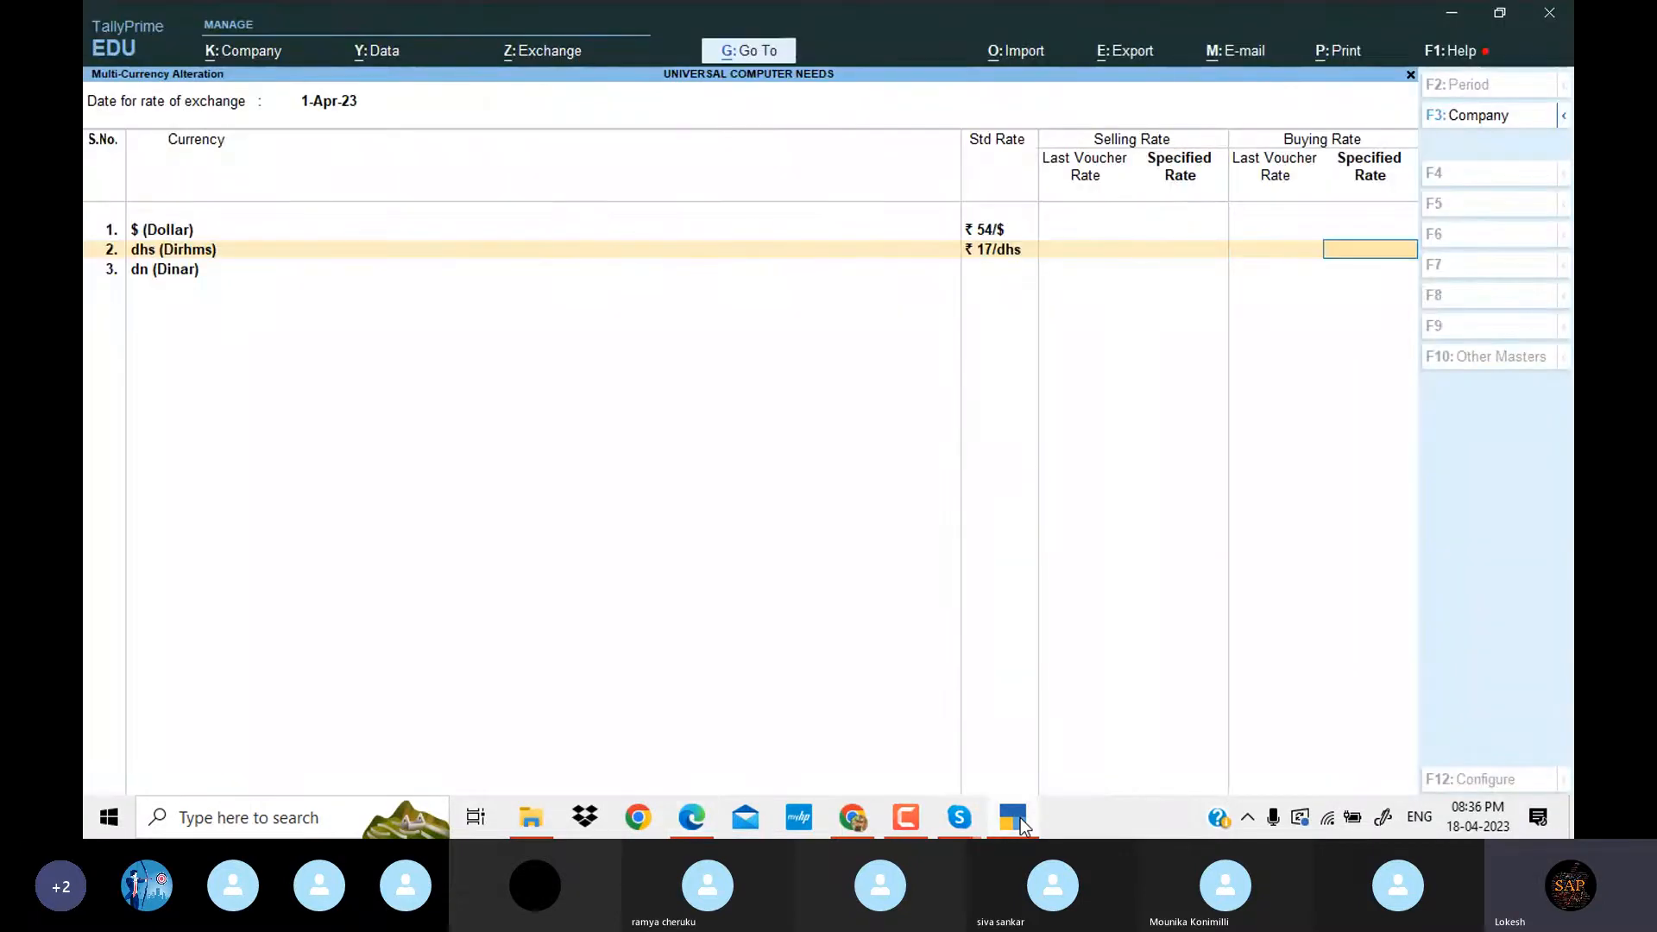
# Look up the dinar rate in the problem PDF, set the standard rate of dn to 210 and save the exchange rates.
pyautogui.hotkey('alt', 'Tab')
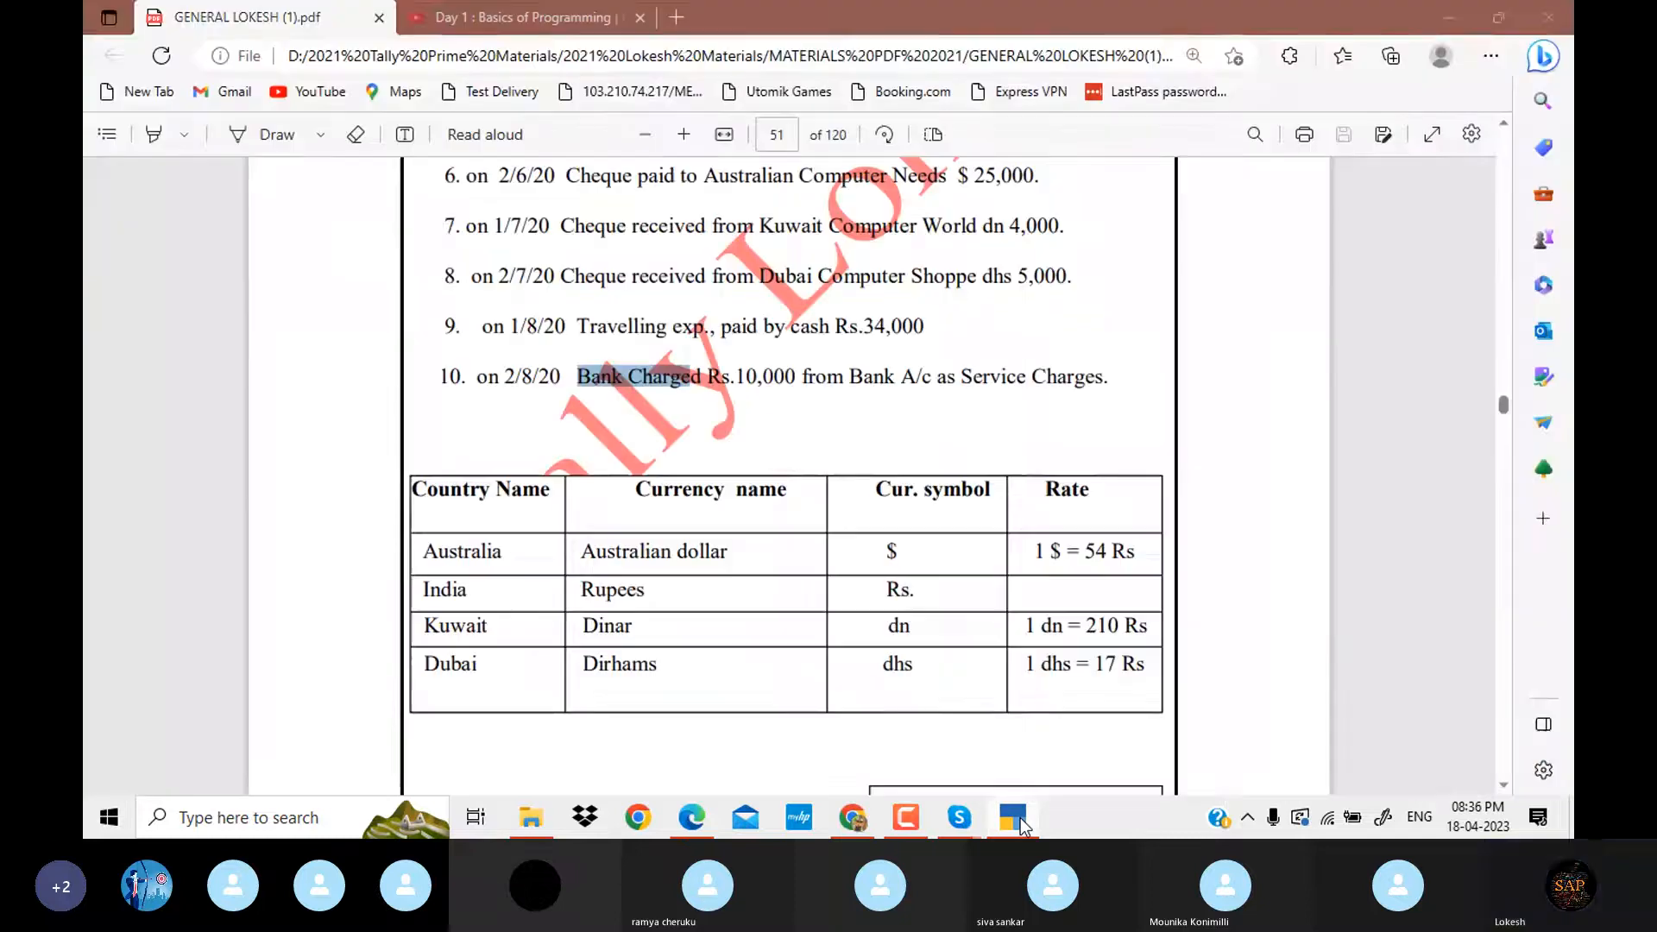
pyautogui.hotkey('alt', 'Tab')
pyautogui.write('2')
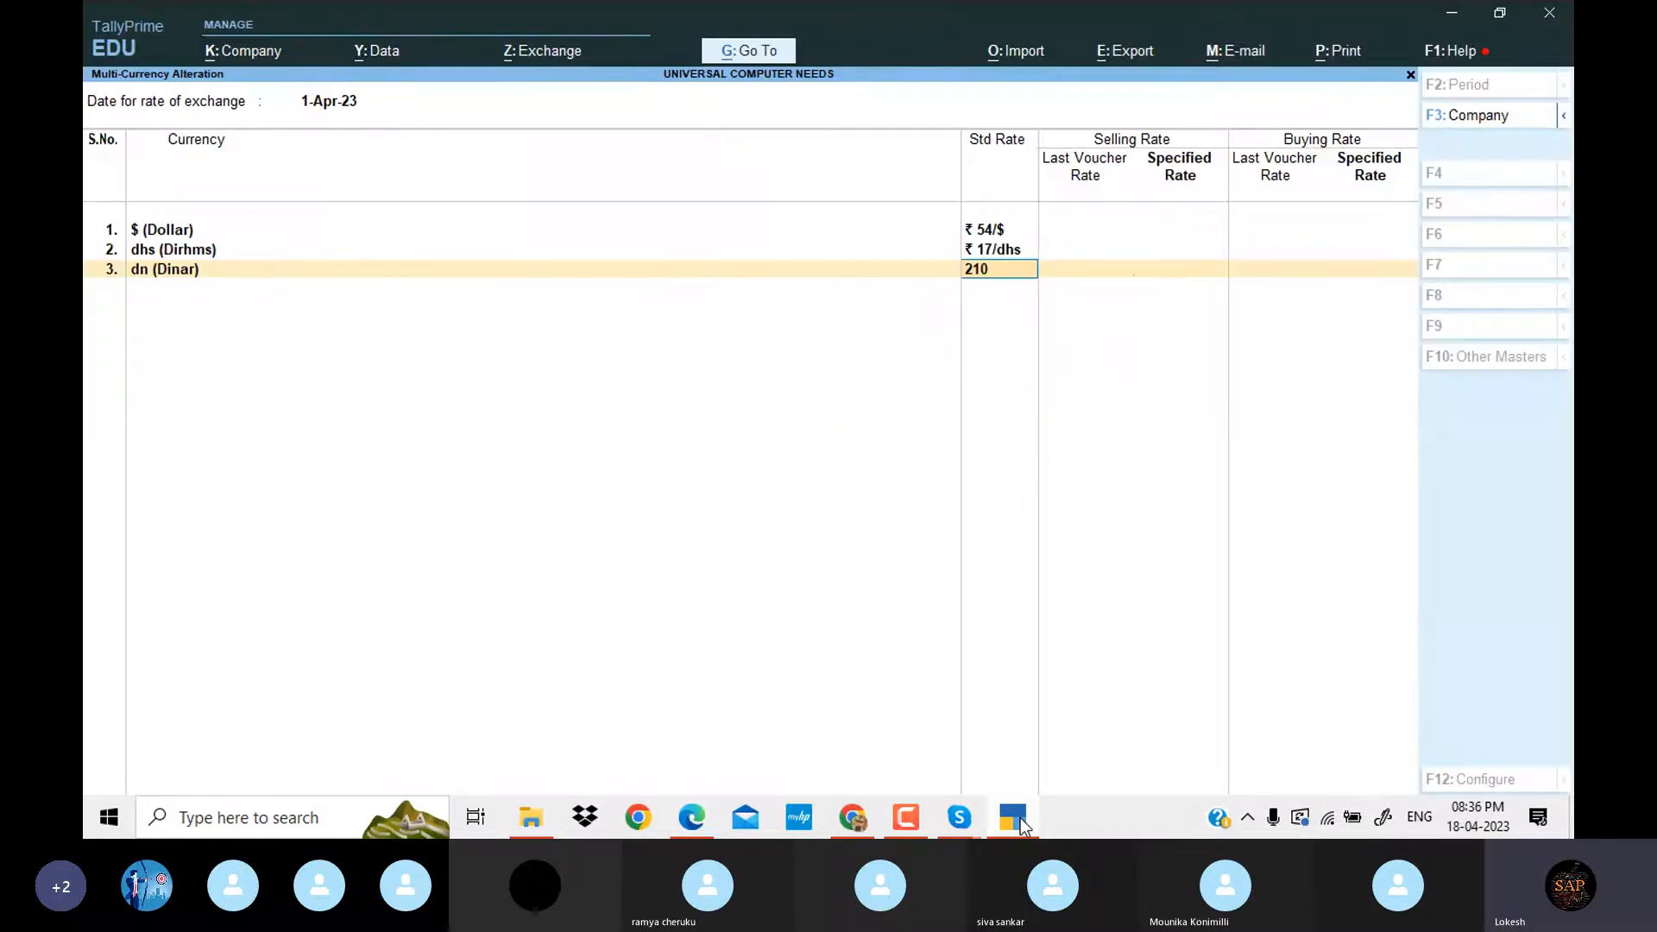
pyautogui.press('Return')
pyautogui.press('Return')
pyautogui.press('Return')
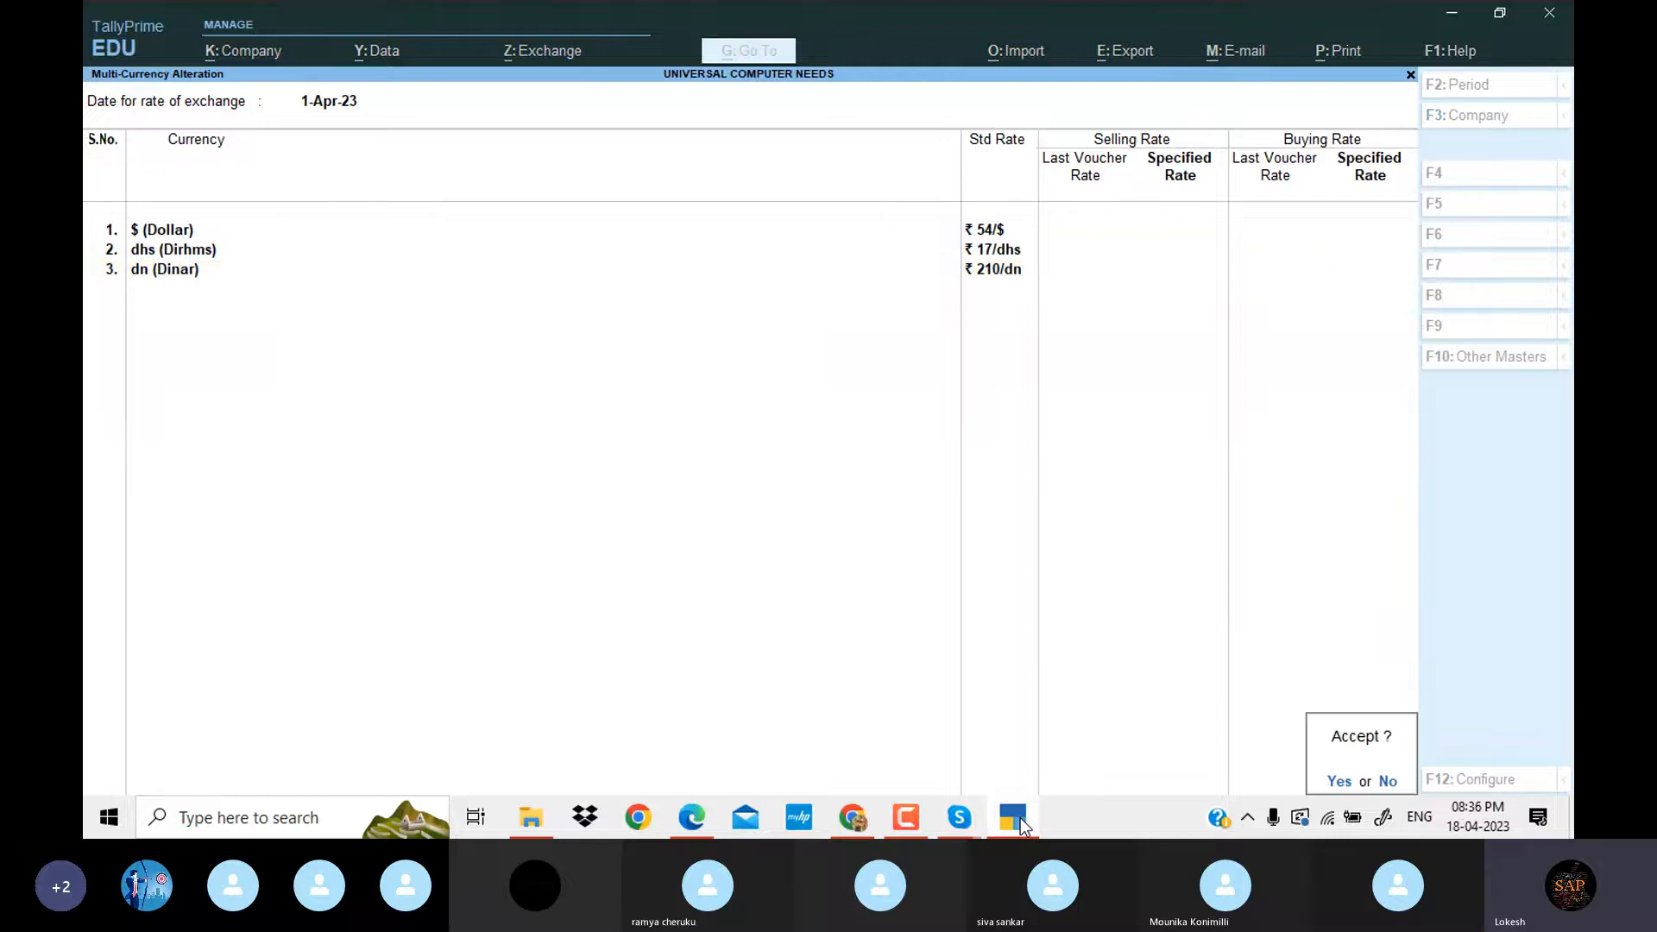
pyautogui.press('y')
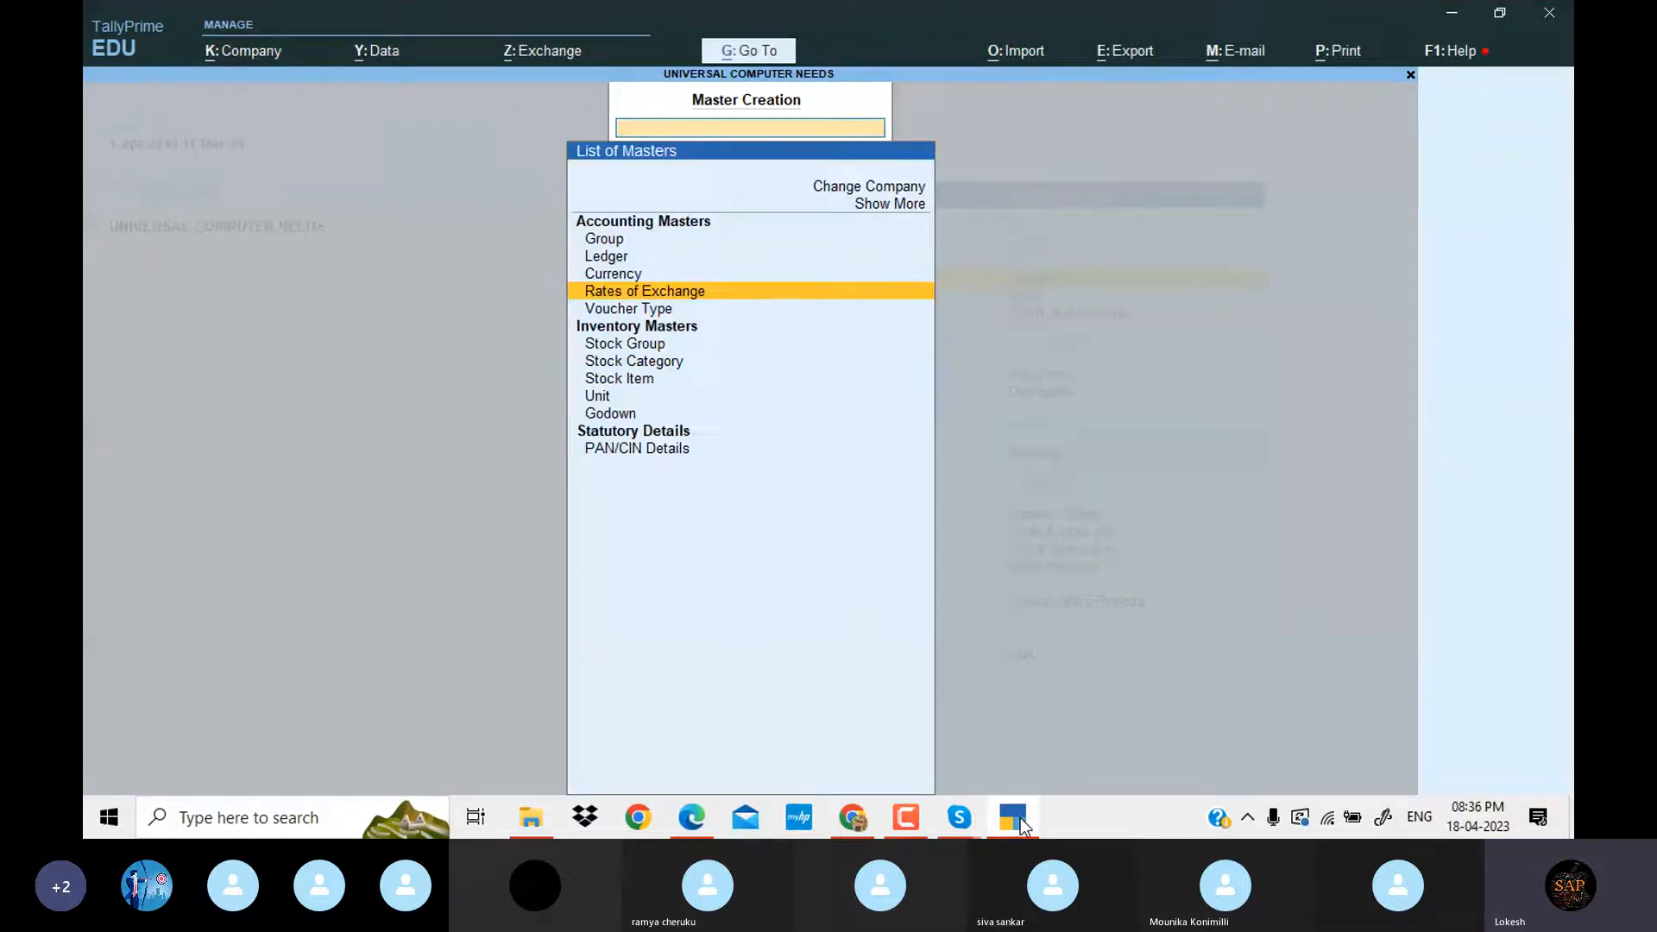
# Create a simple unit of measure with the symbol nos and 0 decimal places, then leave unit creation.
pyautogui.press('Down')
pyautogui.press('Down')
pyautogui.press('Down')
pyautogui.press('Down')
pyautogui.press('Down')
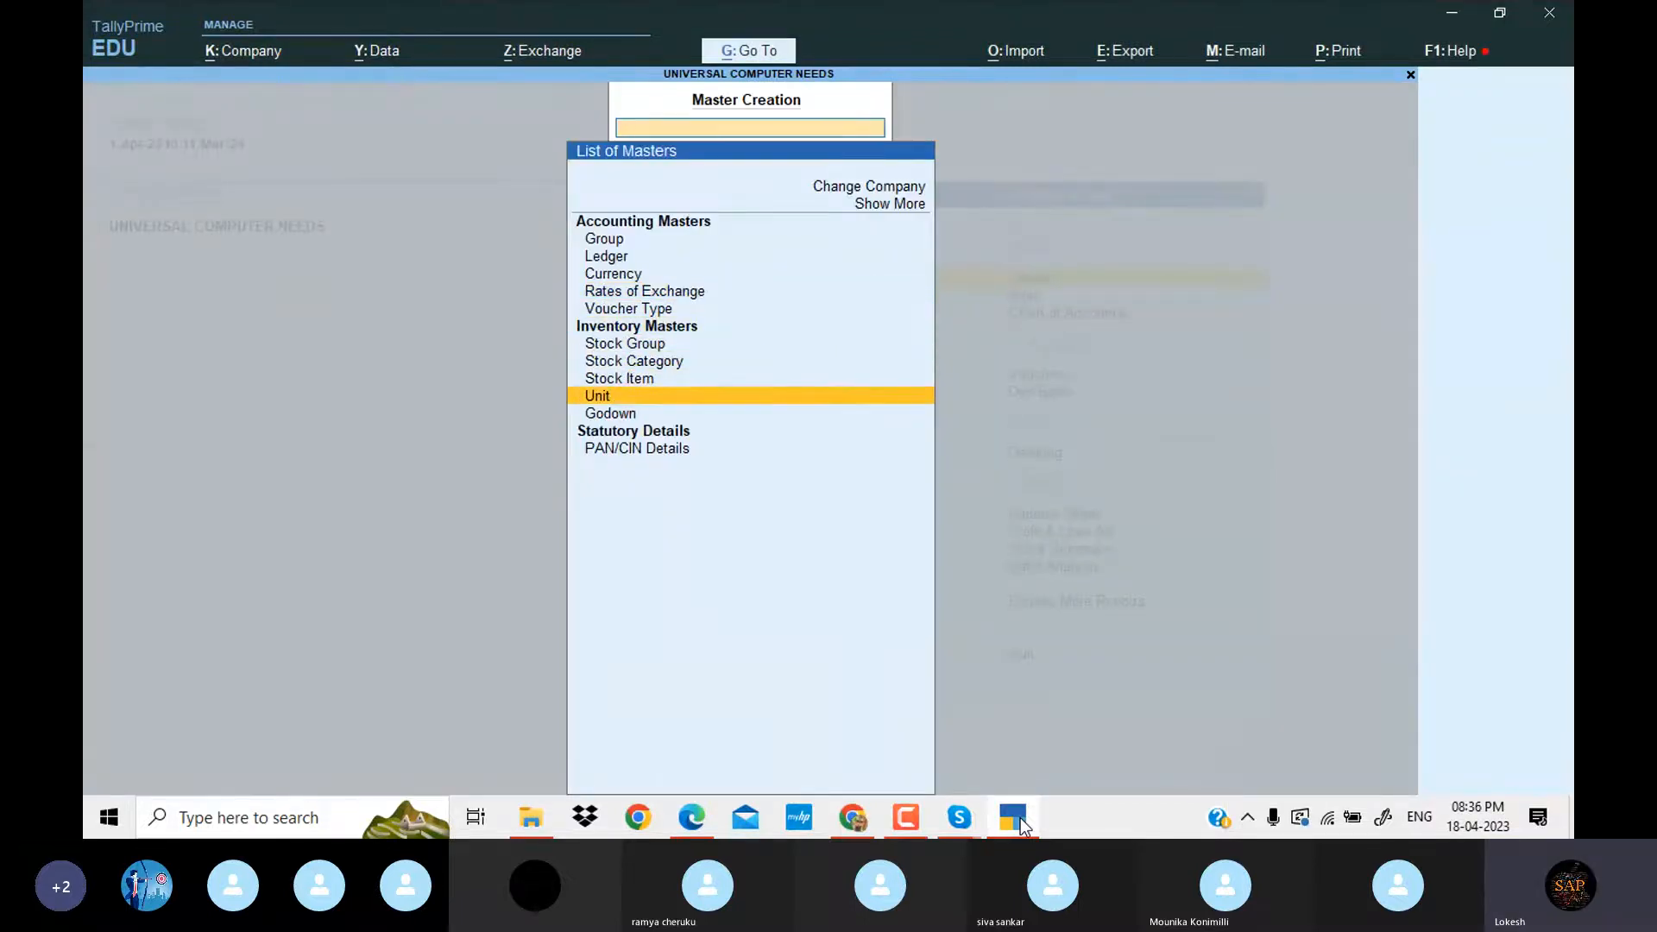
pyautogui.press('Return')
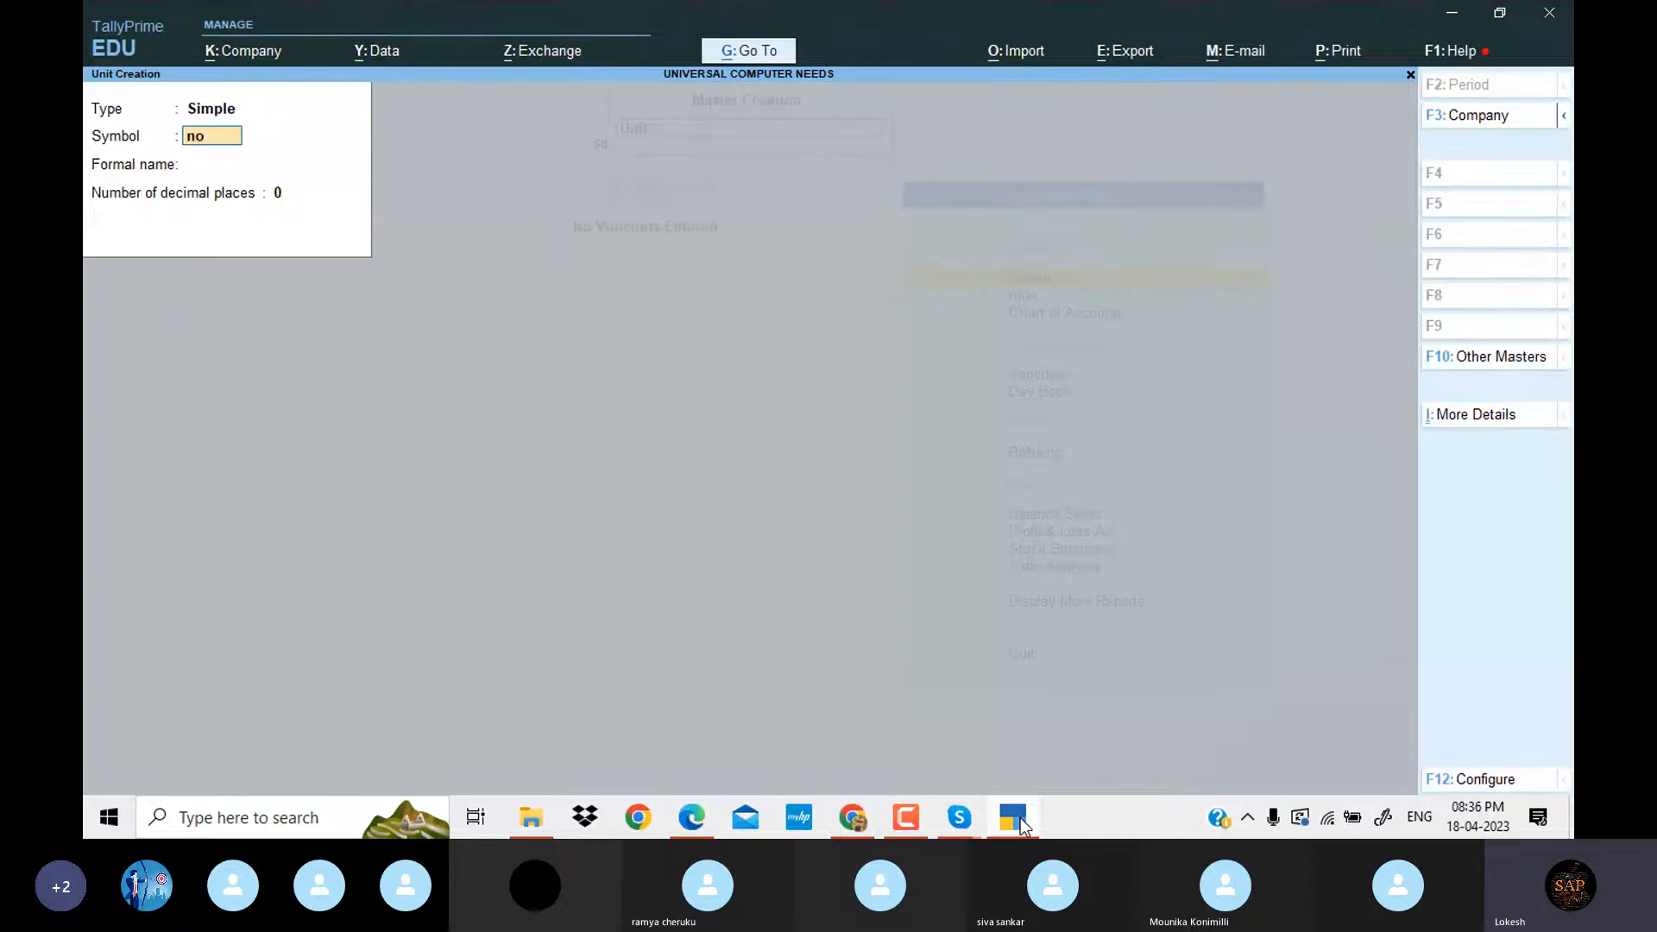
pyautogui.press('Return')
pyautogui.press('Return')
pyautogui.press('Return')
pyautogui.press('y')
pyautogui.press('Escape')
pyautogui.press('y')
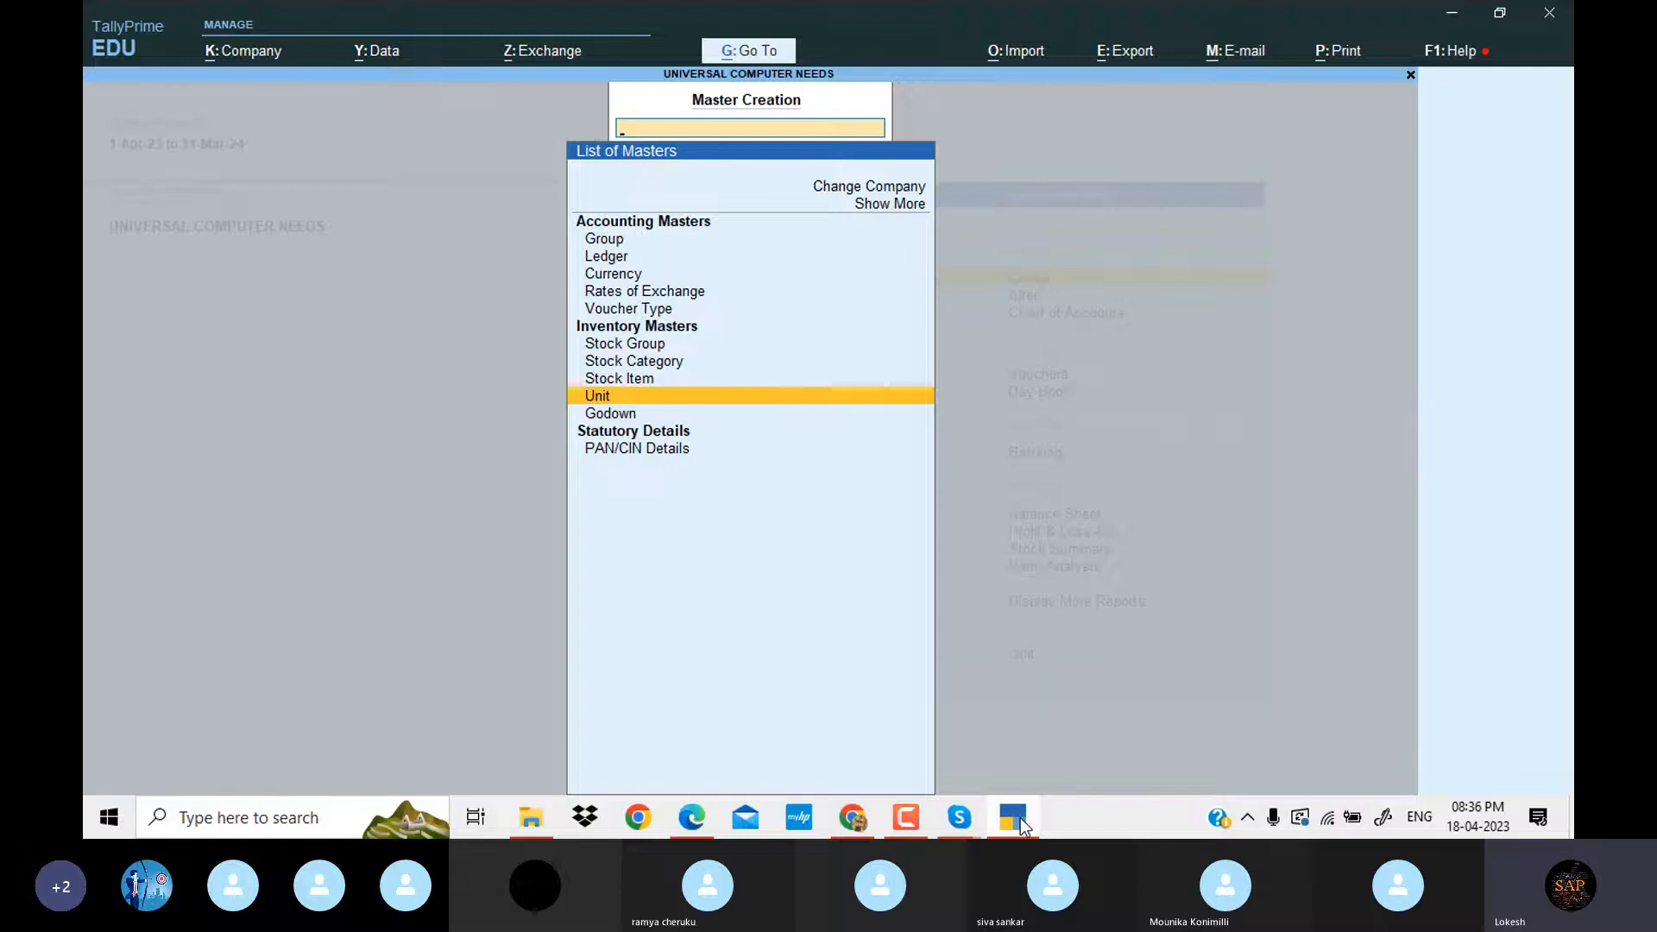
# Start a stock item under Primary, naming it Lenevo P4 Laptops with the text copied from transaction 3 of the problem PDF in Edge.
pyautogui.press('Up')
pyautogui.press('Return')
pyautogui.click(1023, 826)
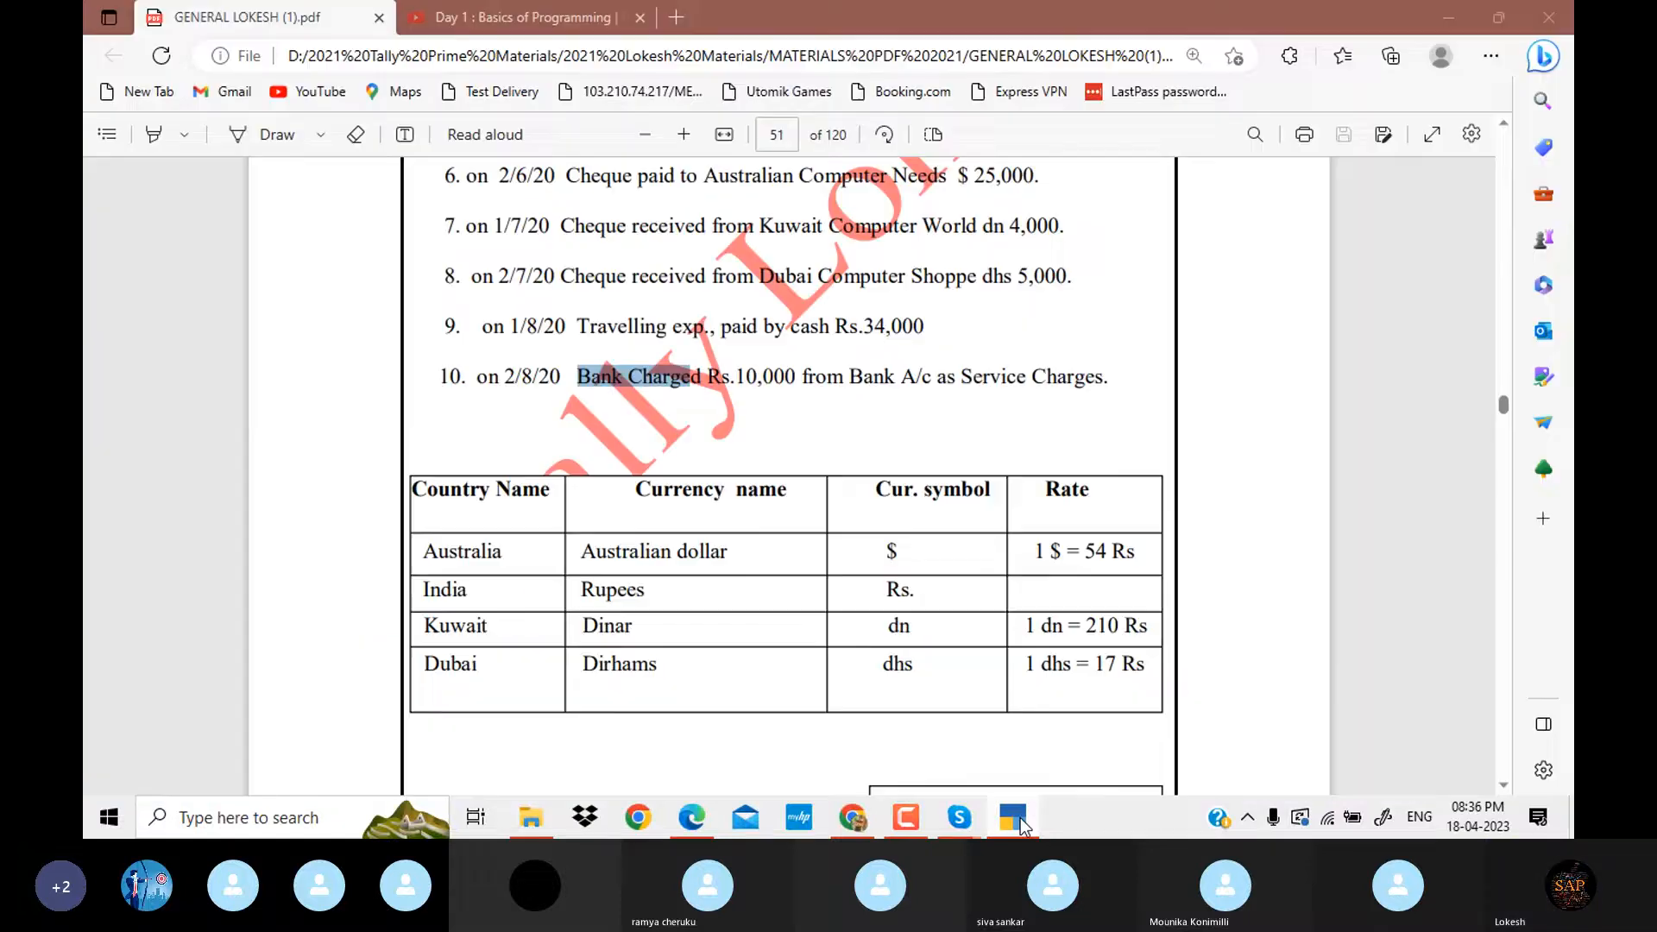
pyautogui.scroll(3, 1020, 499)
pyautogui.scroll(3, 1022, 502)
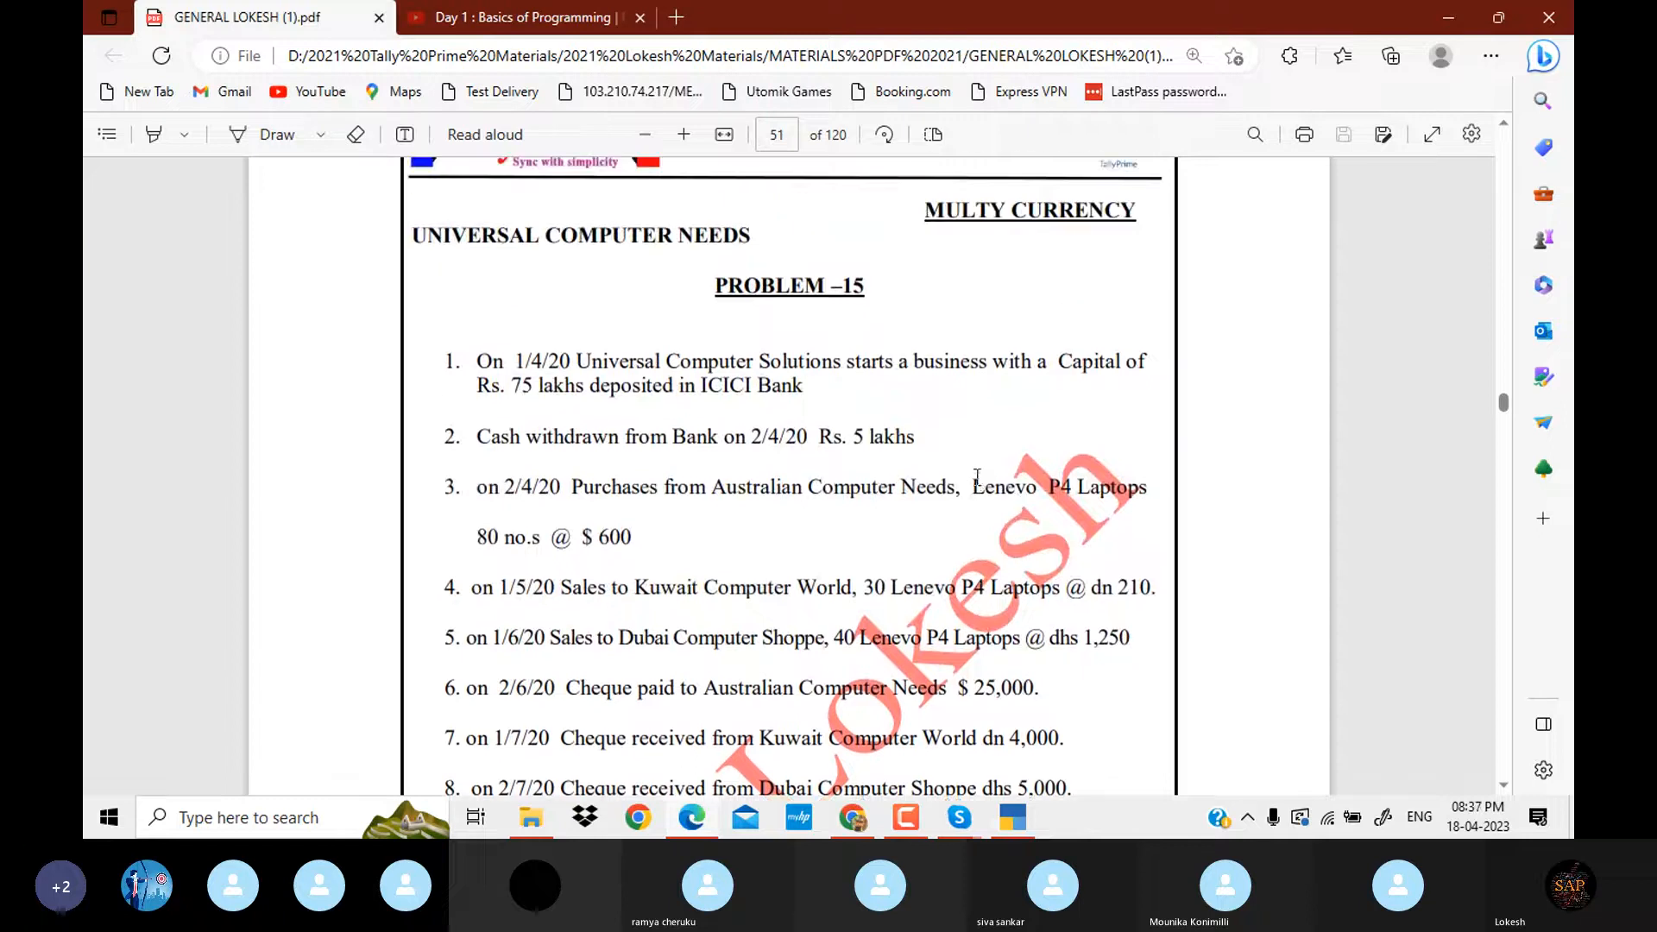
pyautogui.moveTo(974, 486); pyautogui.dragTo(1146, 486)
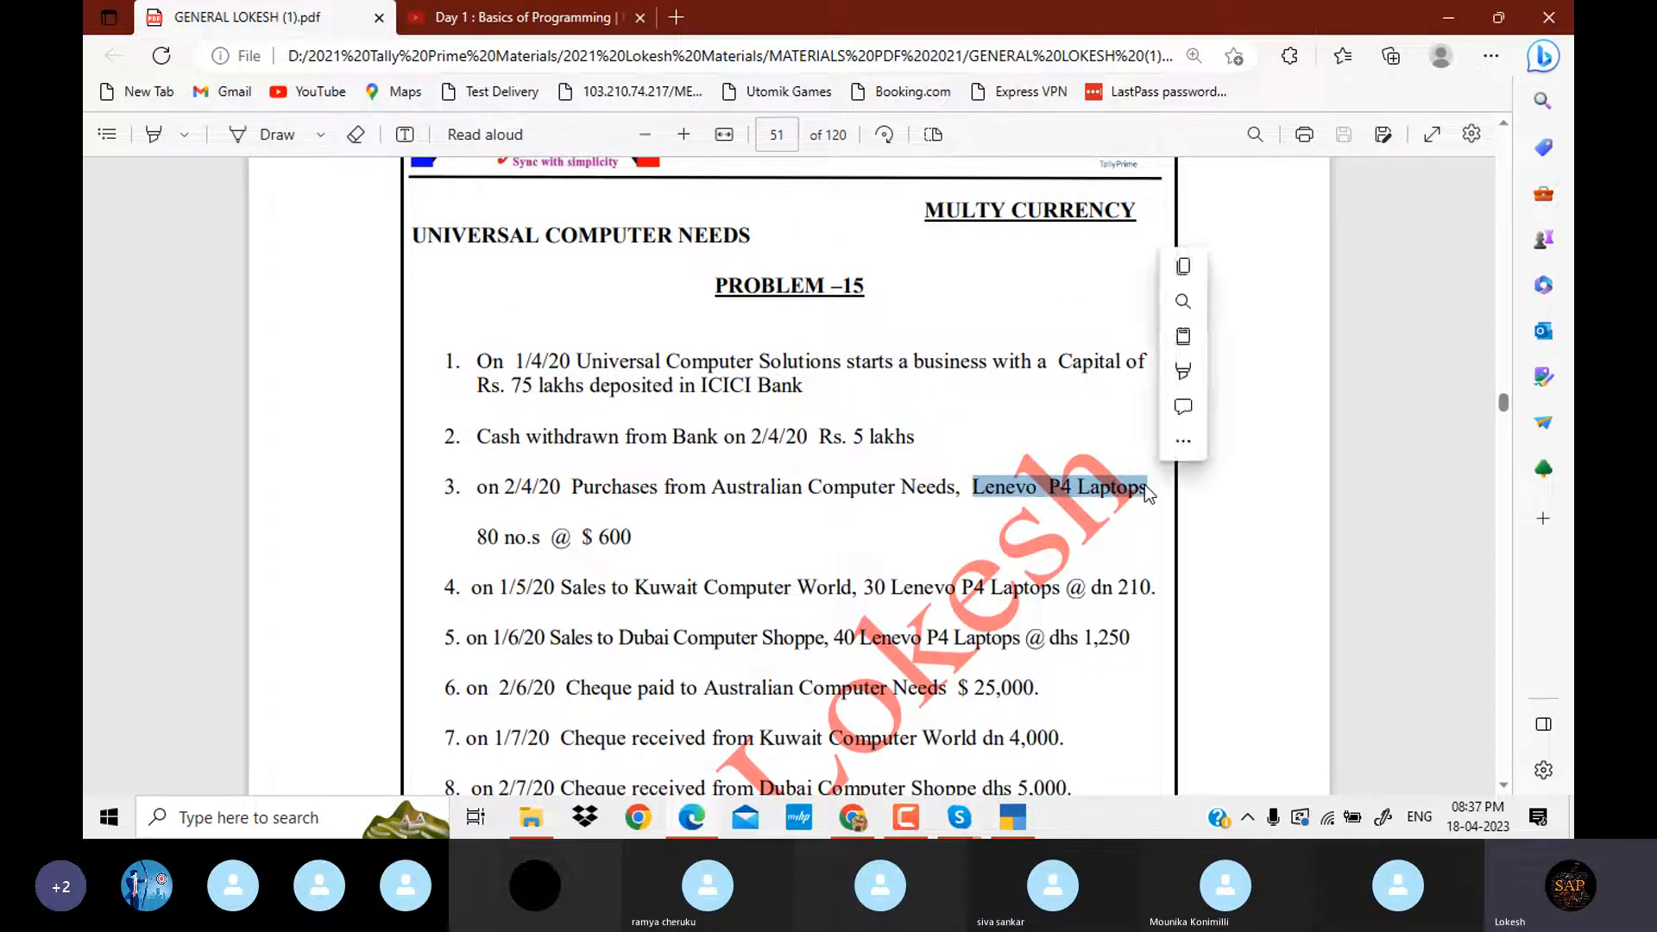
pyautogui.click(1017, 822)
pyautogui.press('Return')
pyautogui.press('Return')
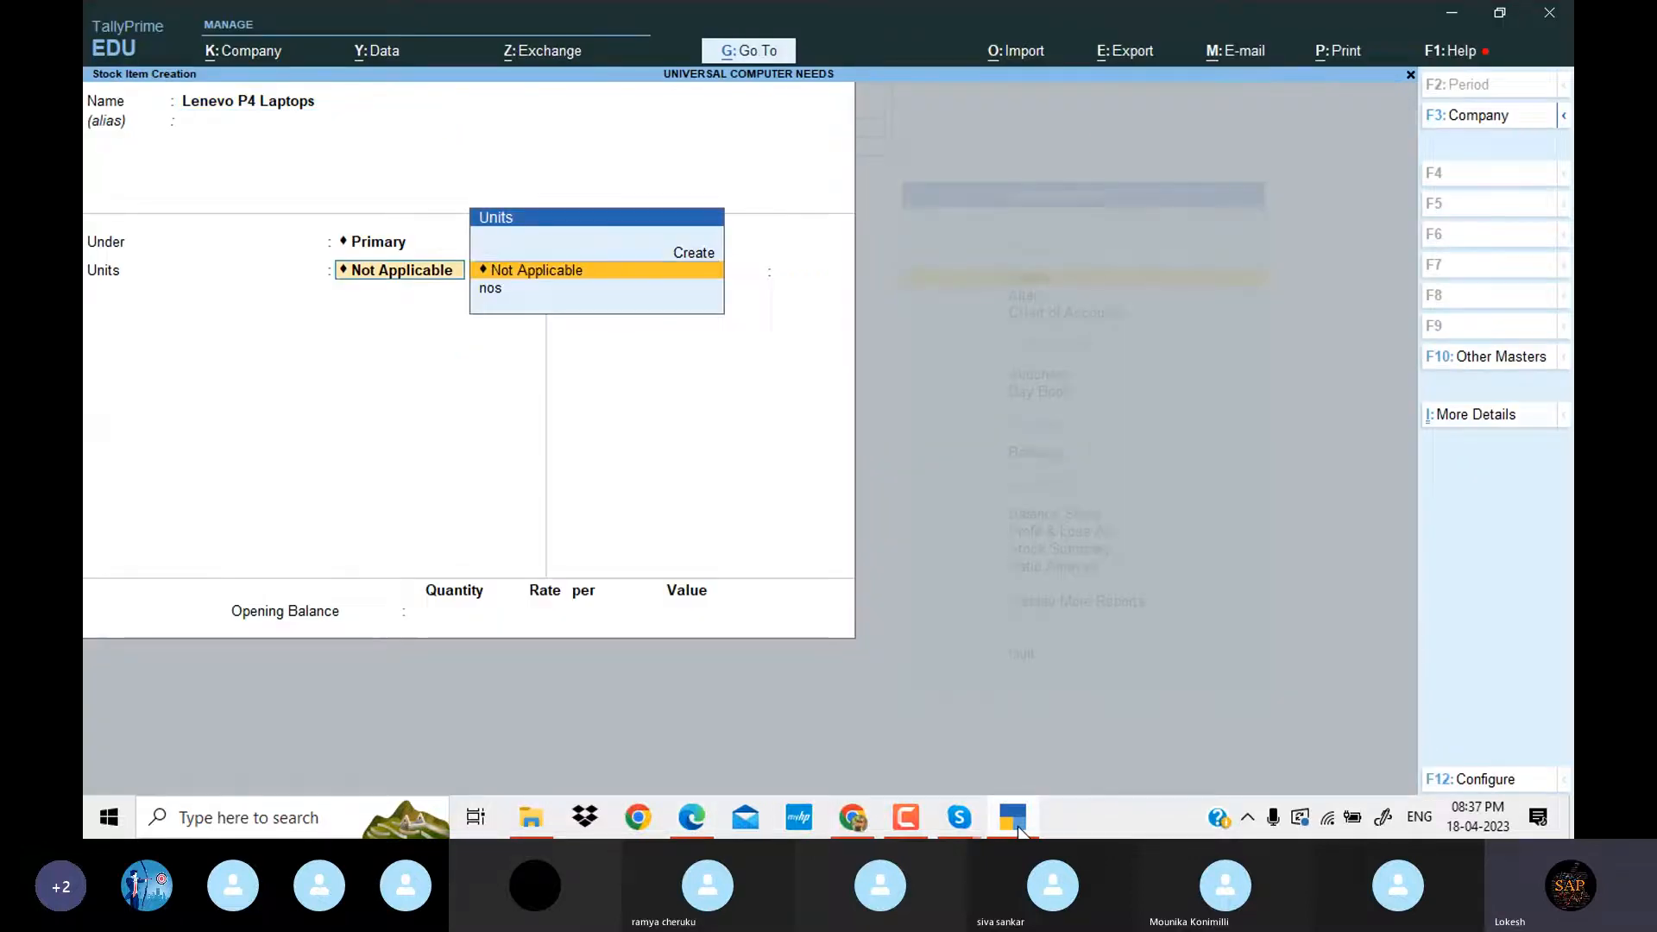
# Assign the unit nos to Lenevo P4 Laptops, save the stock item without an opening balance and return to the Gateway of Tally.
pyautogui.press('Down')
pyautogui.press('Return')
pyautogui.press('Return')
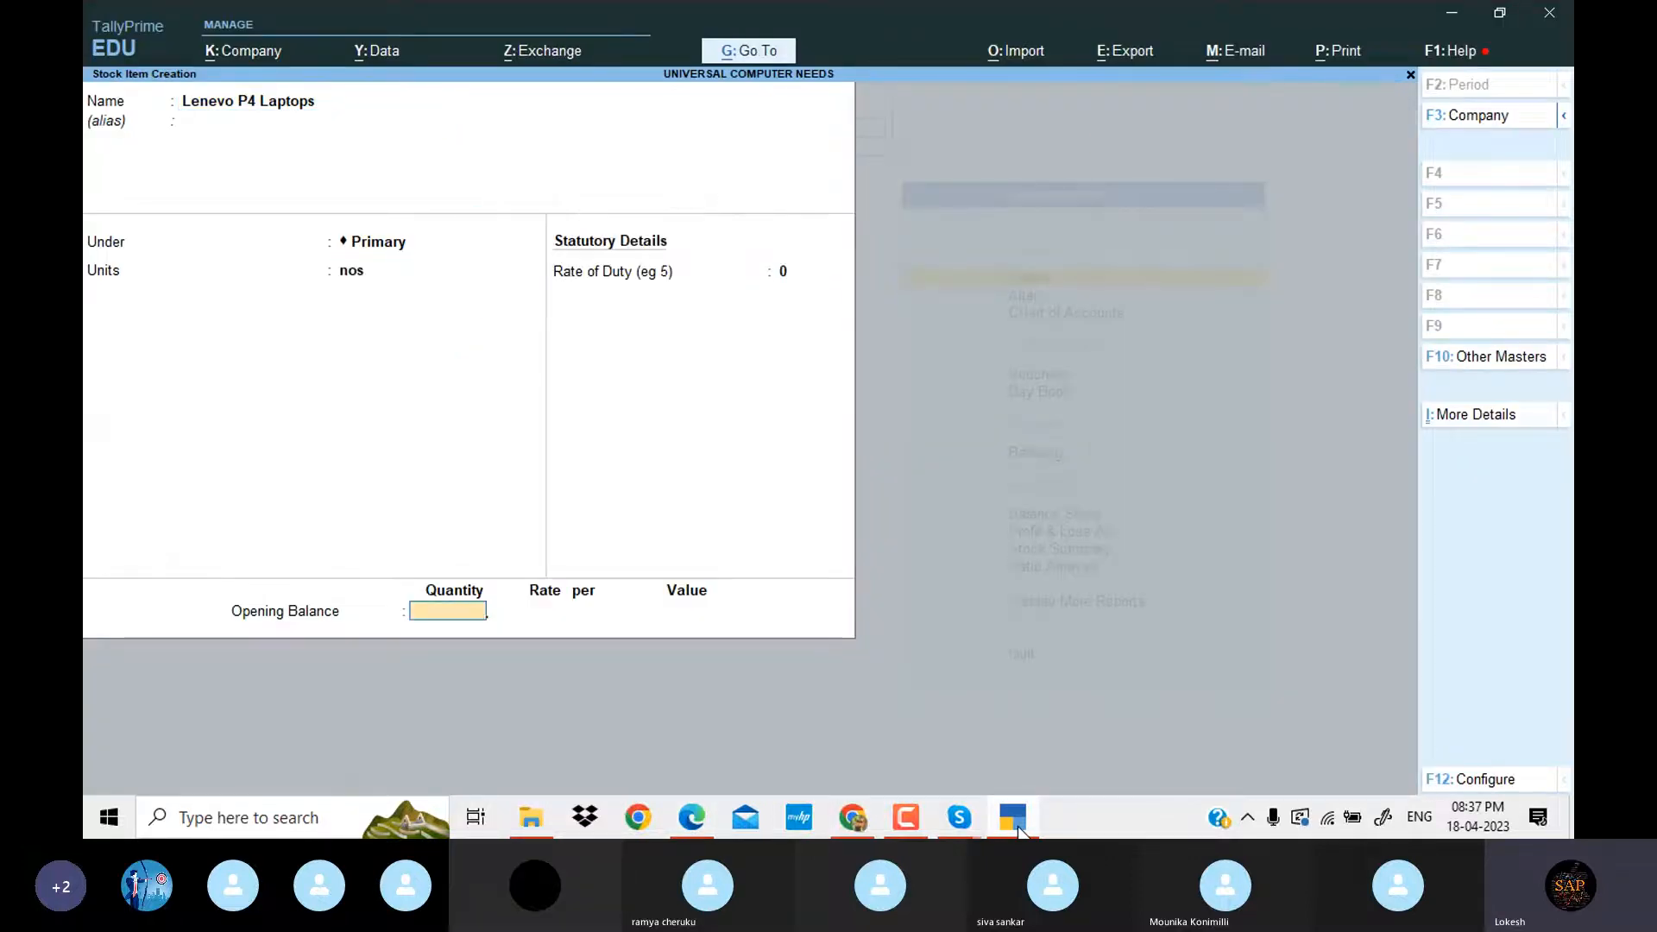
pyautogui.press('Return')
pyautogui.press('Return')
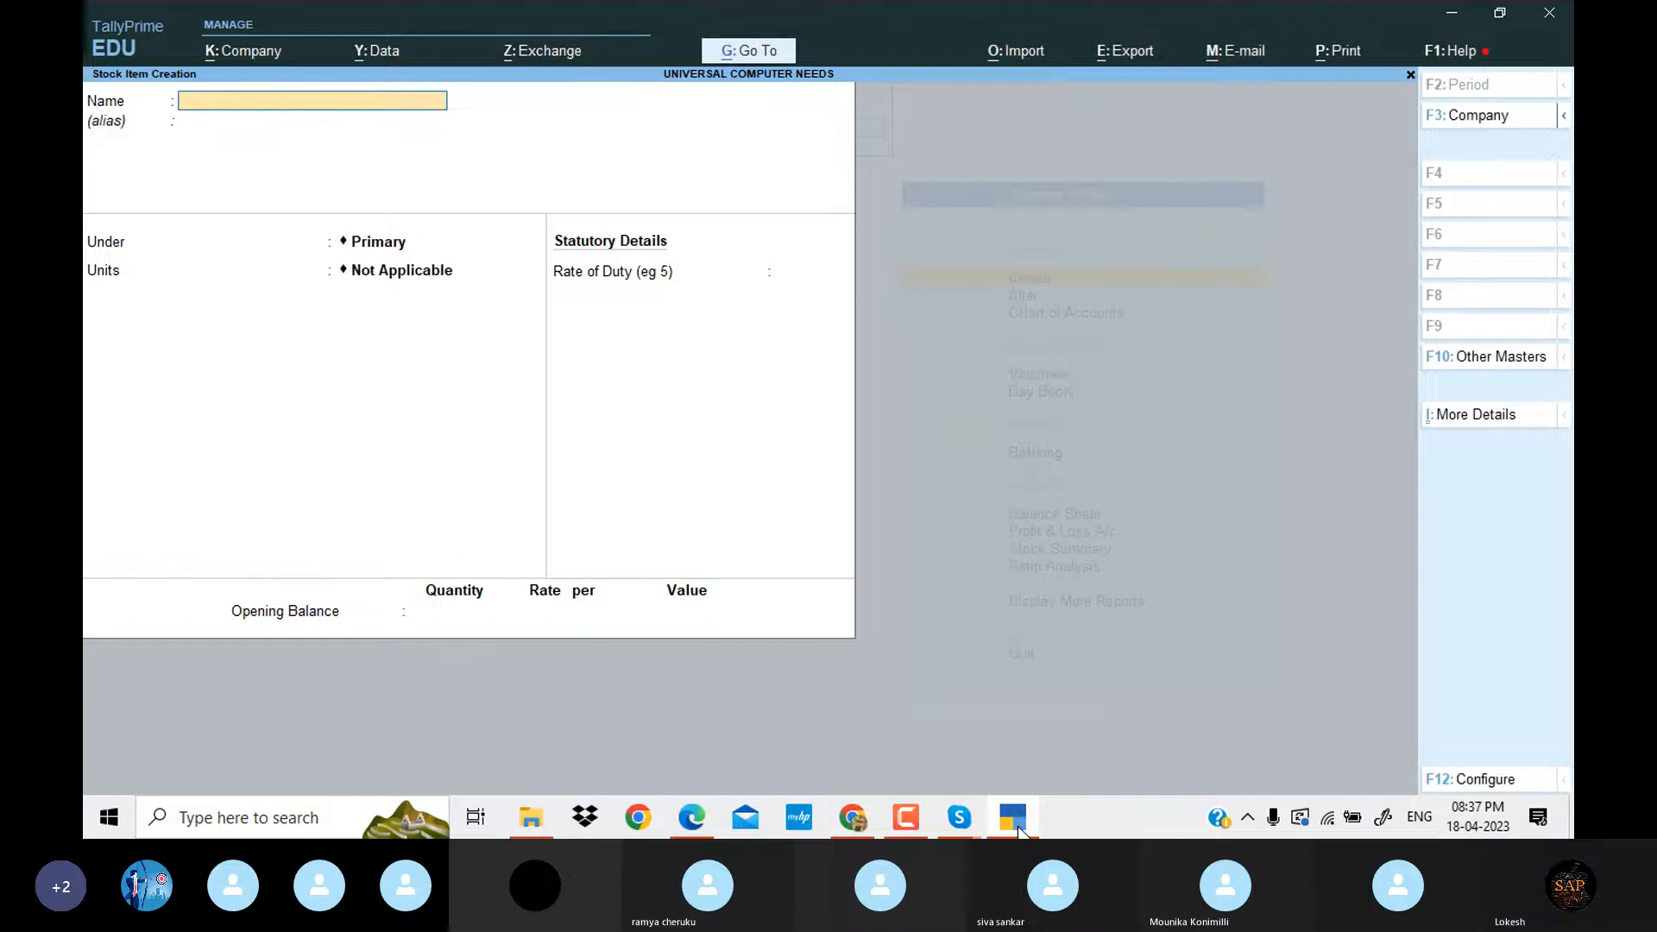
pyautogui.press('Escape')
pyautogui.press('Return')
pyautogui.press('Escape')
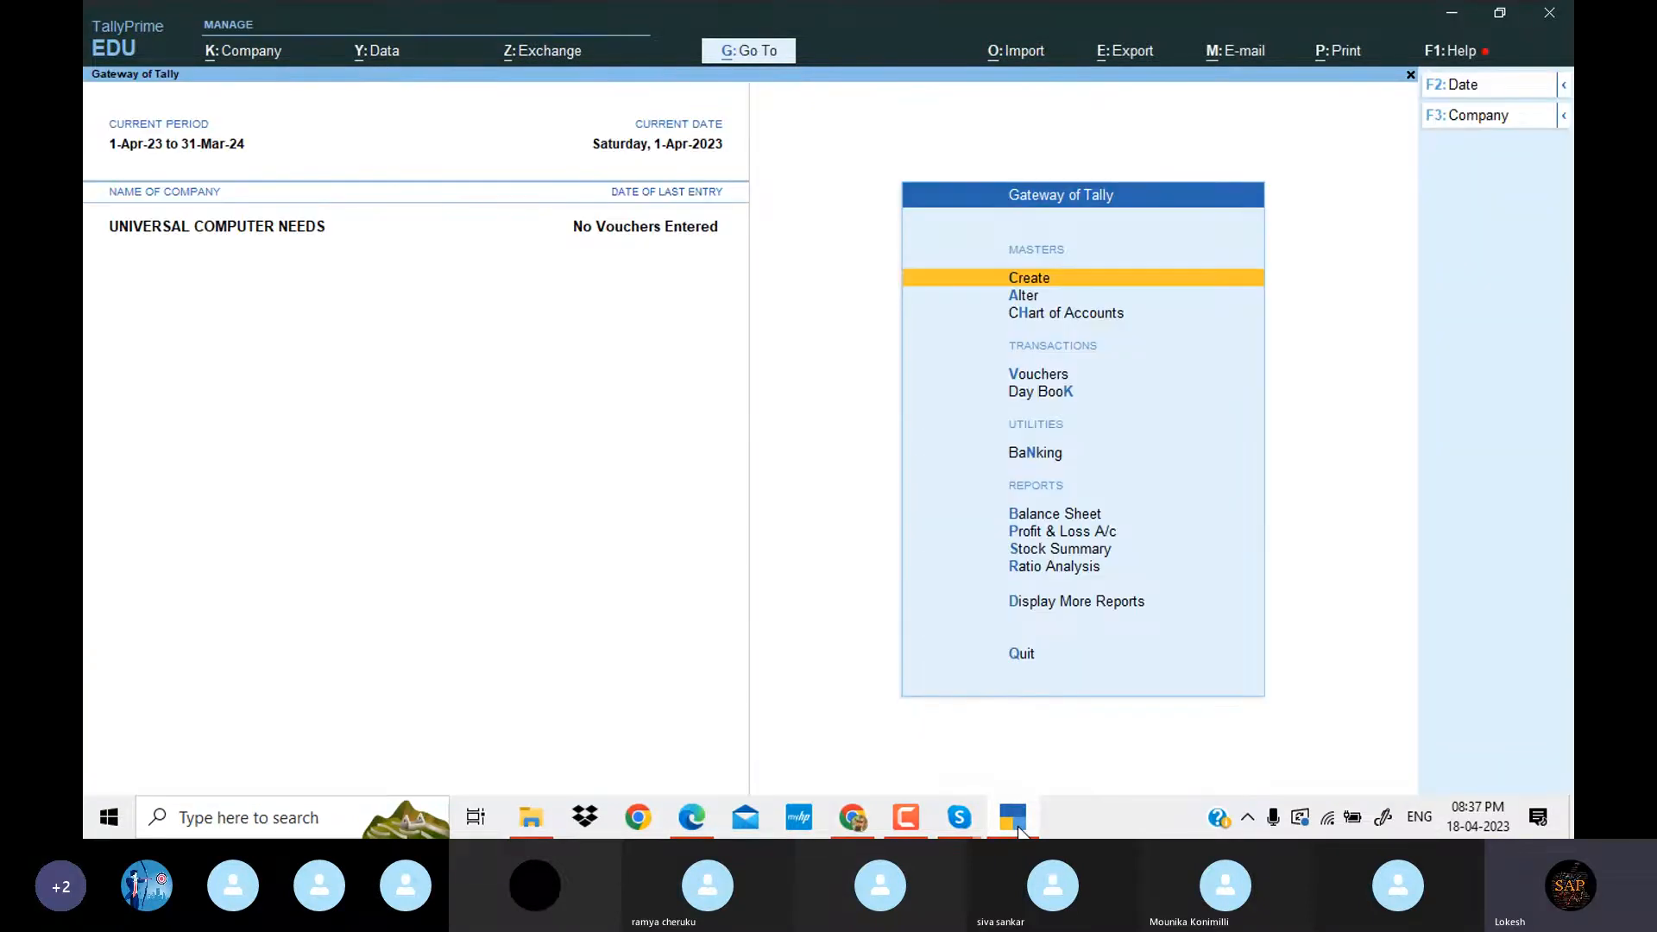
# Start a receipt voucher and credit Capital with 75,00,000, checking the amount in transaction 1 of the problem PDF.
pyautogui.press('Down')
pyautogui.press('Down')
pyautogui.press('Down')
pyautogui.press('Return')
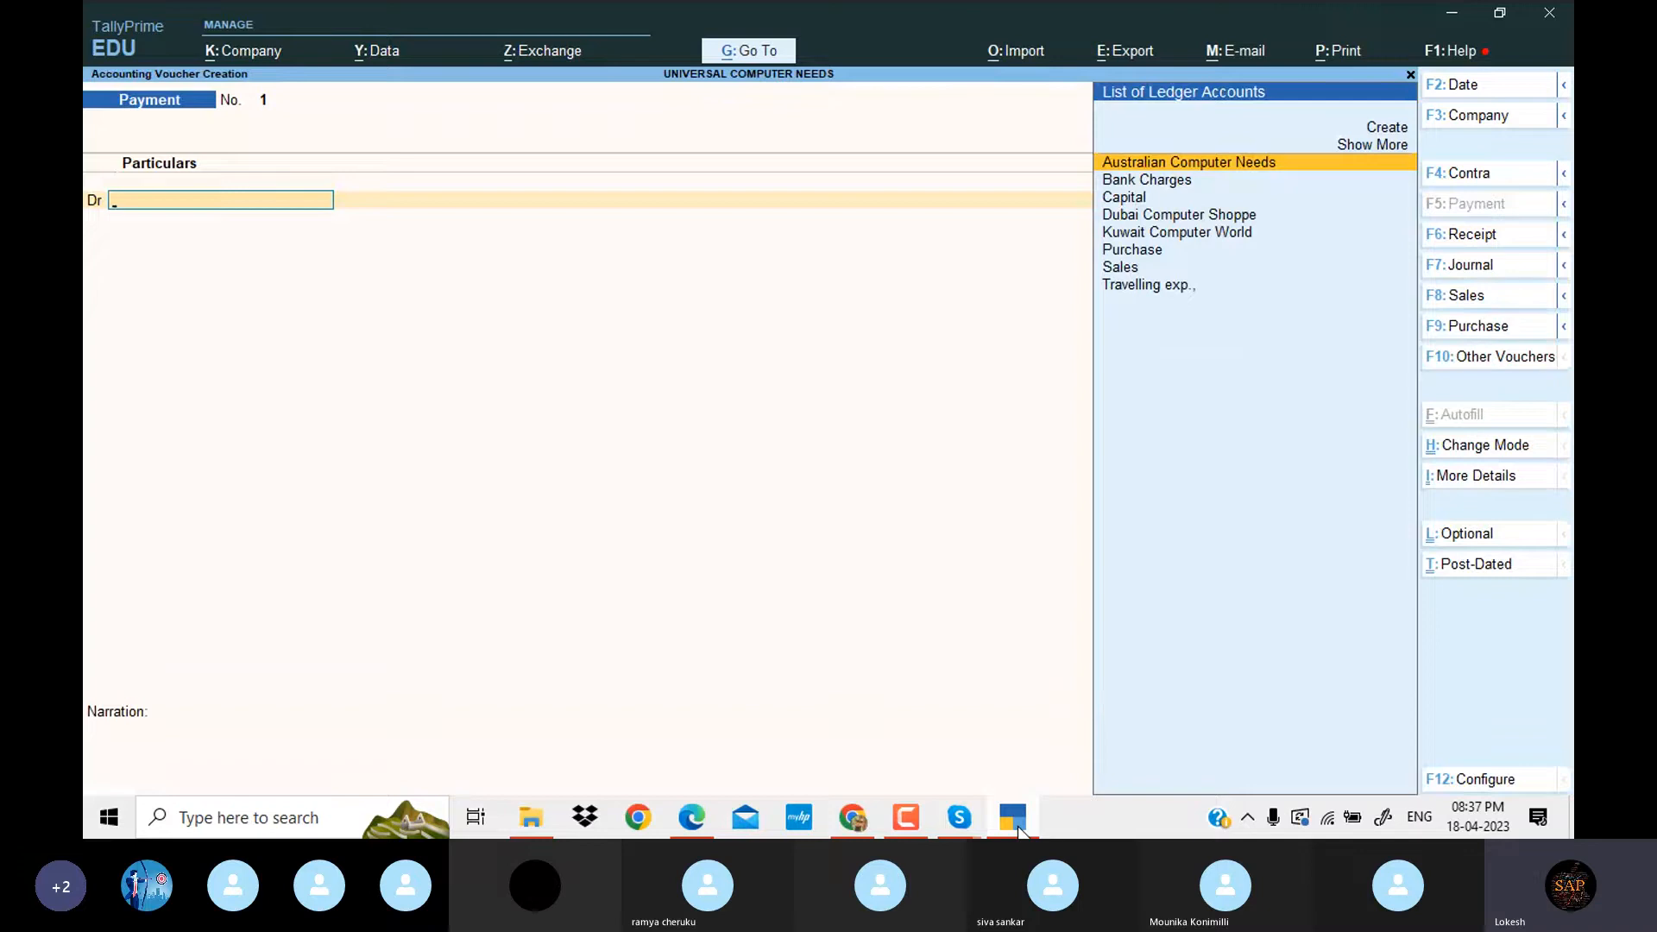
pyautogui.click(1515, 242)
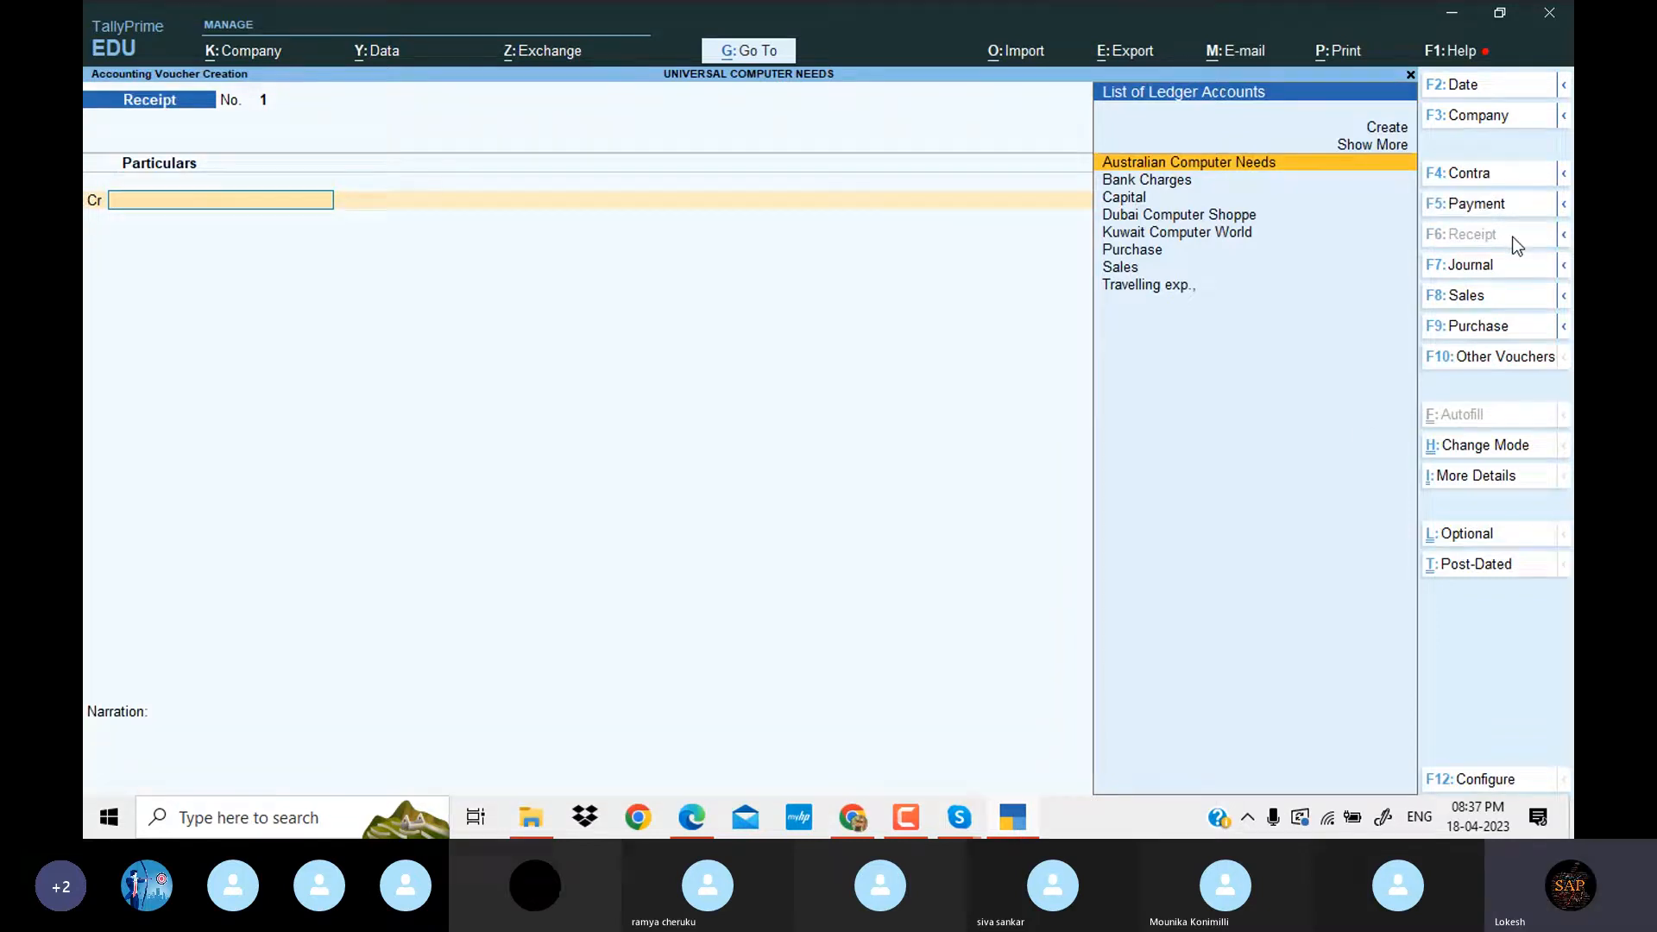
pyautogui.press('Down')
pyautogui.press('Down')
pyautogui.press('Return')
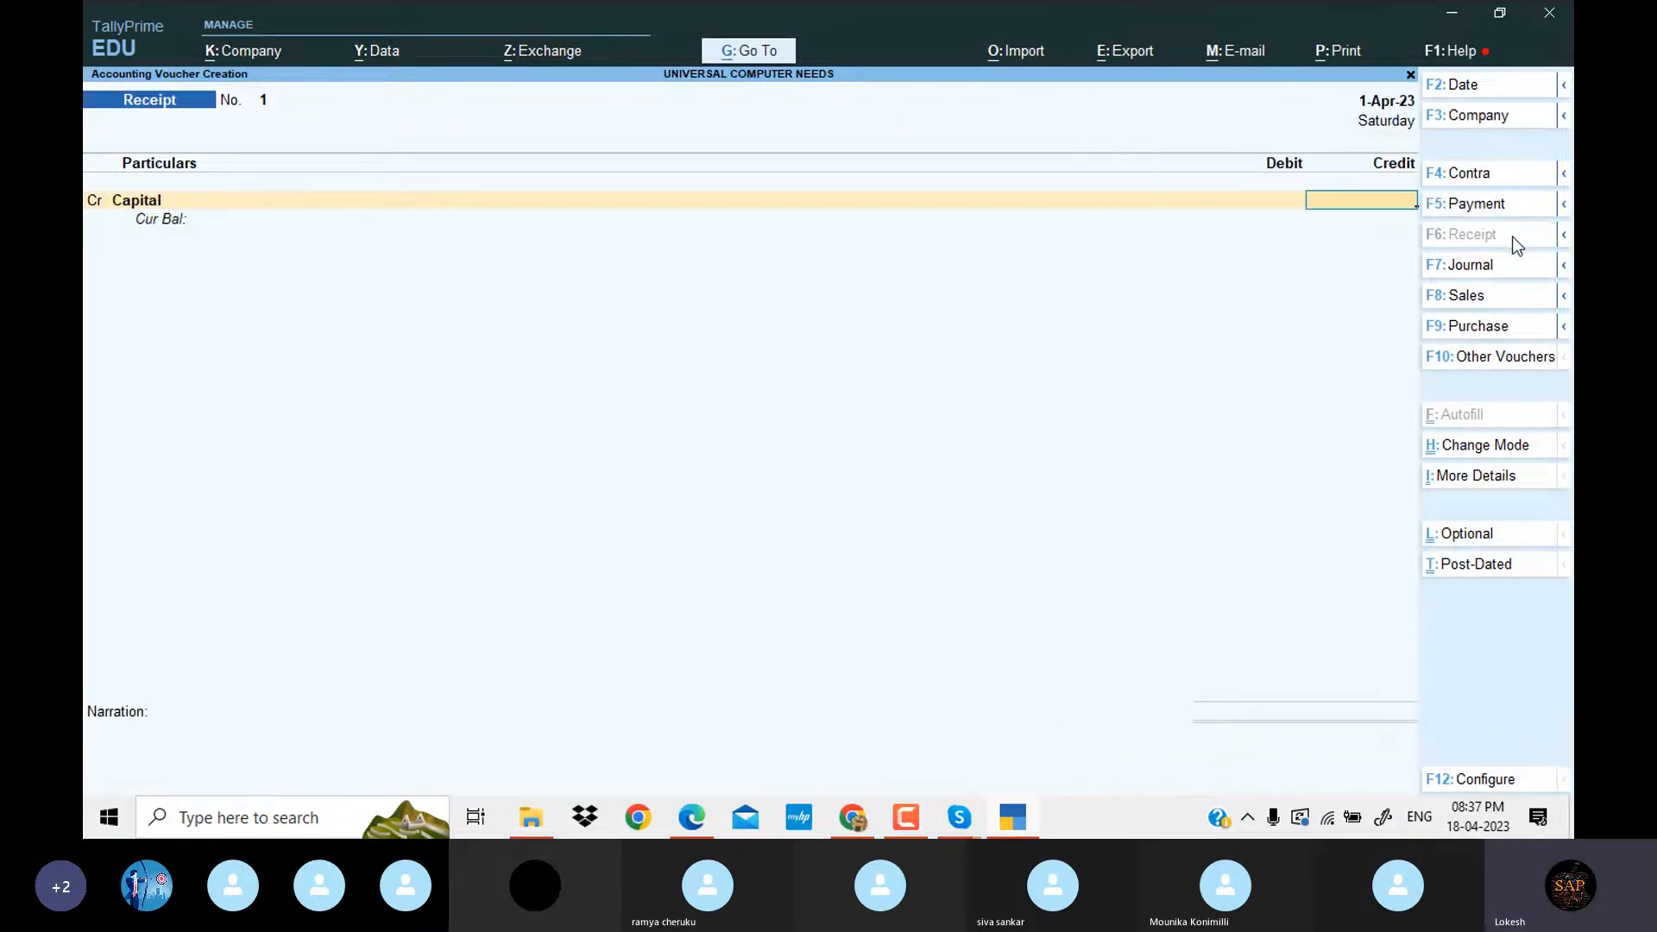
pyautogui.click(1020, 823)
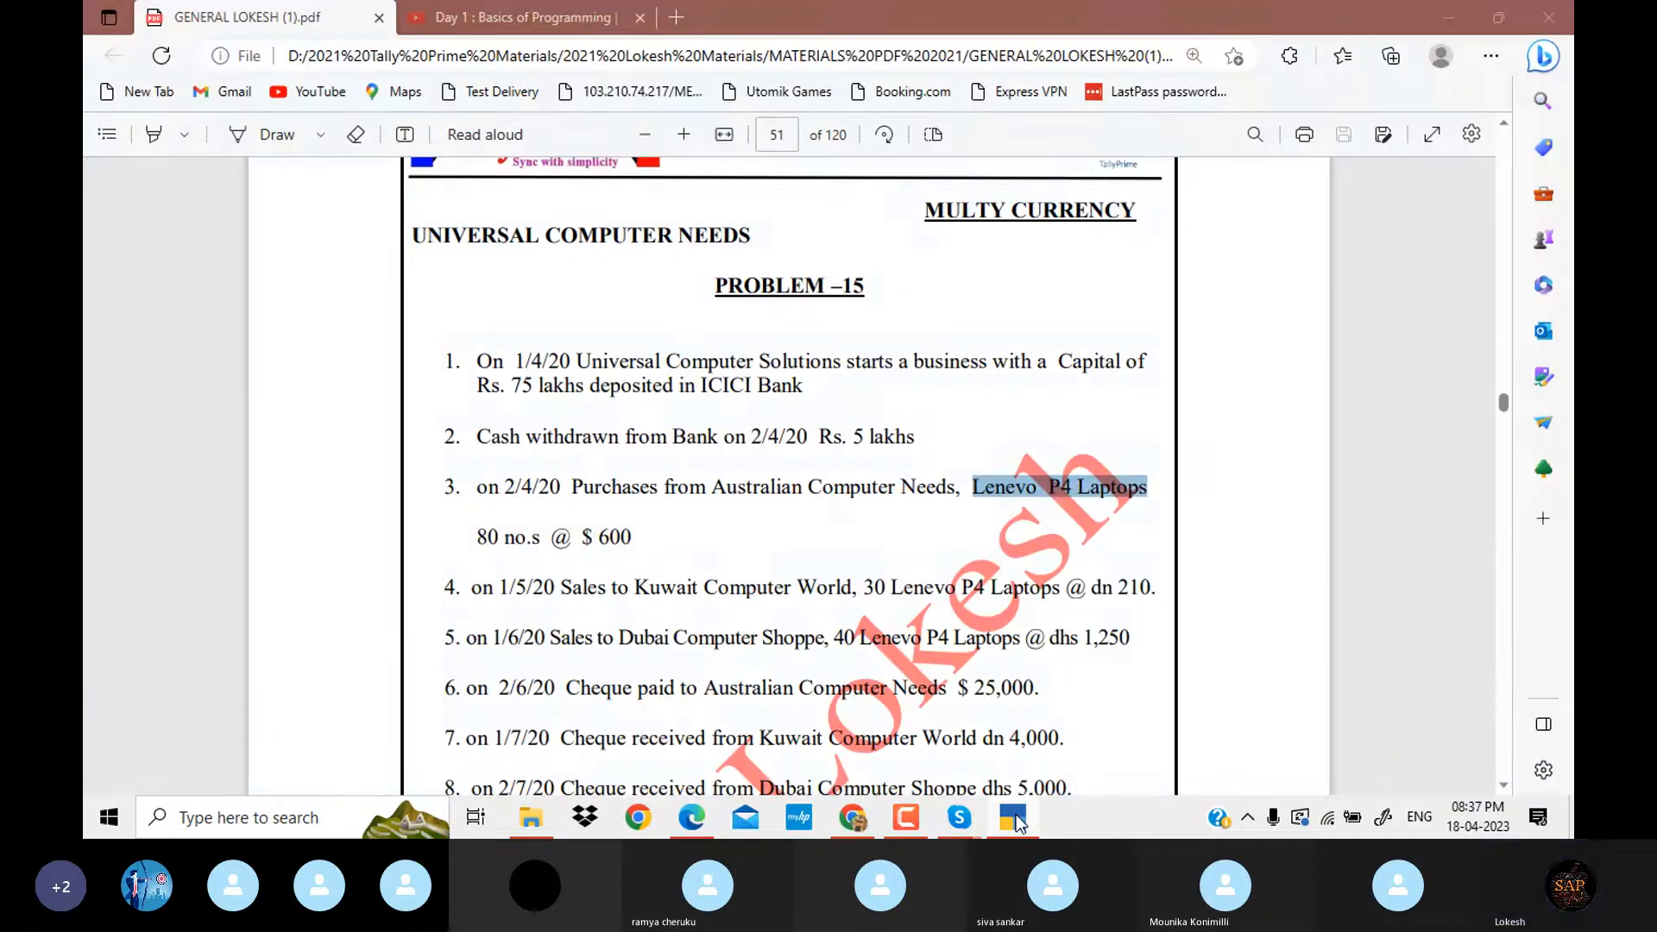
pyautogui.click(1021, 823)
pyautogui.write('75,00,000')
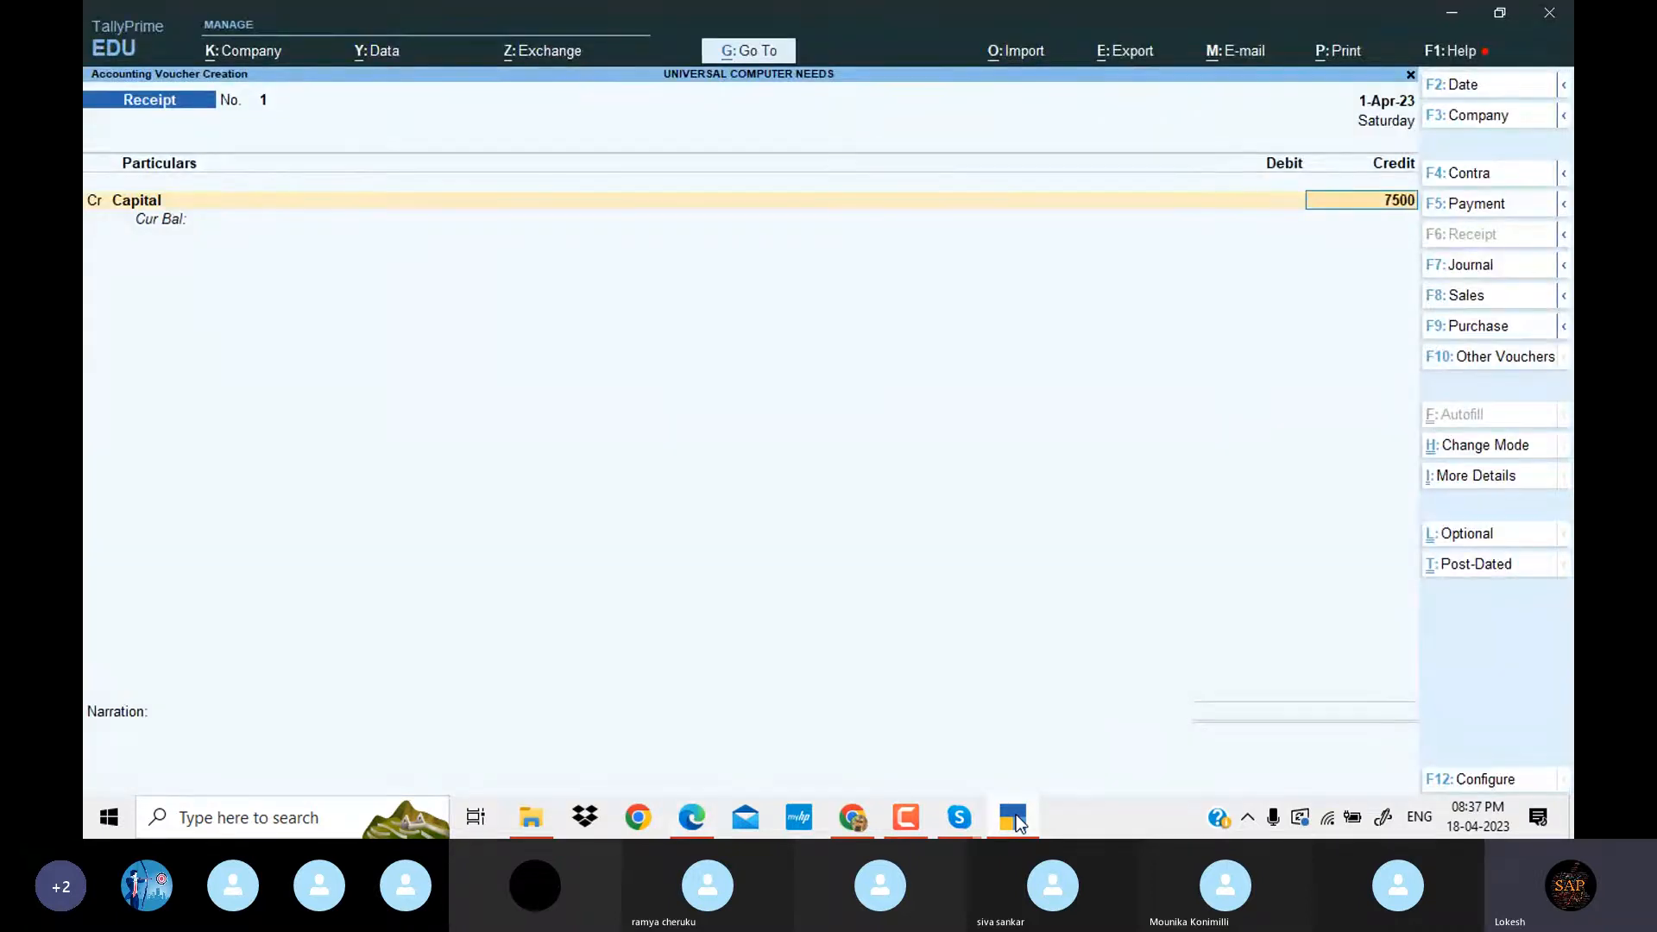
pyautogui.press('Return')
pyautogui.press('Return')
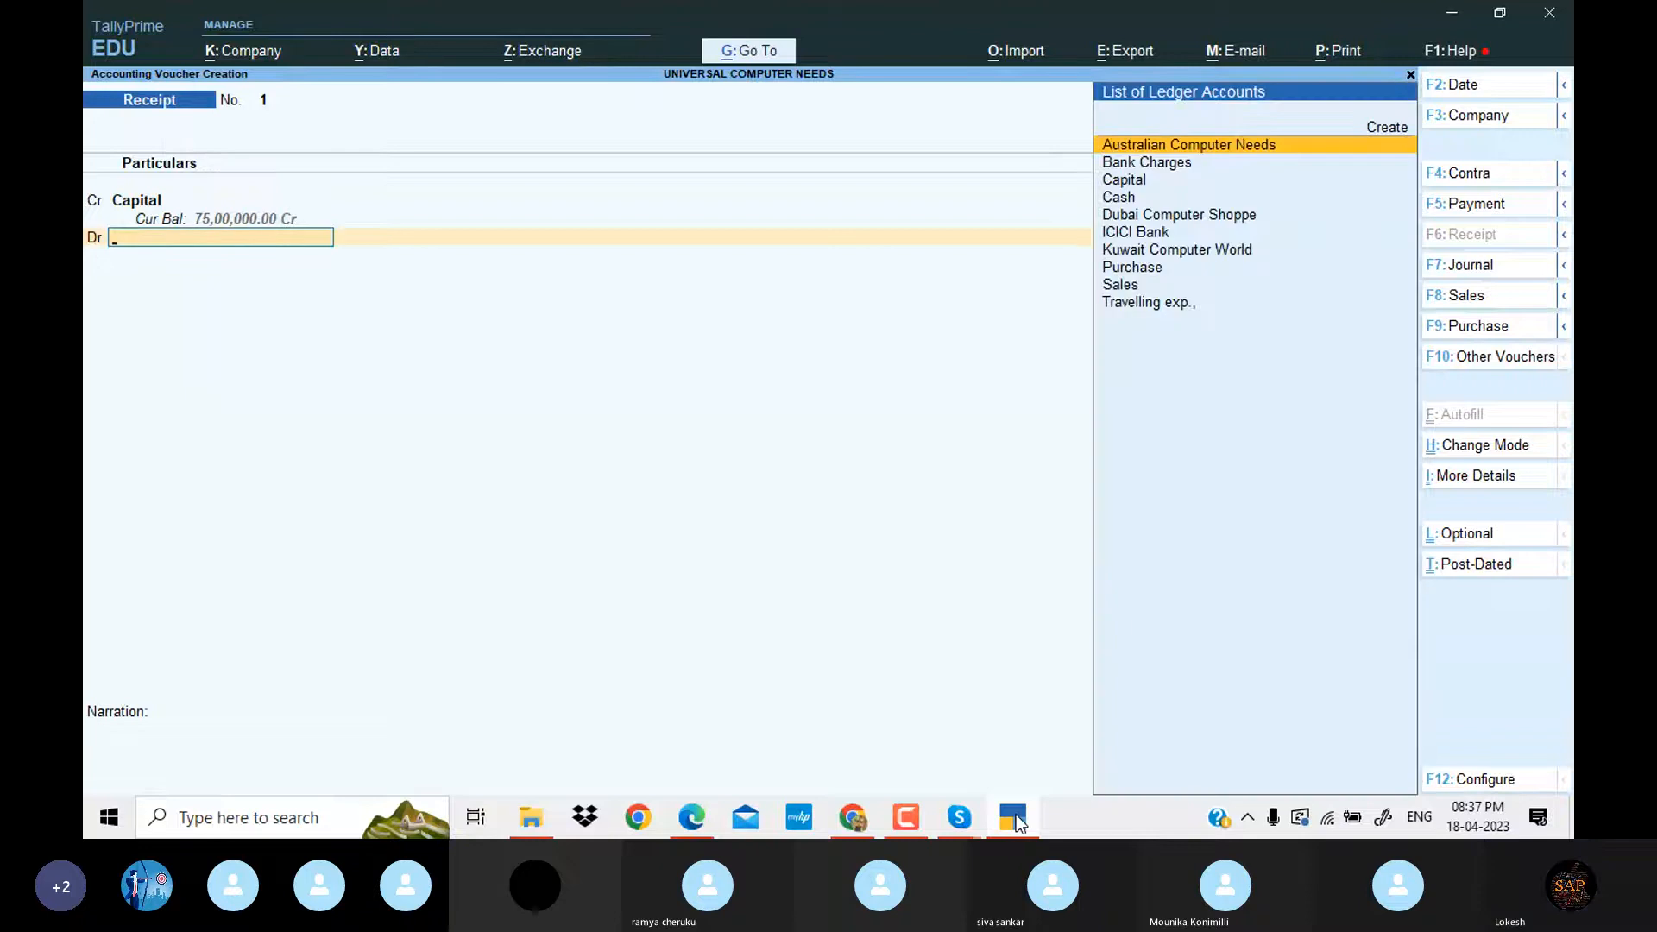
# Debit ICICI Bank with the full 75,00,000 and save the receipt voucher without a narration.
pyautogui.press('Down')
pyautogui.press('Down')
pyautogui.press('Down')
pyautogui.press('Down')
pyautogui.press('Down')
pyautogui.press('Return')
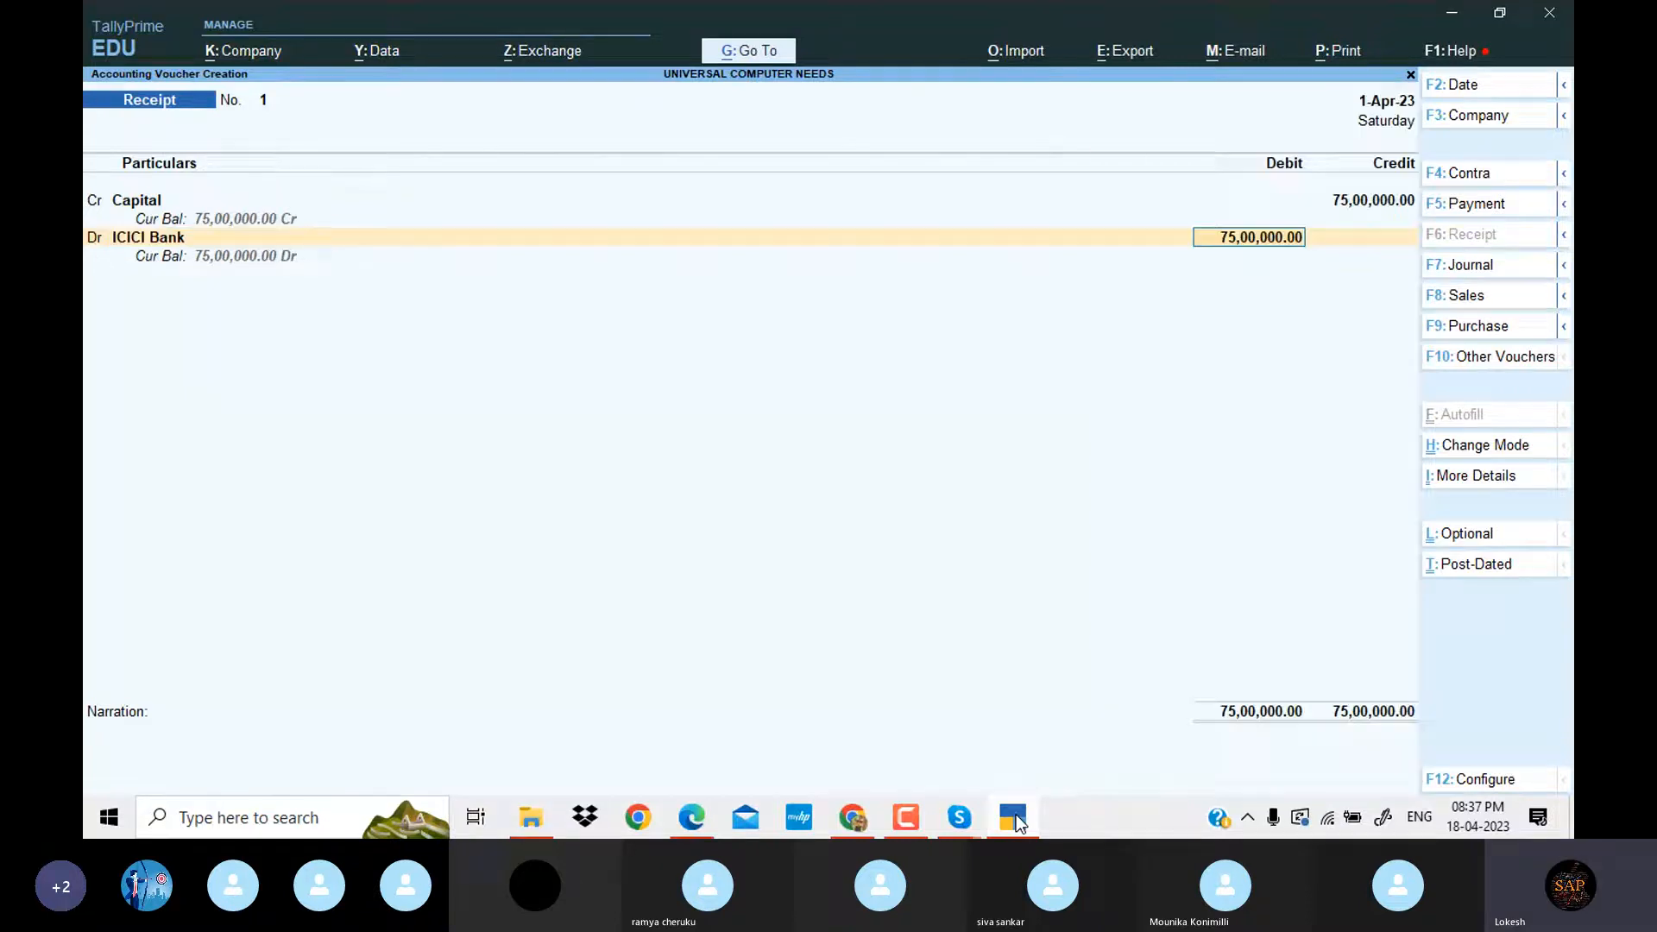
pyautogui.press('Return')
pyautogui.press('Return')
pyautogui.press('Return')
pyautogui.press('Return')
pyautogui.press('Return')
pyautogui.press('Return')
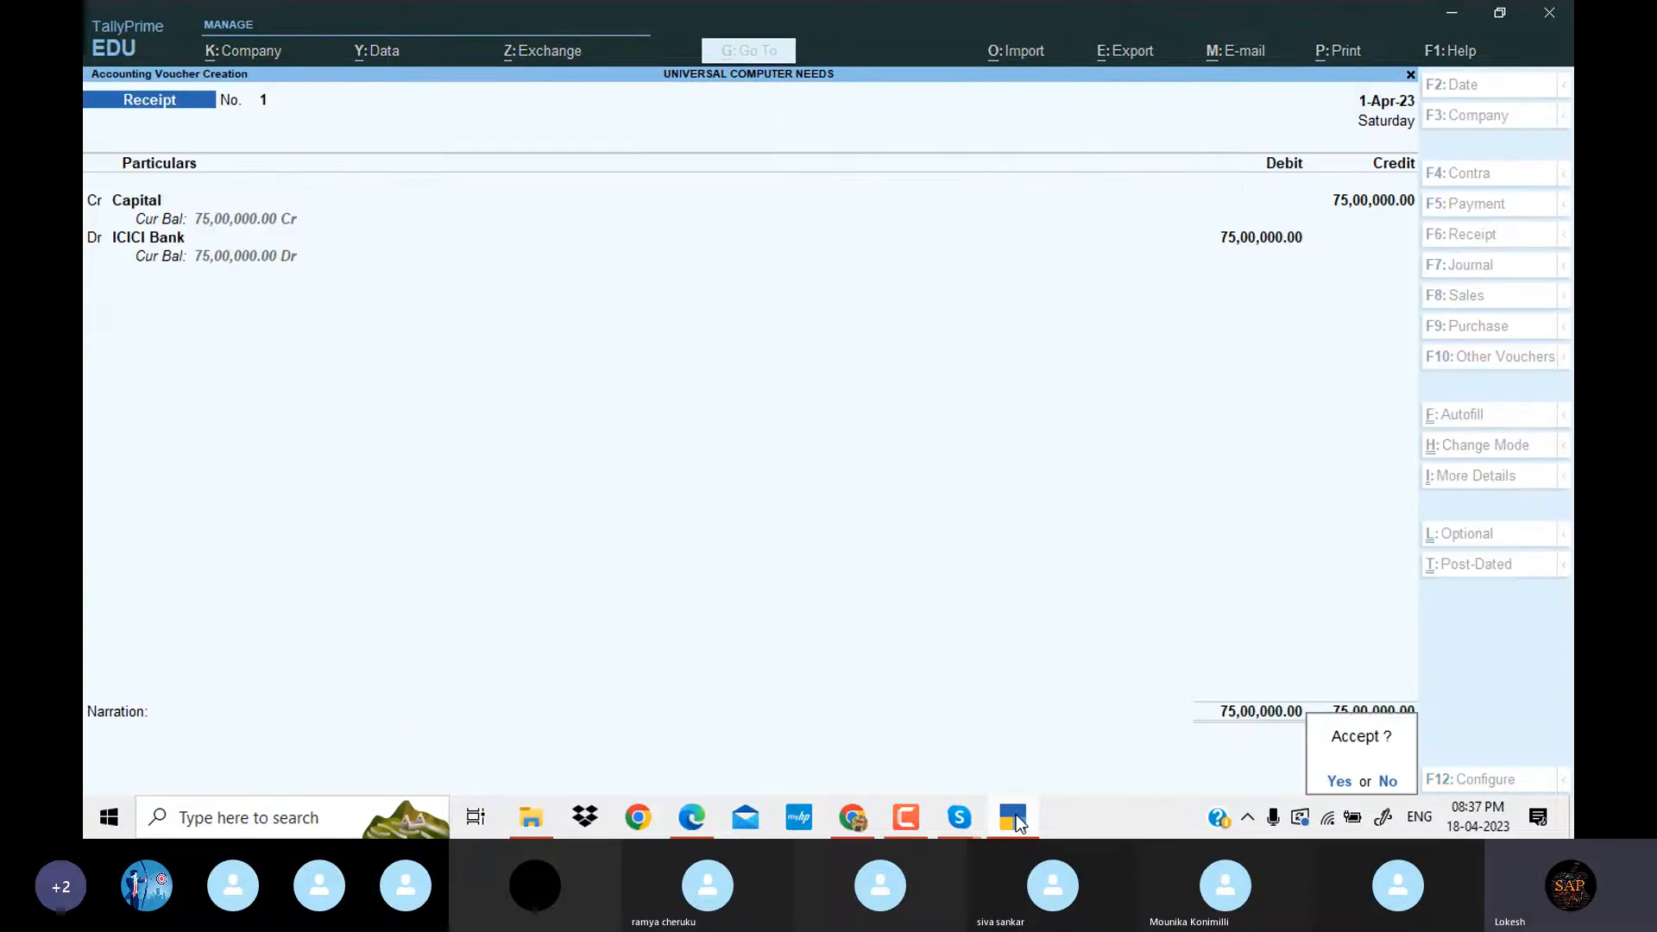
pyautogui.press('Return')
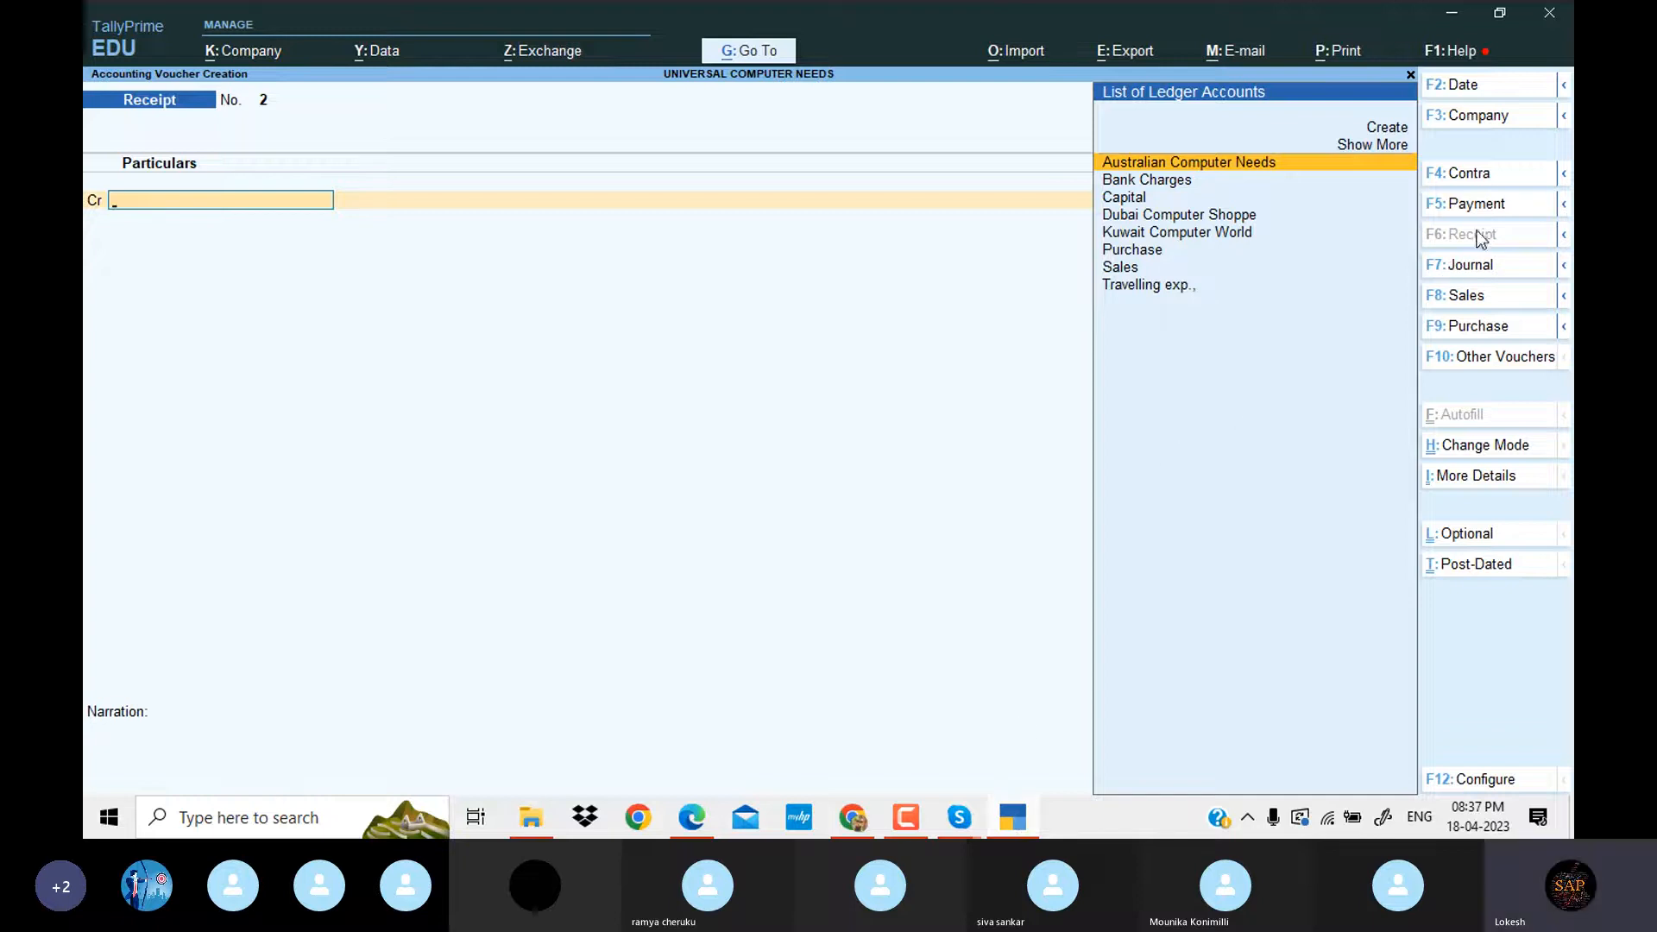
# Start a contra voucher and credit ICICI Bank with 5,00,000, checking the withdrawal in transaction 2 of the problem PDF.
pyautogui.click(1489, 174)
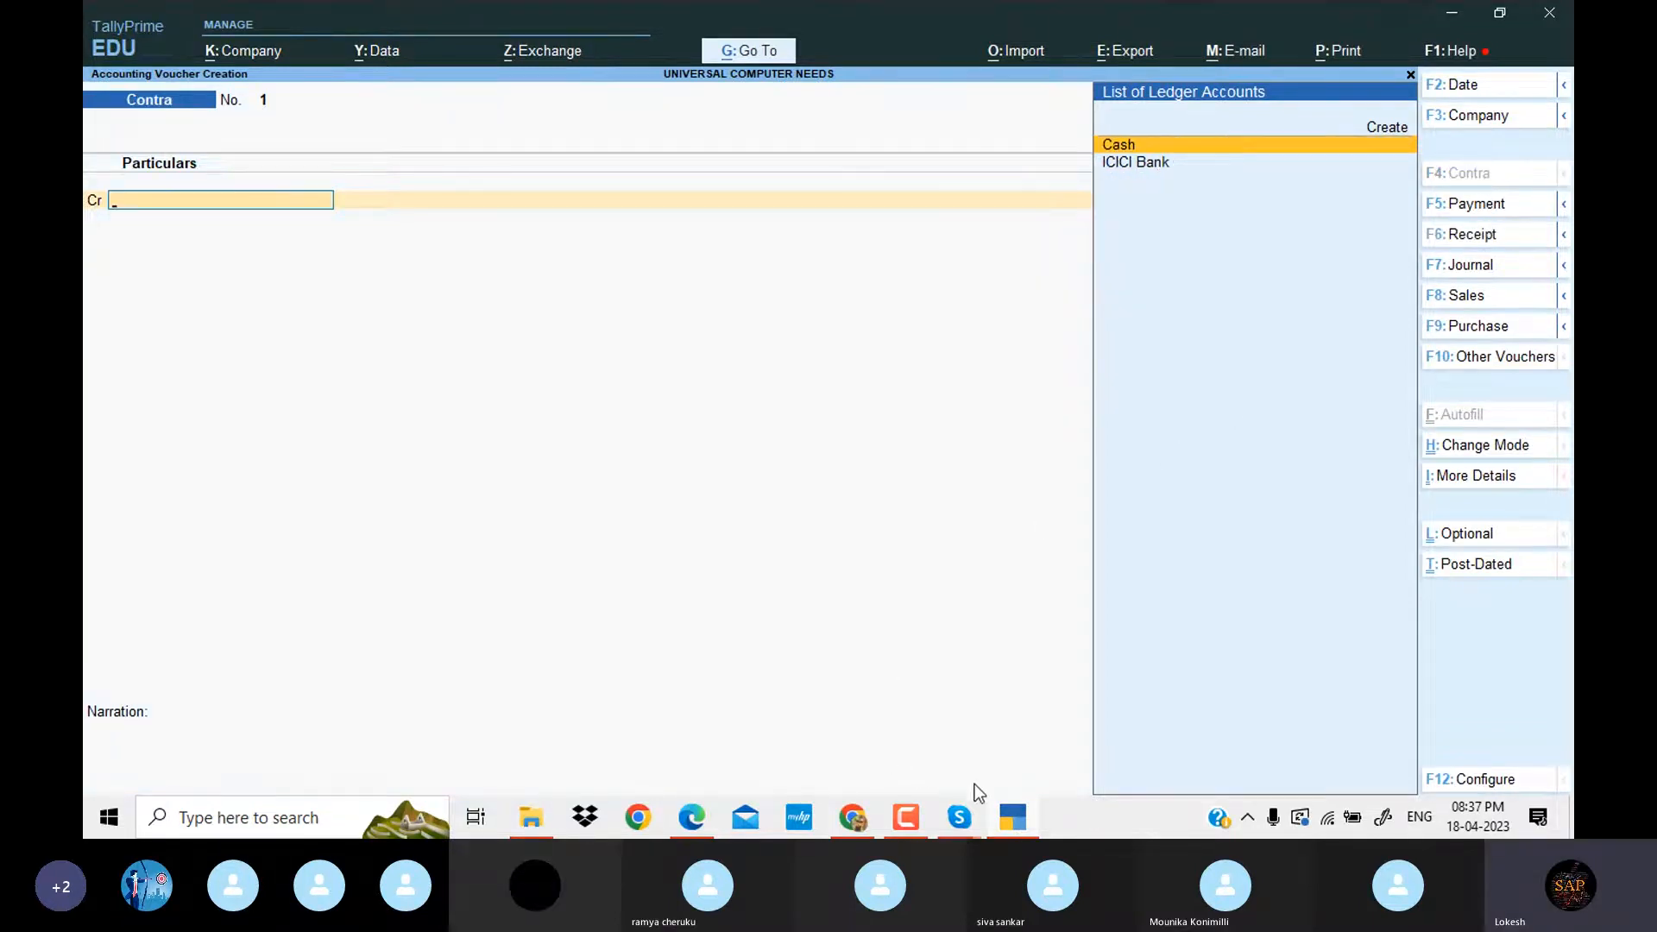
pyautogui.click(1019, 818)
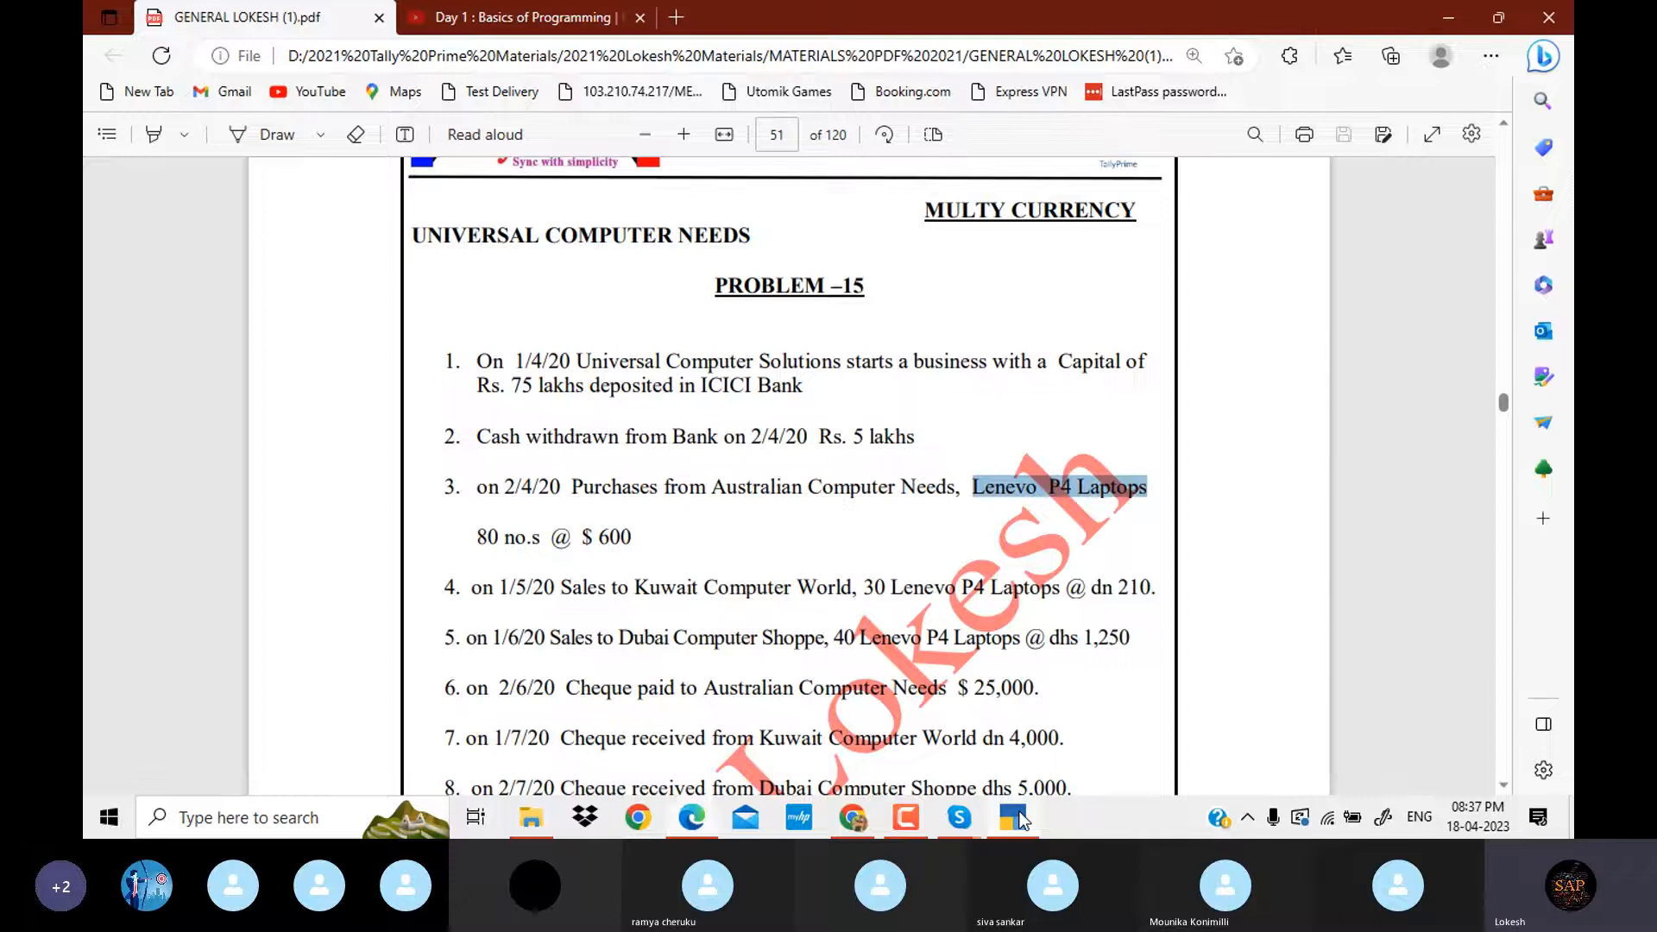
pyautogui.click(1018, 819)
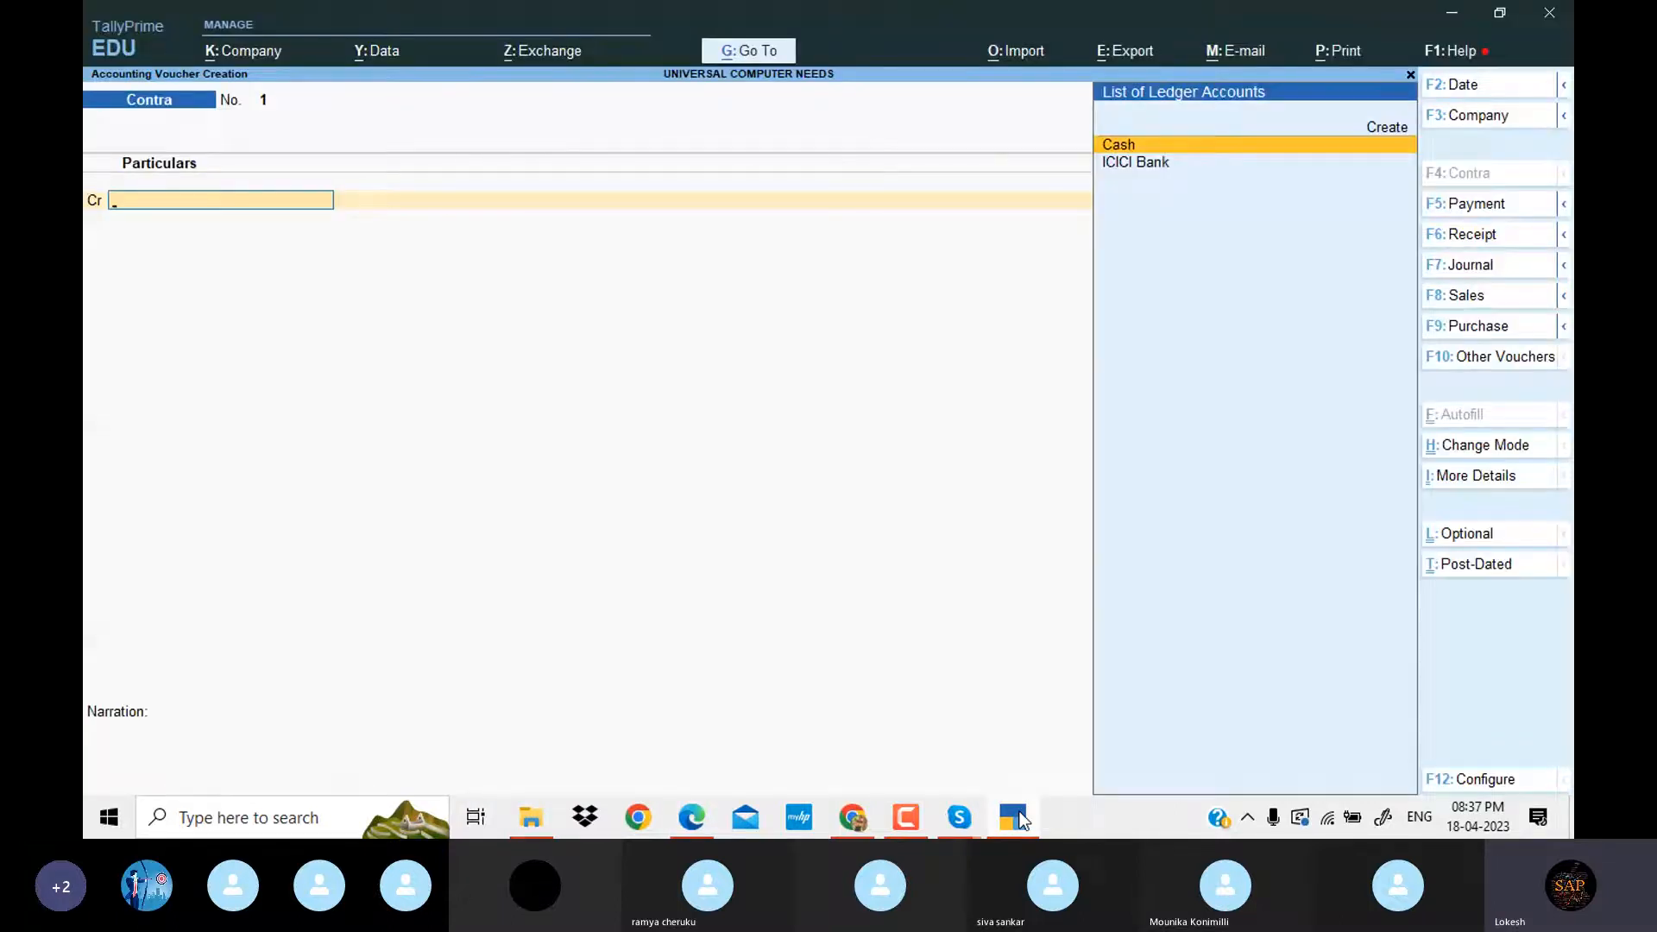
pyautogui.press('Down')
pyautogui.press('Return')
pyautogui.write('500')
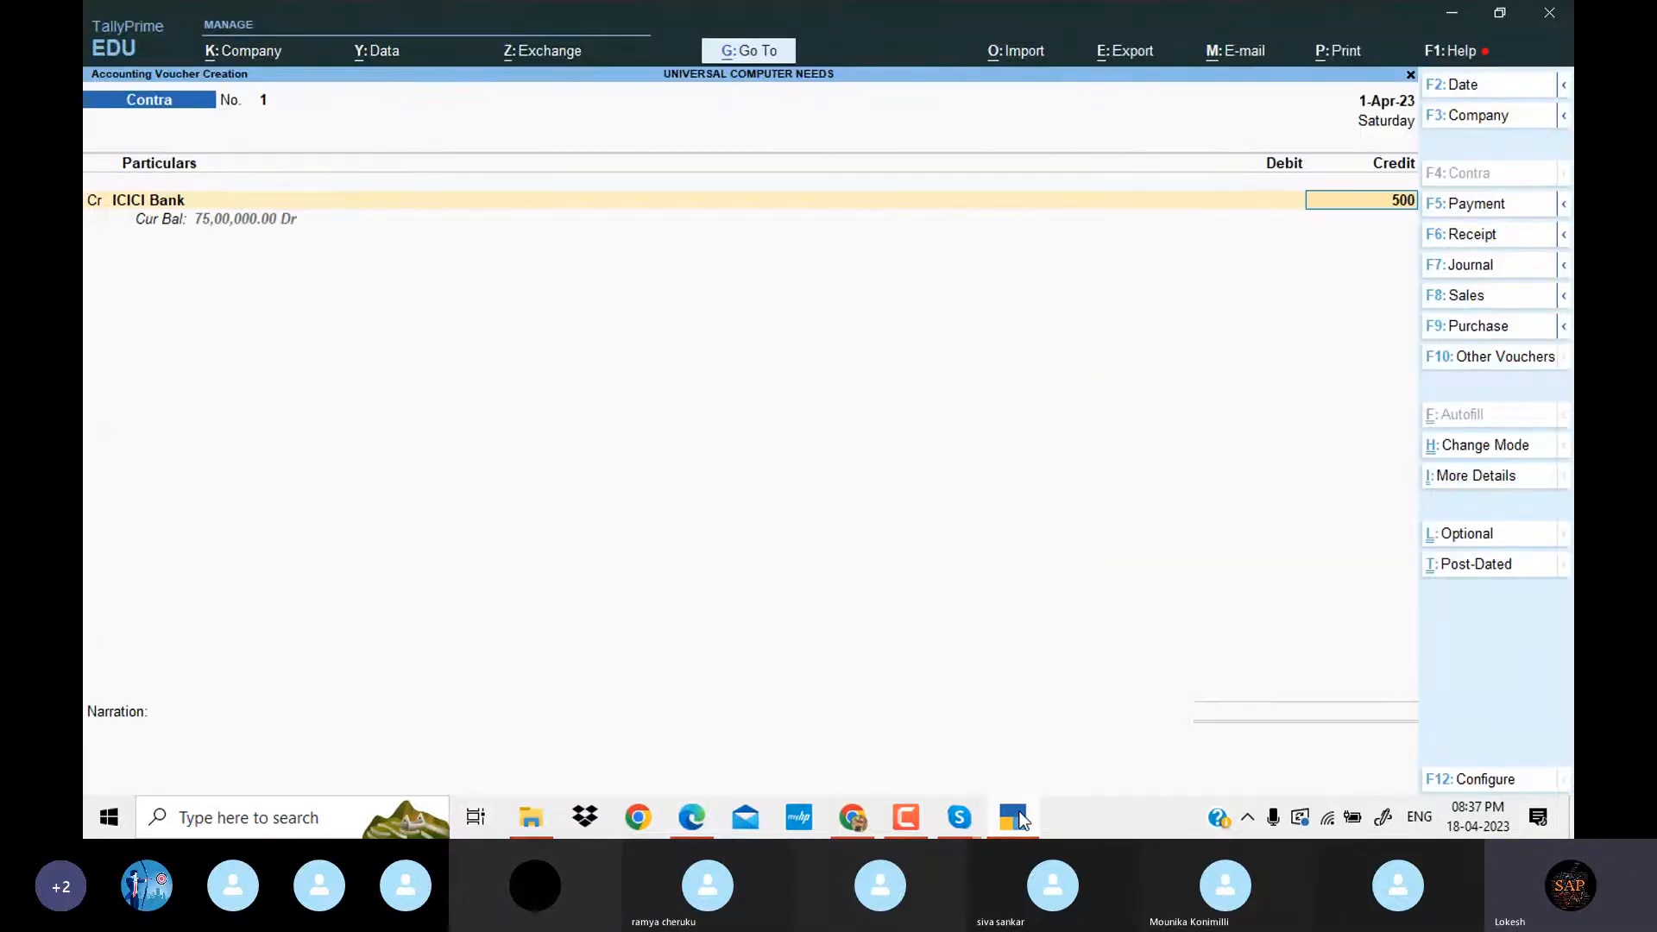
pyautogui.write('000')
pyautogui.press('Return')
pyautogui.hotkey('ctrl', 'a')
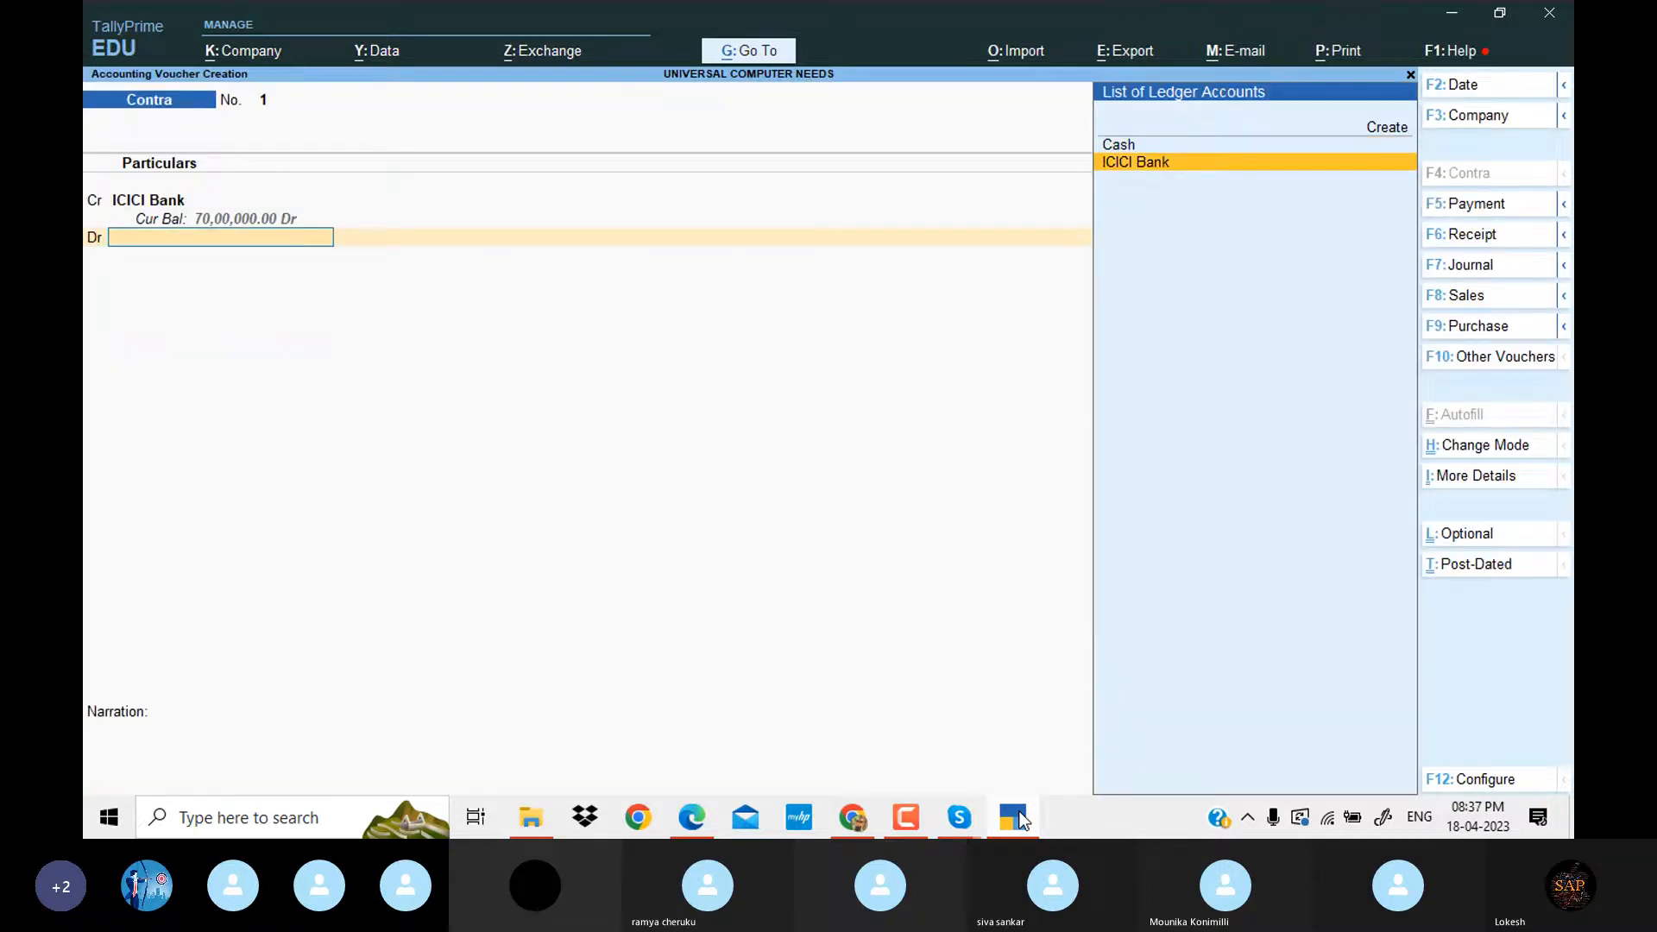
# Debit Cash with the full 5,00,000 and save the contra voucher without a narration.
pyautogui.press('Up')
pyautogui.press('Return')
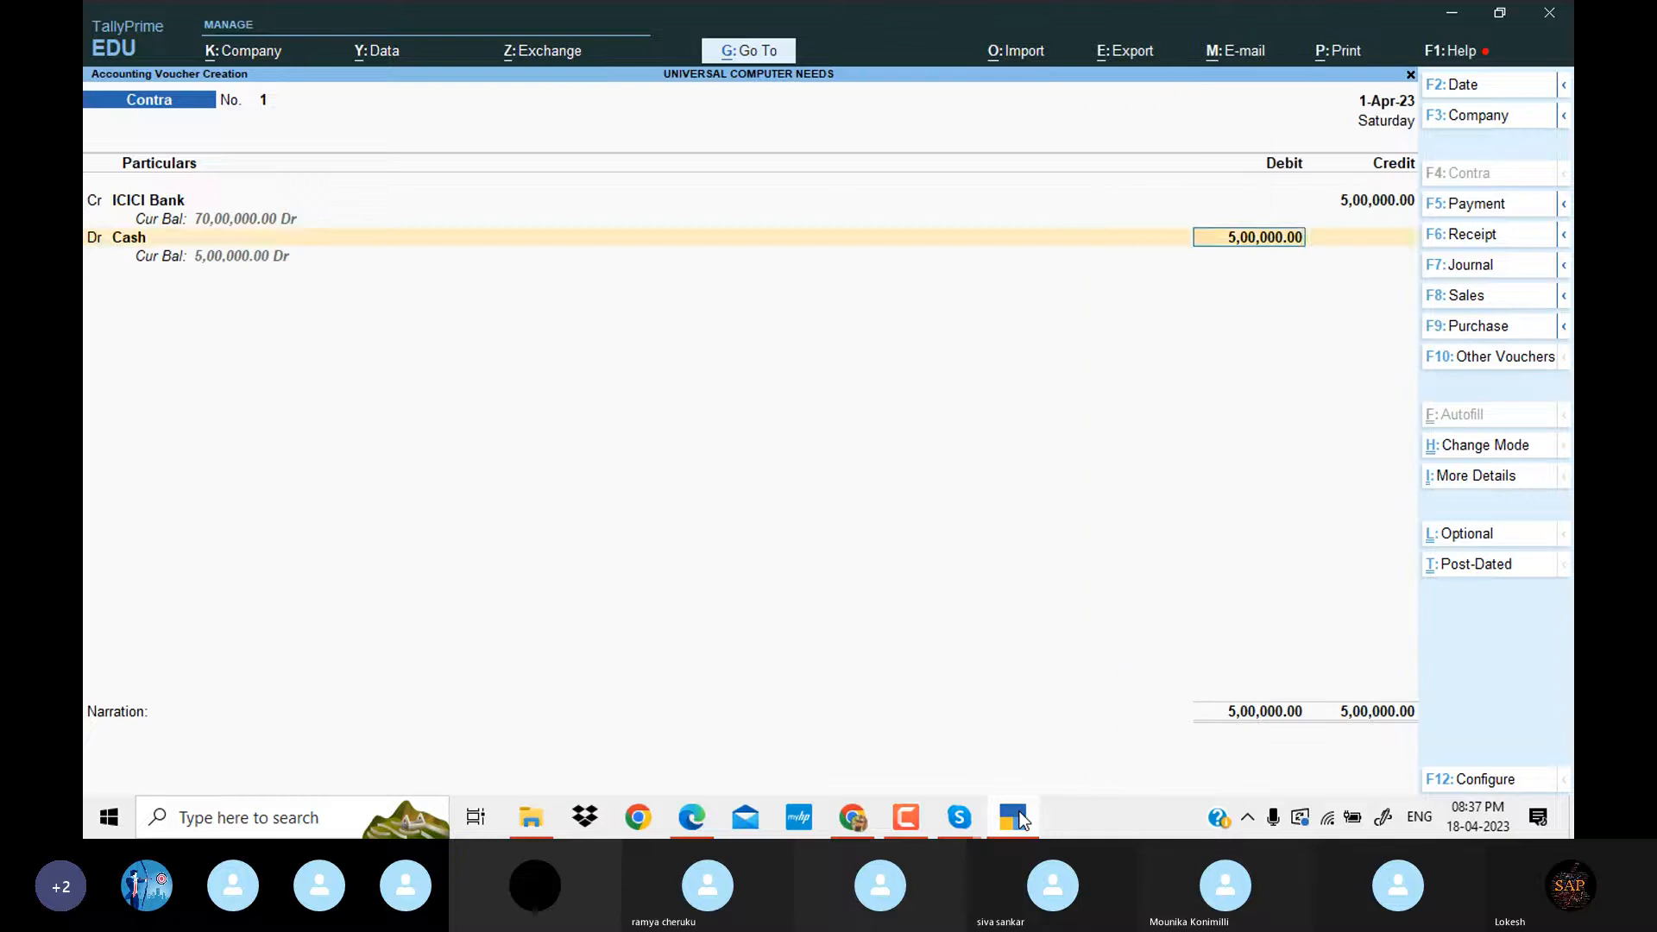
pyautogui.press('Return')
pyautogui.press('Return')
pyautogui.press('Return')
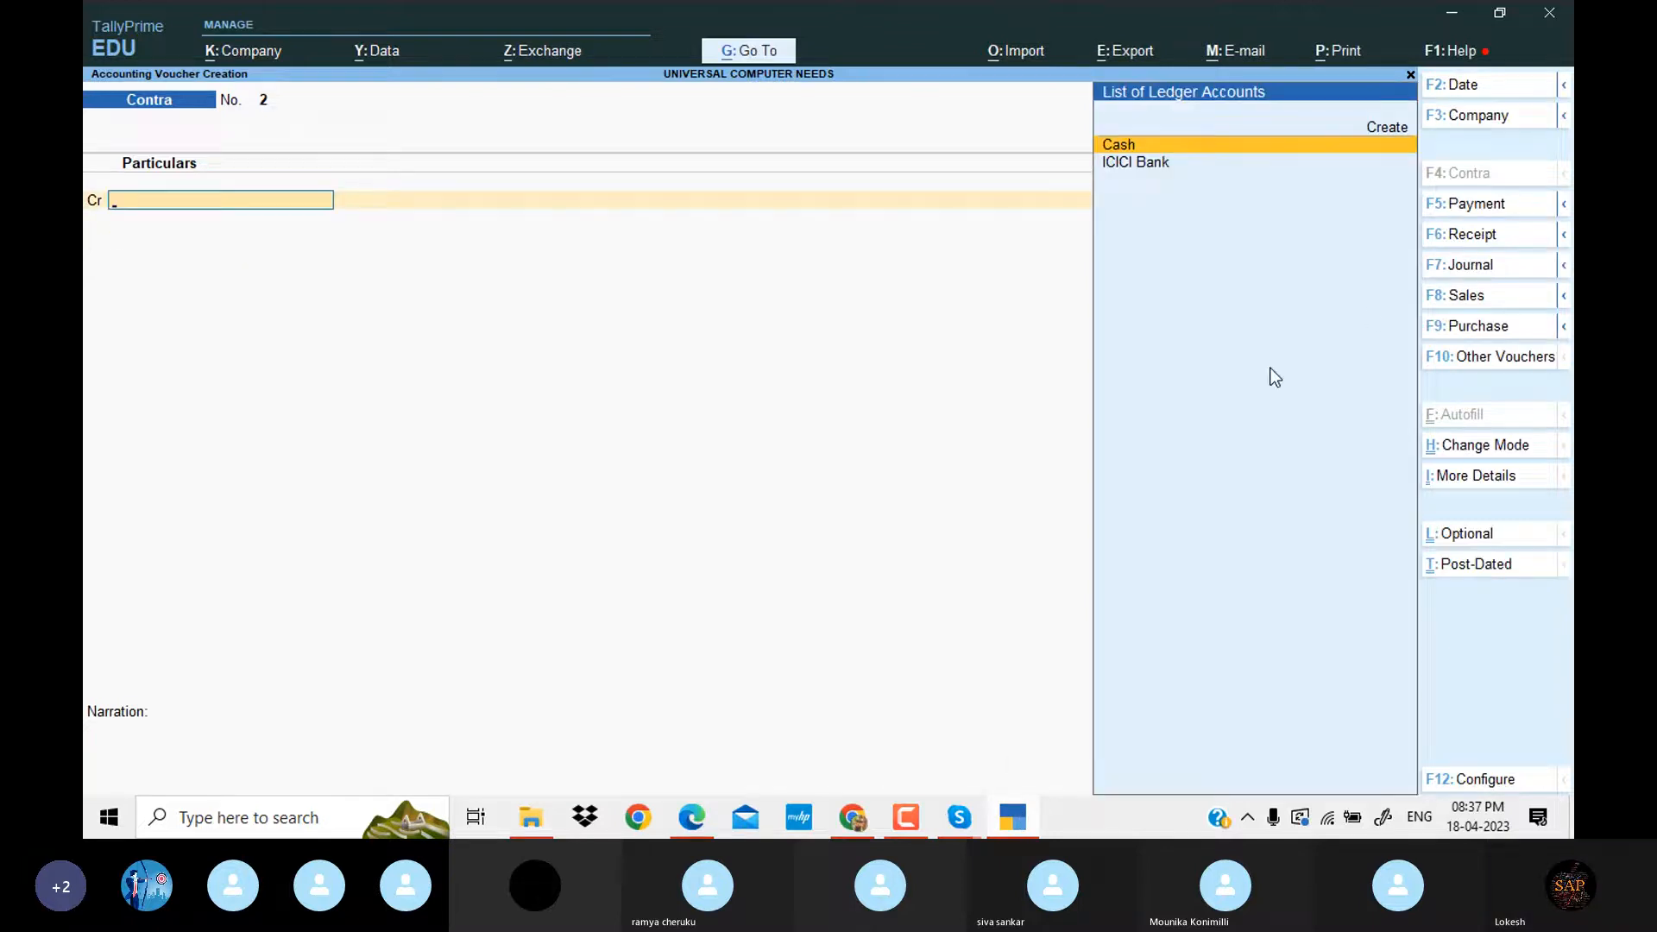
# Start a purchase voucher with party Australian Computer Needs and the Purchase ledger, leaving the supplier invoice and receipt details blank.
pyautogui.click(1495, 333)
pyautogui.press('Return')
pyautogui.press('Return')
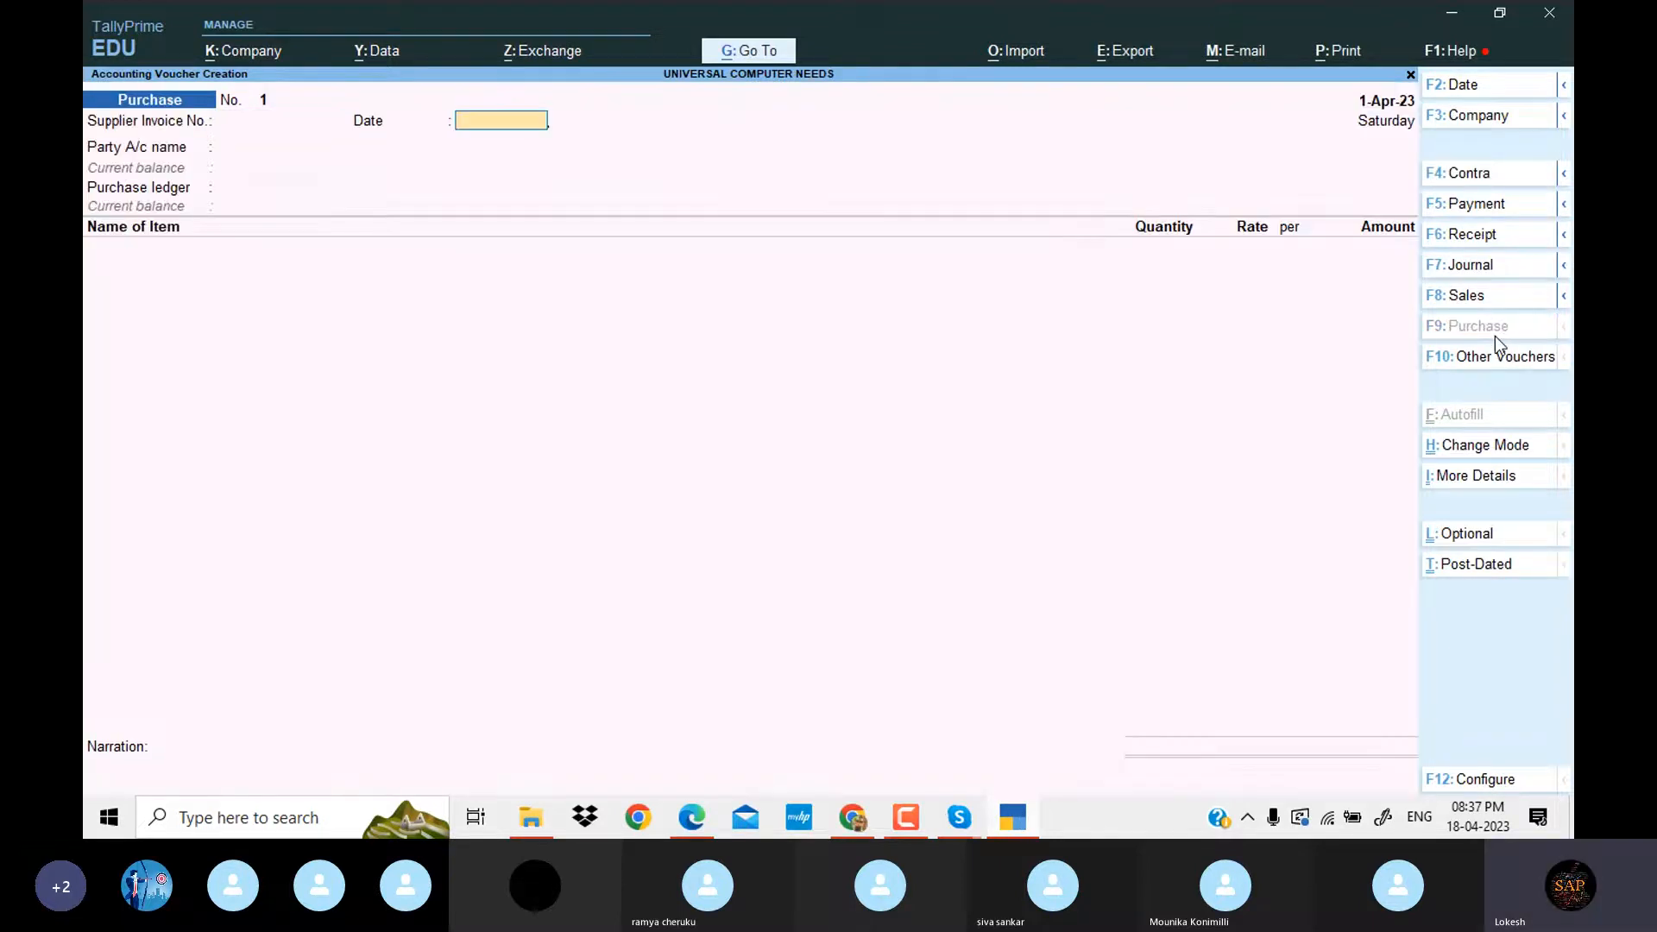
pyautogui.press('Return')
pyautogui.press('Return')
pyautogui.press('Return')
pyautogui.press('Return')
pyautogui.press('Return')
pyautogui.press('Return')
pyautogui.press('Return')
pyautogui.press('Return')
pyautogui.press('Return')
pyautogui.press('Return')
pyautogui.press('Return')
pyautogui.press('Return')
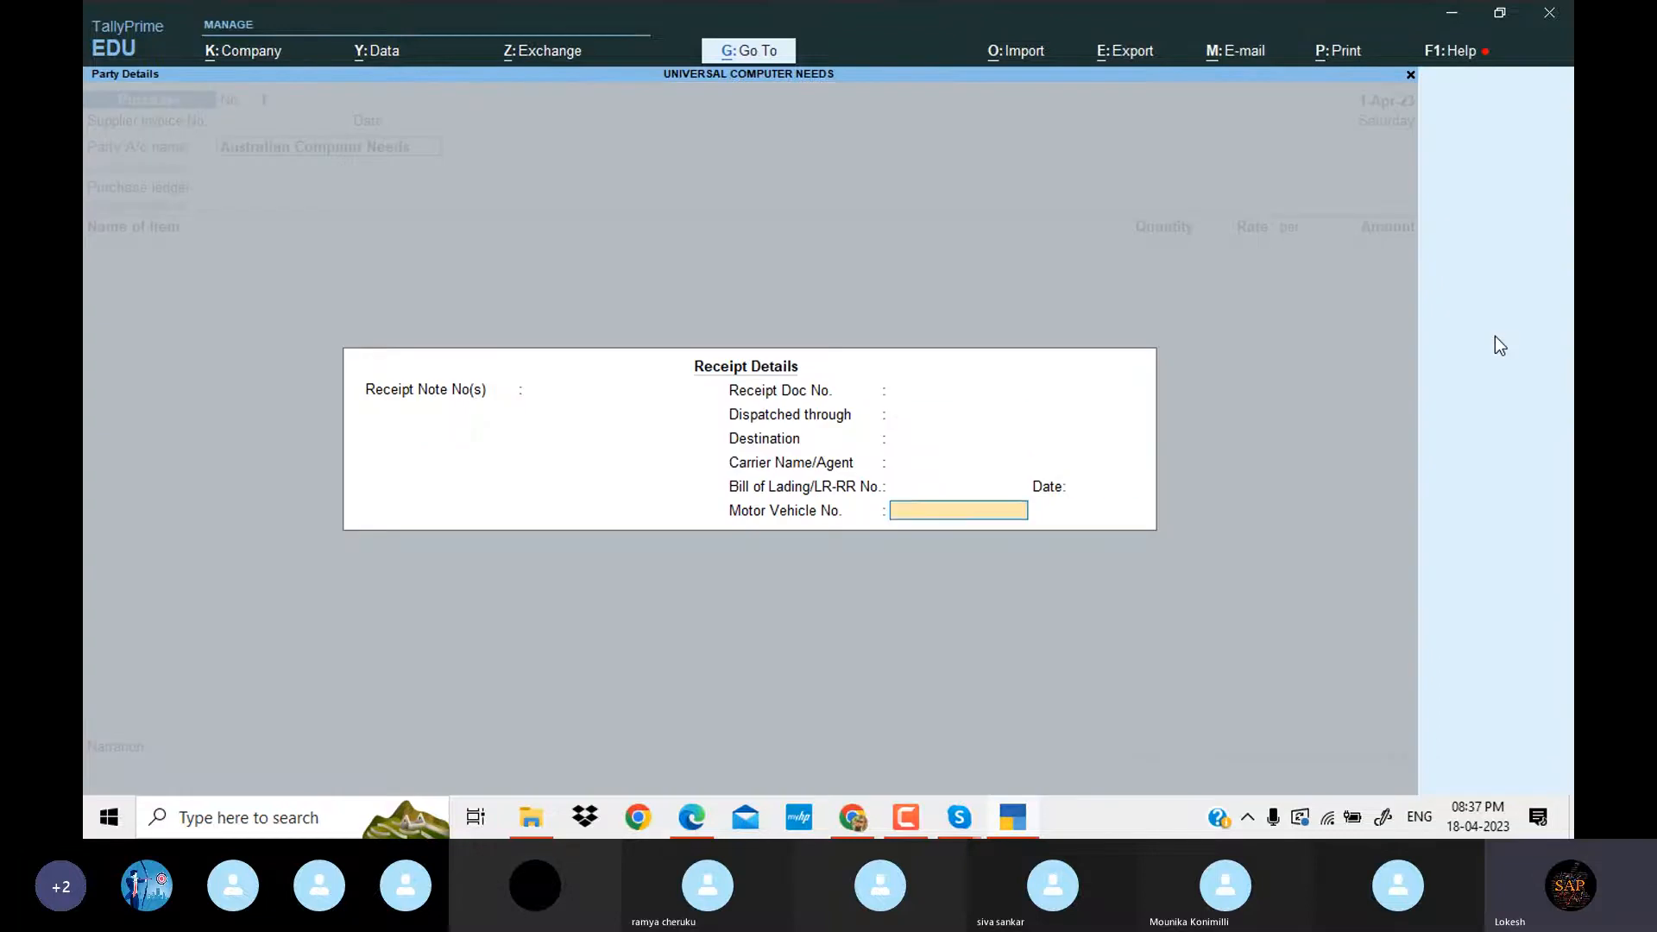
pyautogui.press('Return')
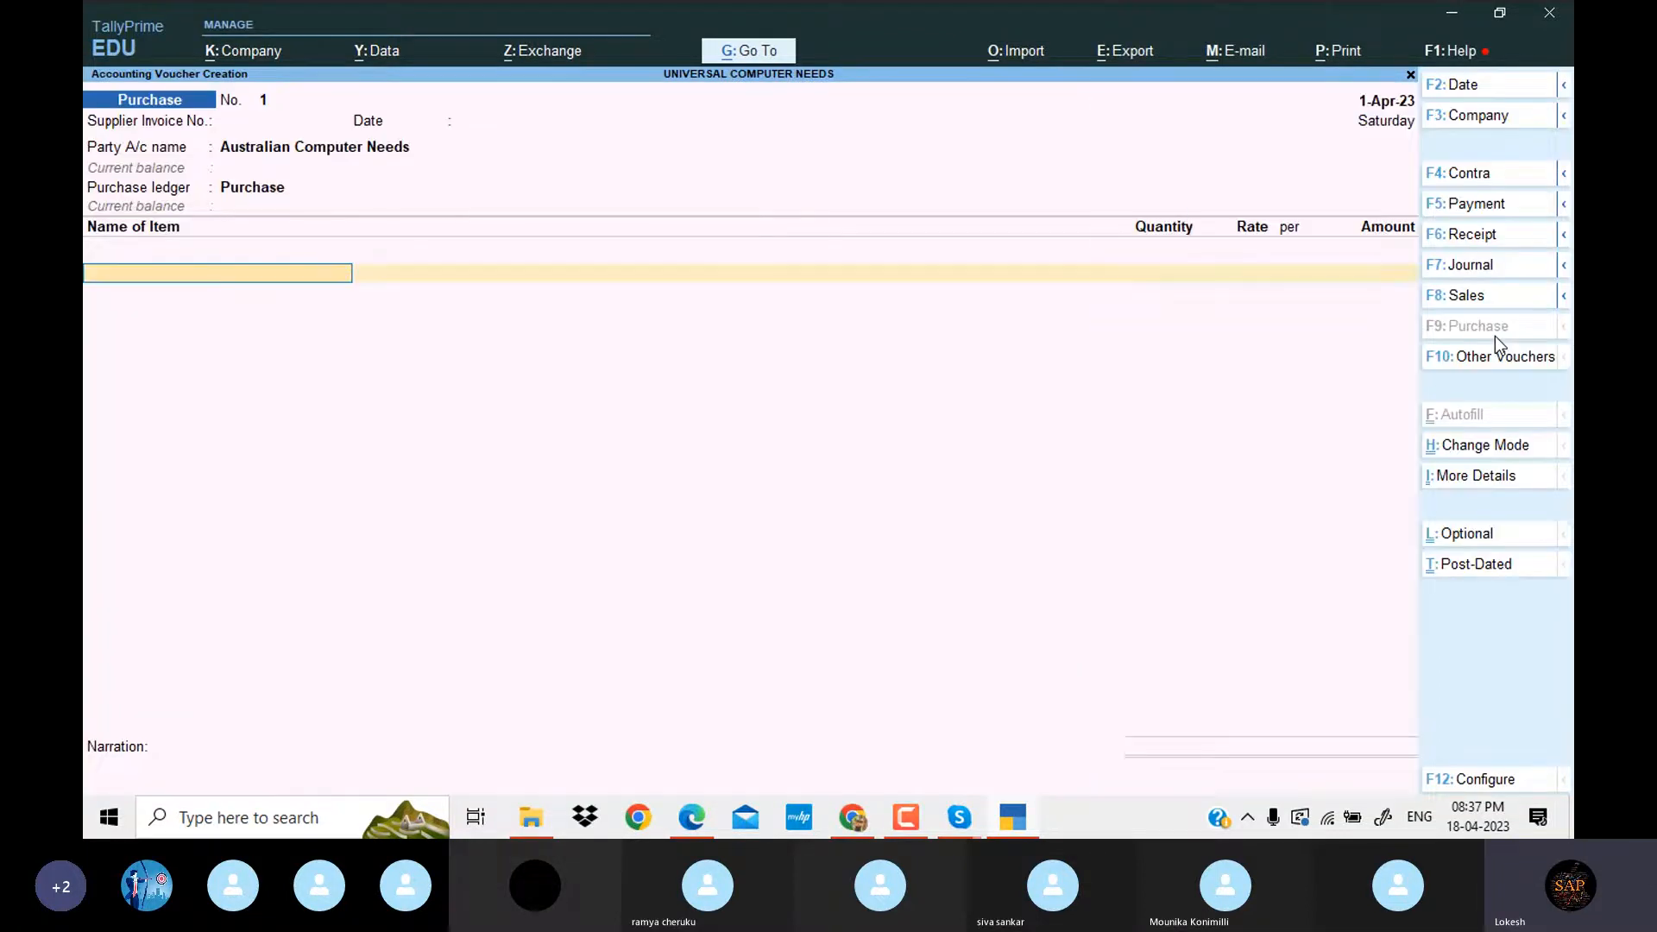
# Add Lenevo P4 Laptops to the purchase with quantity 80 and rate $600, checking transaction 3 in the problem PDF.
pyautogui.press('Return')
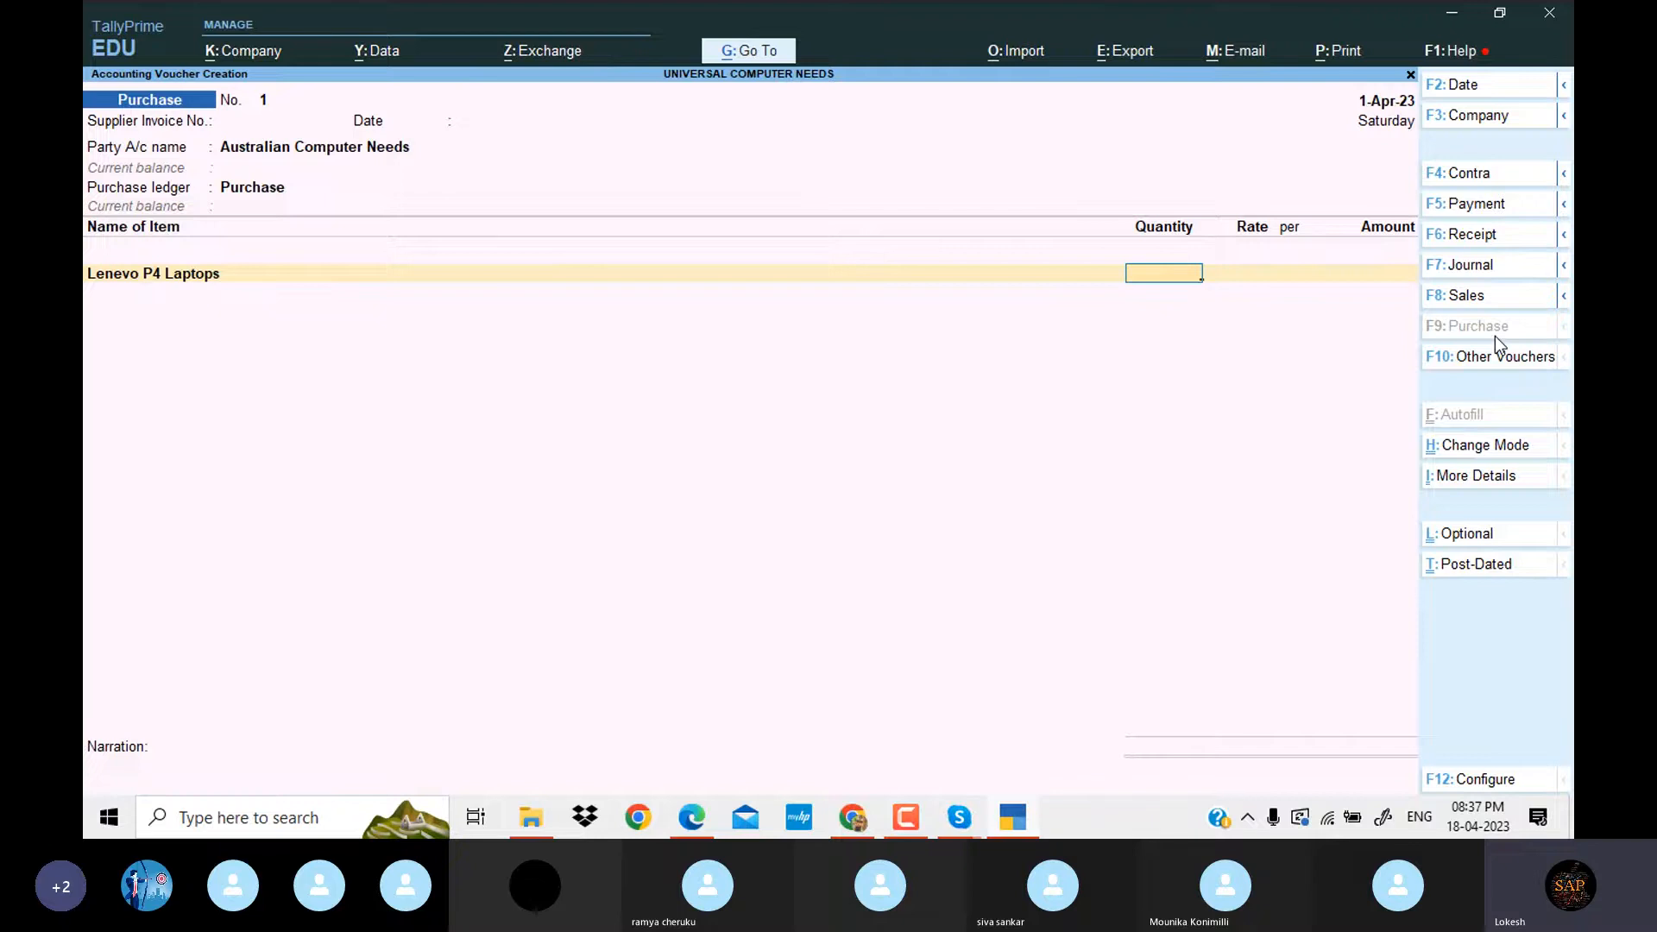
pyautogui.click(1011, 816)
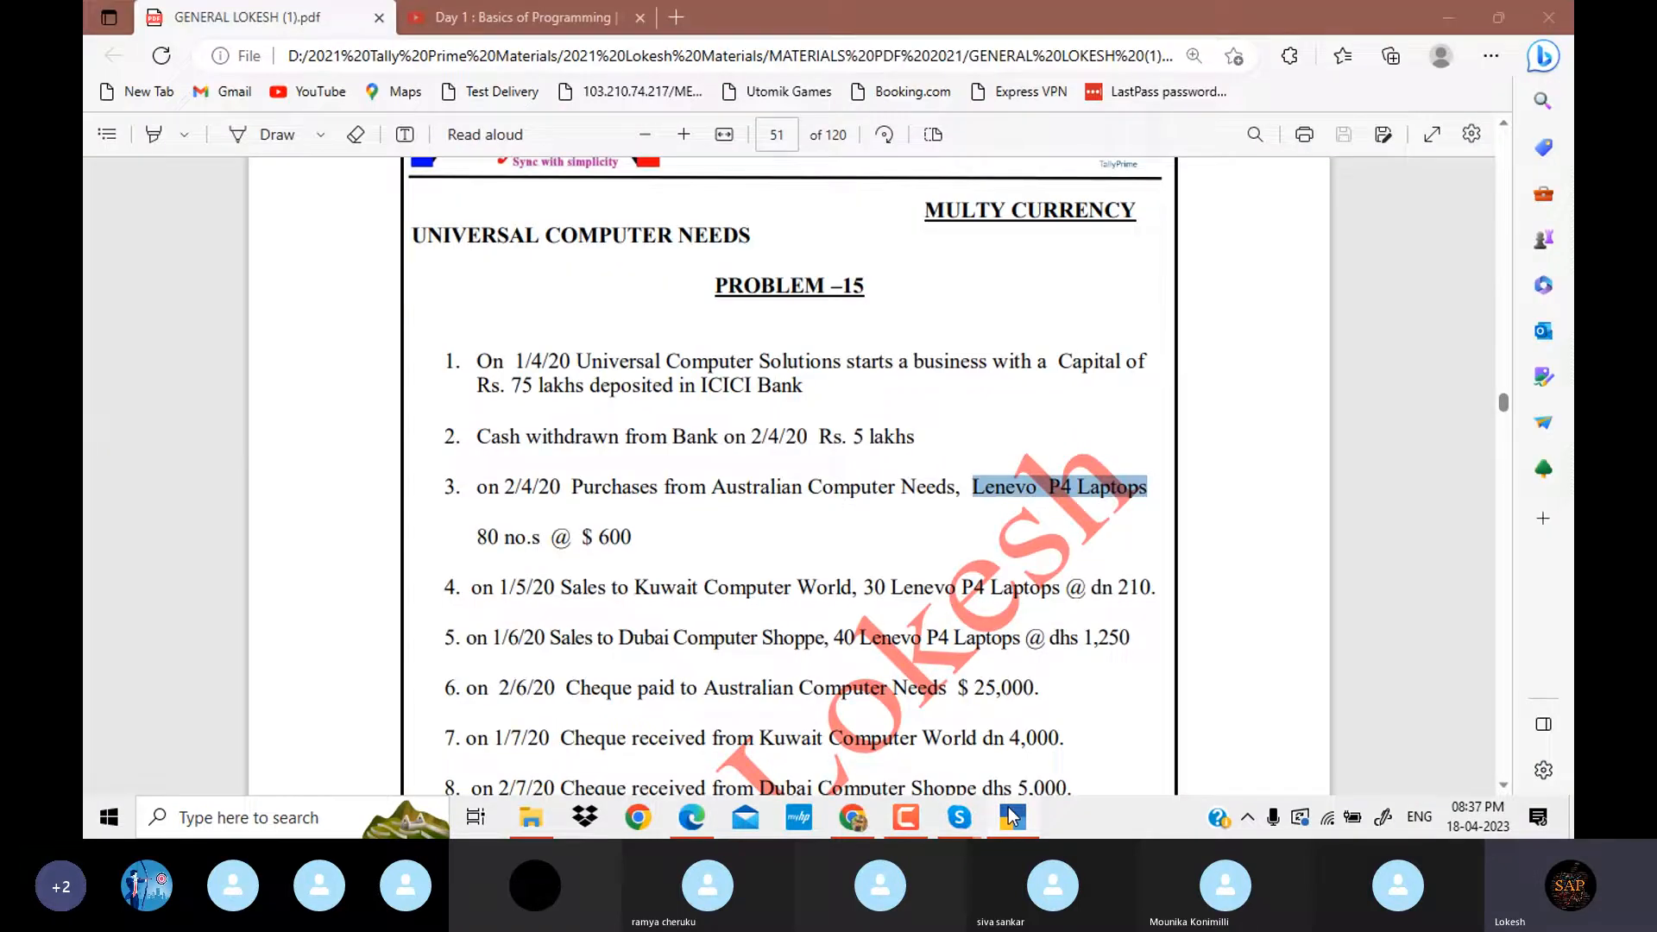
pyautogui.click(1012, 816)
pyautogui.write('8')
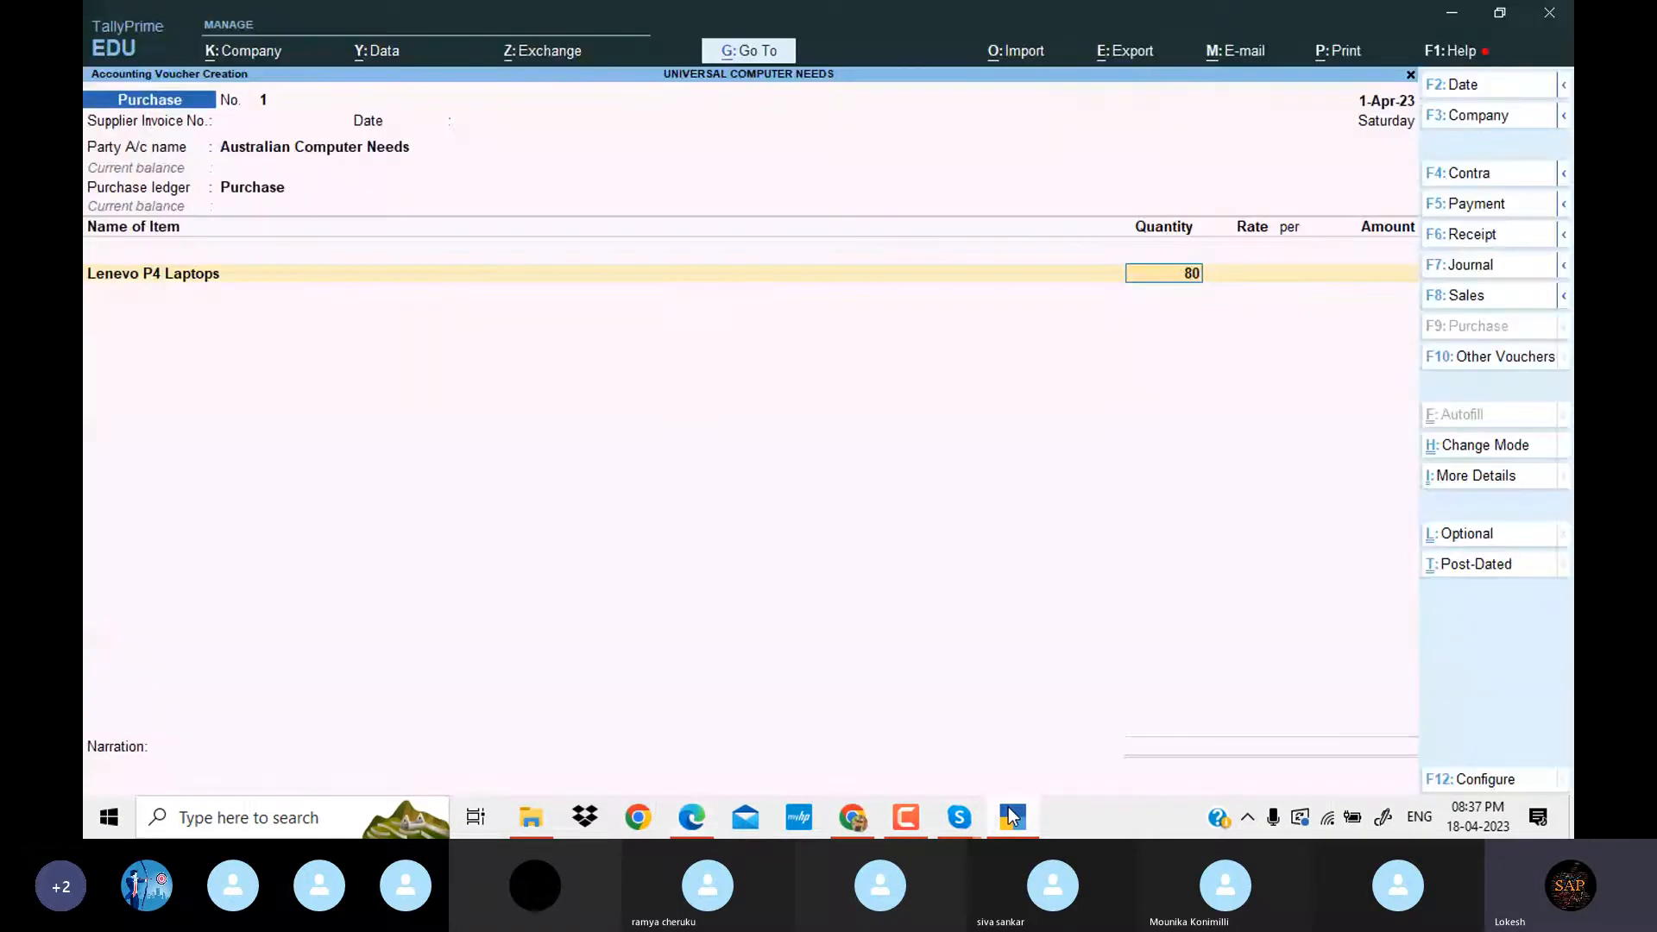
pyautogui.write('0')
pyautogui.press('Return')
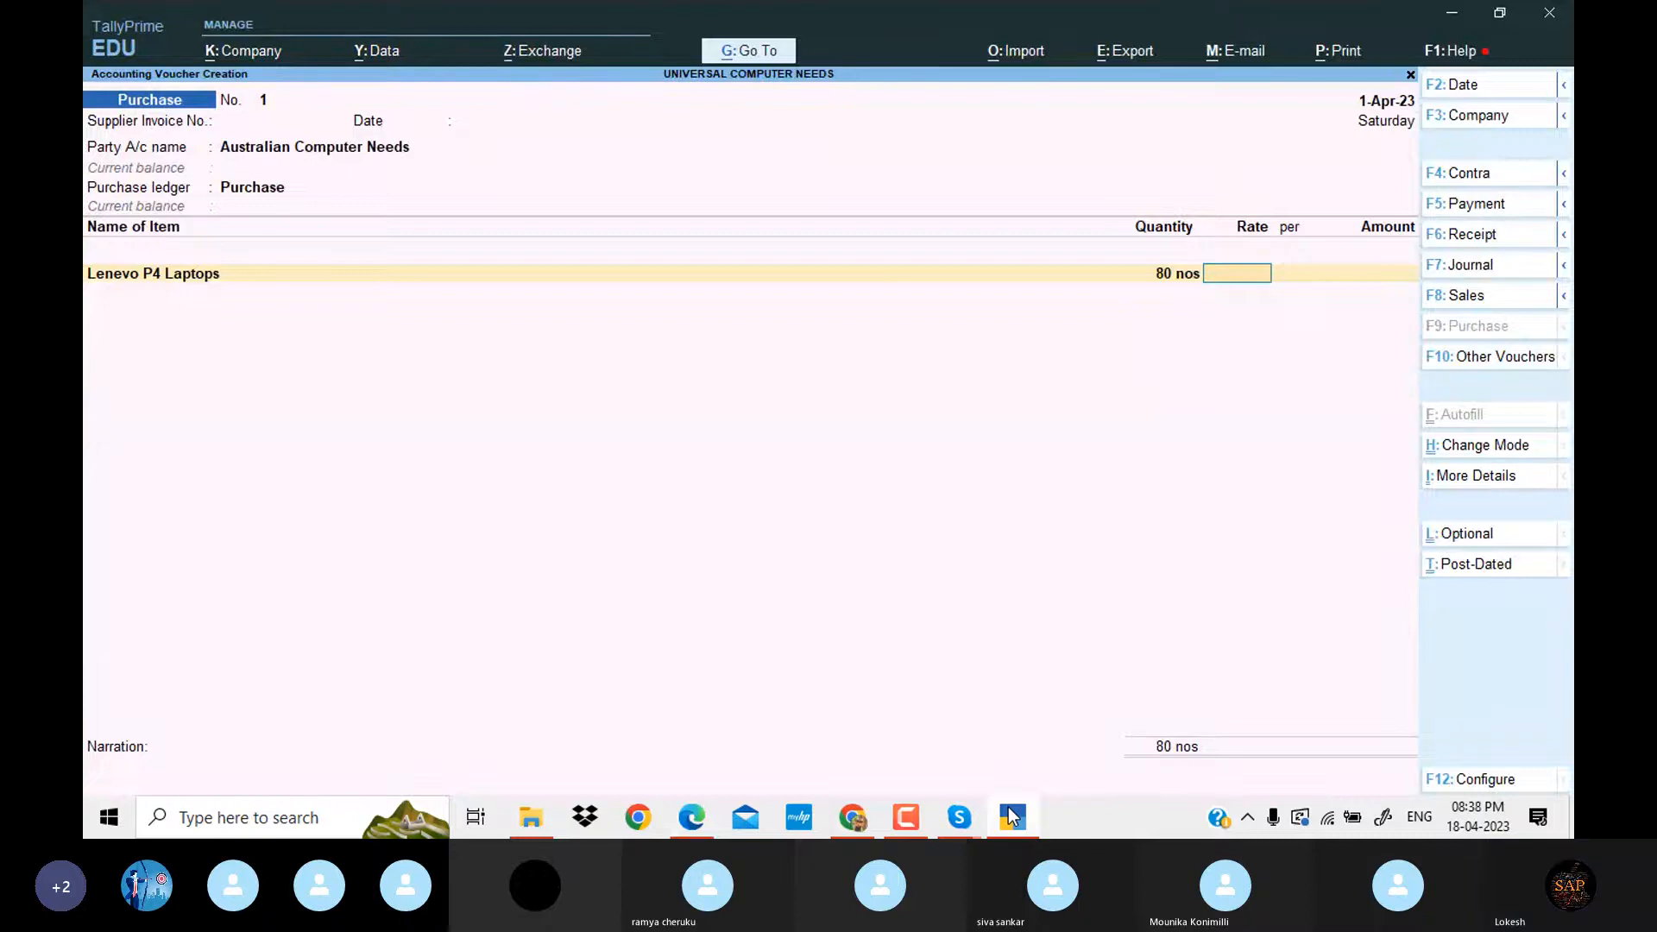
pyautogui.write('$600')
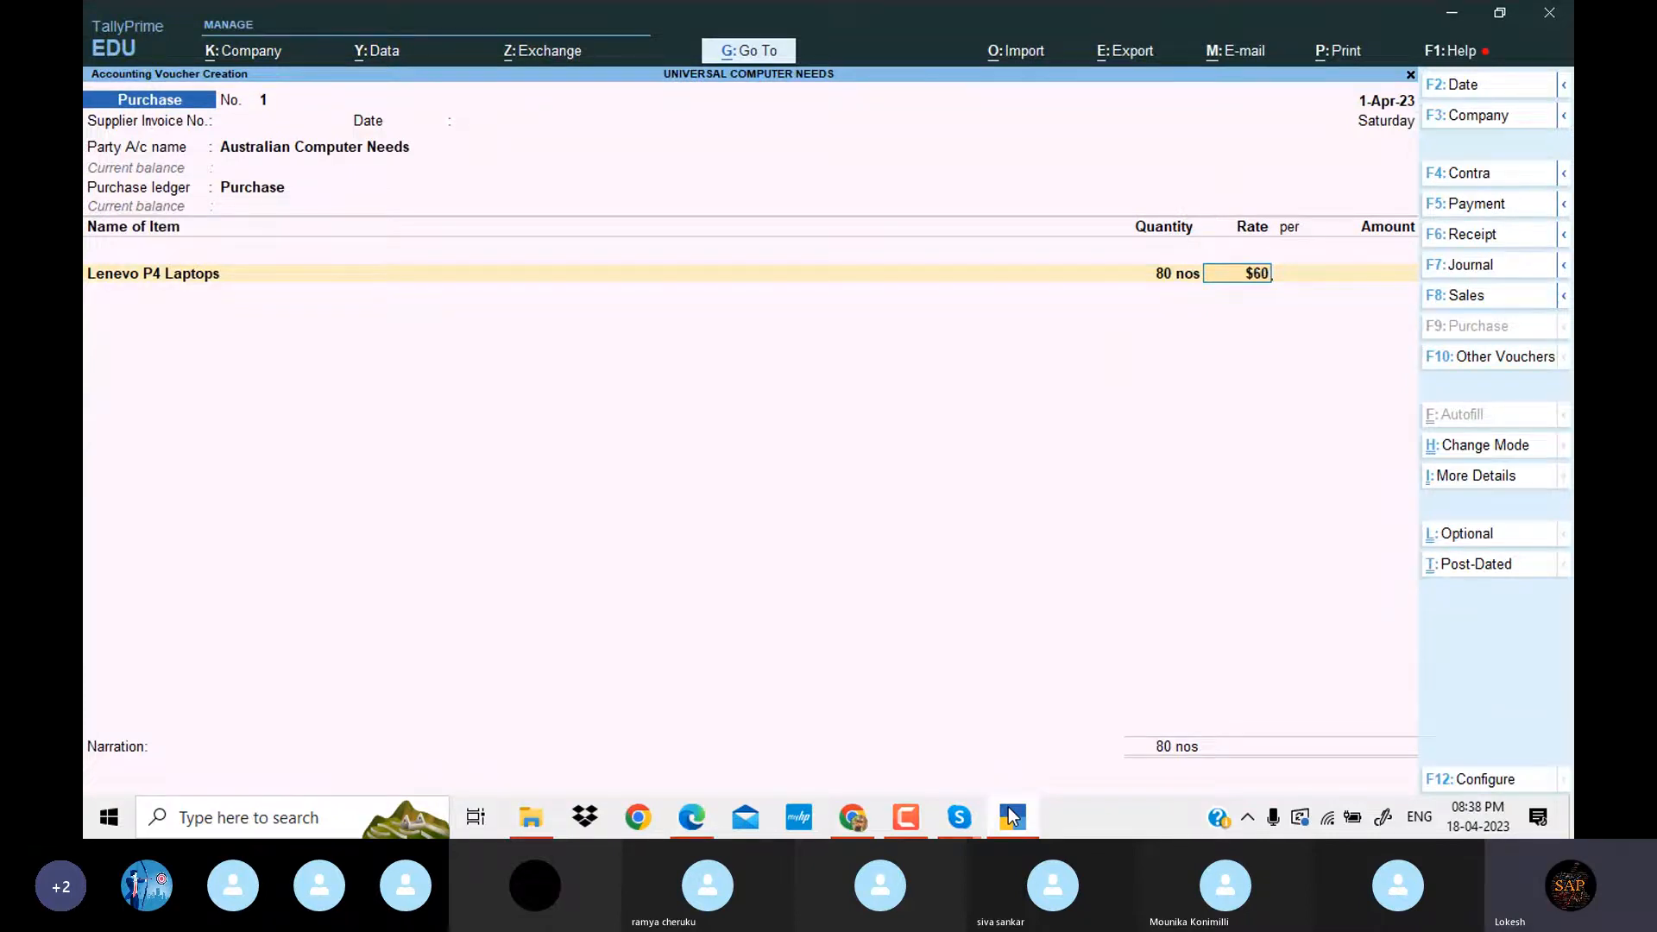
pyautogui.press('Return')
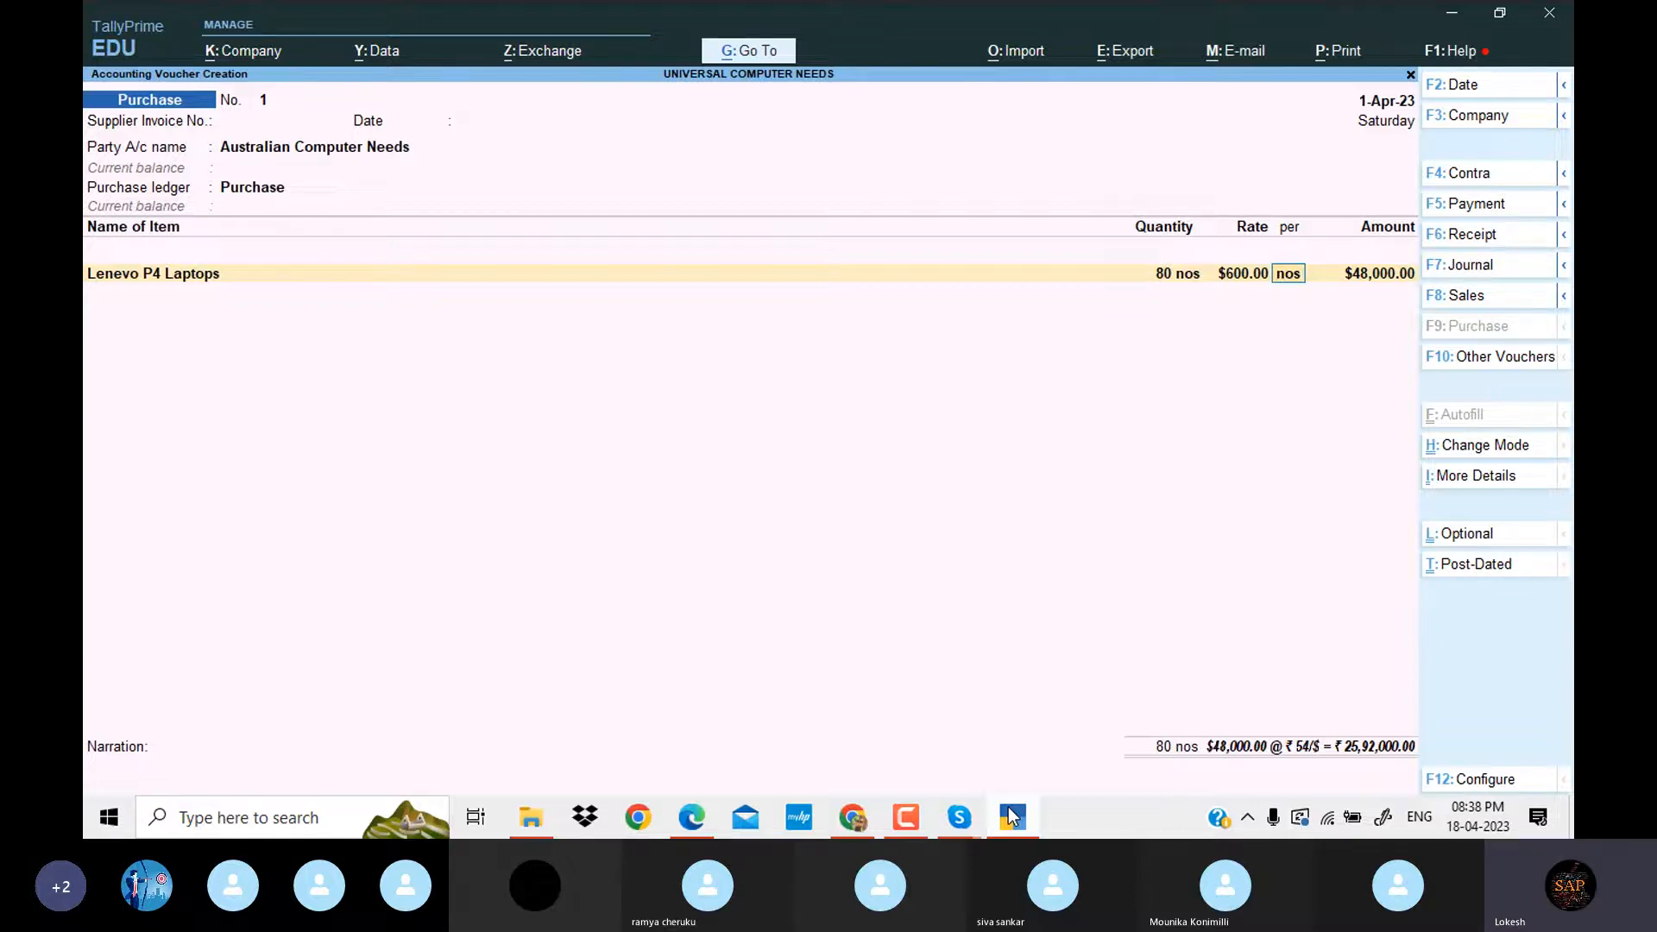
# Accept the ₹ 54/$ exchange rate for the laptops, end the item list and save the purchase voucher.
pyautogui.press('Return')
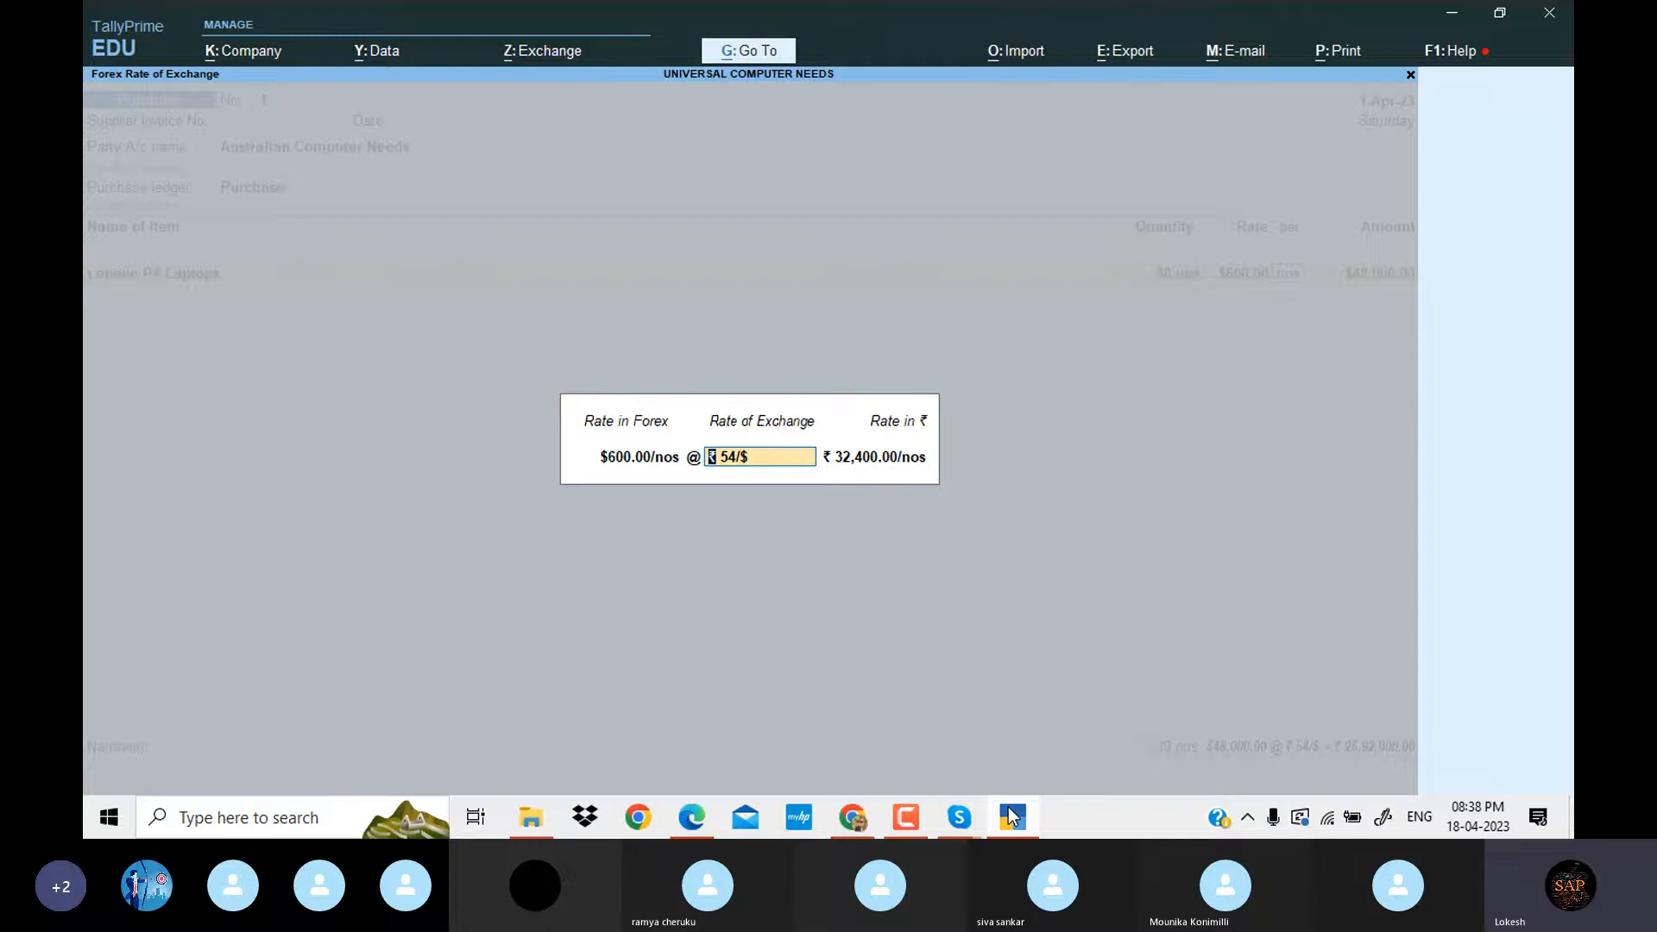
pyautogui.press('Return')
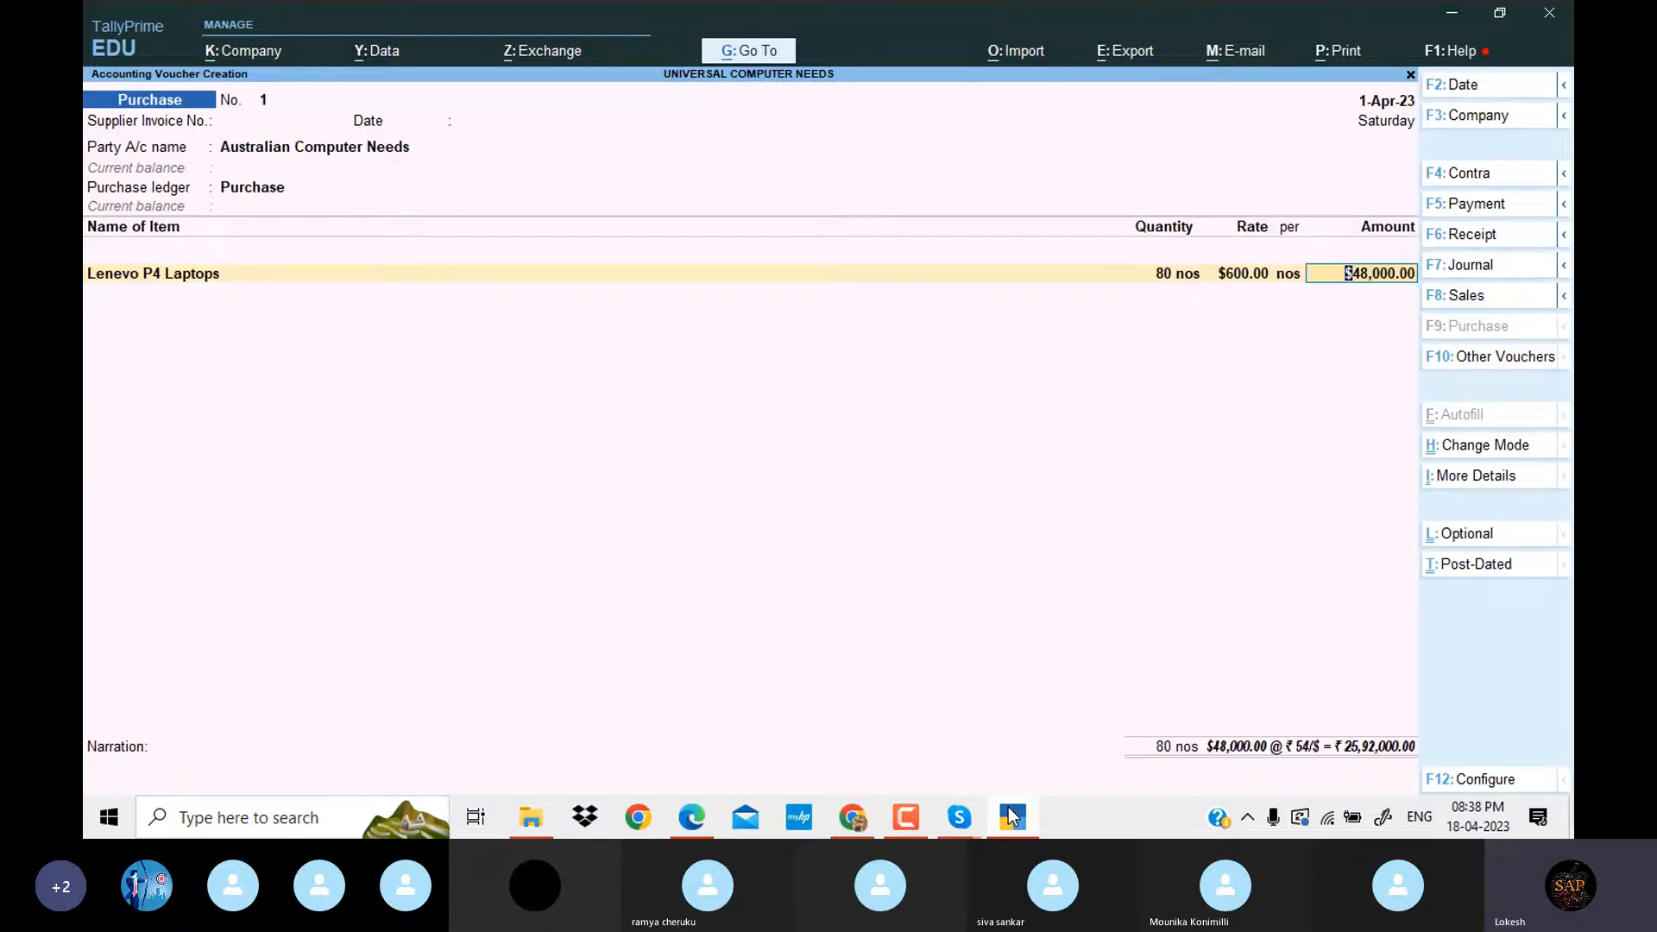
pyautogui.press('Return')
pyautogui.press('Return')
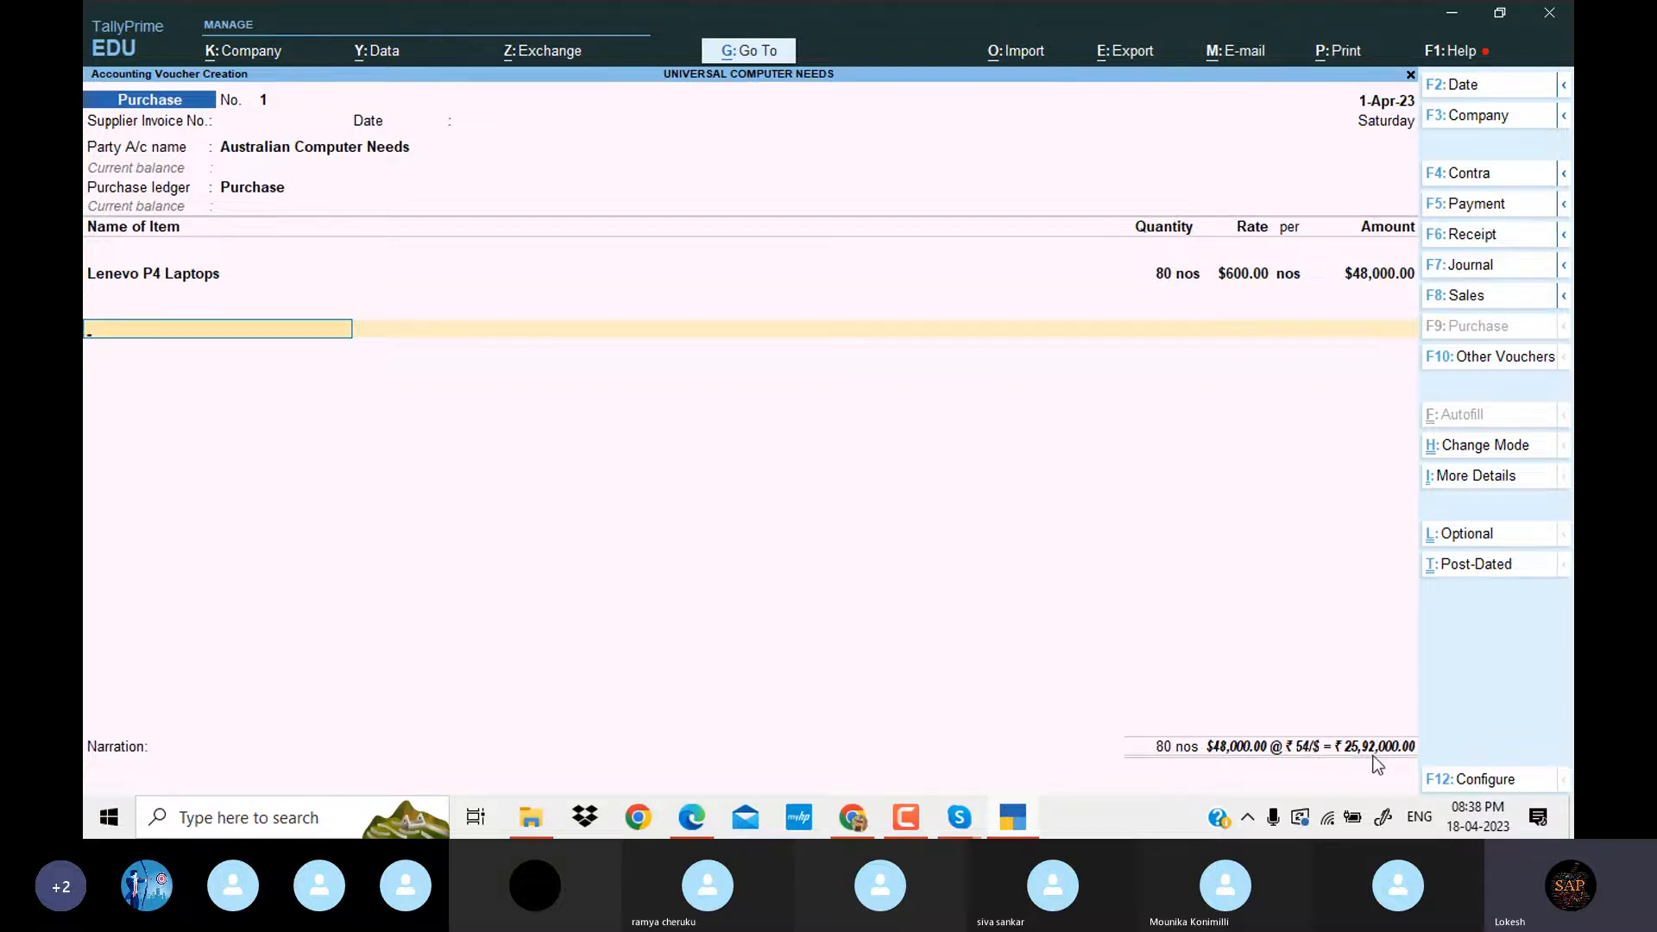
pyautogui.press('Return')
pyautogui.press('Return')
pyautogui.press('Return')
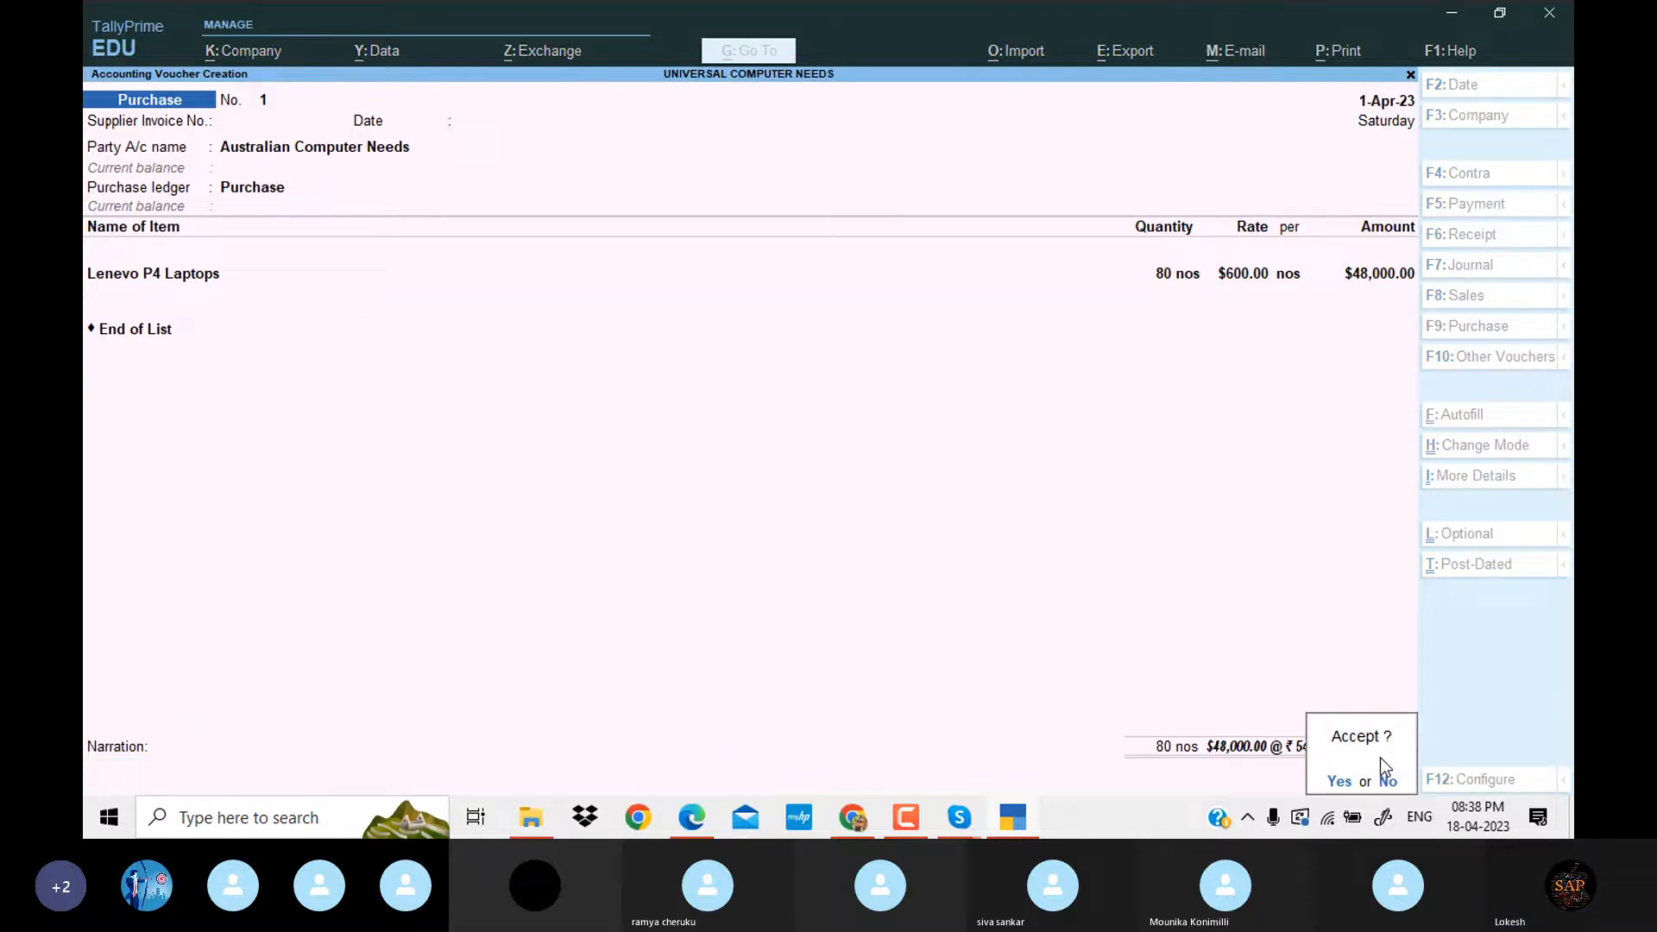
pyautogui.press('Return')
# Start a sales voucher with Kuwait Computer World as the party, leaving the dispatch details blank.
pyautogui.click(1495, 302)
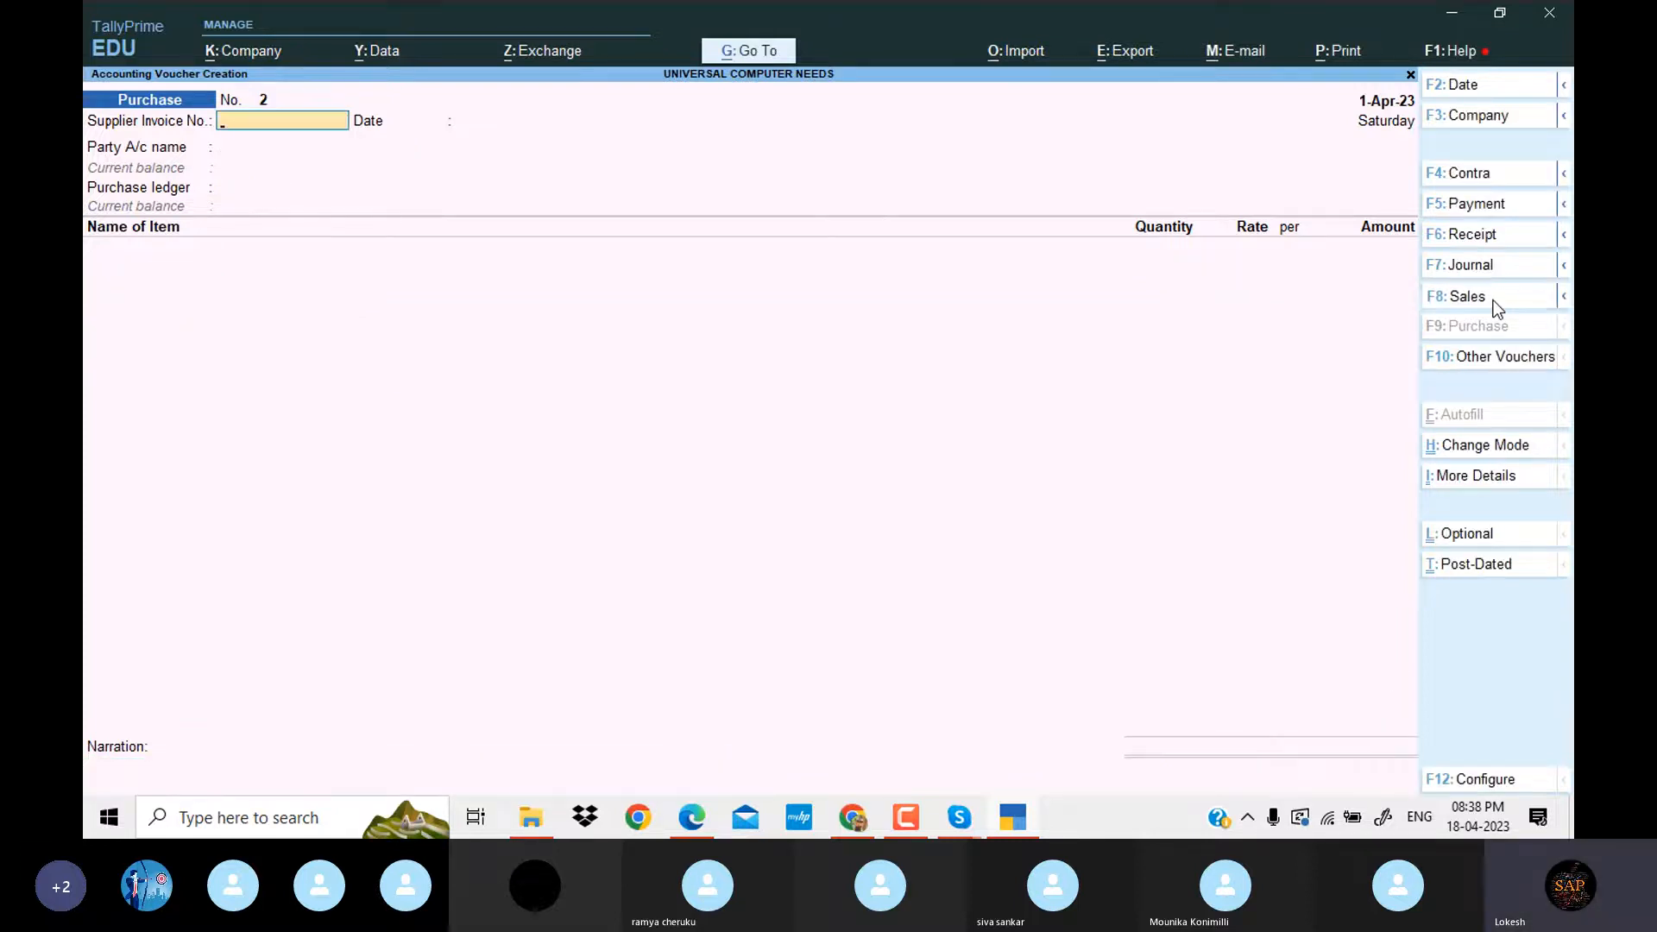
pyautogui.write('k')
pyautogui.press('Return')
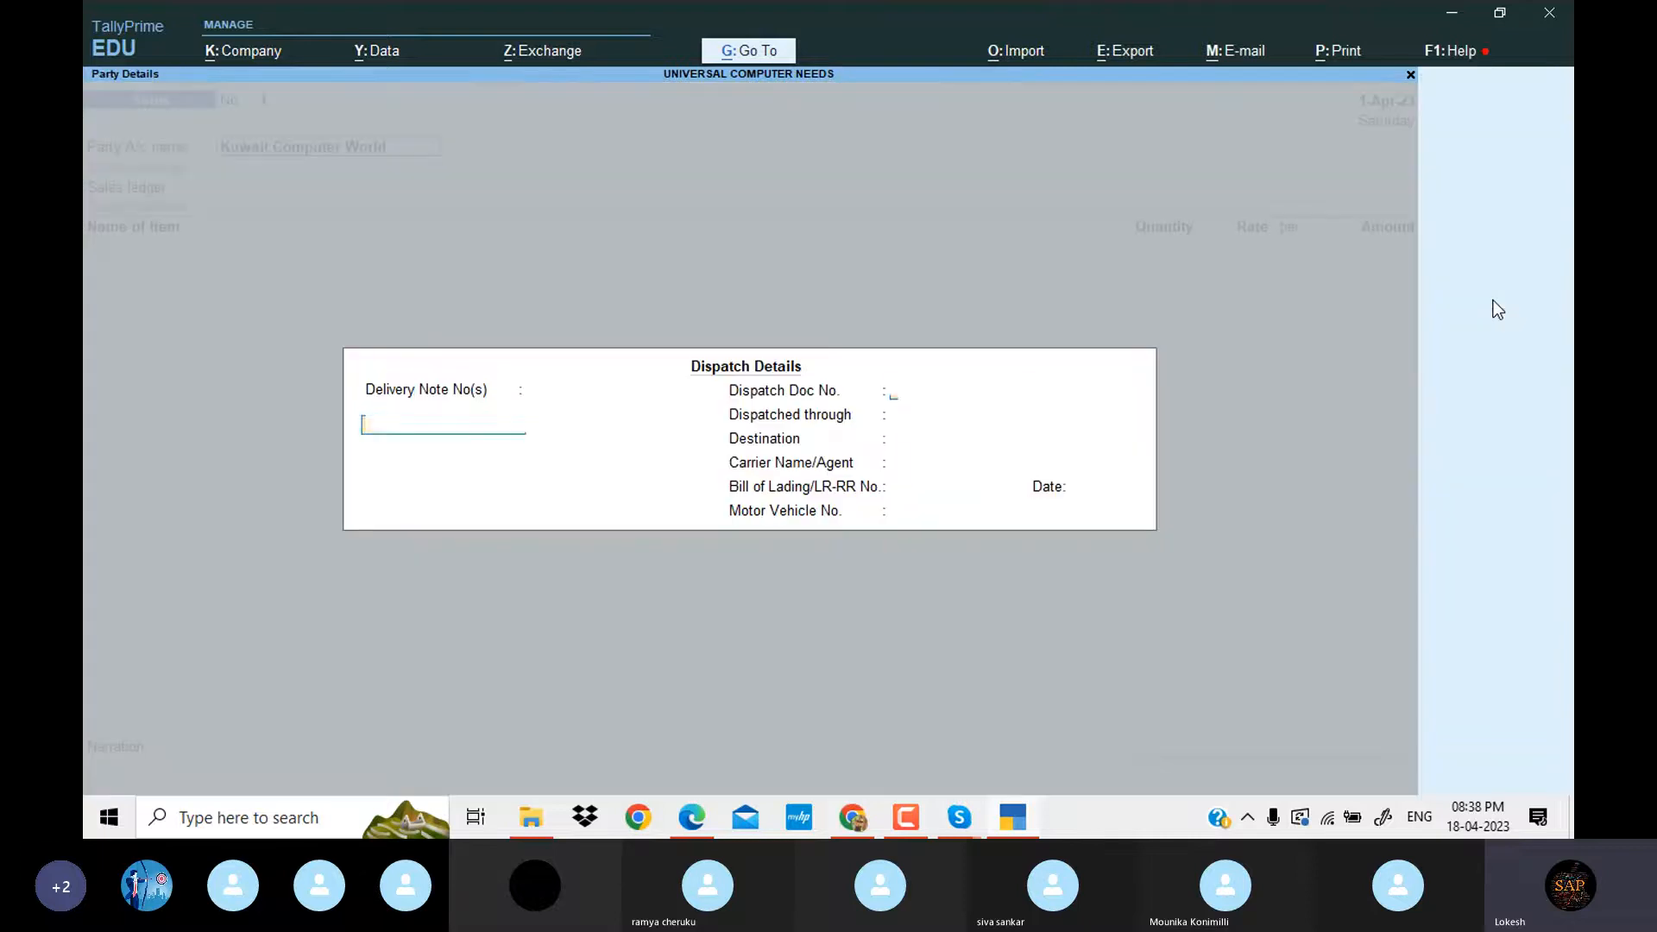
pyautogui.press('Return')
pyautogui.press('Return')
pyautogui.press('Return')
pyautogui.press('Return')
pyautogui.press('Return')
pyautogui.press('Return')
pyautogui.press('Return')
pyautogui.press('Return')
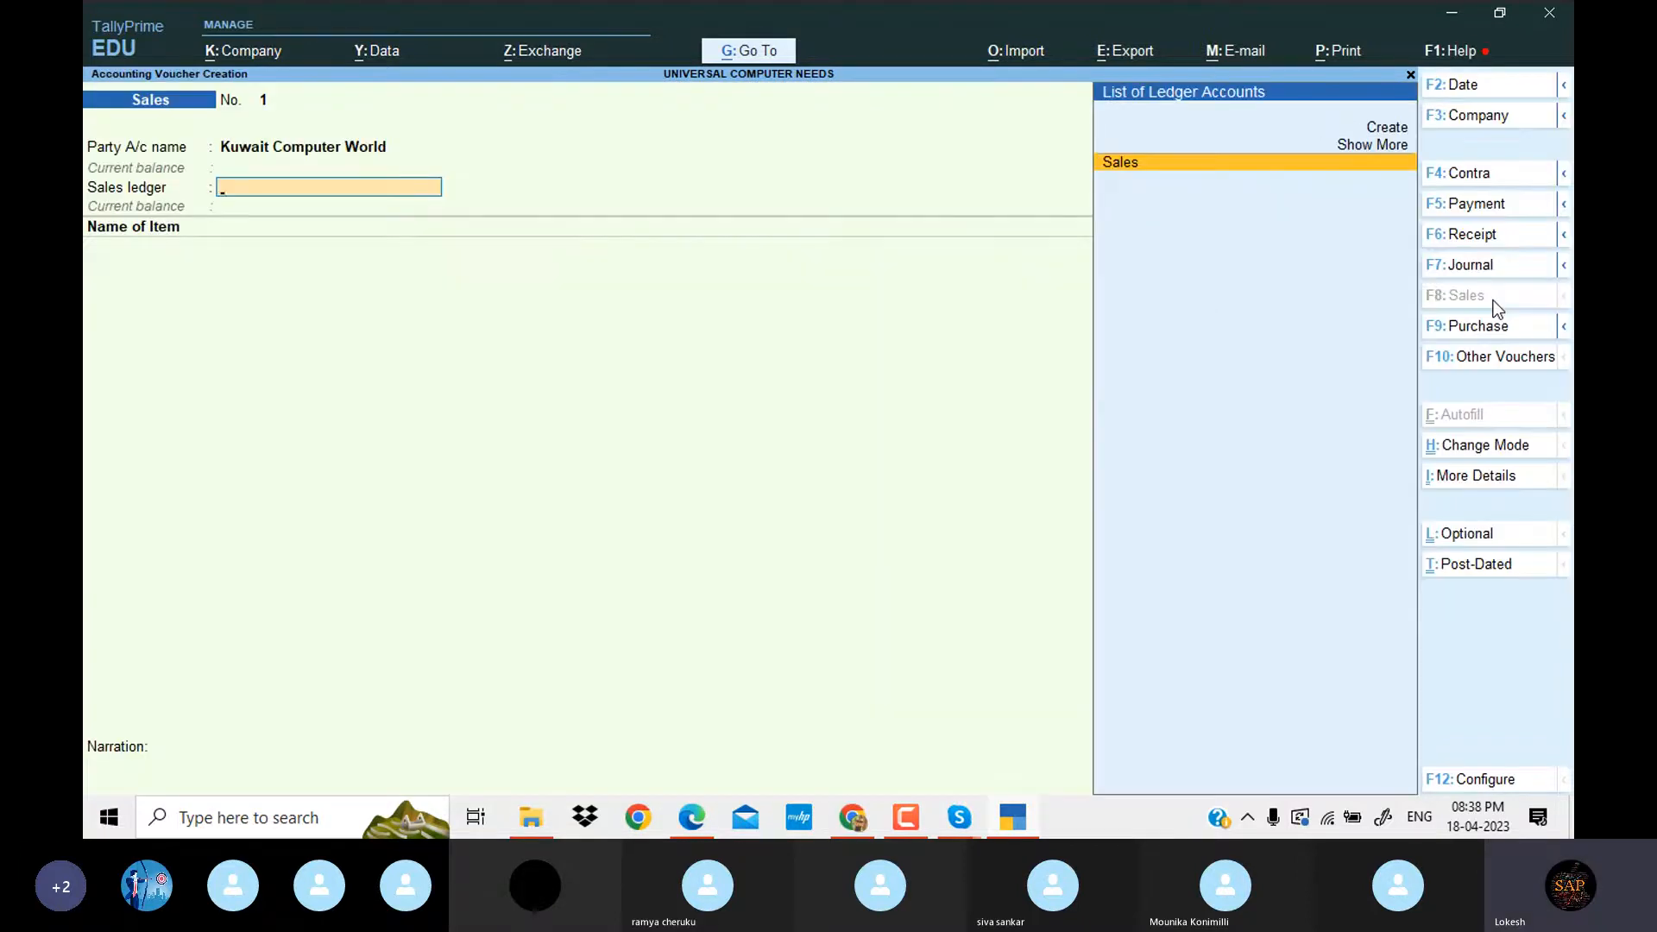
# Choose the Sales ledger and add 30 Lenevo P4 Laptops to the sales voucher, checking transaction 4 in the problem PDF.
pyautogui.press('Return')
pyautogui.press('Return')
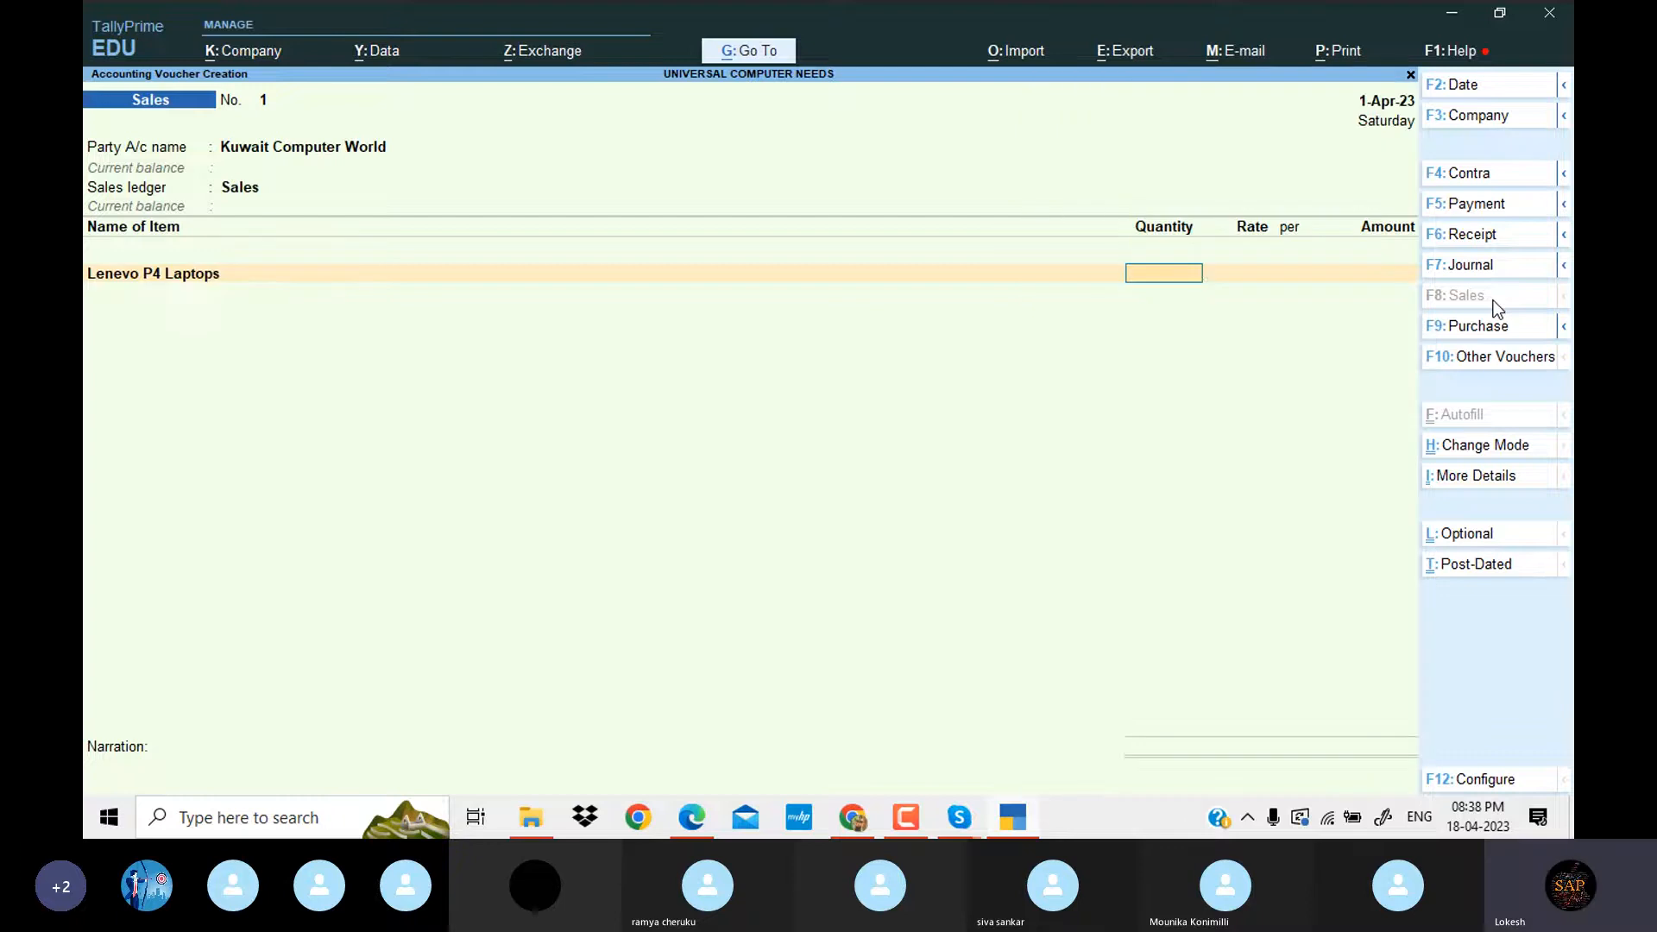
pyautogui.click(1006, 820)
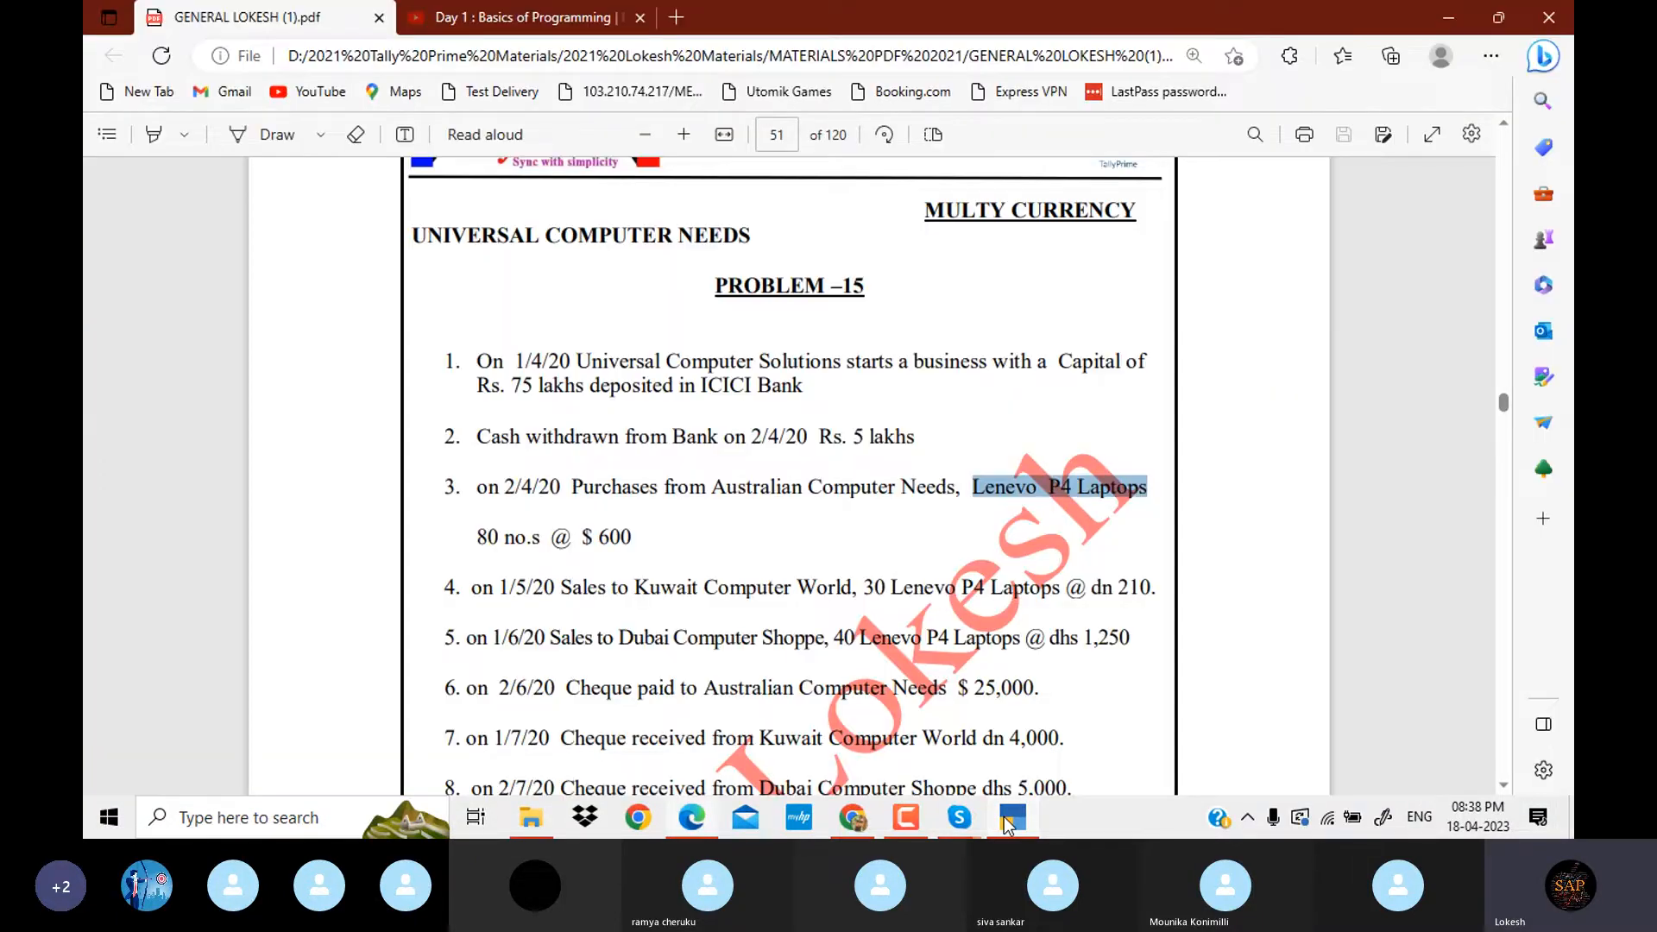
pyautogui.scroll(-2, 1006, 824)
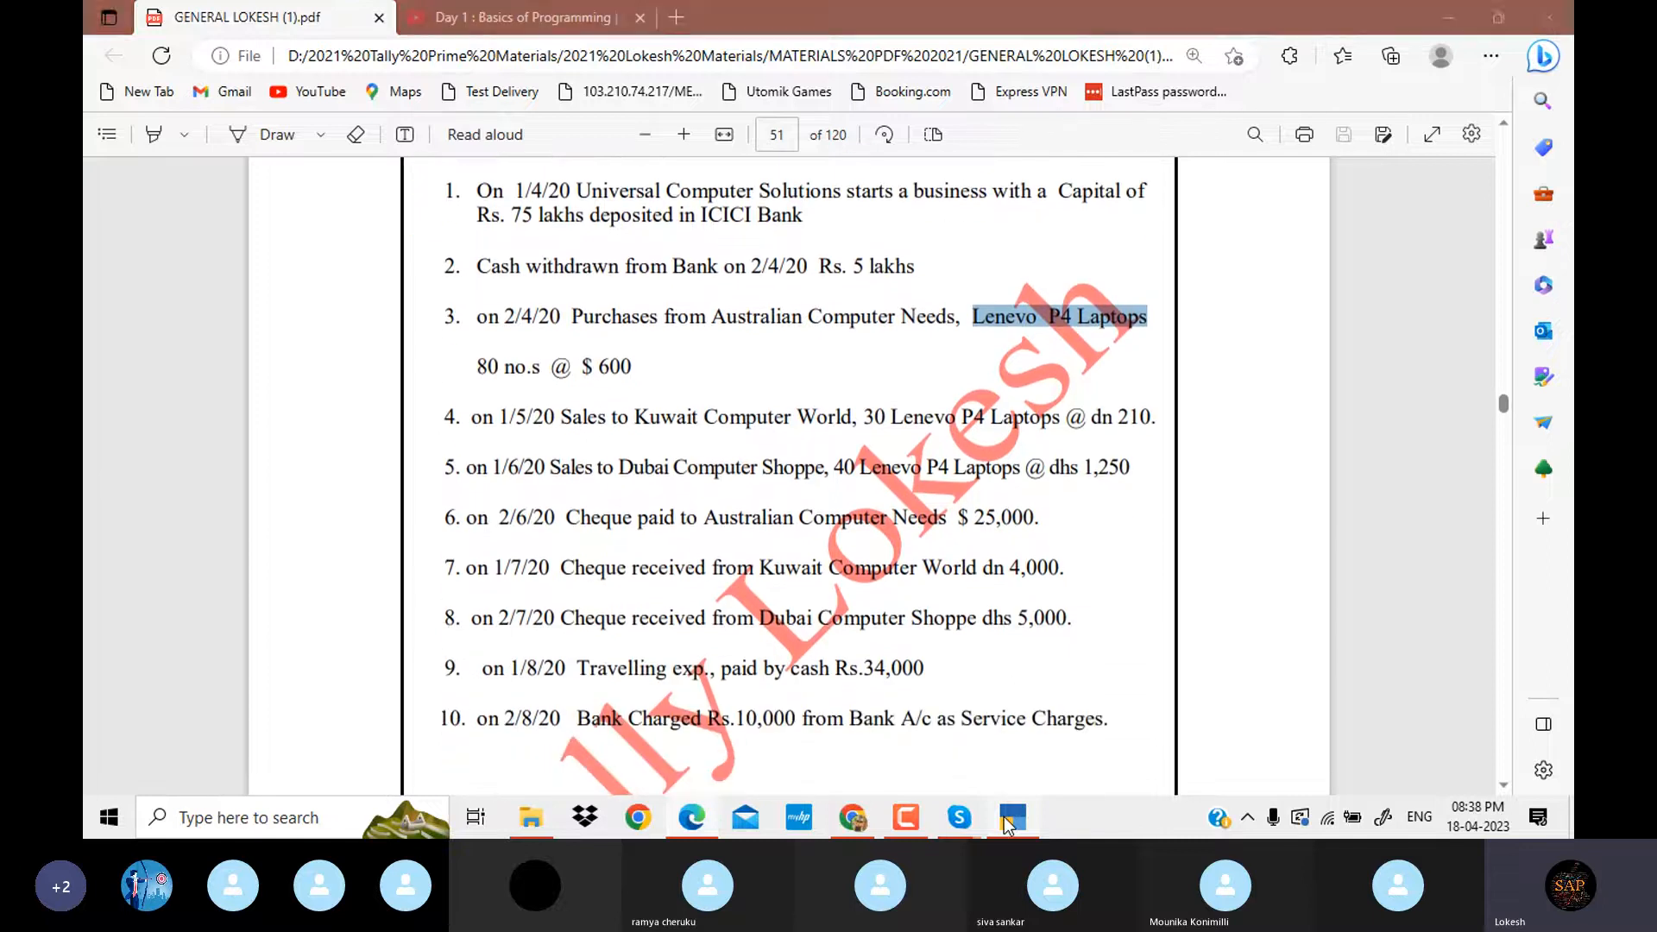
pyautogui.click(1007, 824)
pyautogui.write('30')
pyautogui.press('Return')
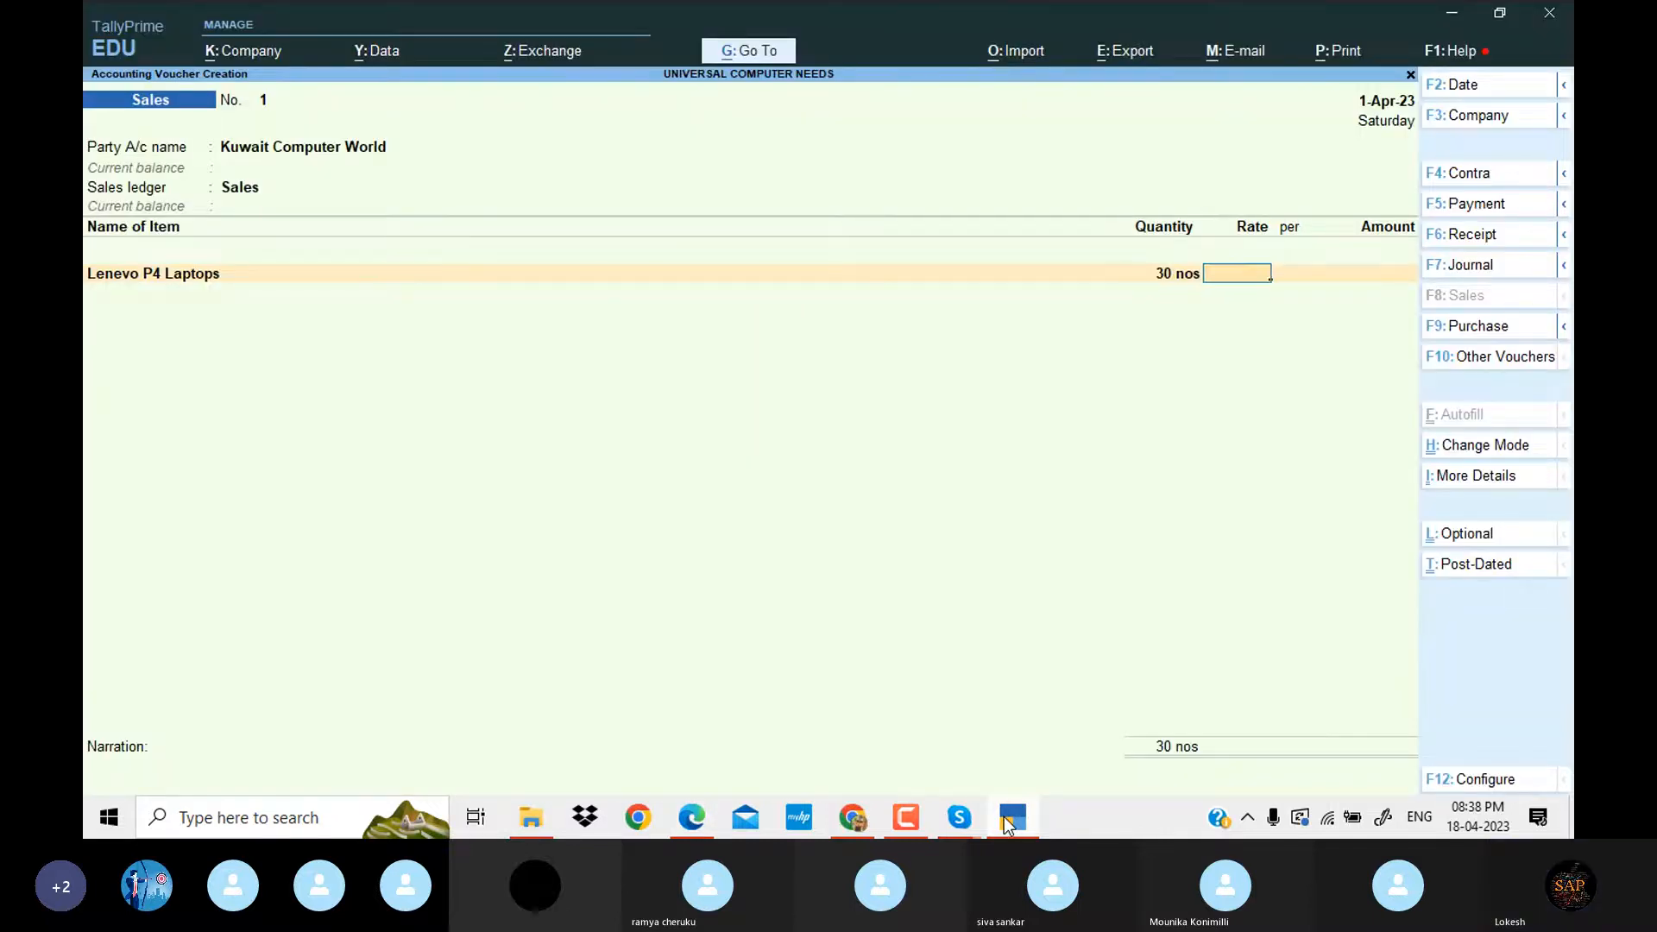
# Set the laptops' rate to dn210 in the Kuwait Computer World sales voucher.
pyautogui.write('dn')
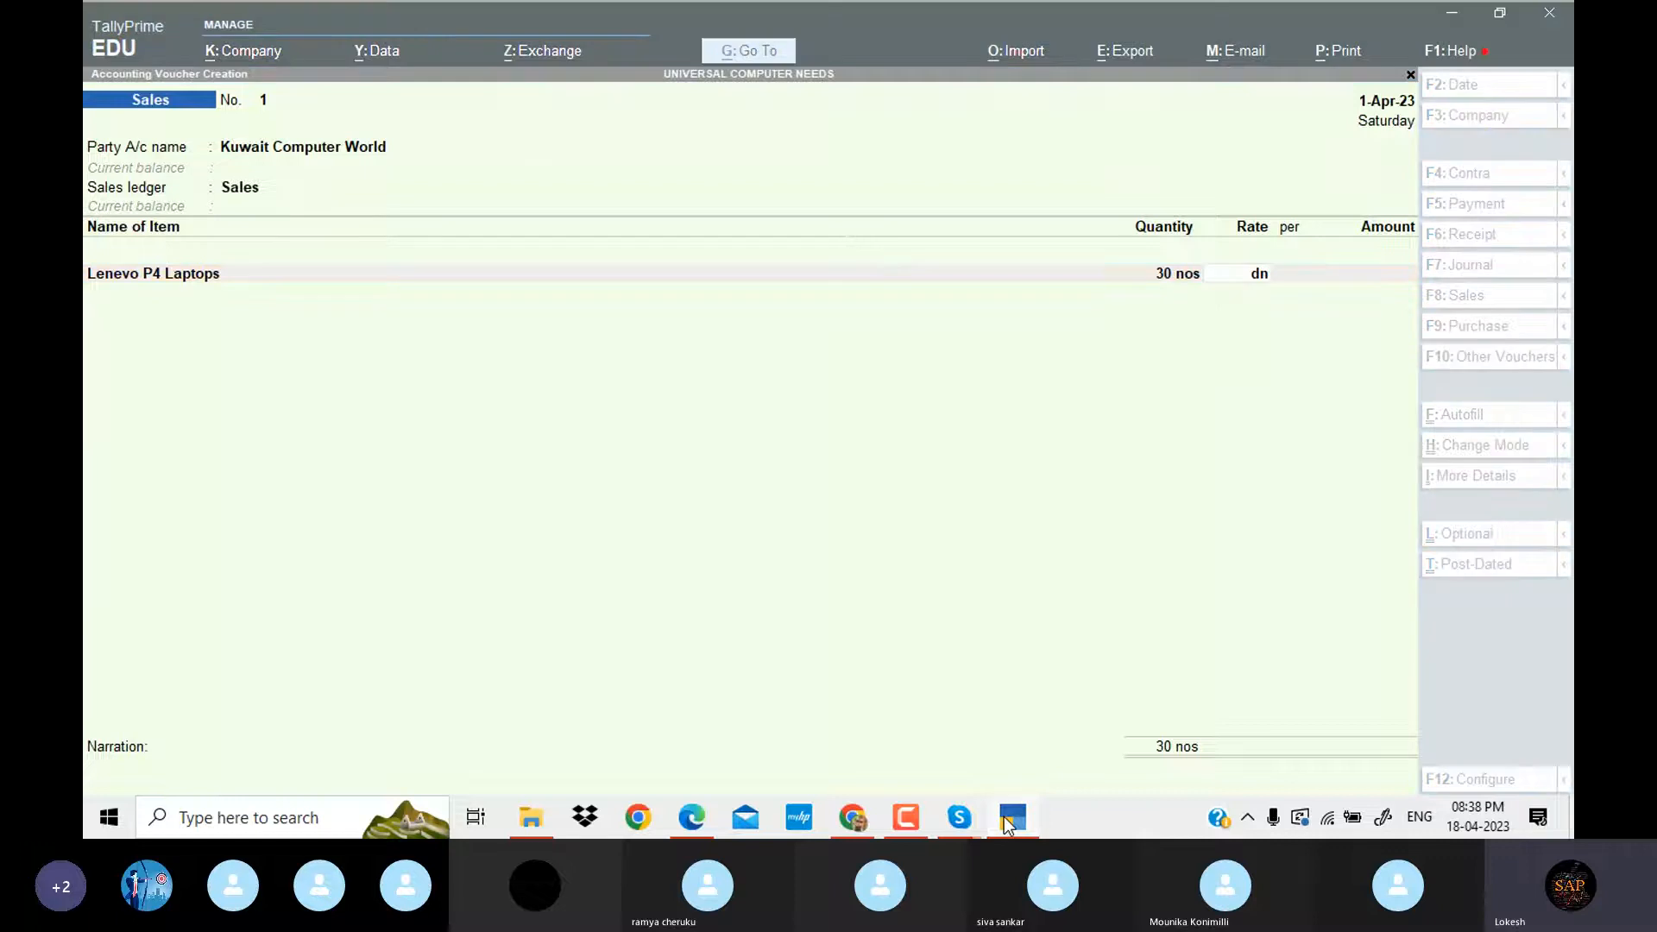
pyautogui.click(1007, 824)
pyautogui.click(1007, 824)
pyautogui.write('210')
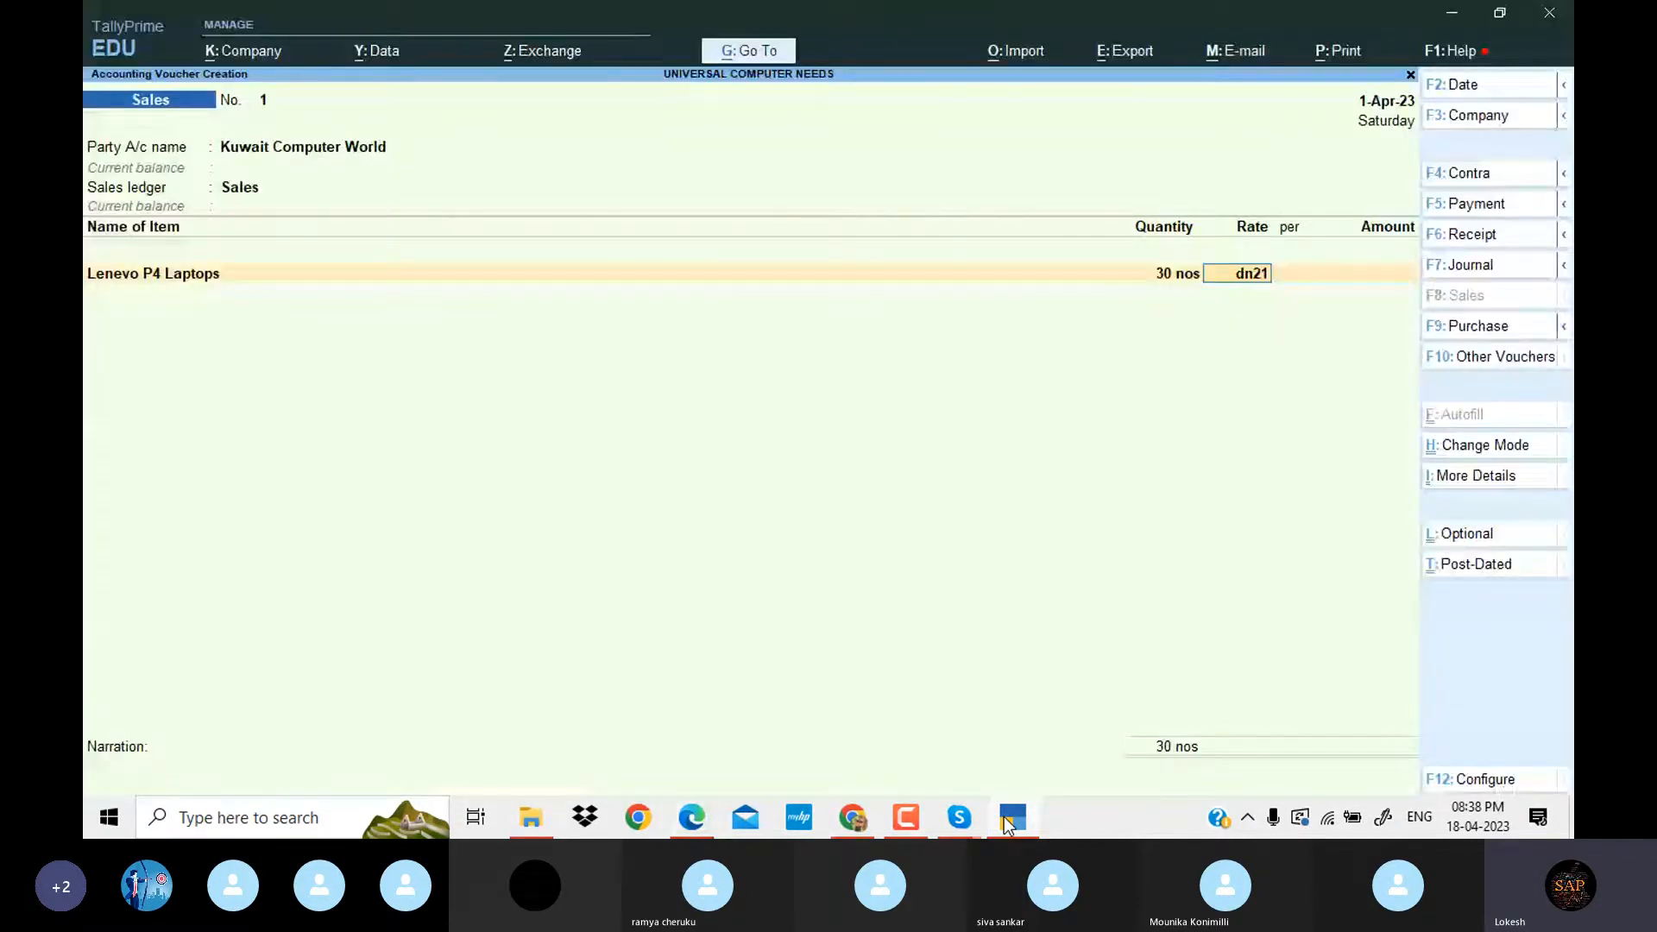
pyautogui.press('Return')
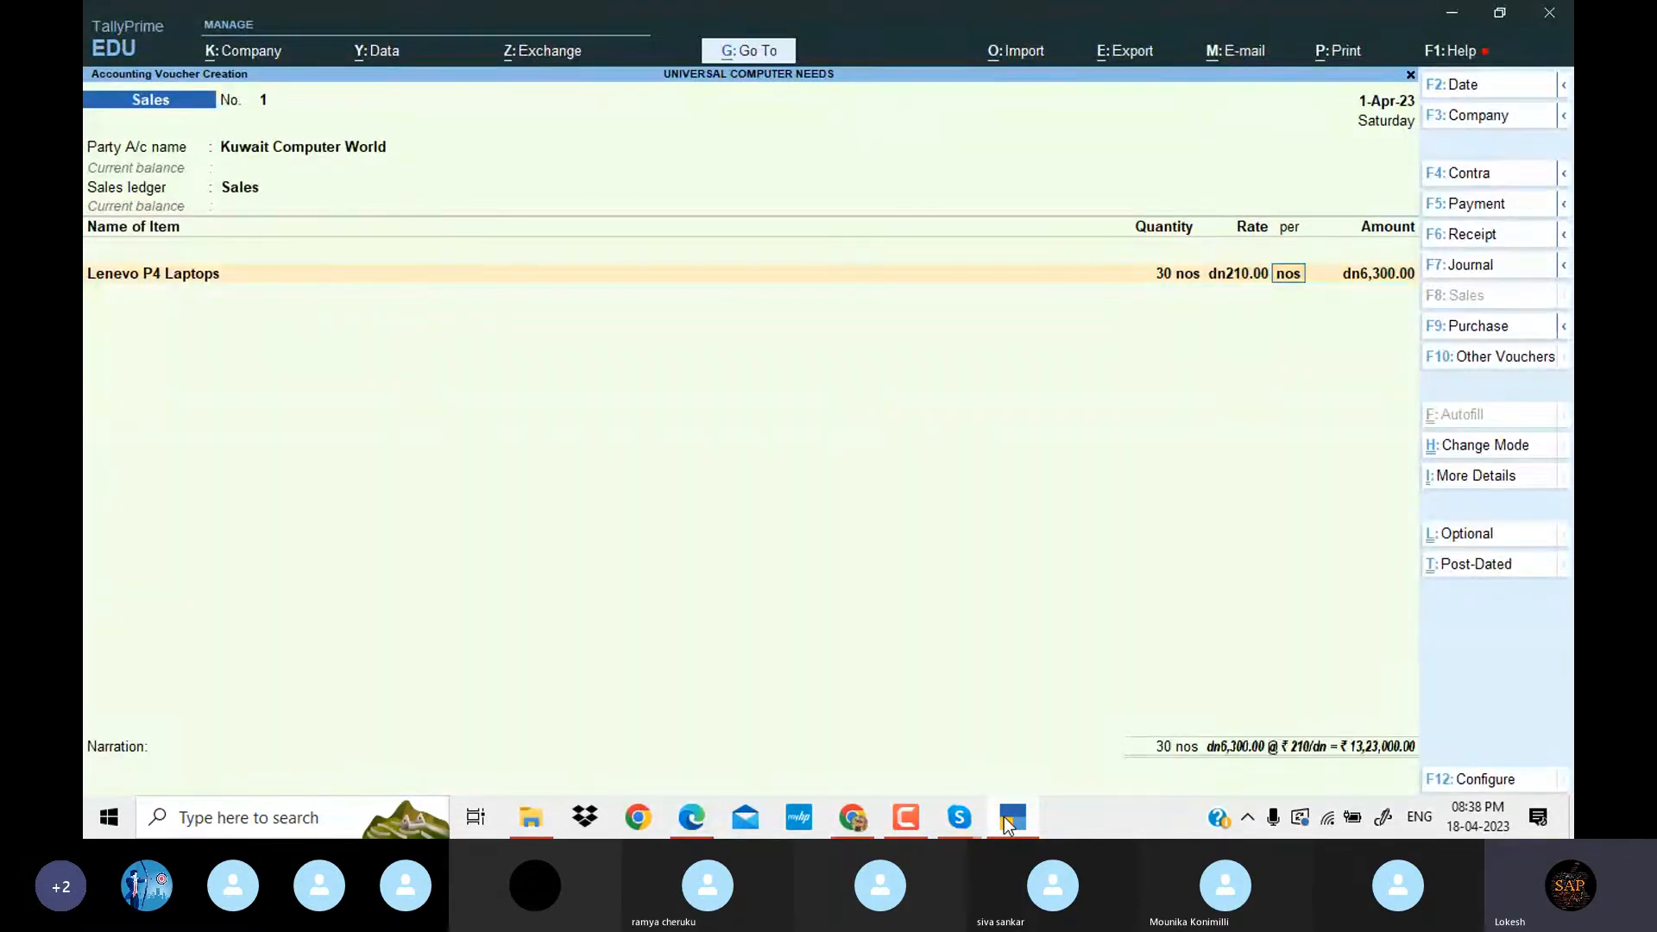
# Accept the ₹ 210/dn exchange rate for the laptops, end the item list and save the sales voucher.
pyautogui.press('Return')
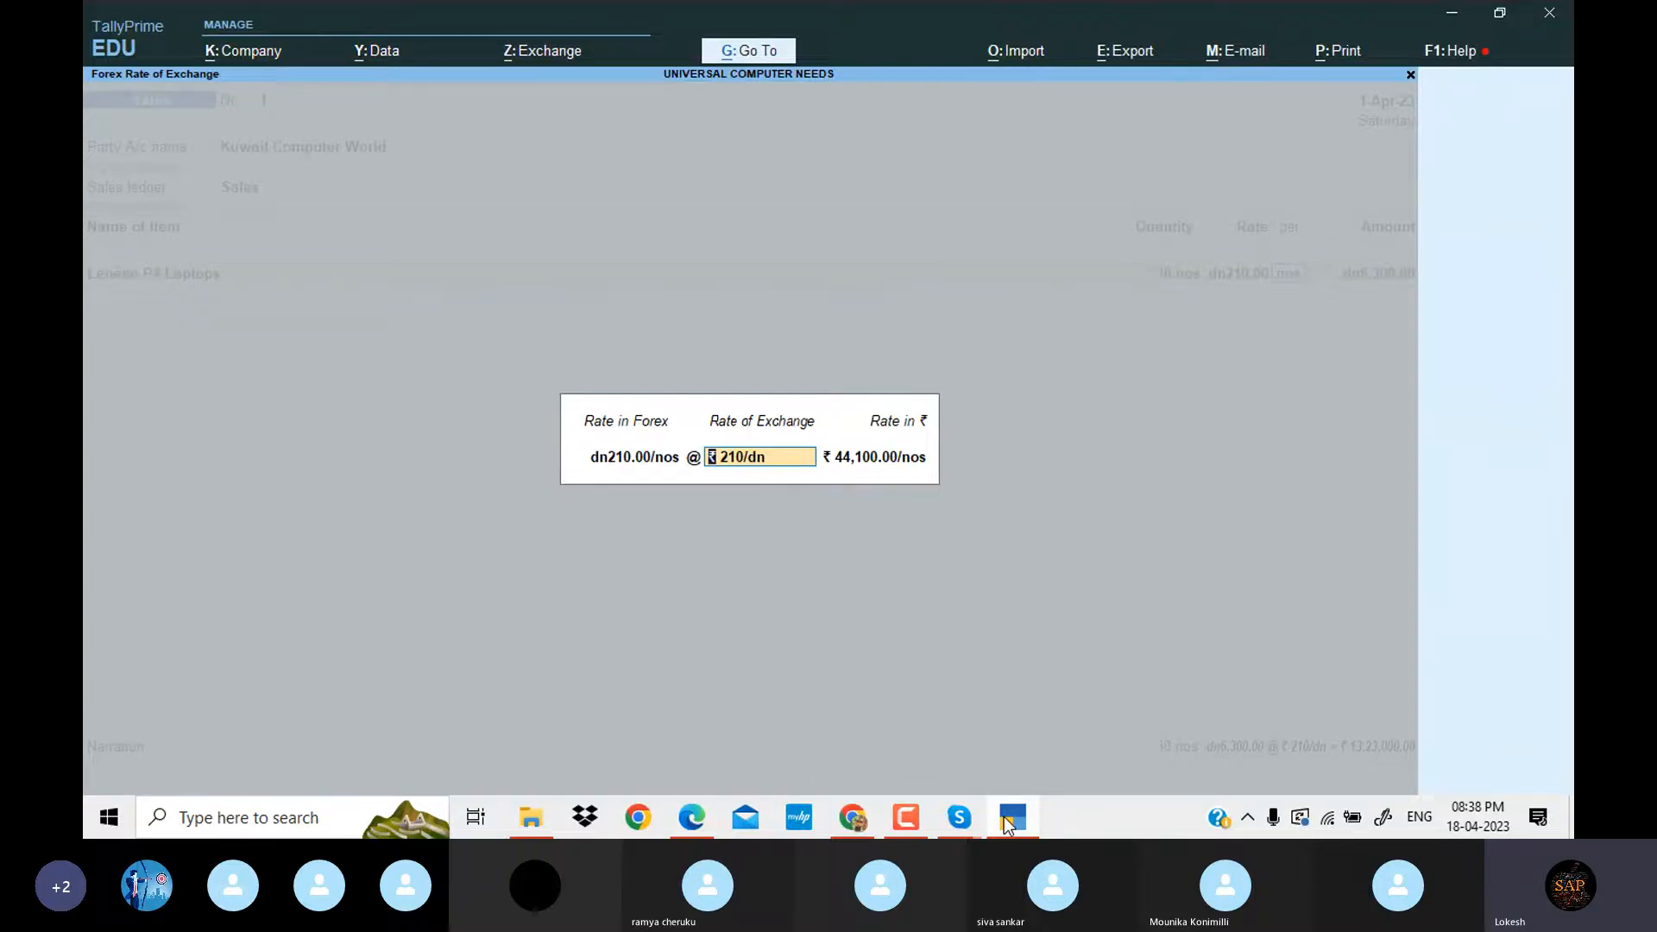
pyautogui.press('Return')
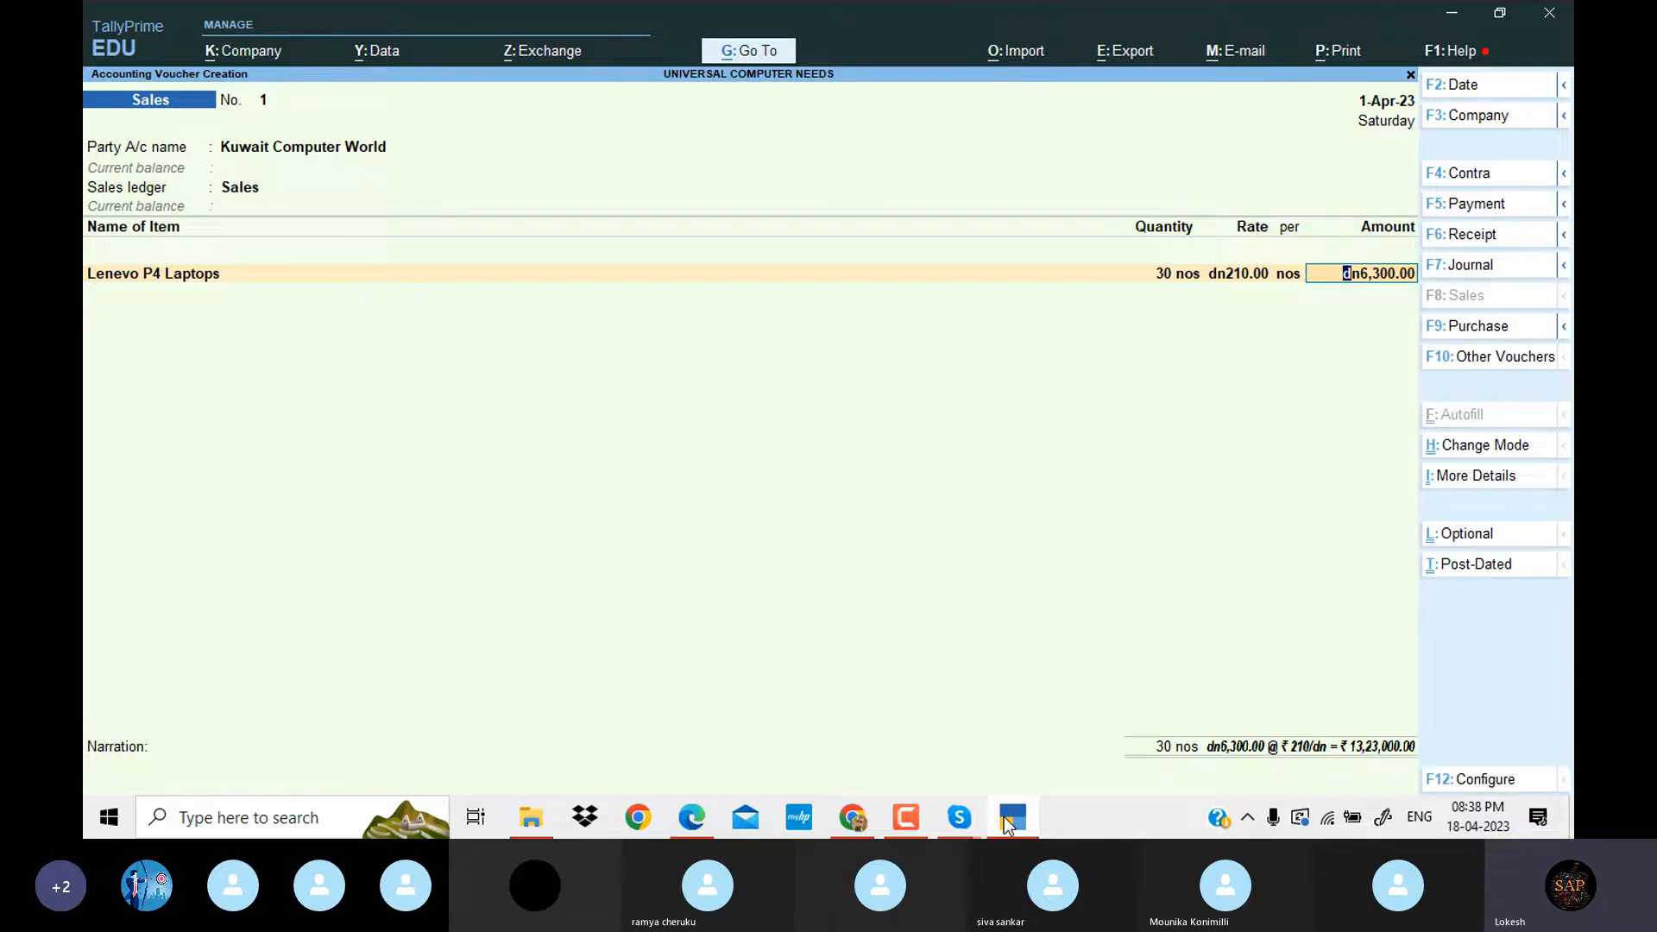
pyautogui.press('Return')
pyautogui.press('Return')
pyautogui.press('Return')
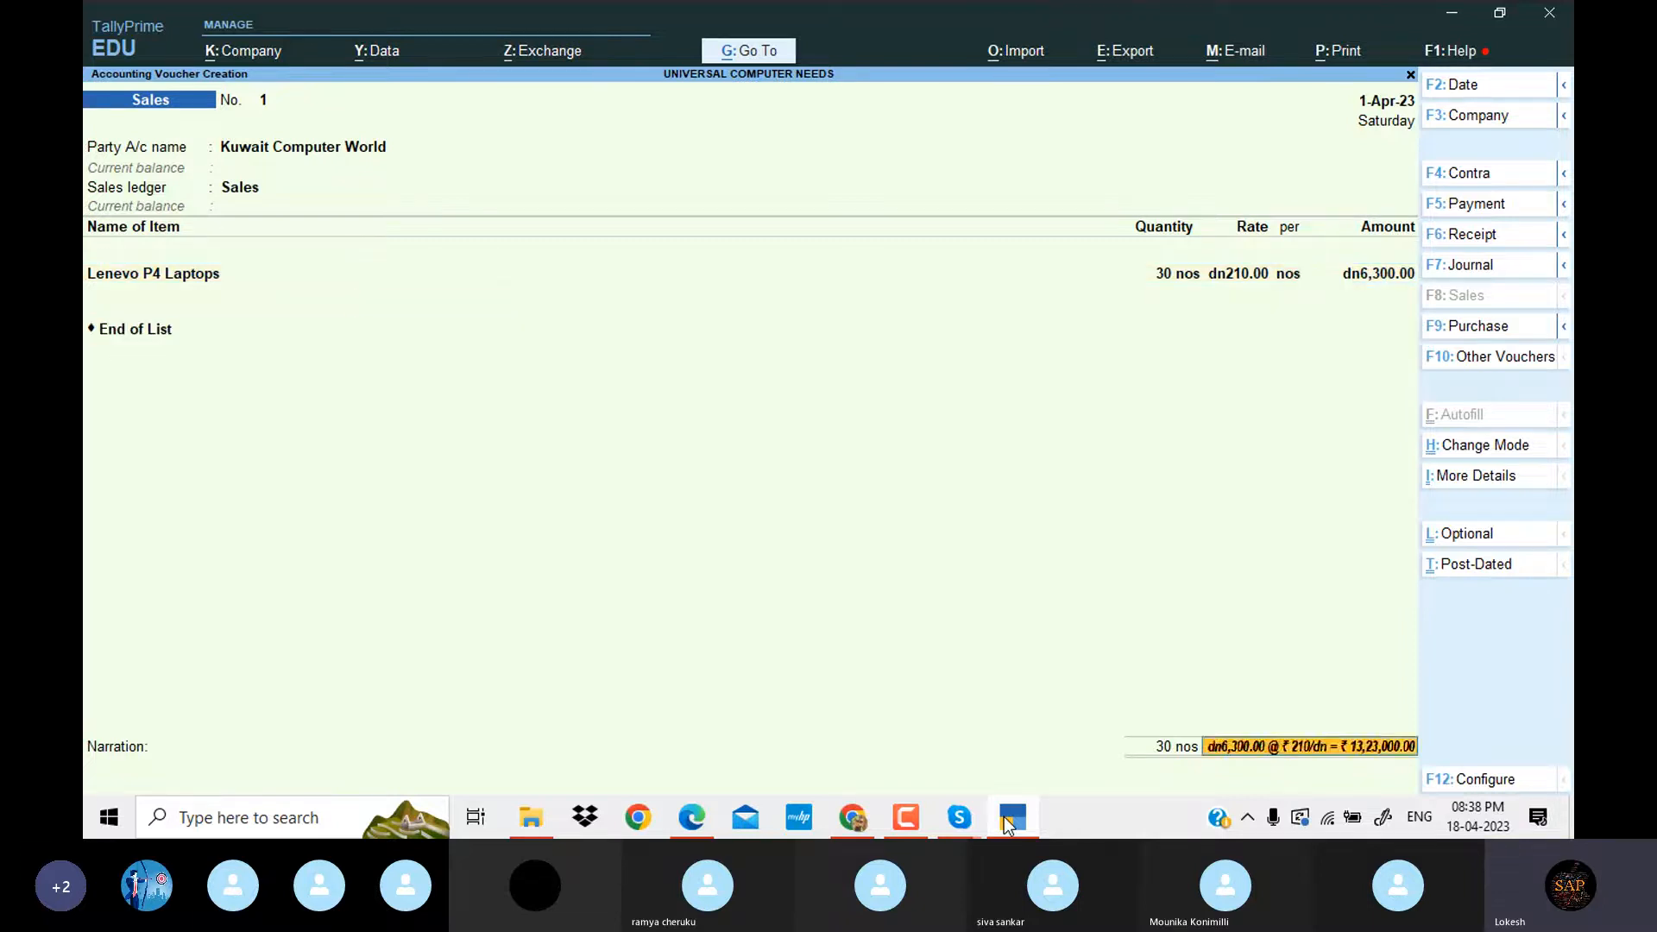
pyautogui.press('Return')
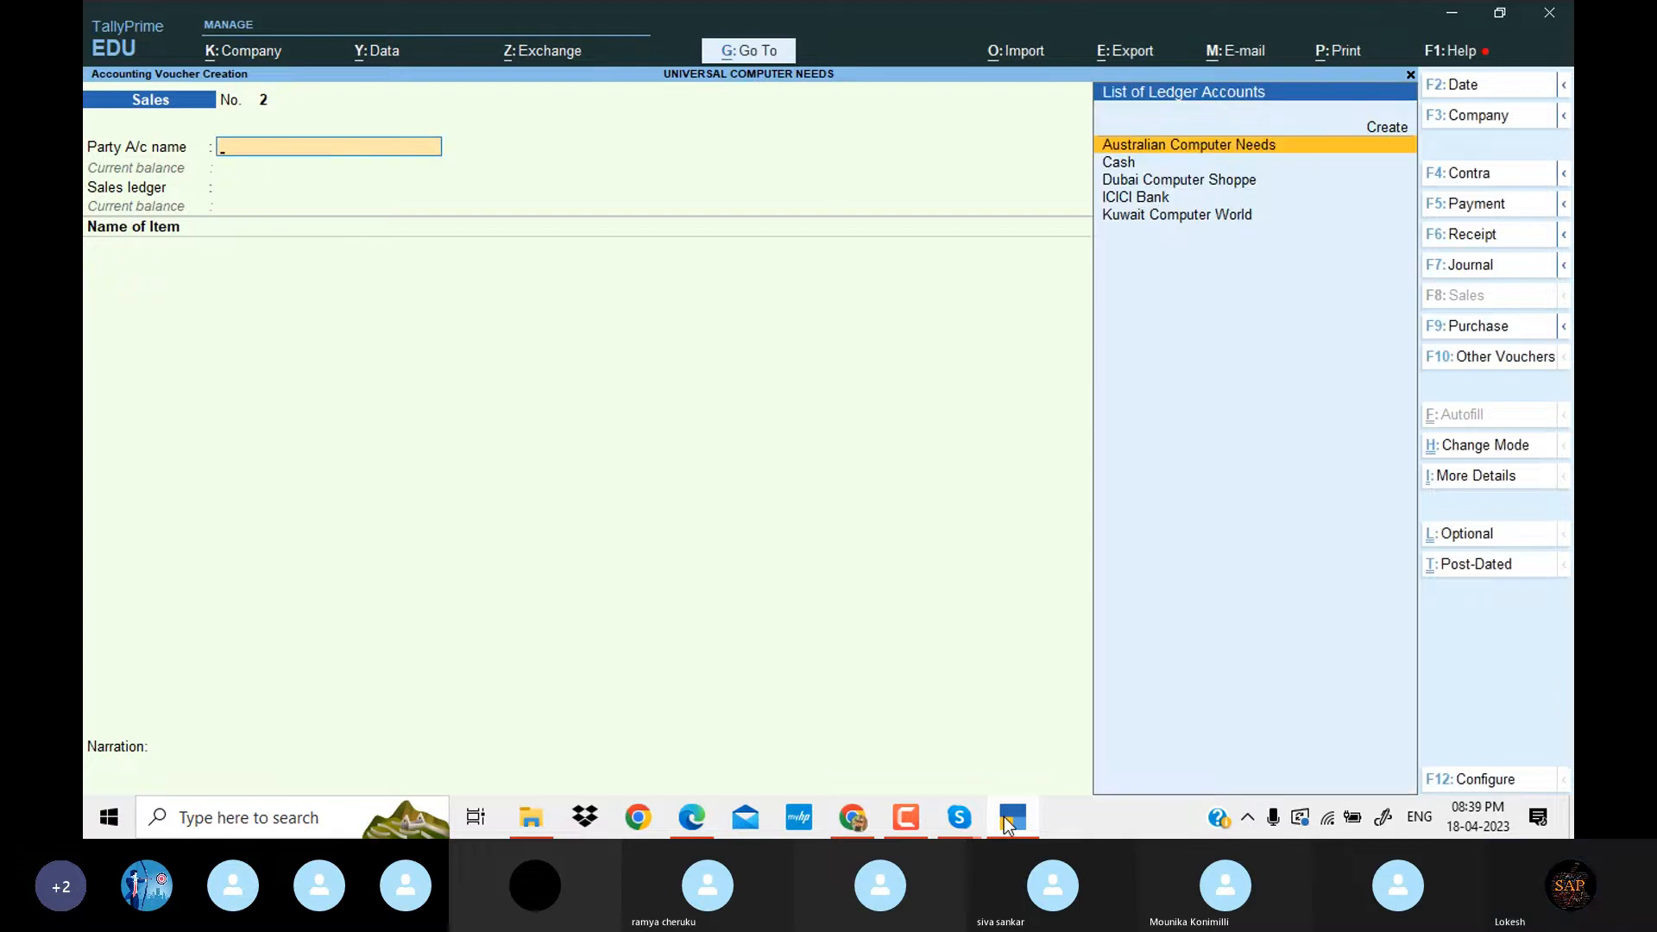
# Start a second sales voucher with party Dubai Computer Shoppe and the Sales ledger, leaving the dispatch details blank.
pyautogui.write('D')
pyautogui.press('Return')
pyautogui.press('Return')
pyautogui.press('Return')
pyautogui.press('Return')
pyautogui.press('Return')
pyautogui.press('Return')
pyautogui.press('Return')
pyautogui.press('Return')
pyautogui.press('Return')
pyautogui.press('Return')
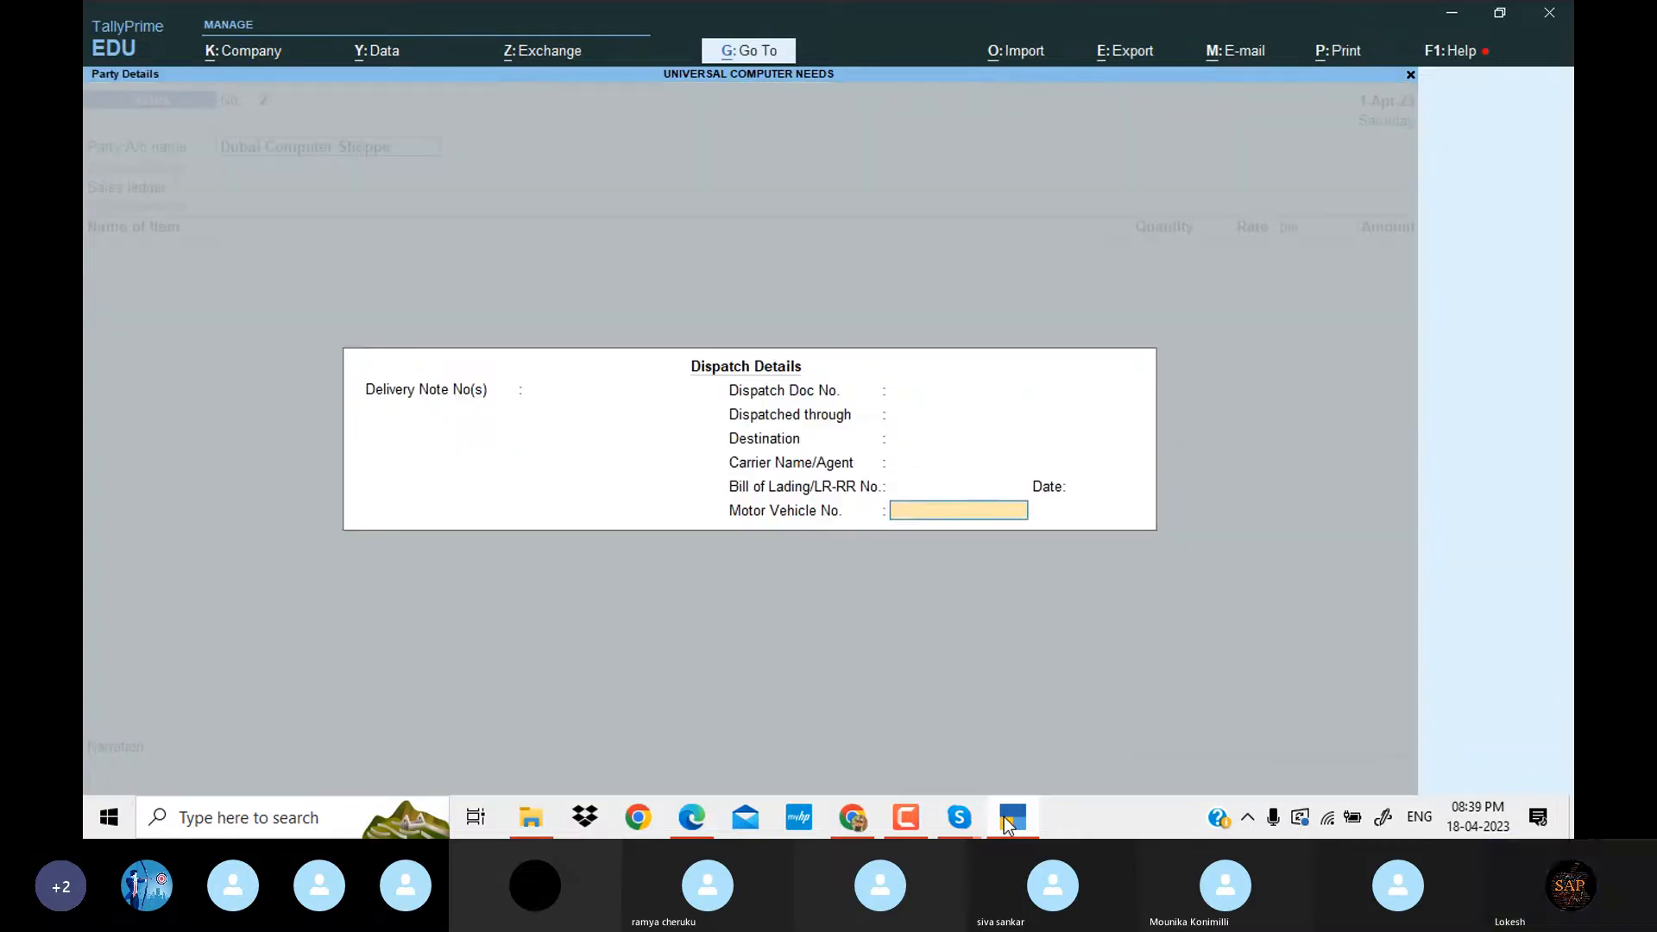
pyautogui.press('Return')
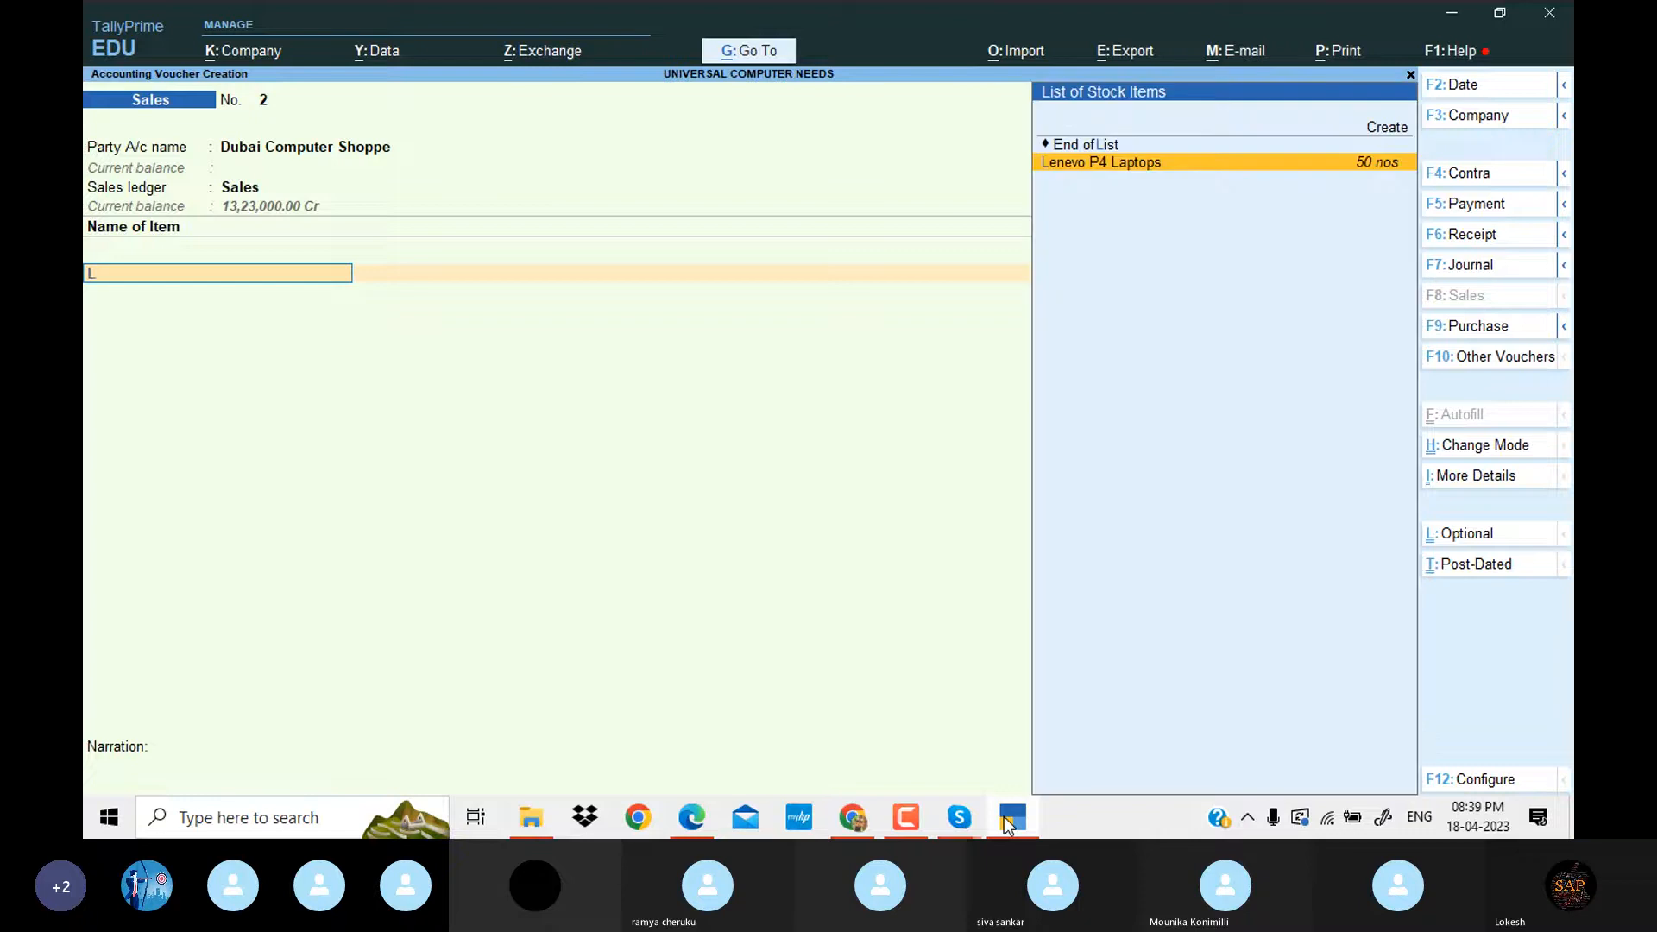
# Add Lenevo P4 Laptops with quantity 40 and rate dhs1,250, checking transaction 5 in the problem PDF.
pyautogui.press('Return')
pyautogui.click(1008, 821)
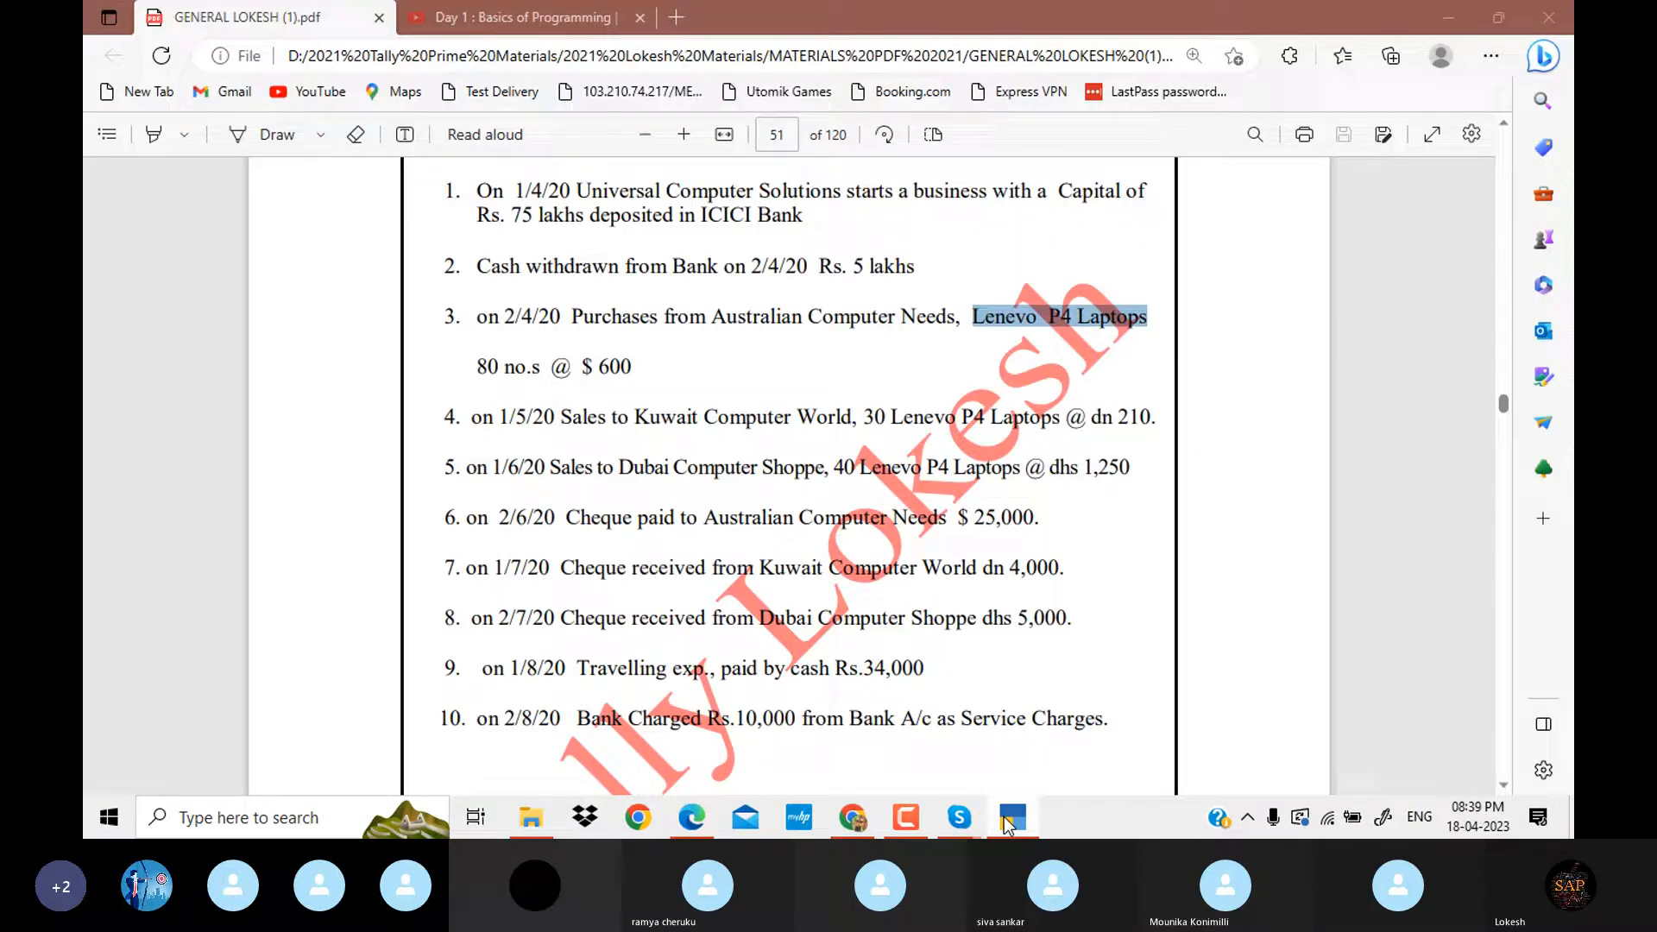
pyautogui.click(1006, 821)
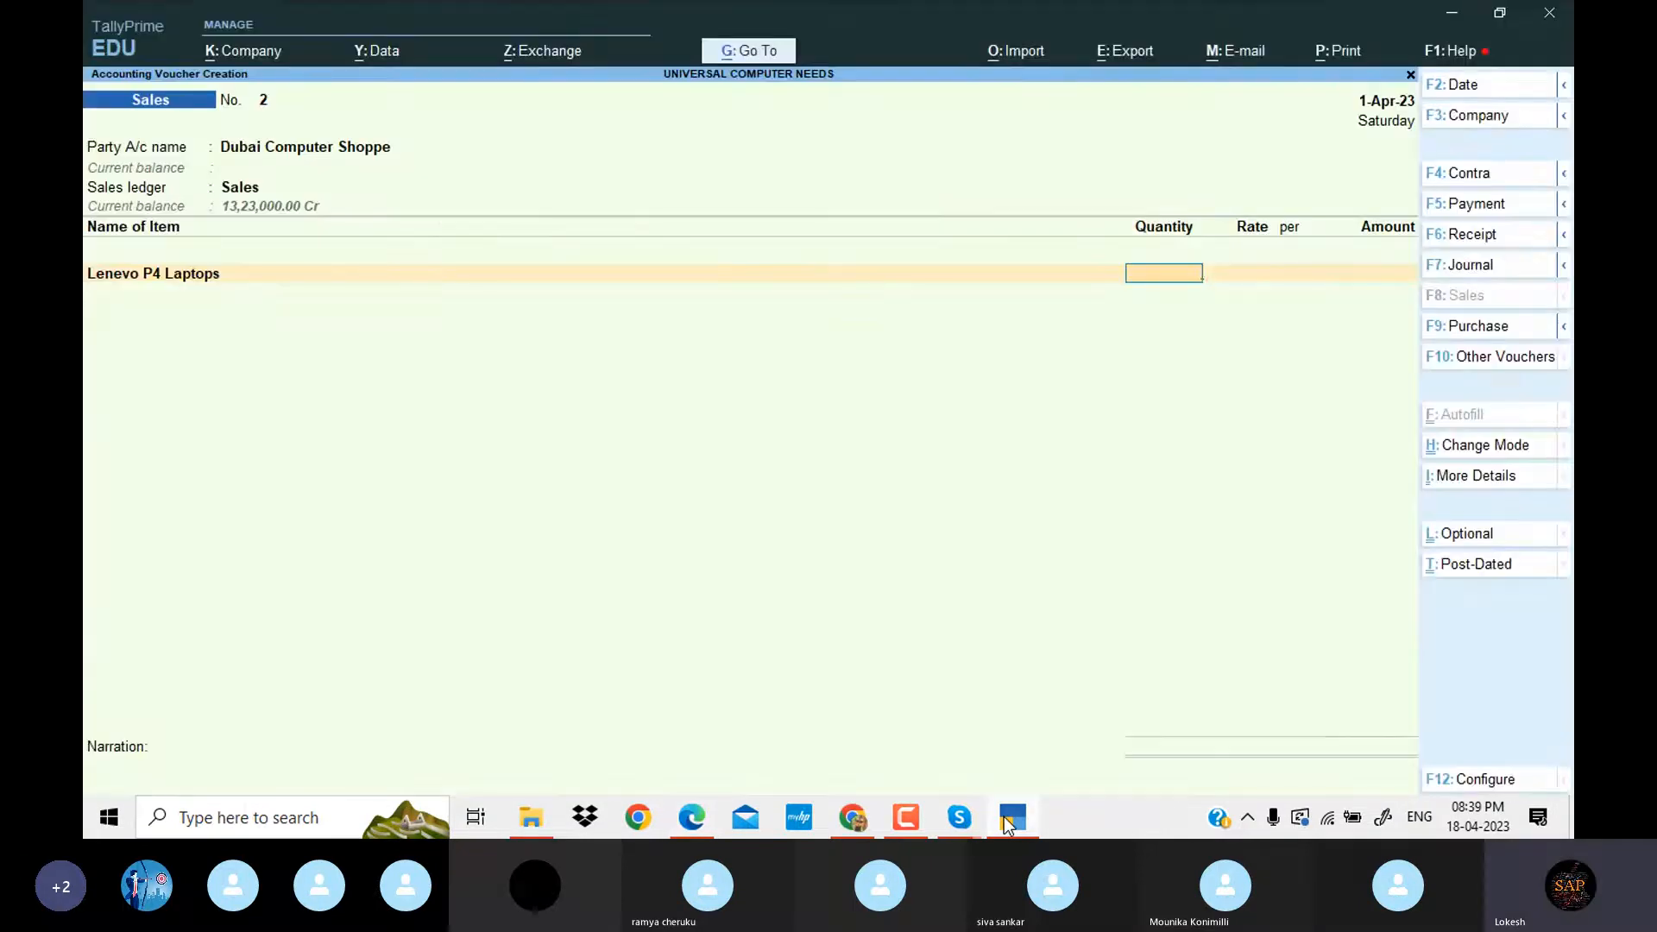
pyautogui.write('40')
pyautogui.press('Return')
pyautogui.write('dhs')
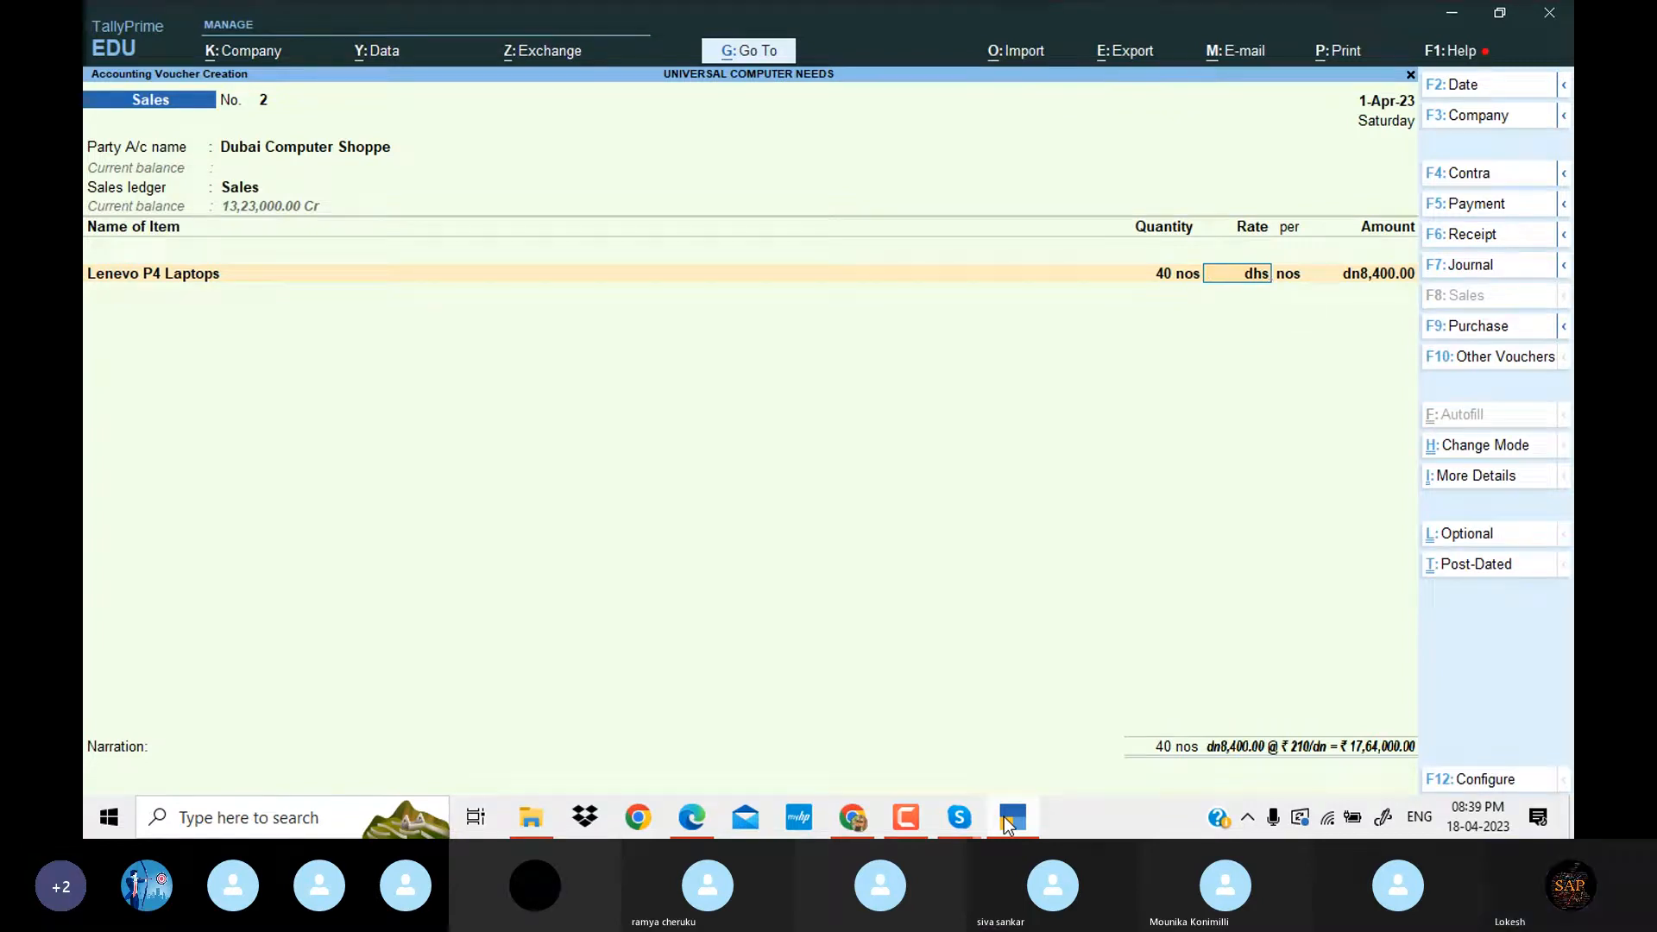
pyautogui.click(1007, 822)
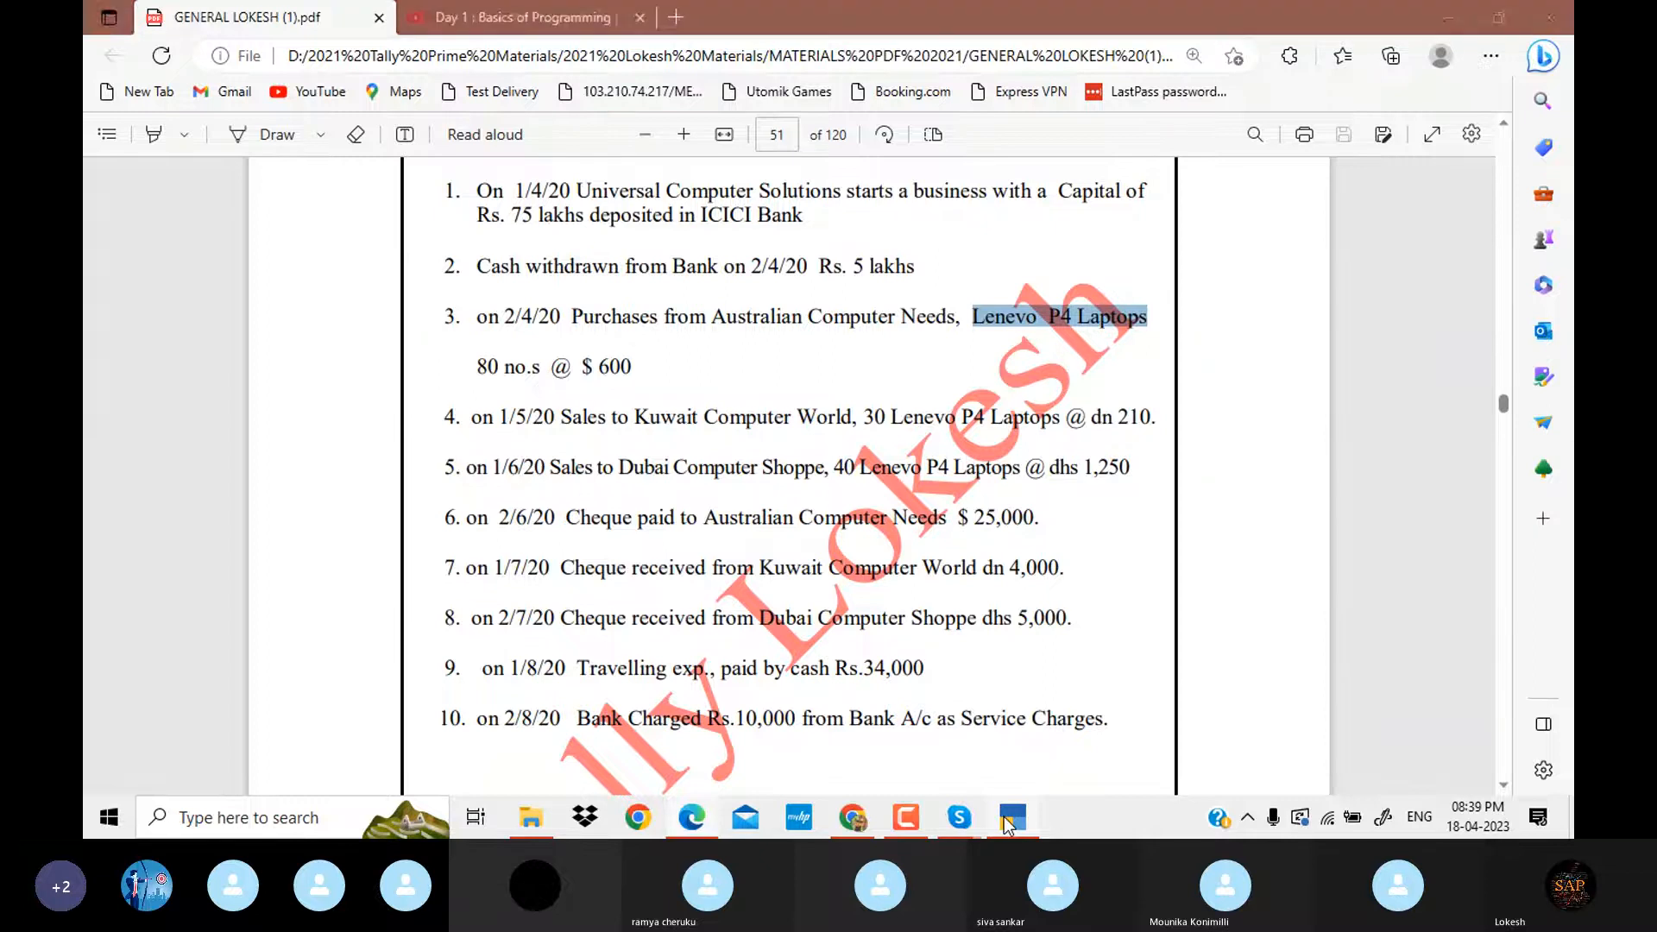
pyautogui.click(1007, 821)
pyautogui.write('1,250')
pyautogui.press('Return')
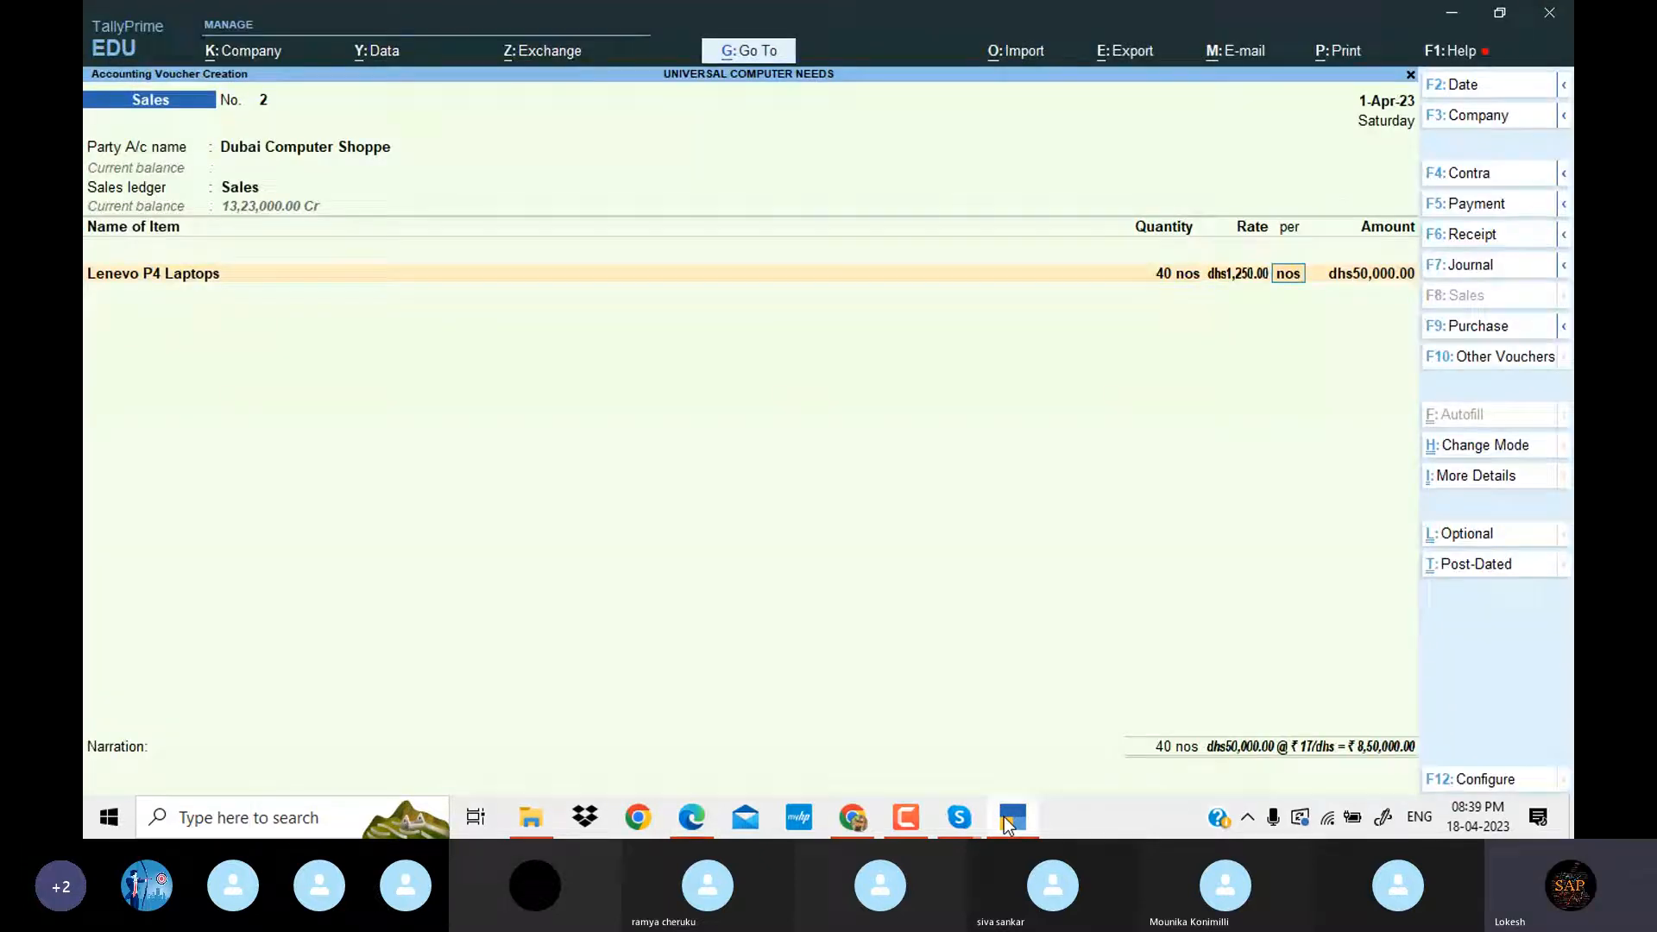
# Accept the ₹ 17/dhs exchange rate, end the item list and save the Dubai Computer Shoppe sales voucher.
pyautogui.press('Return')
pyautogui.press('Return')
pyautogui.press('Return')
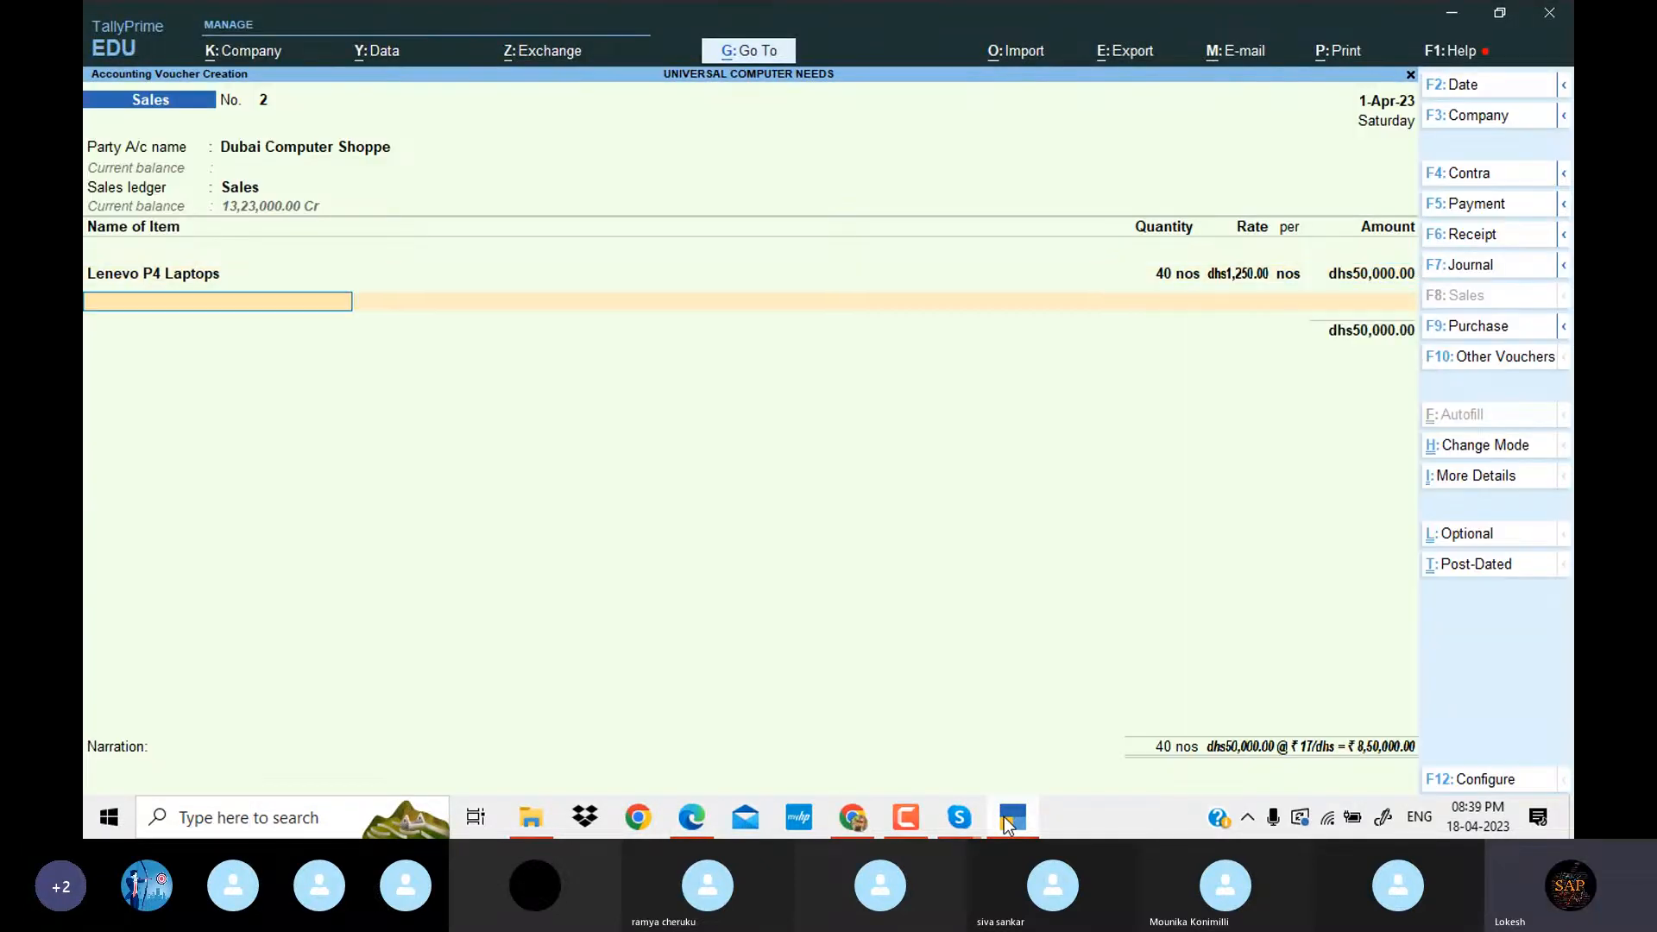
pyautogui.press('Return')
pyautogui.press('Return')
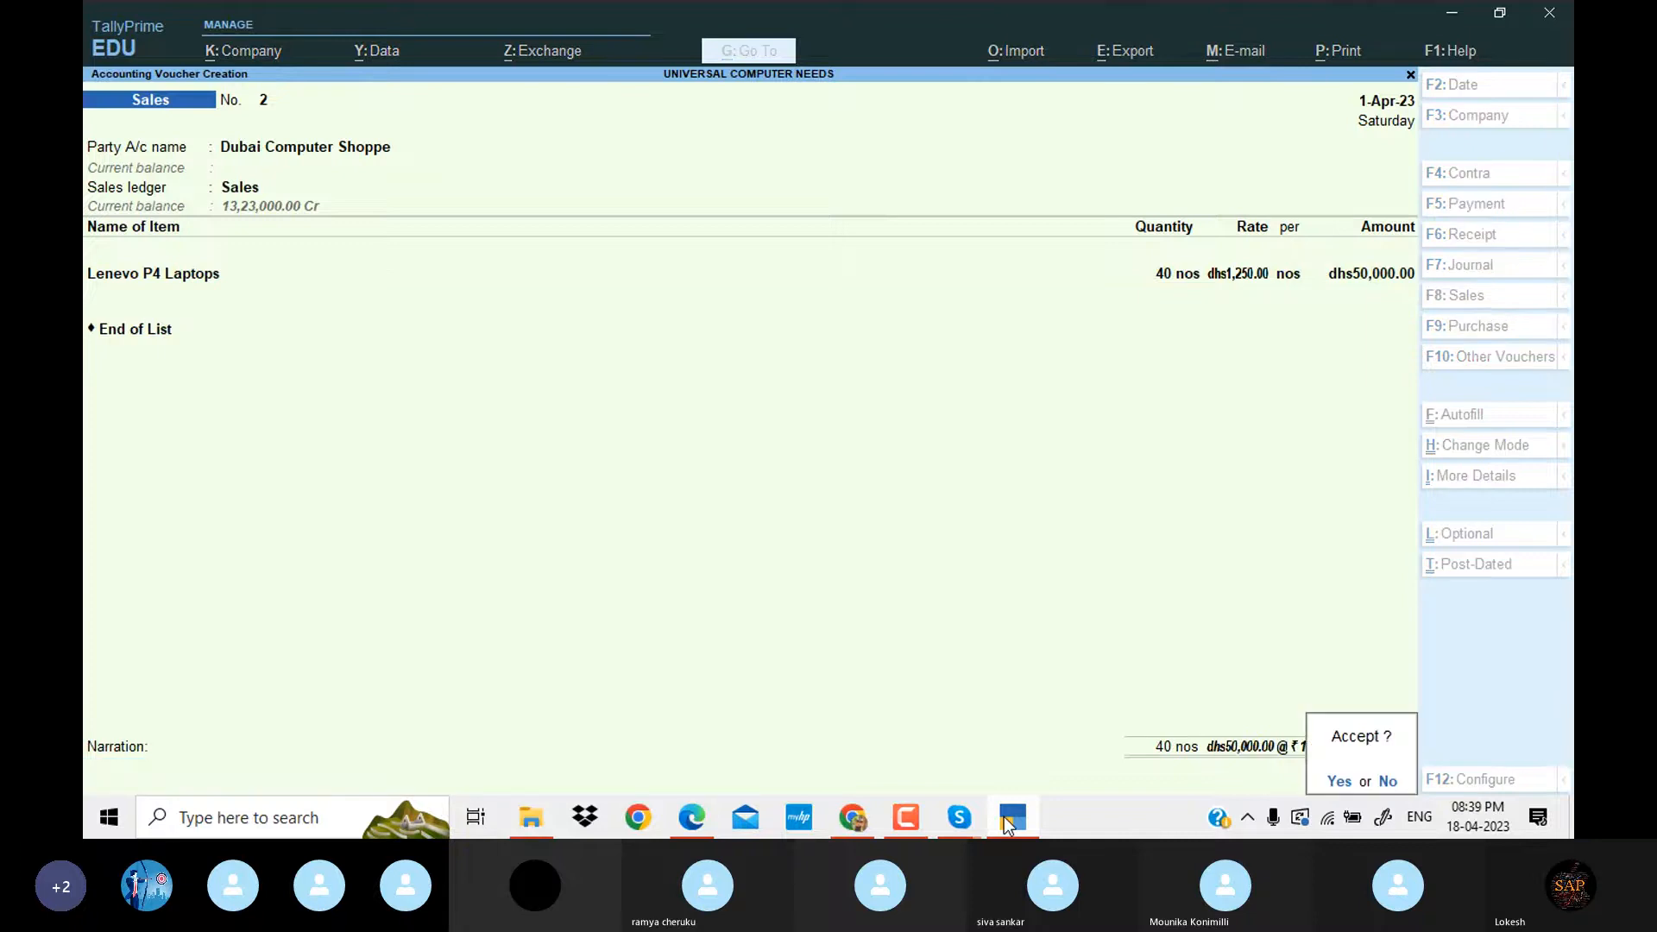
pyautogui.press('Return')
# Start a payment voucher debiting Australian Computer Needs with $25000, checking transaction 6 in the problem PDF.
pyautogui.click(1008, 825)
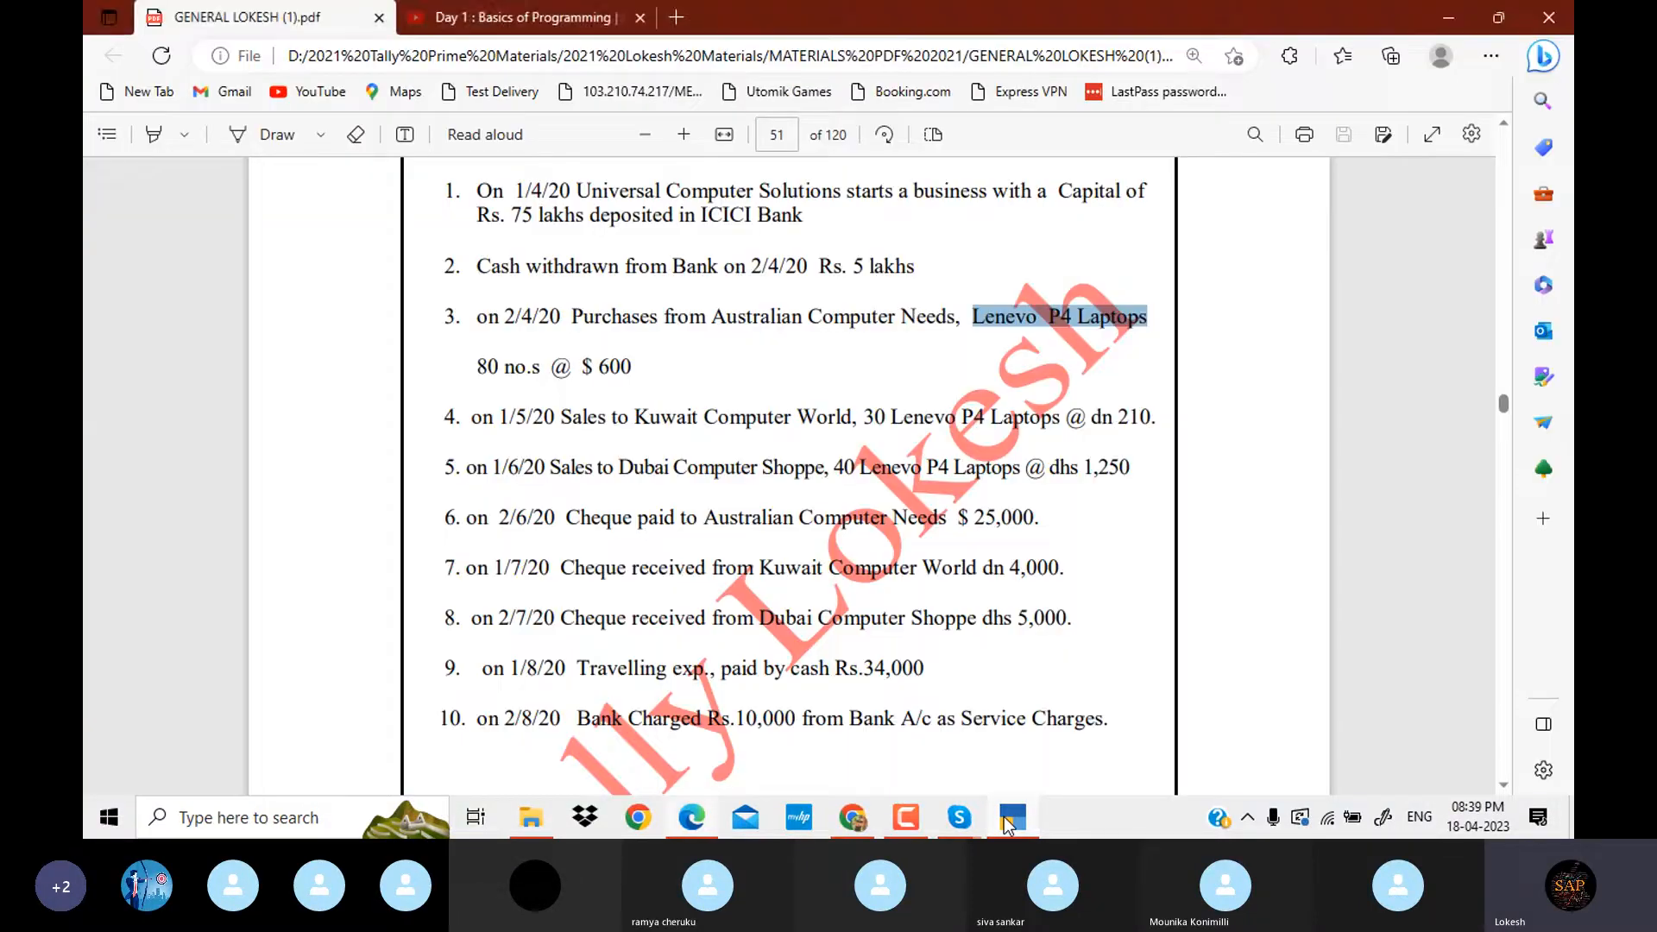
pyautogui.click(1009, 824)
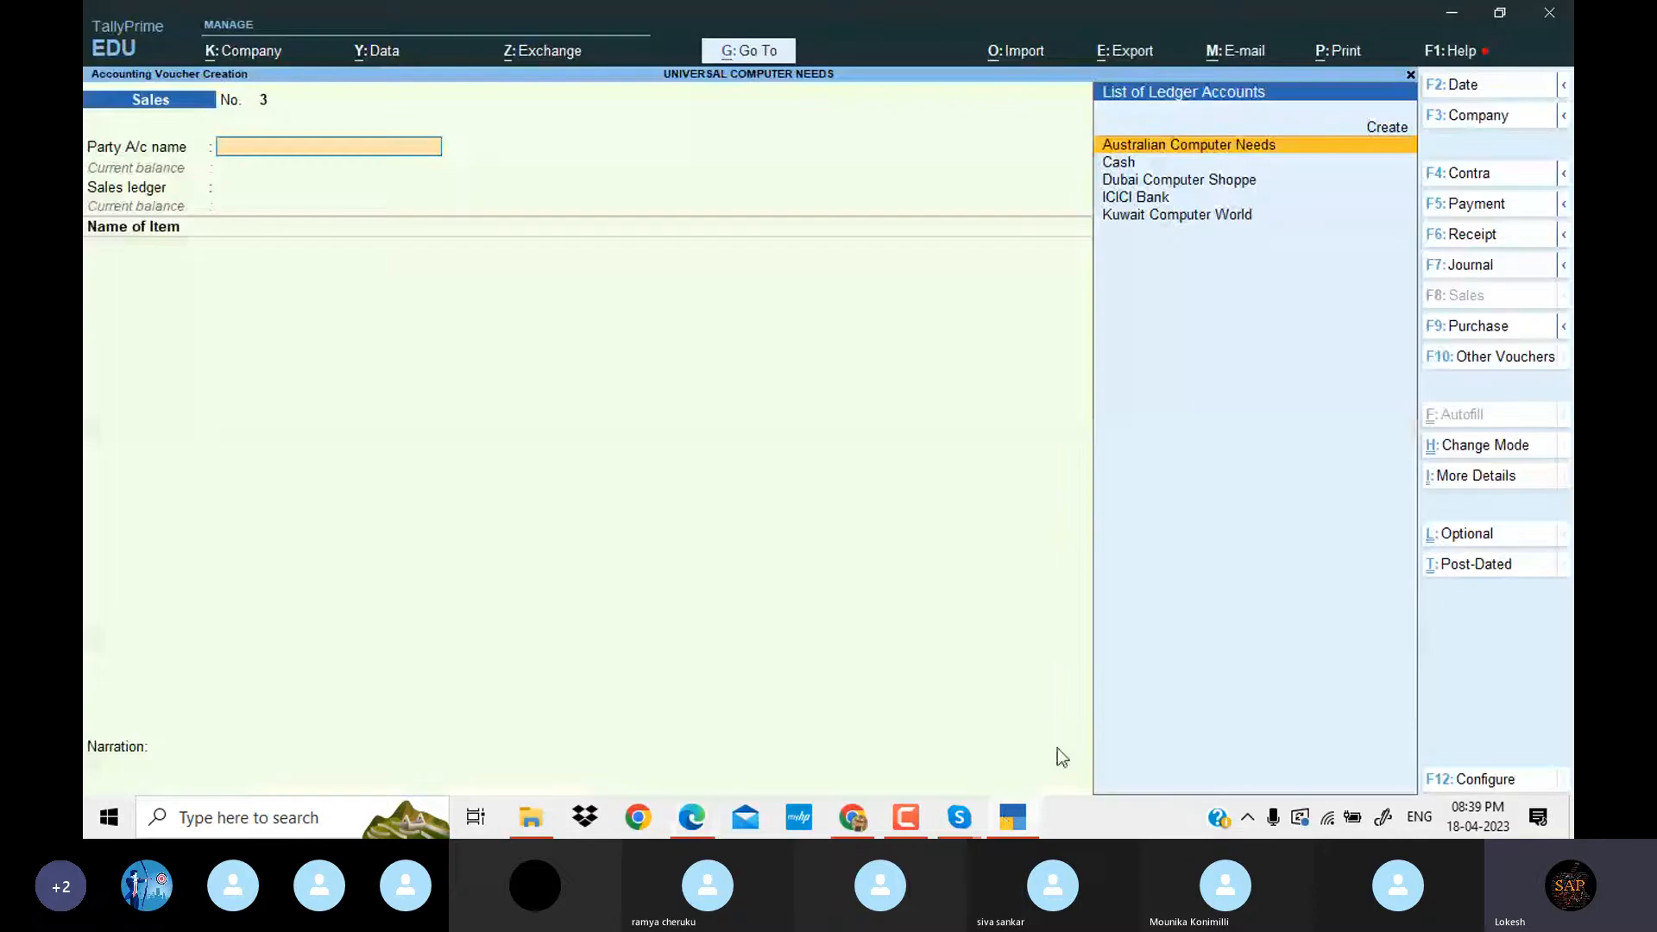
pyautogui.click(1519, 211)
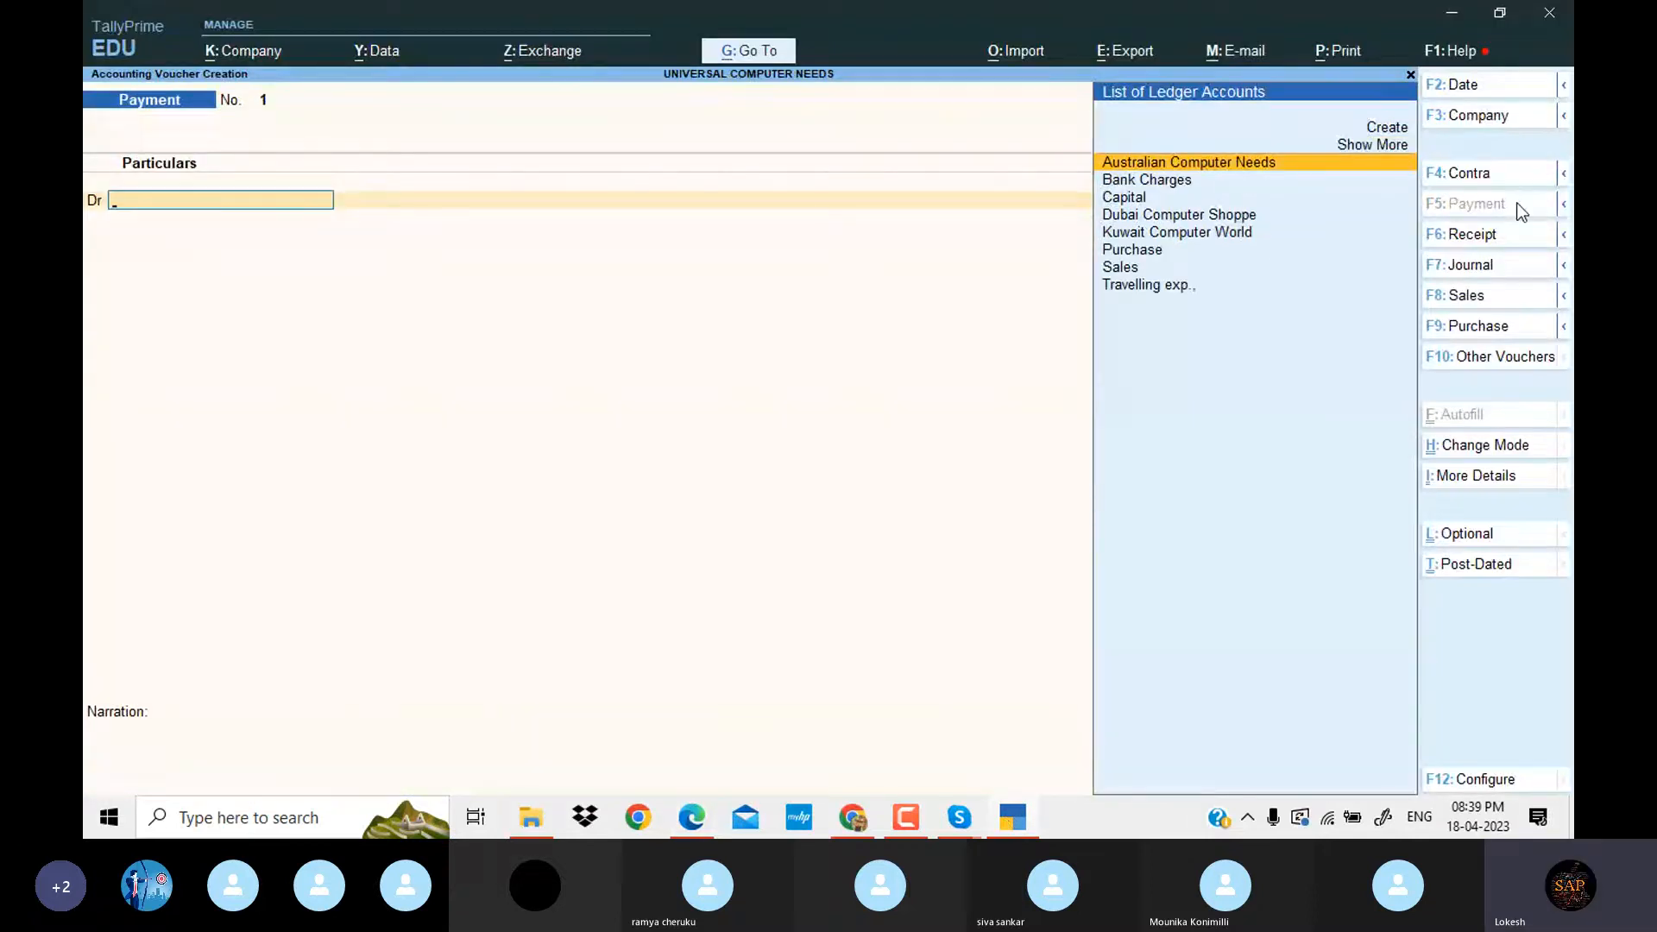
pyautogui.press('Return')
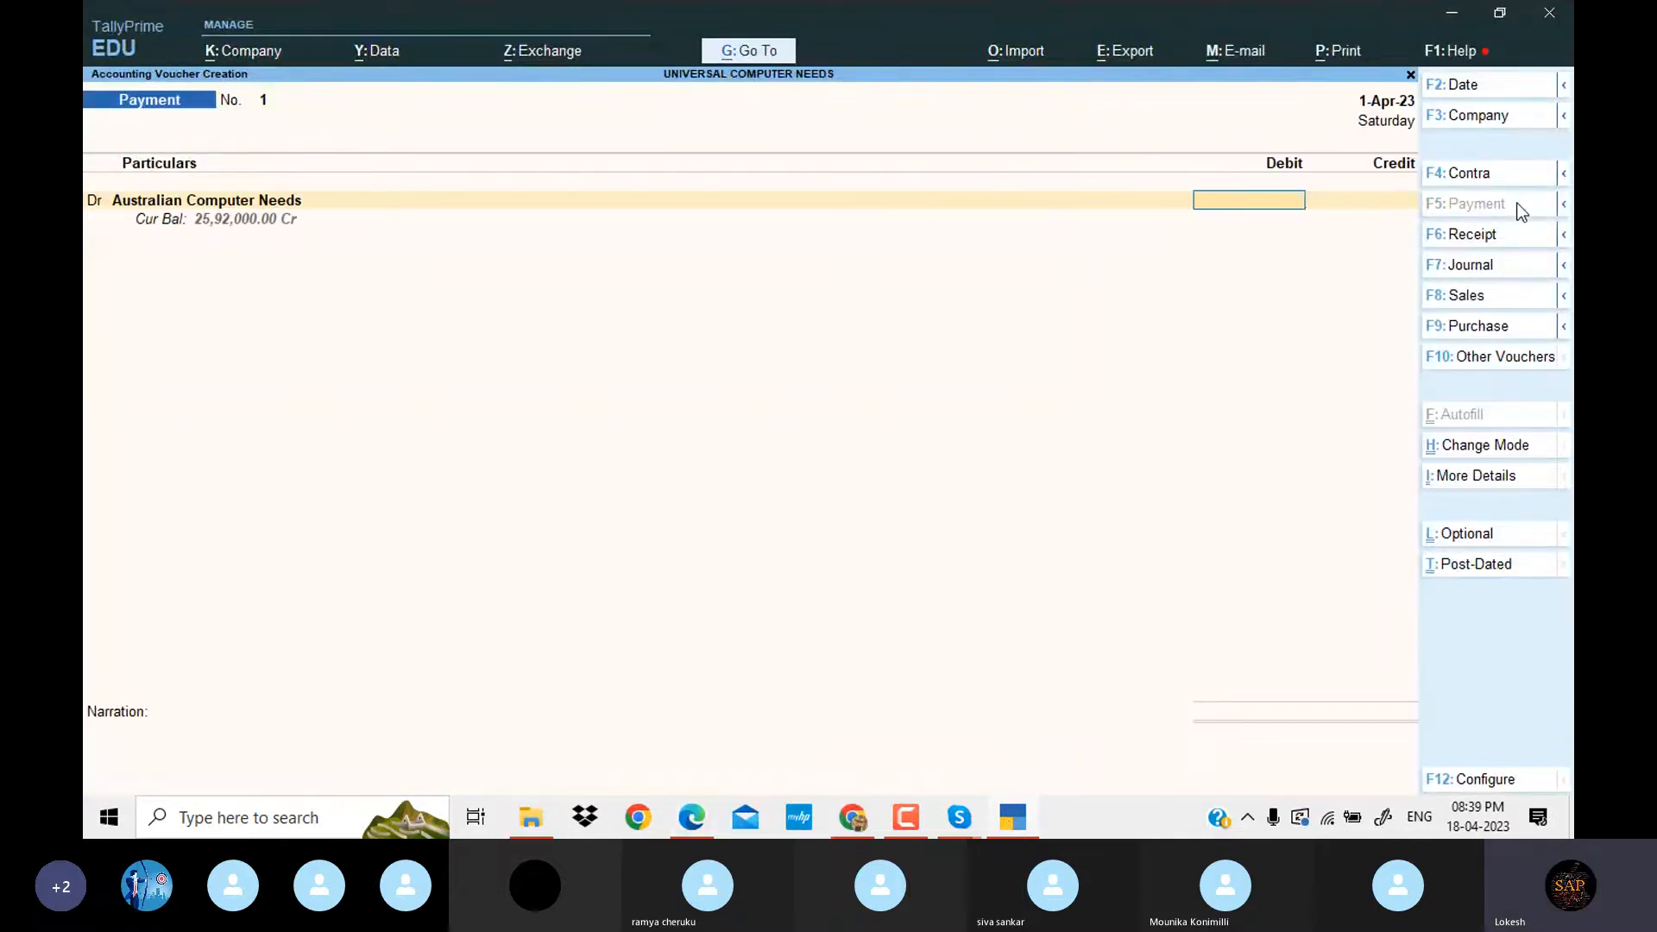
pyautogui.click(1021, 820)
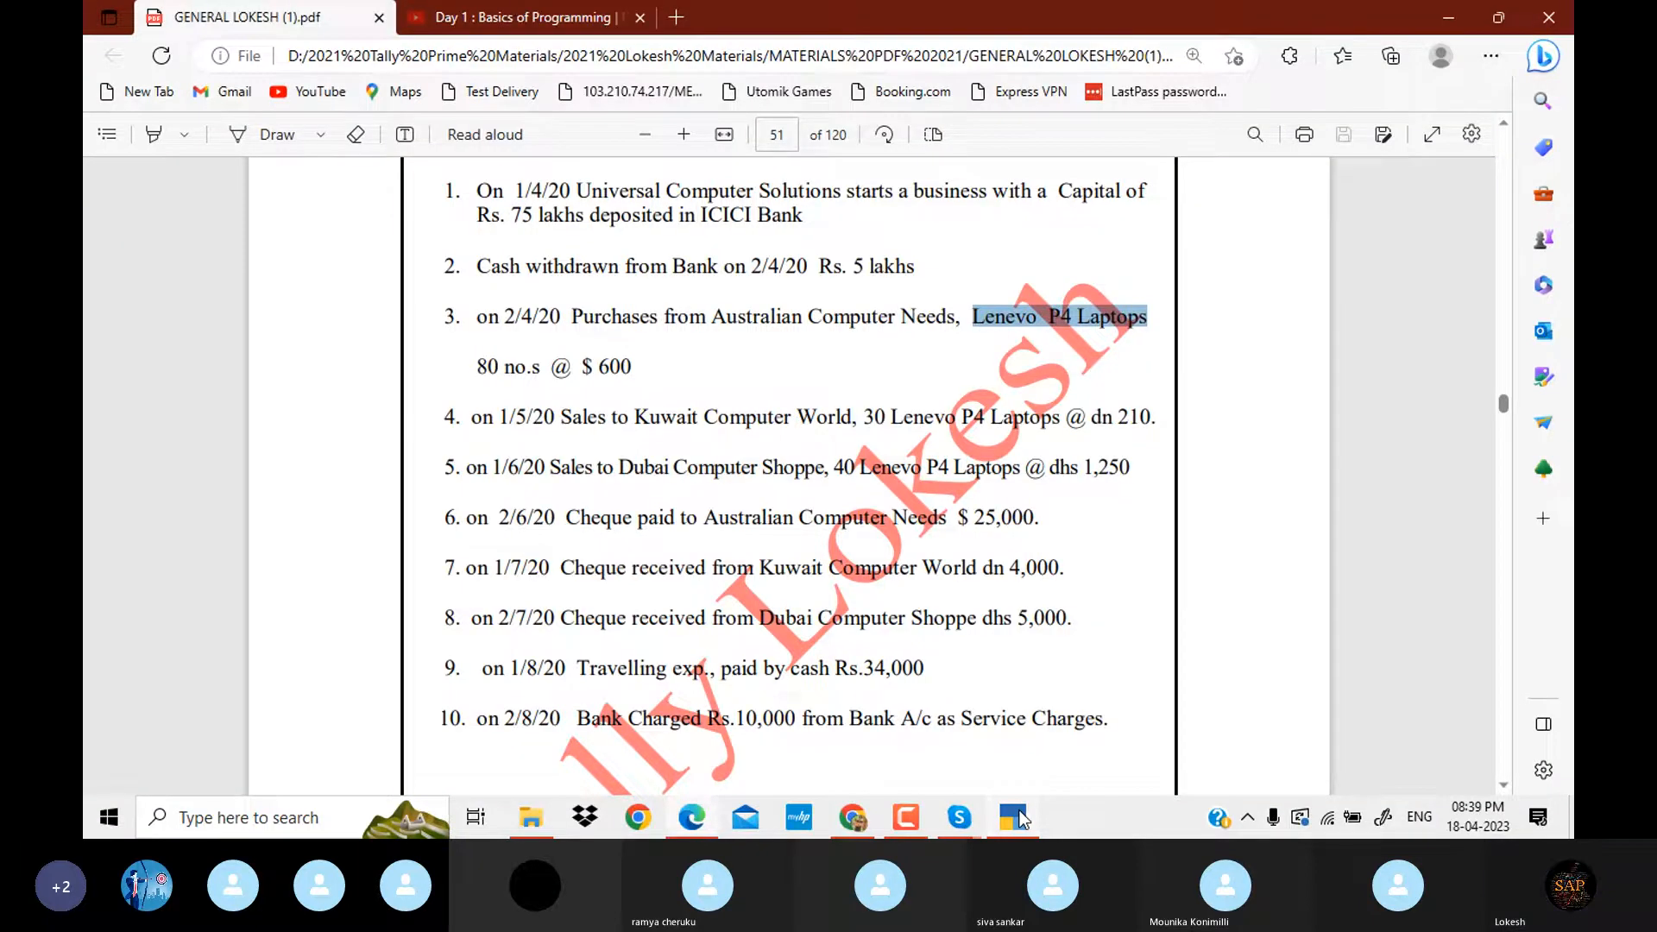
pyautogui.click(1021, 820)
pyautogui.write('$')
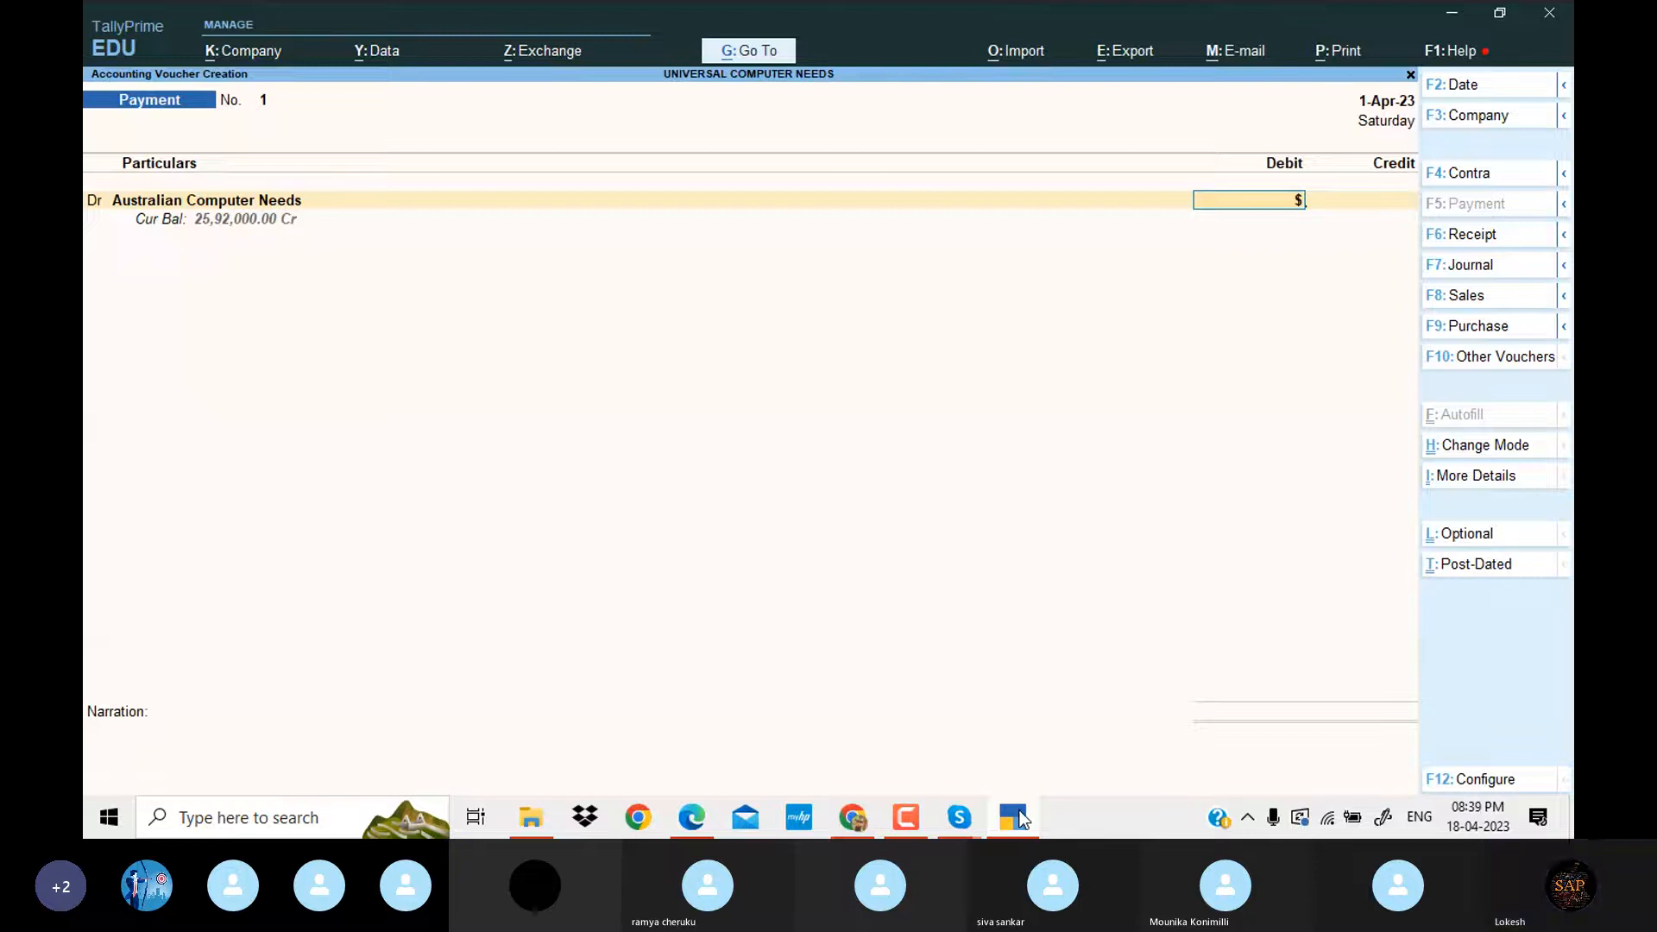
pyautogui.click(1021, 820)
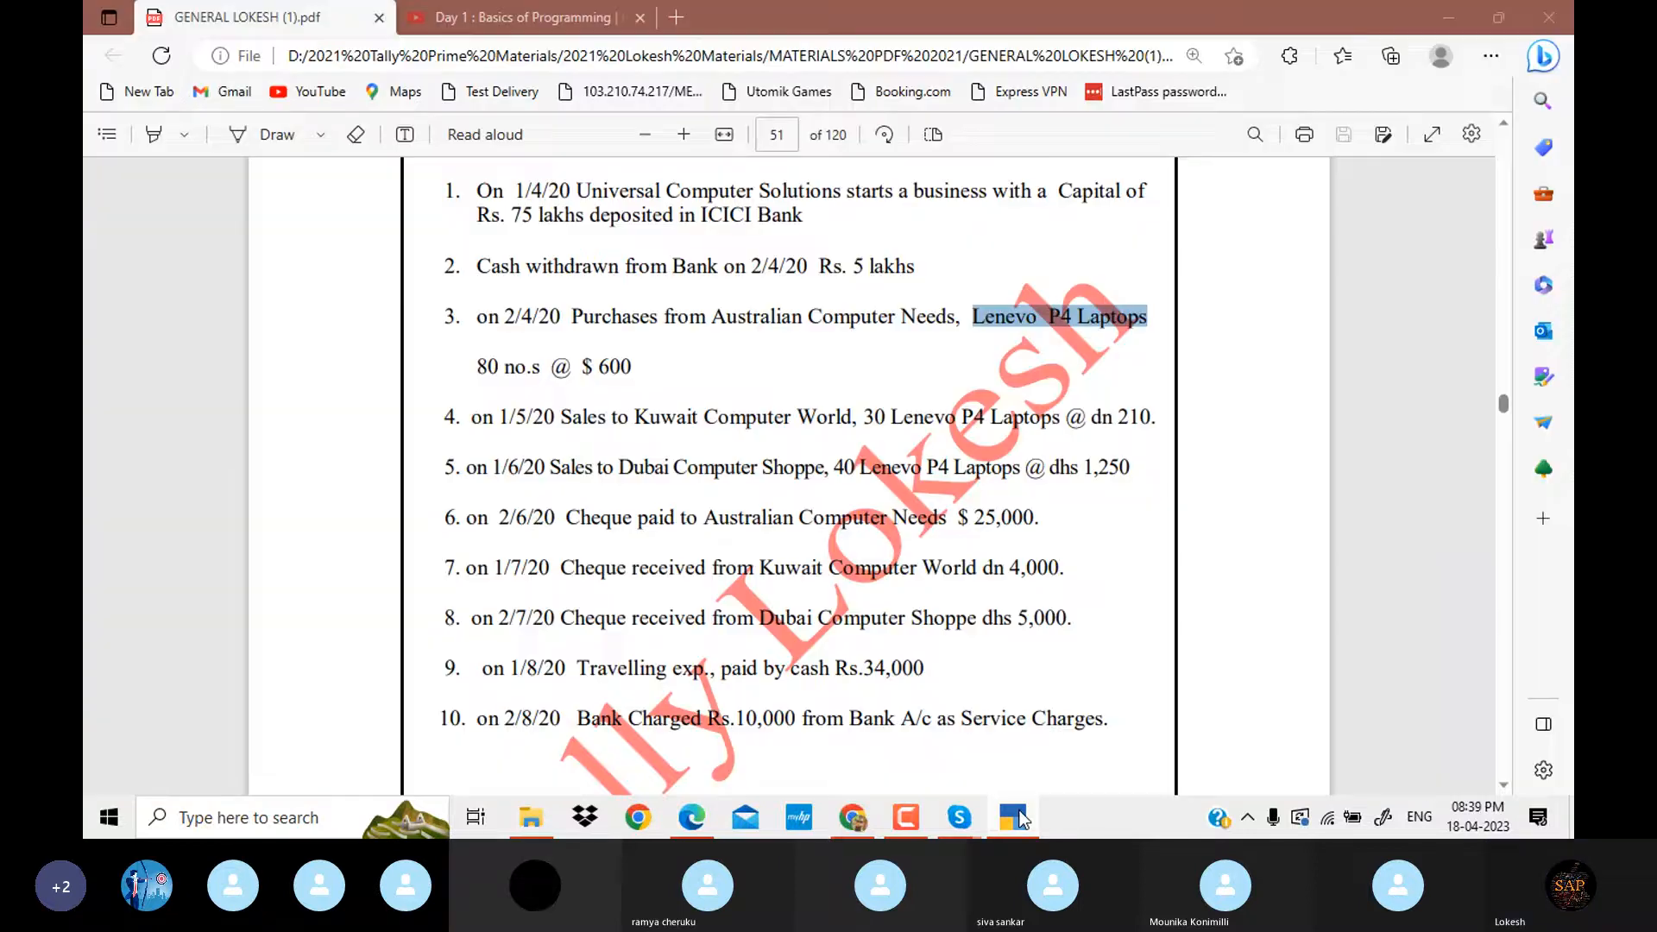
pyautogui.click(1021, 820)
pyautogui.write('25,000')
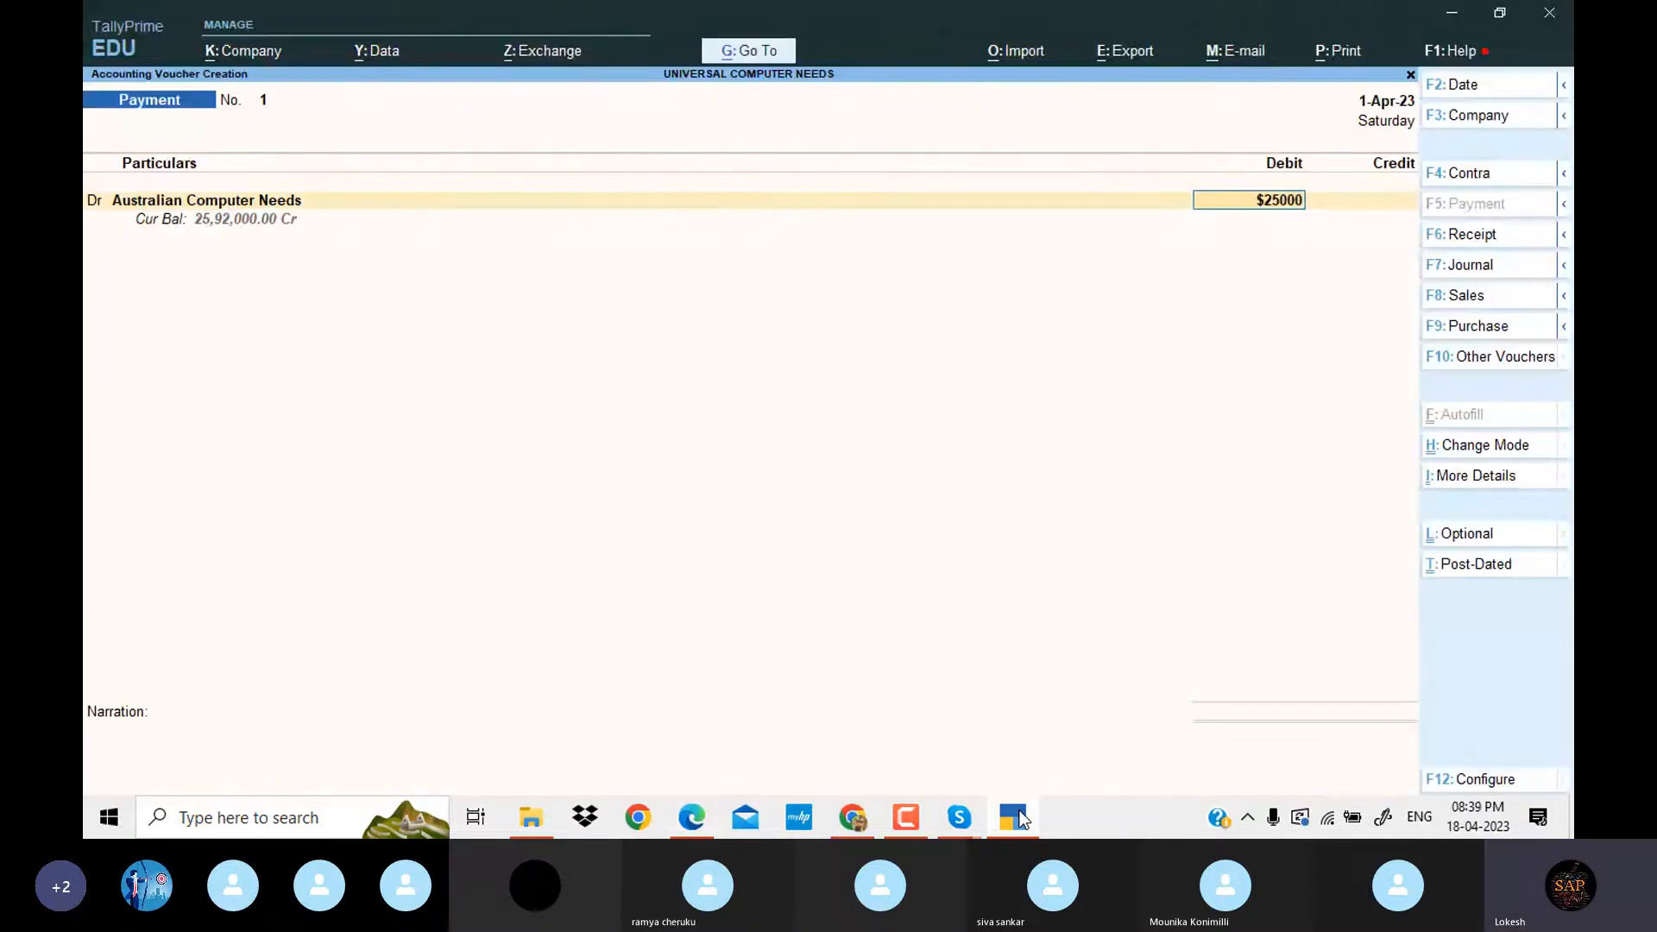
# Accept the ₹ 54/$ exchange rate for the payment and choose ICICI Bank as the credit ledger.
pyautogui.press('Return')
pyautogui.press('Return')
pyautogui.press('Return')
pyautogui.press('Return')
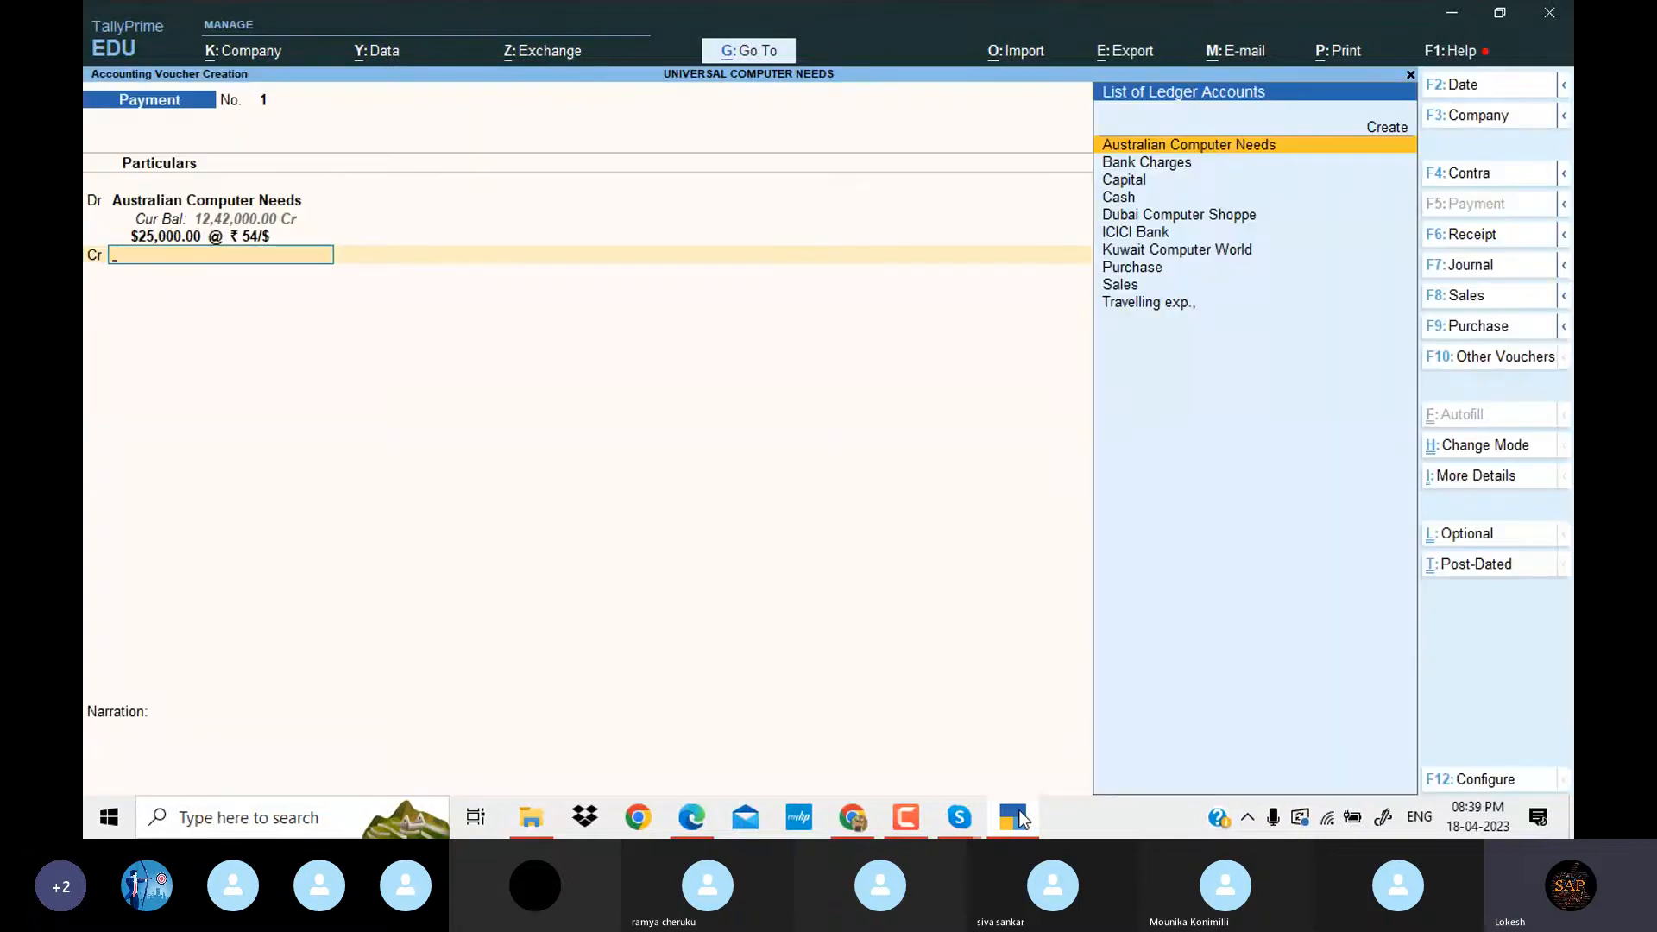
pyautogui.write('s')
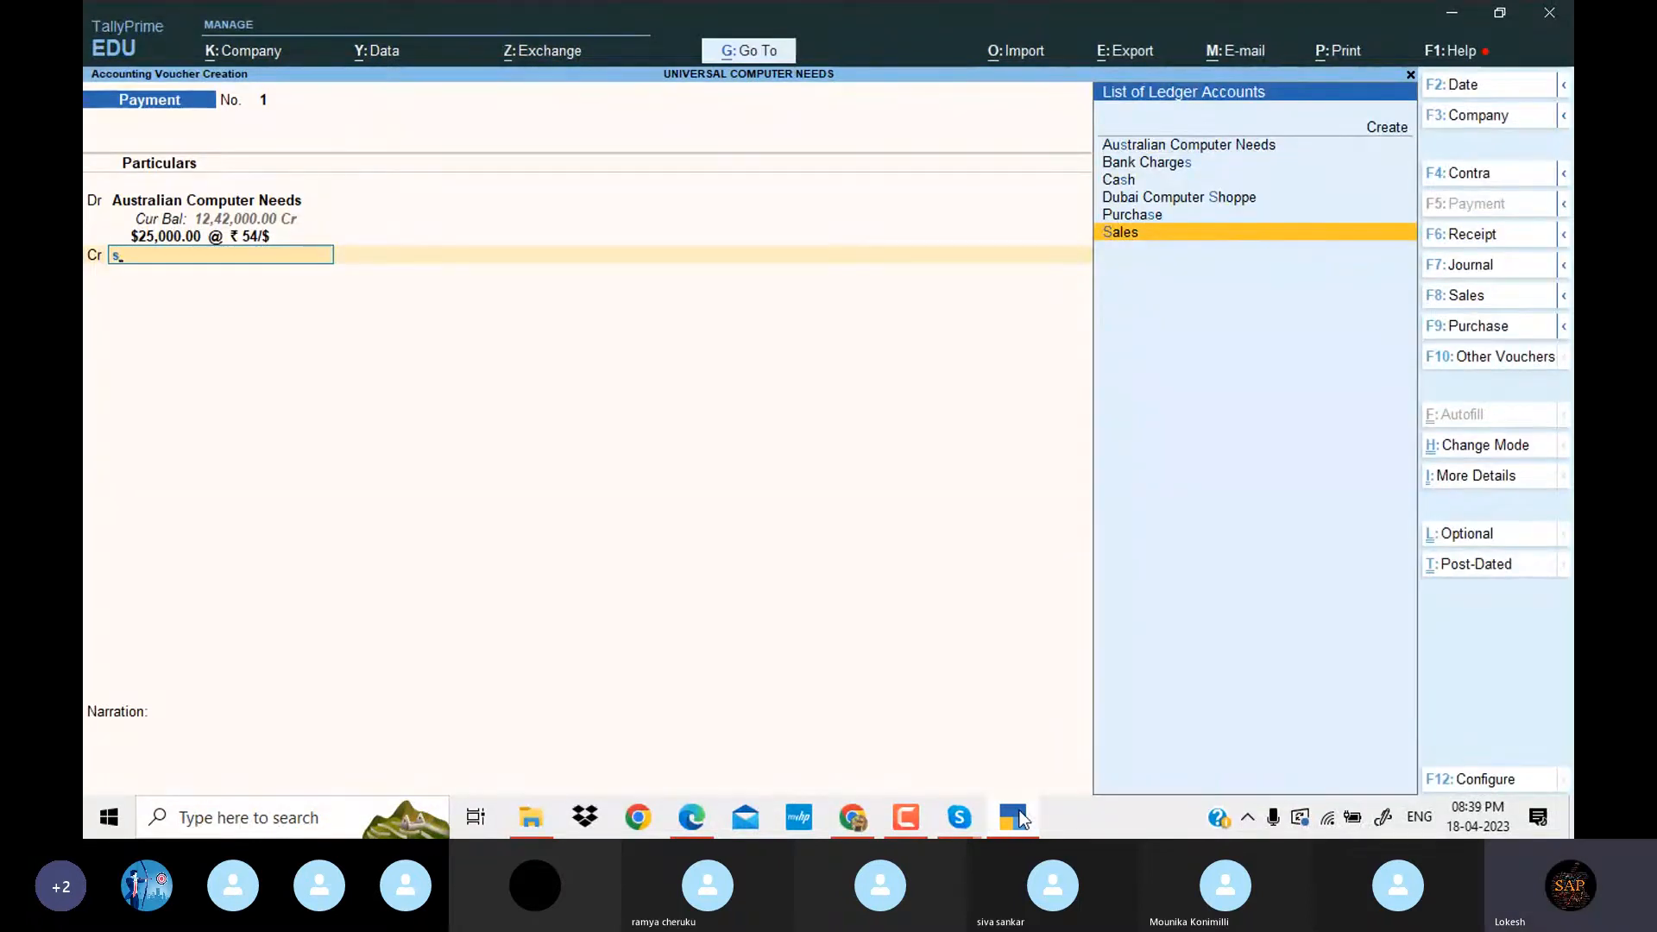
pyautogui.press('BackSpace')
pyautogui.write('i')
pyautogui.press('Return')
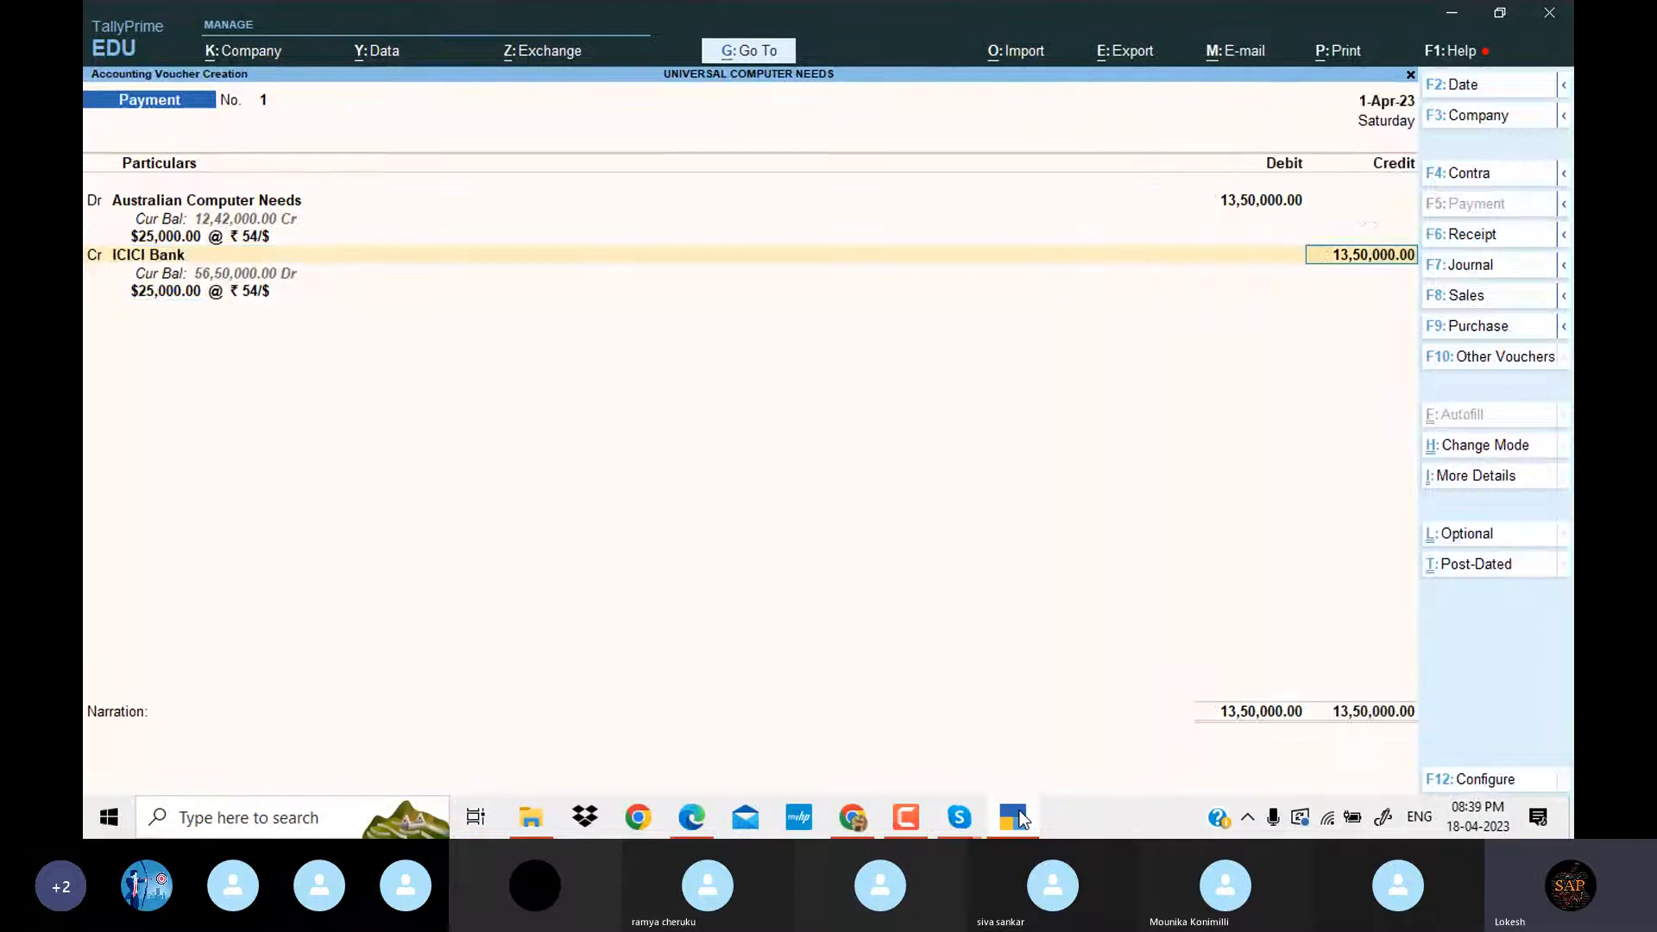
# Accept the ICICI Bank credit amount, allocate $25,000 as a cheque without an instrument number, and save the payment voucher.
pyautogui.press('Return')
pyautogui.press('Return')
pyautogui.press('Return')
pyautogui.press('Return')
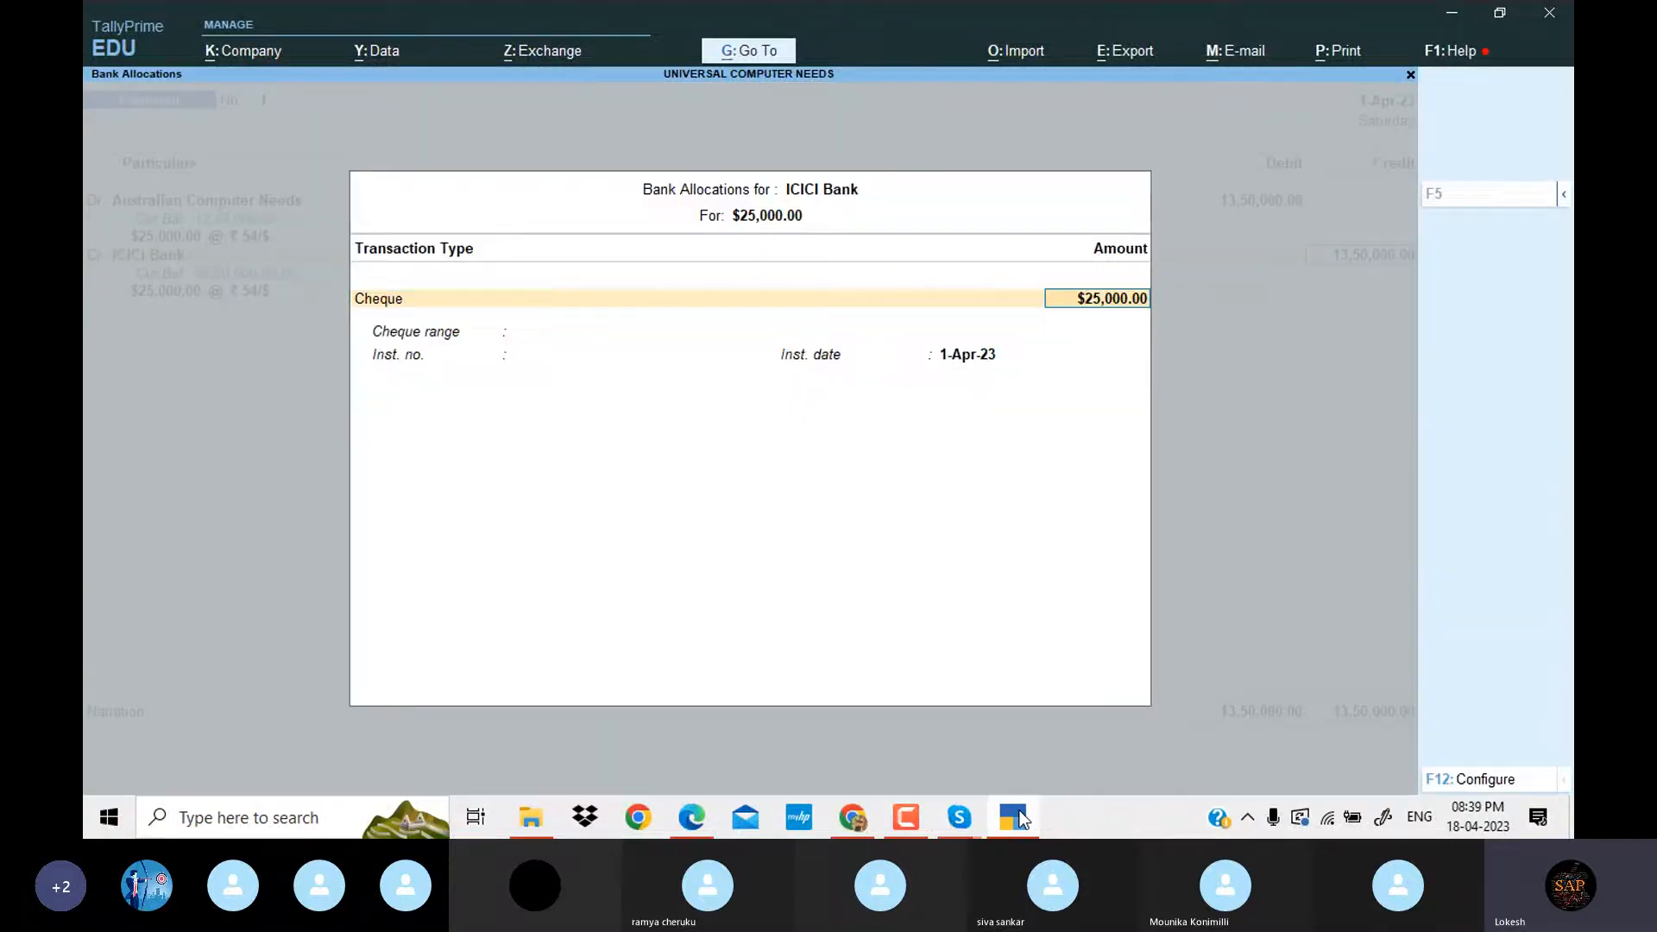
pyautogui.press('Return')
pyautogui.press('Return')
pyautogui.press('Return')
pyautogui.press('Return')
pyautogui.press('Return')
pyautogui.press('Return')
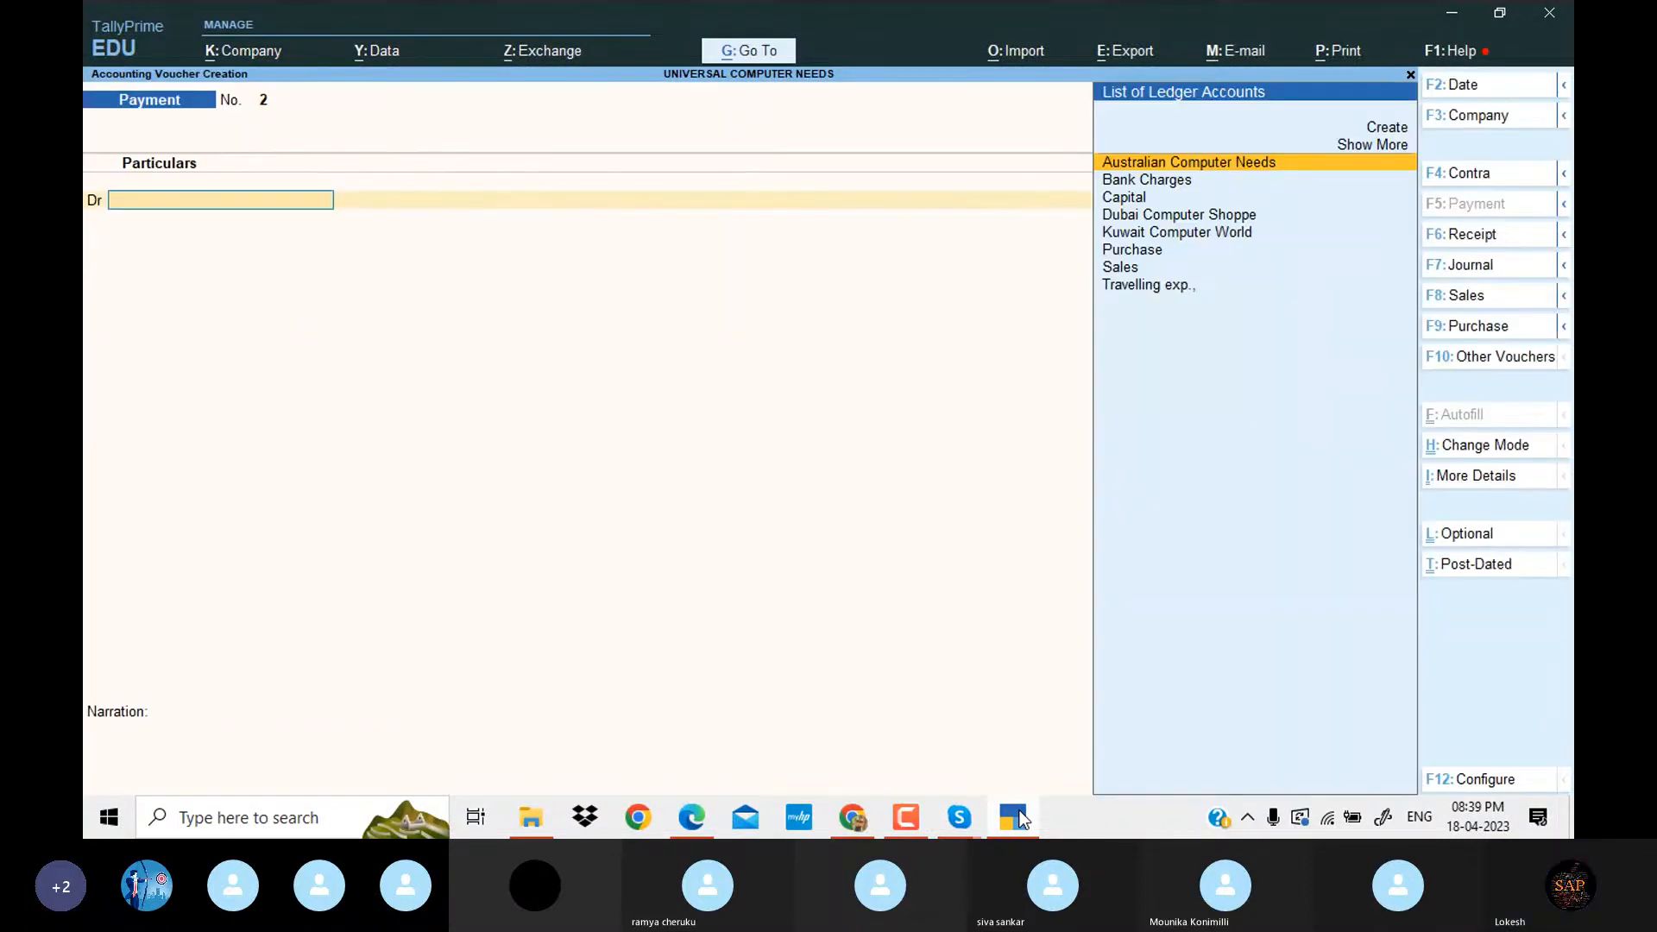
# Start a receipt voucher crediting Kuwait Computer World with dn4000, checking transaction 7 in the problem PDF.
pyautogui.click(1503, 240)
pyautogui.write('k')
pyautogui.press('Return')
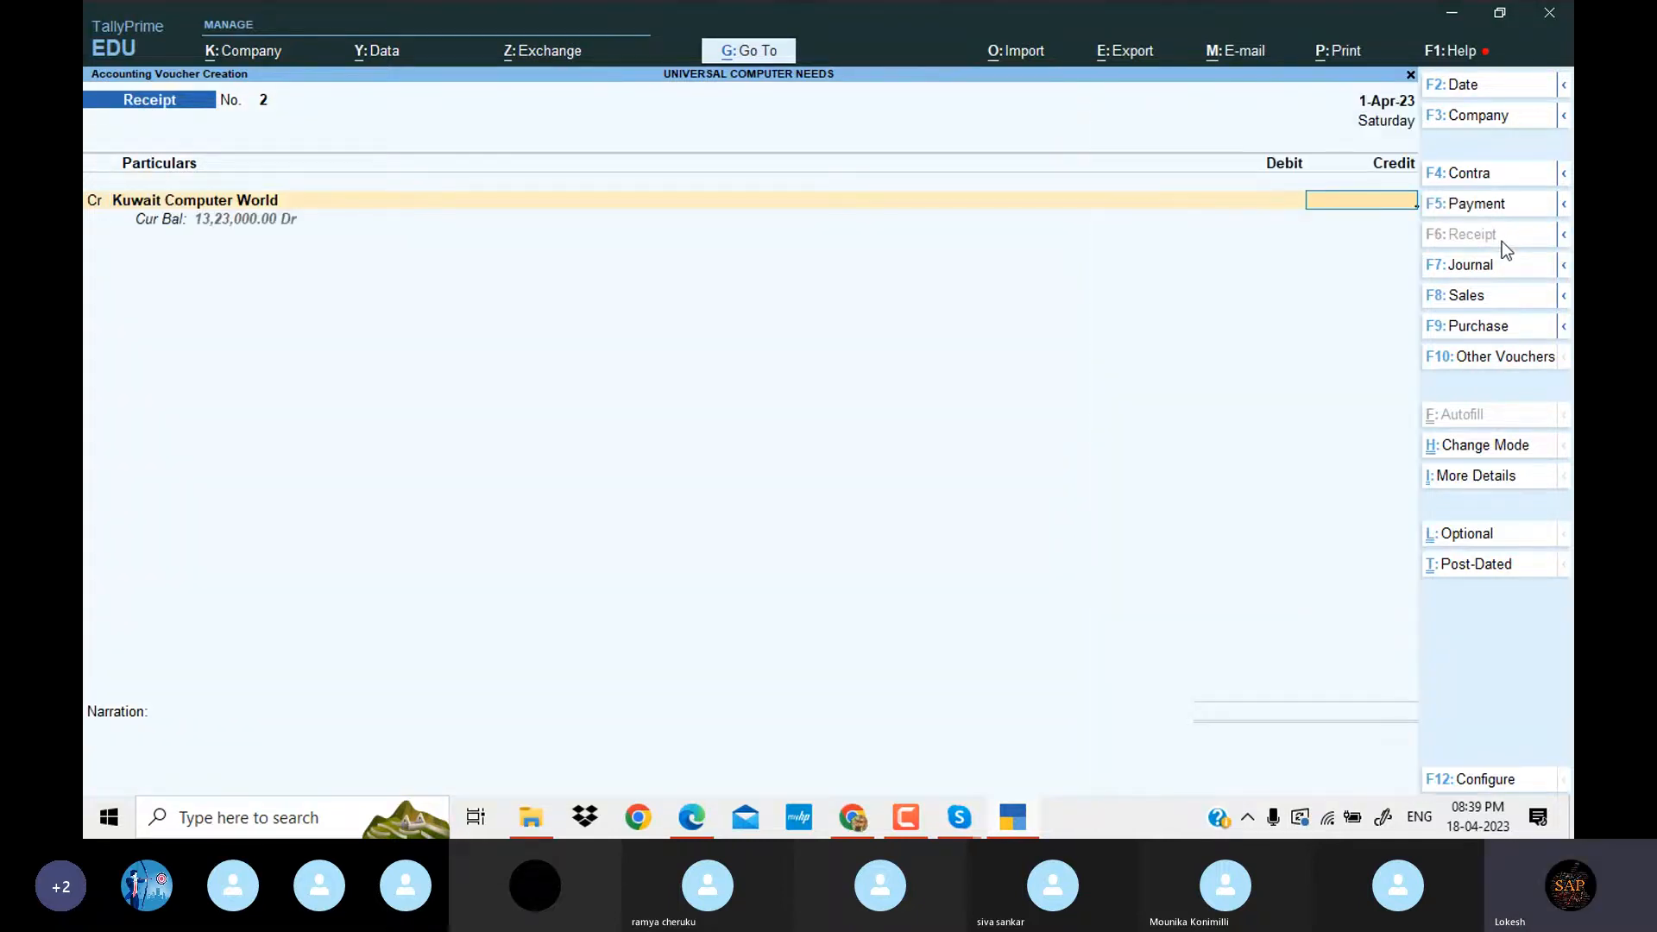
pyautogui.click(1006, 818)
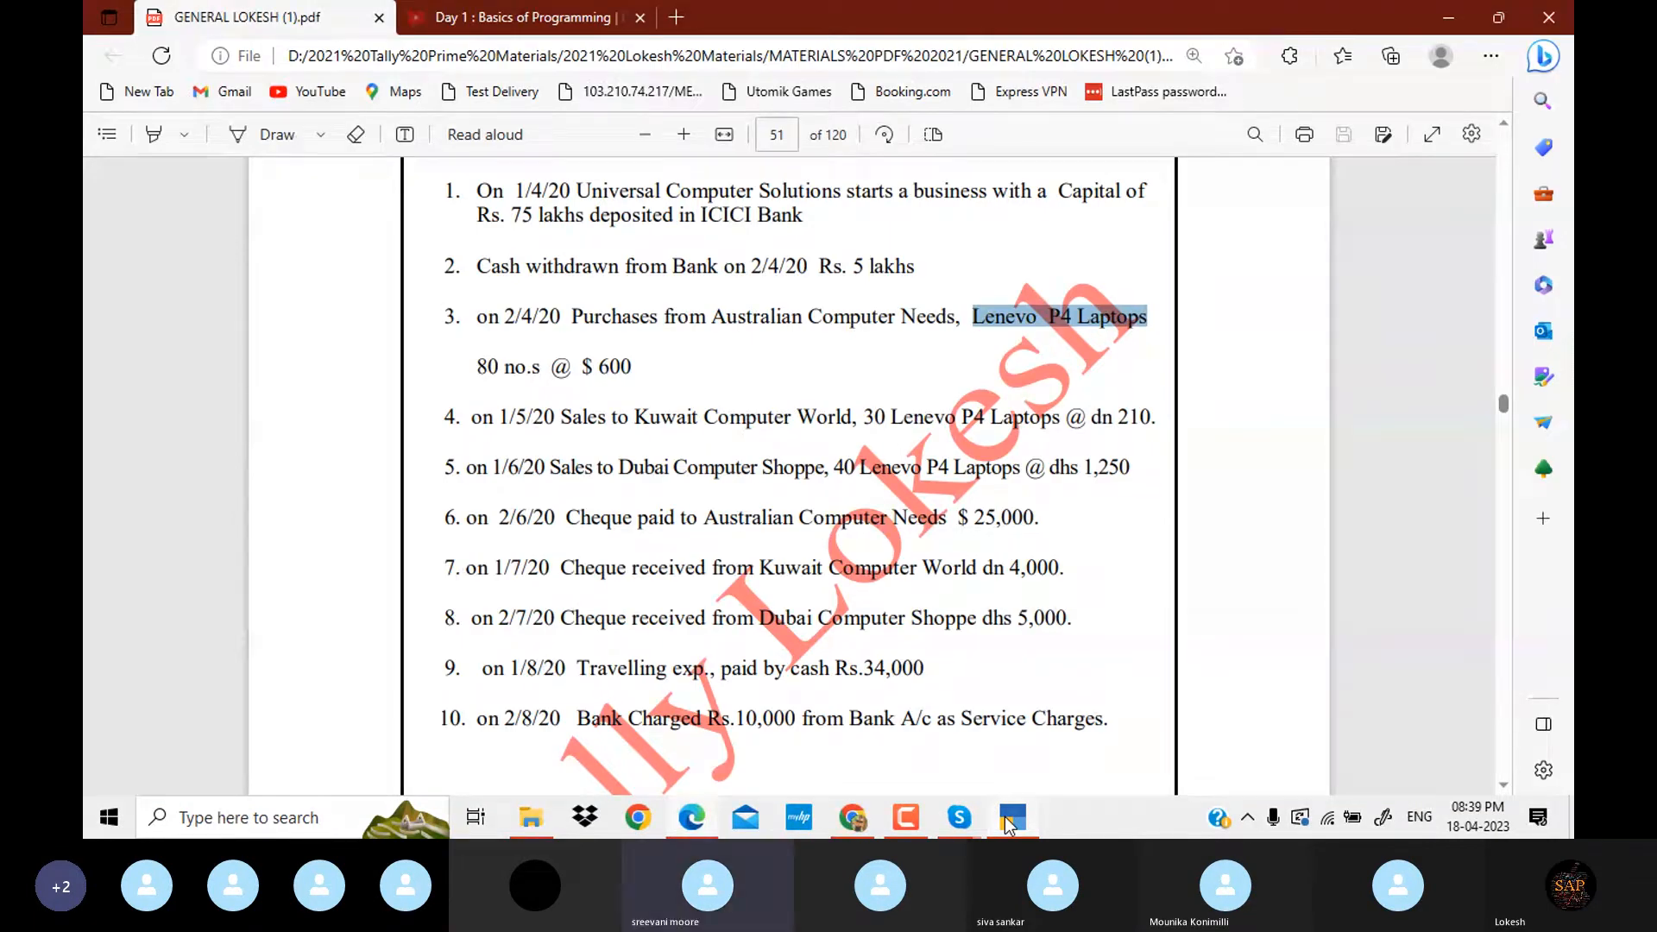
pyautogui.click(1006, 818)
pyautogui.write('dn')
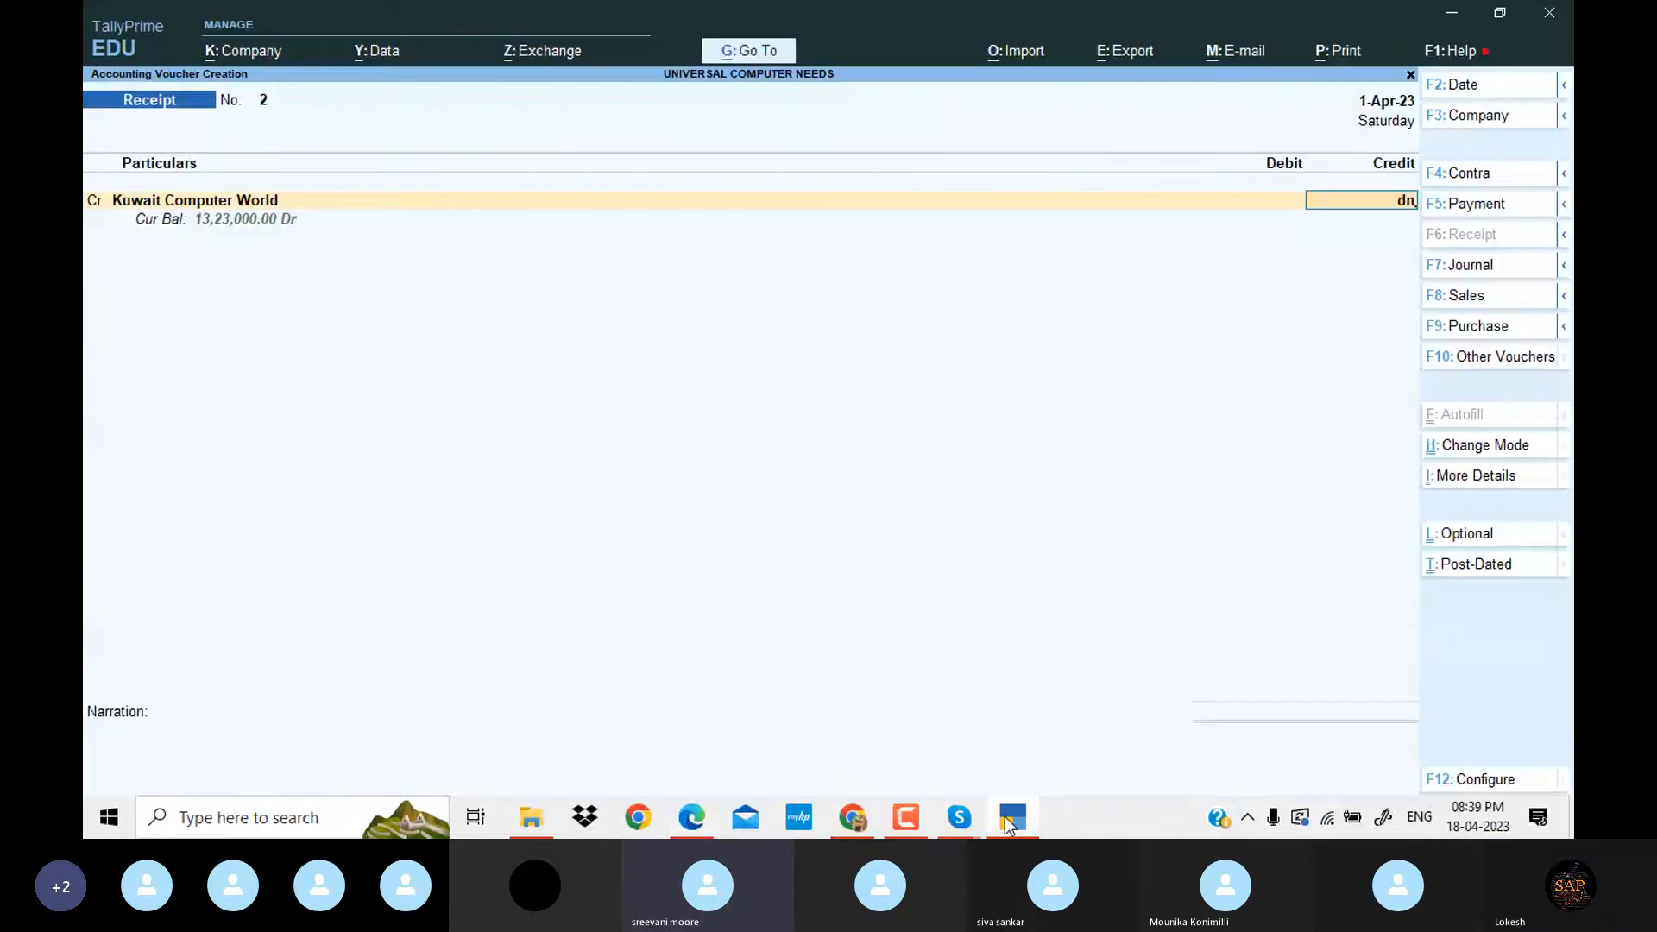
pyautogui.click(1005, 819)
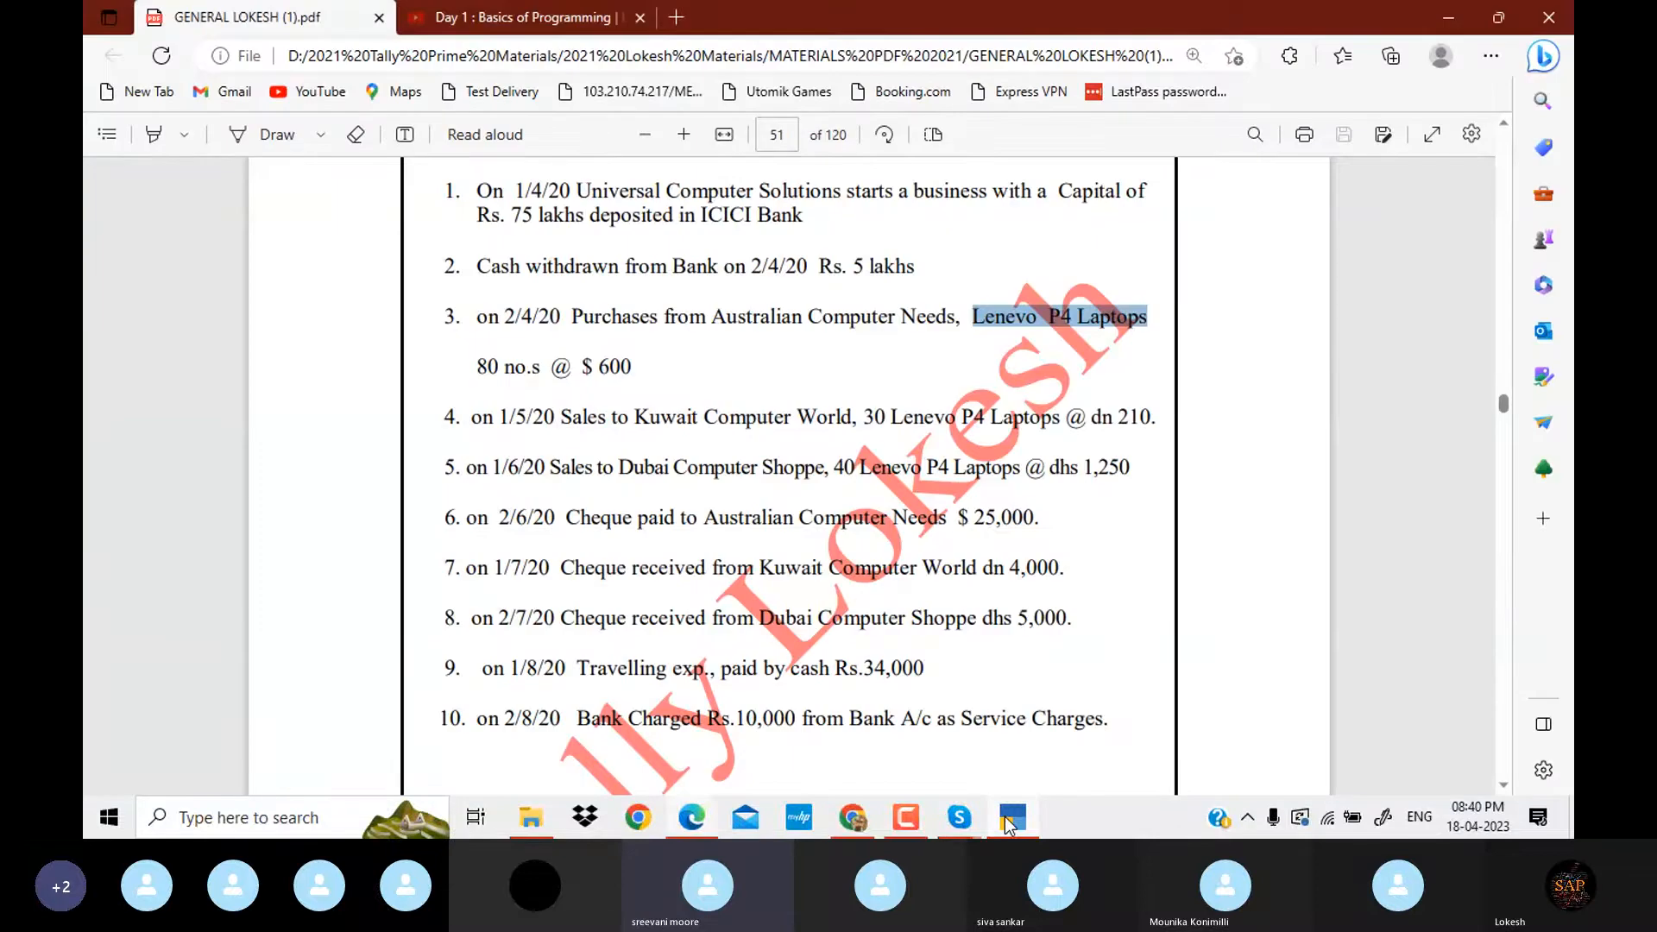
pyautogui.click(1006, 818)
pyautogui.write('4000')
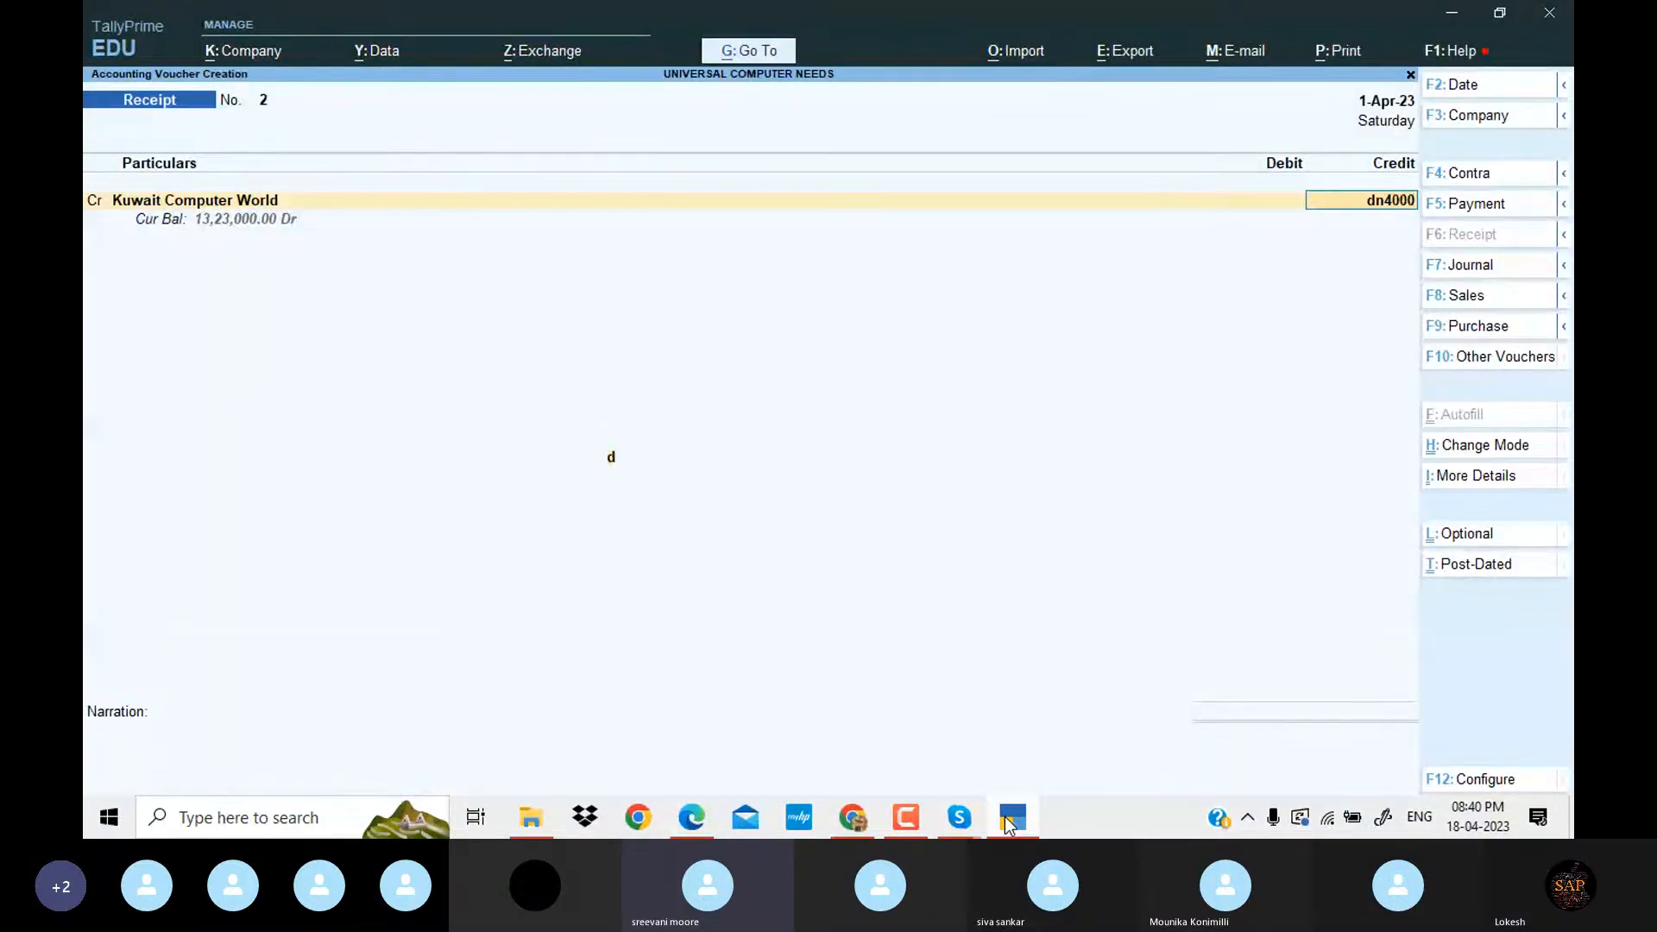
# Accept the ₹ 210/dn exchange rate for the receipt and choose ICICI Bank as the debit ledger.
pyautogui.press('Return')
pyautogui.press('Return')
pyautogui.press('Return')
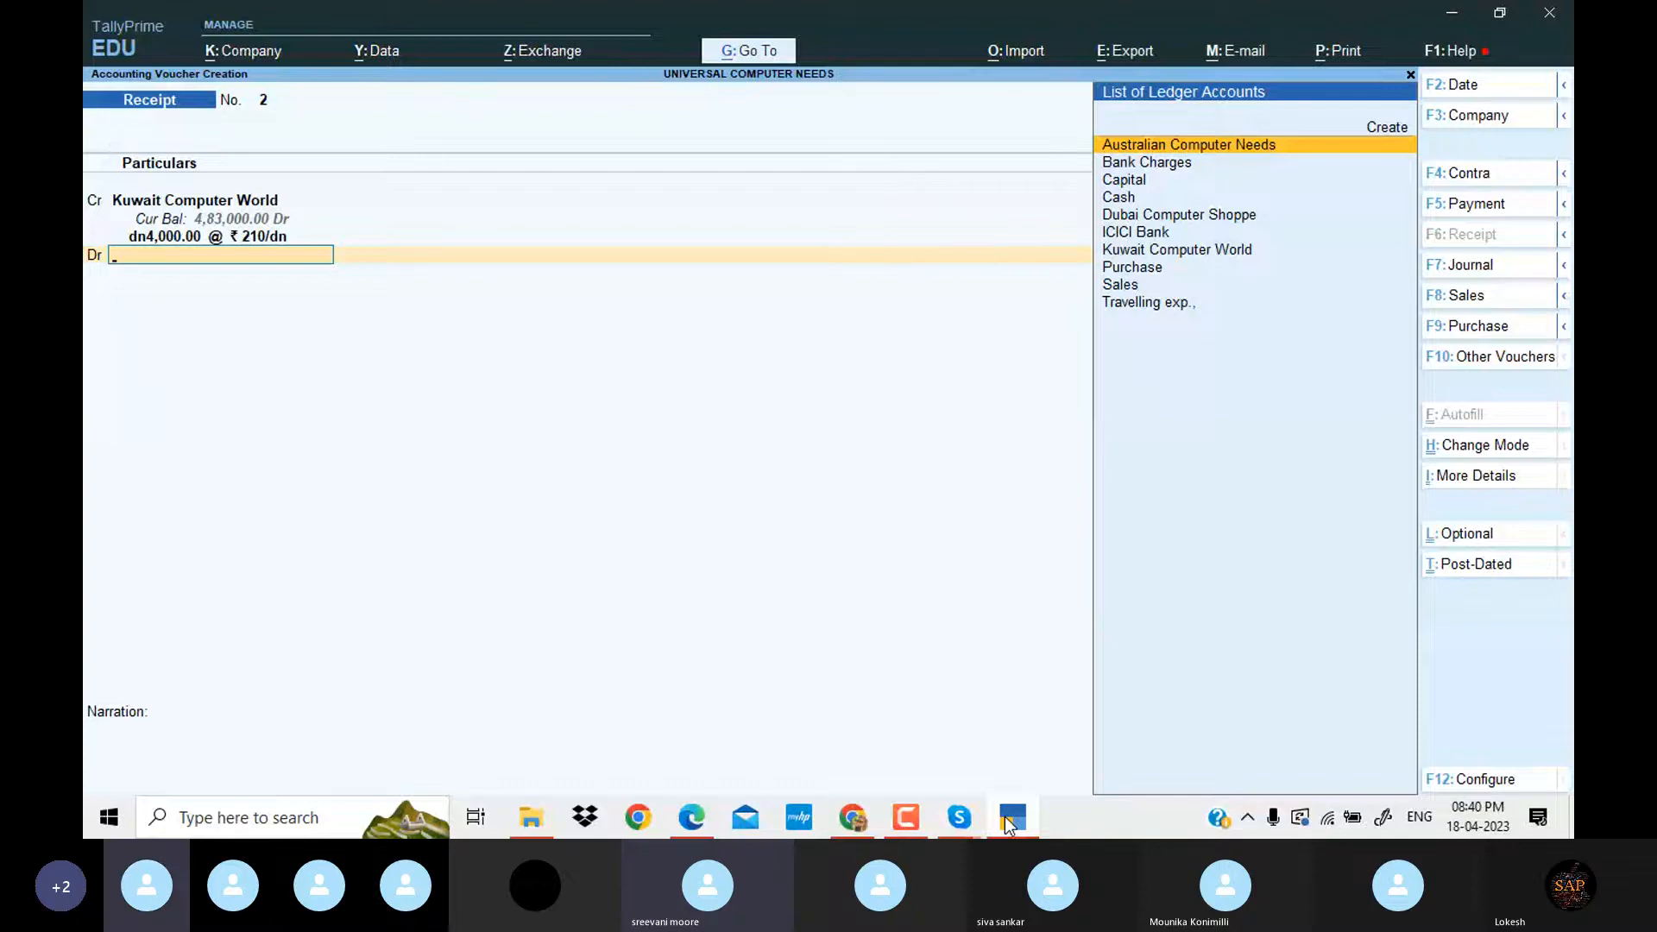
pyautogui.write('i')
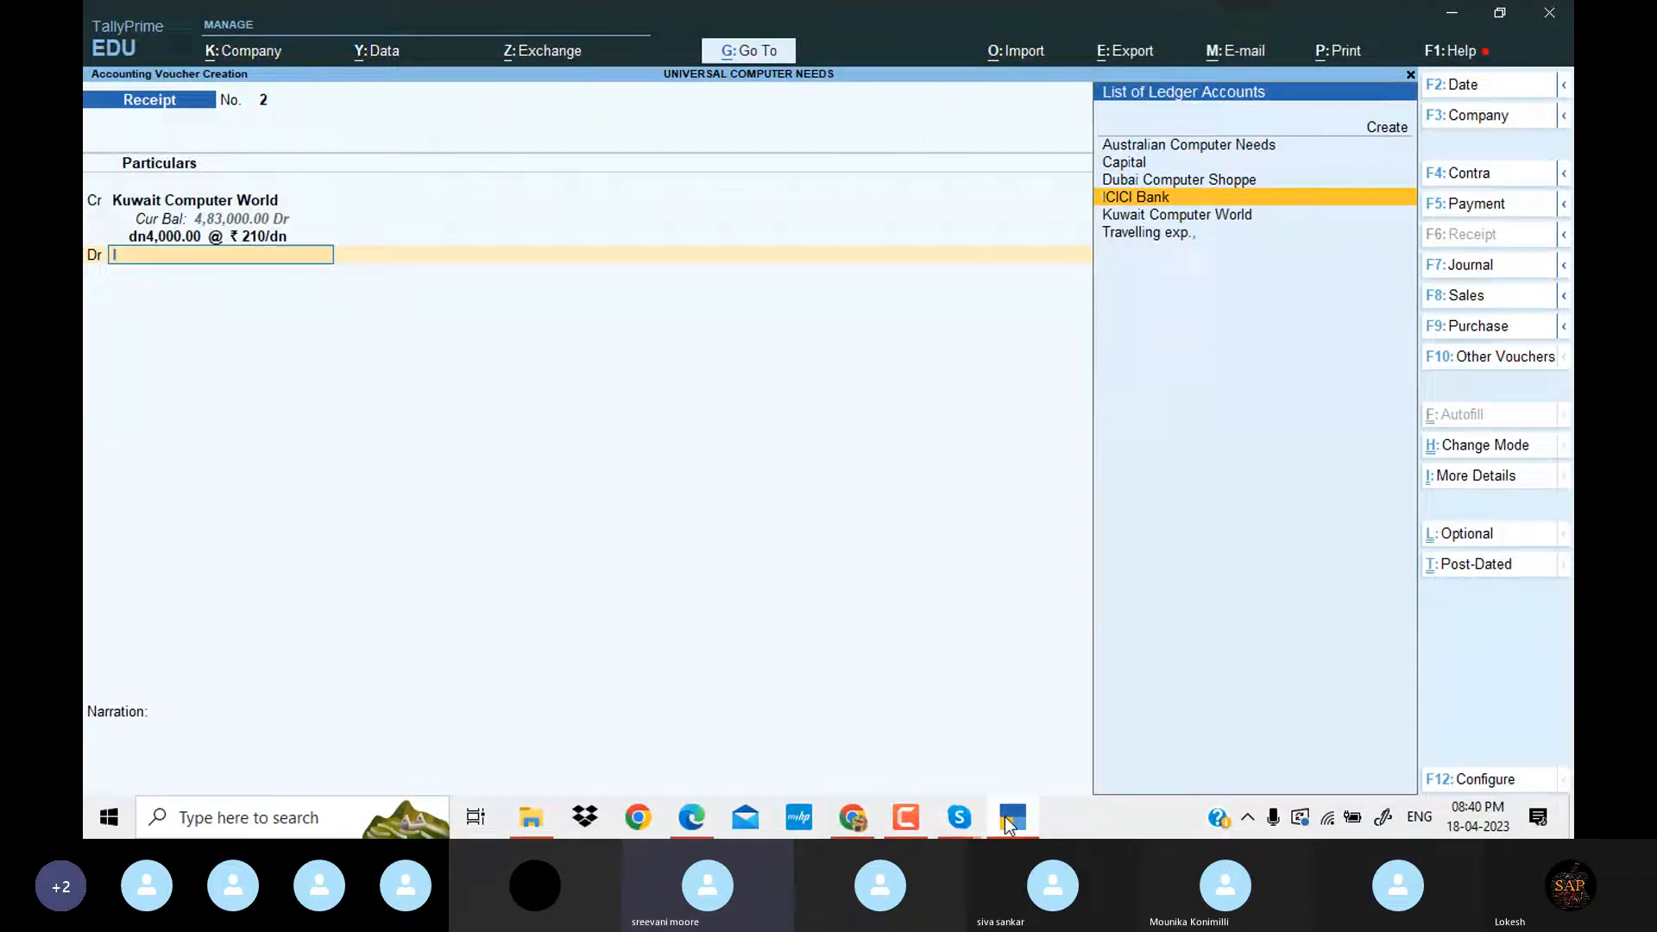
pyautogui.press('Return')
# Accept the ICICI Bank debit, allocate dn4,000 as Cheque/DD with blank instrument number and bank, and save the receipt voucher.
pyautogui.press('Return')
pyautogui.press('Return')
pyautogui.press('Return')
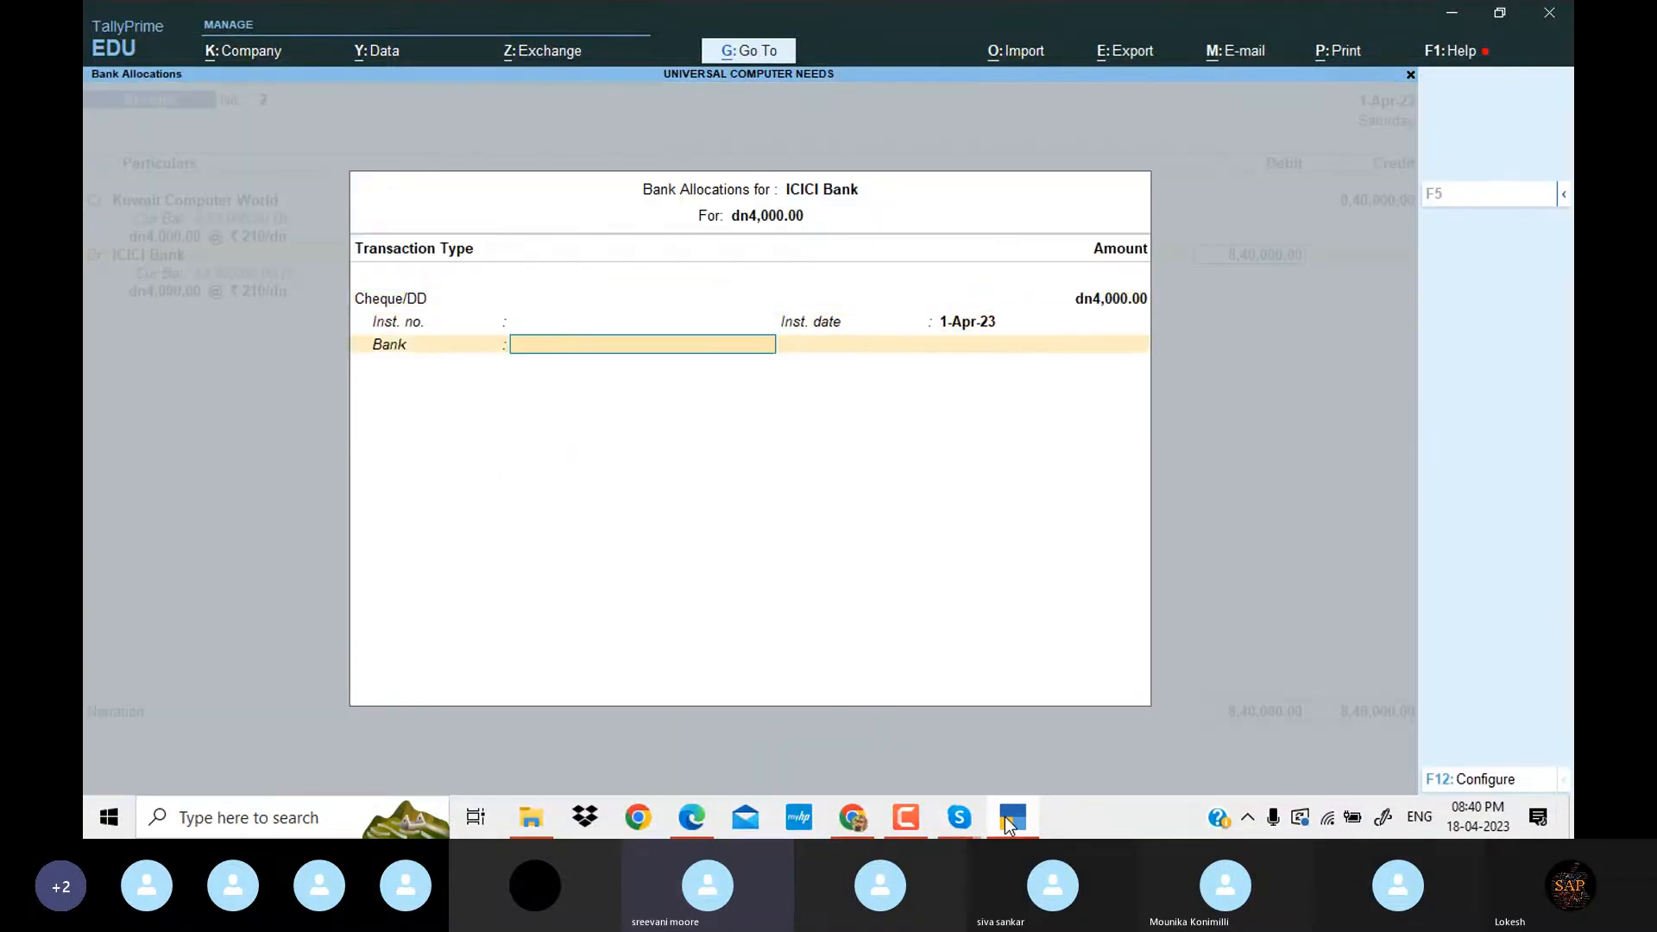
pyautogui.press('Return')
pyautogui.press('Return')
pyautogui.press('Return')
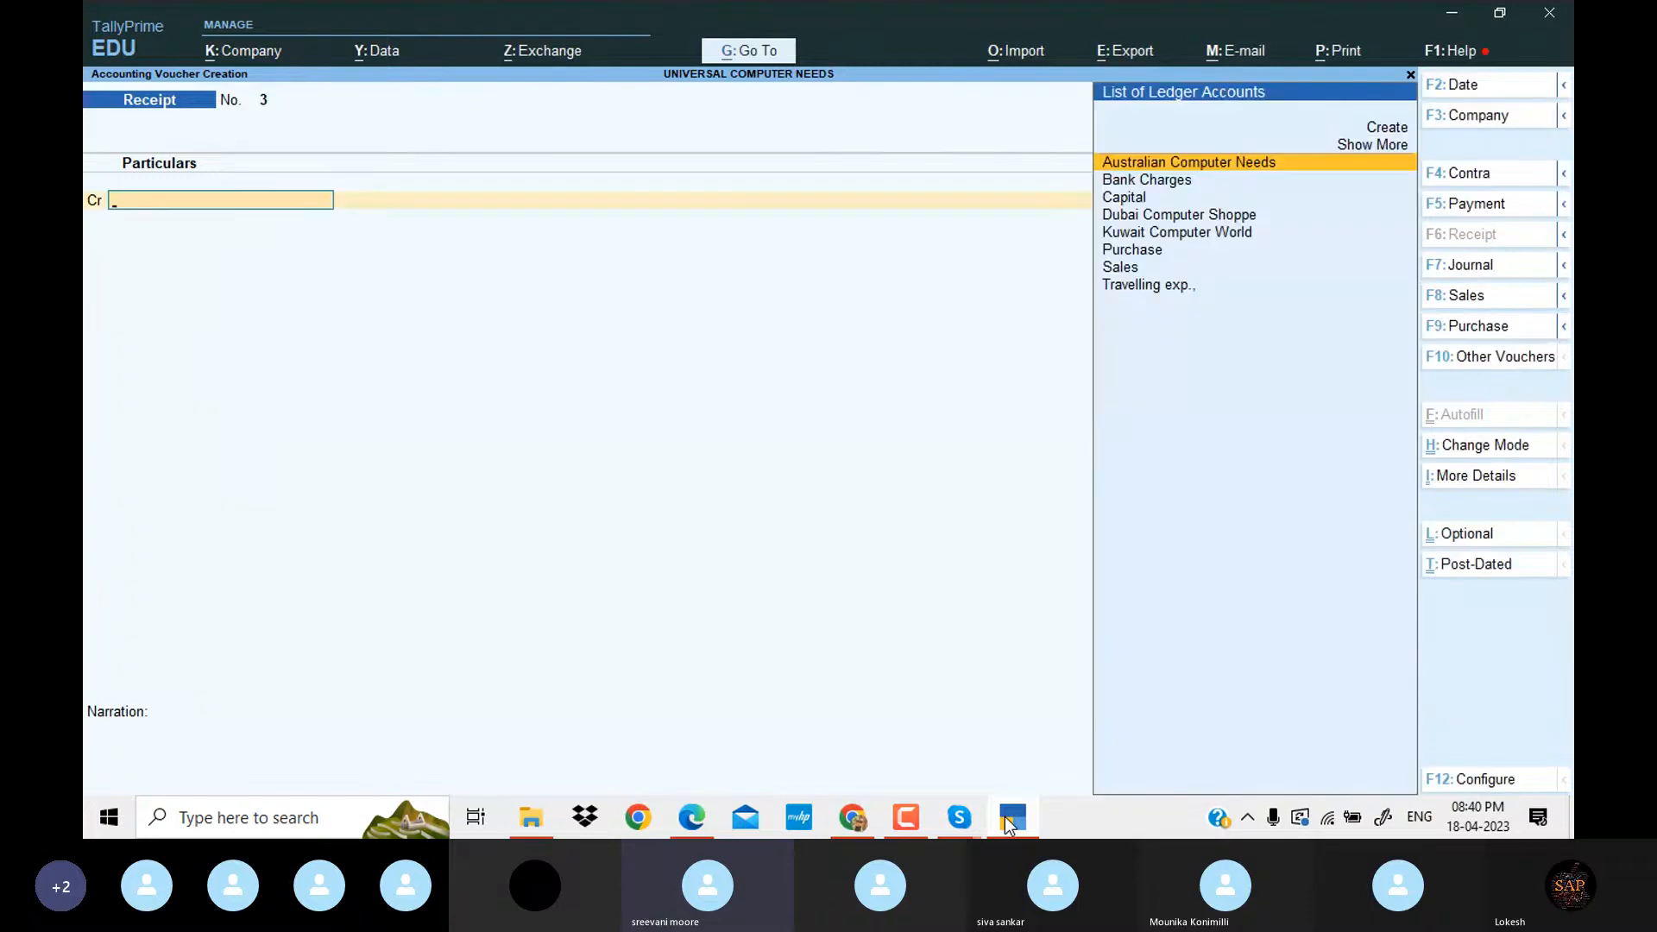
# Credit Dubai Computer Shoppe with dhs5000 in a new receipt voucher, checking transaction 8 in the problem PDF.
pyautogui.click(1008, 821)
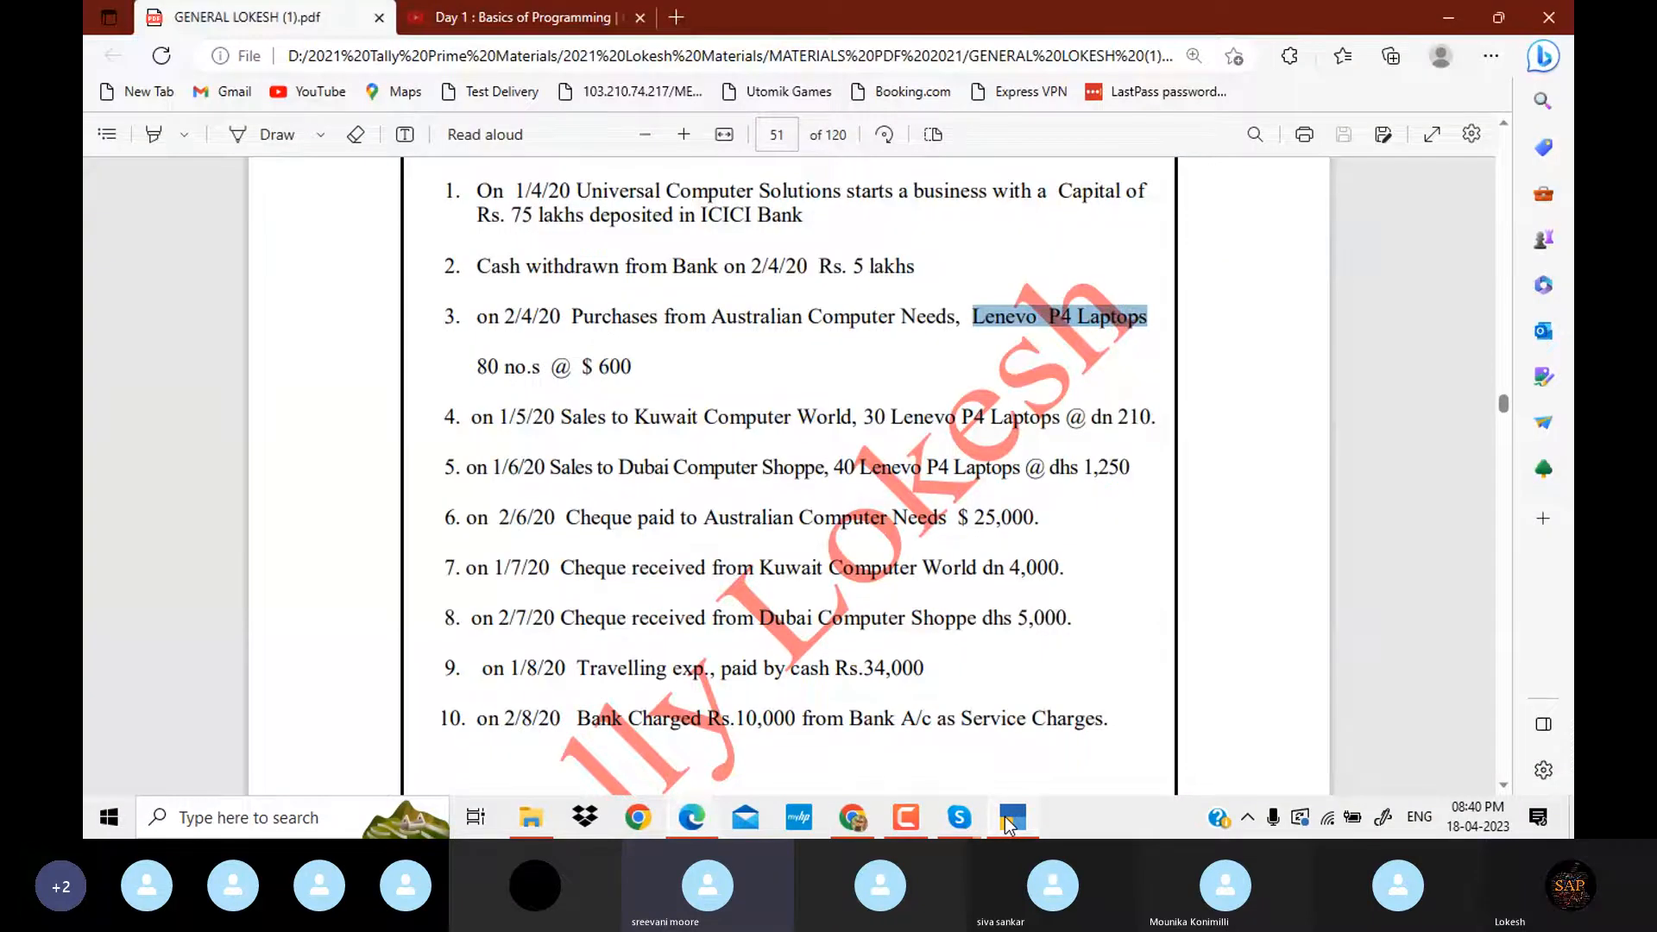
pyautogui.click(1008, 822)
pyautogui.write('D')
pyautogui.press('Return')
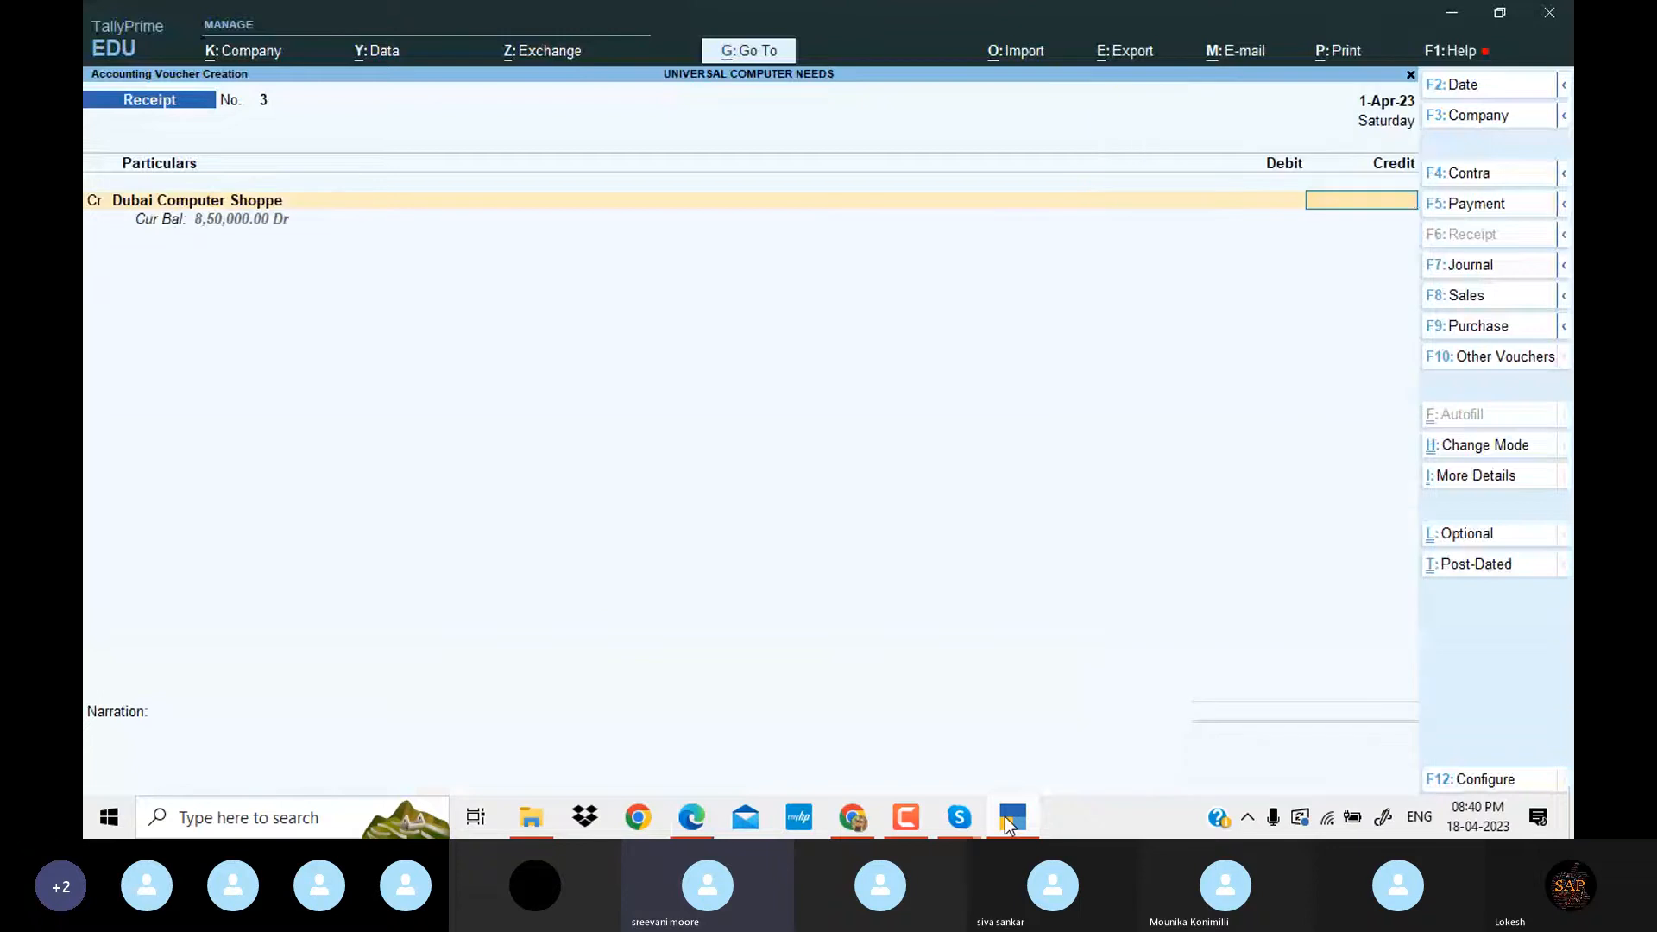
pyautogui.click(1008, 822)
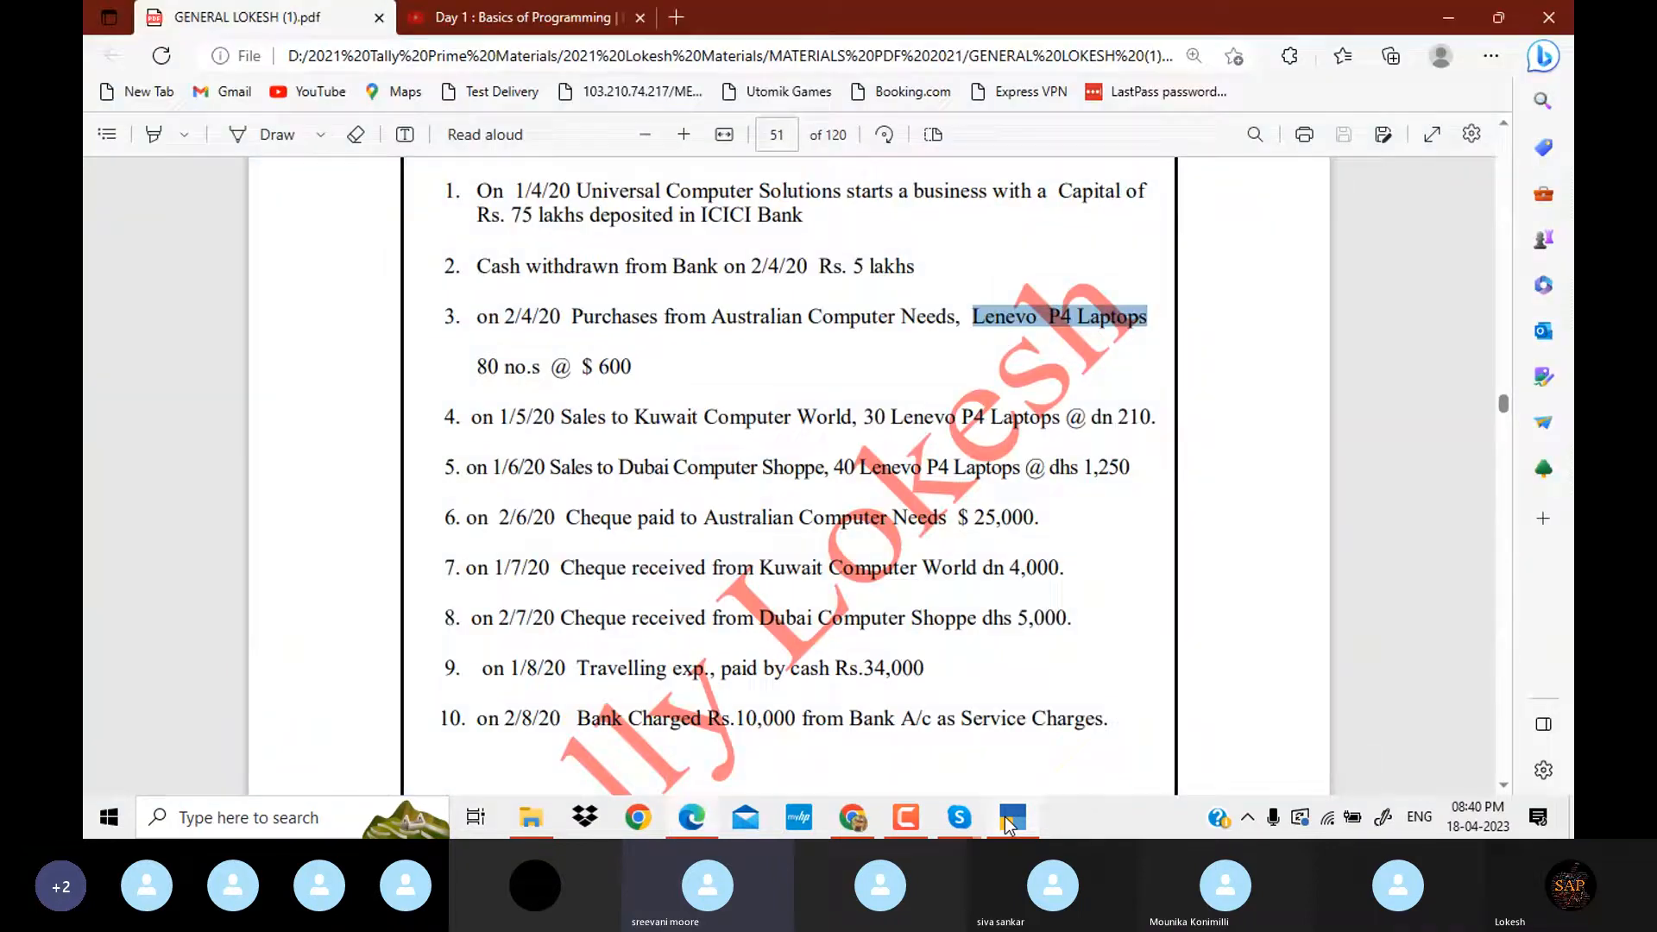
pyautogui.click(1008, 822)
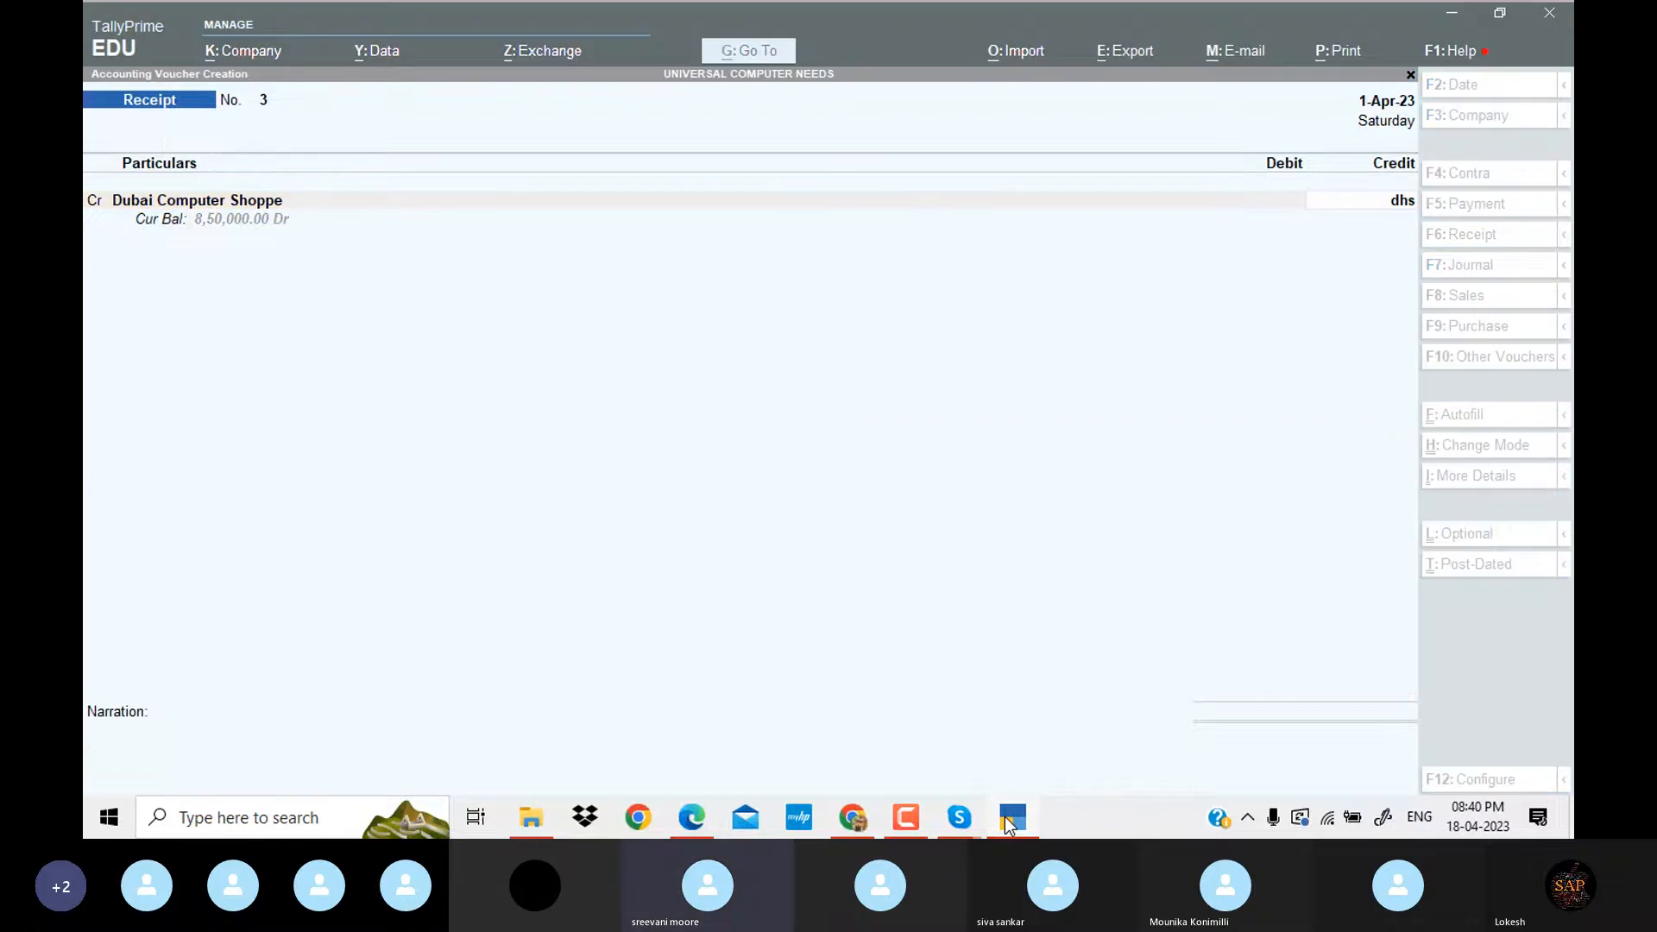
pyautogui.click(1008, 821)
pyautogui.click(1008, 822)
pyautogui.write('dhs5000')
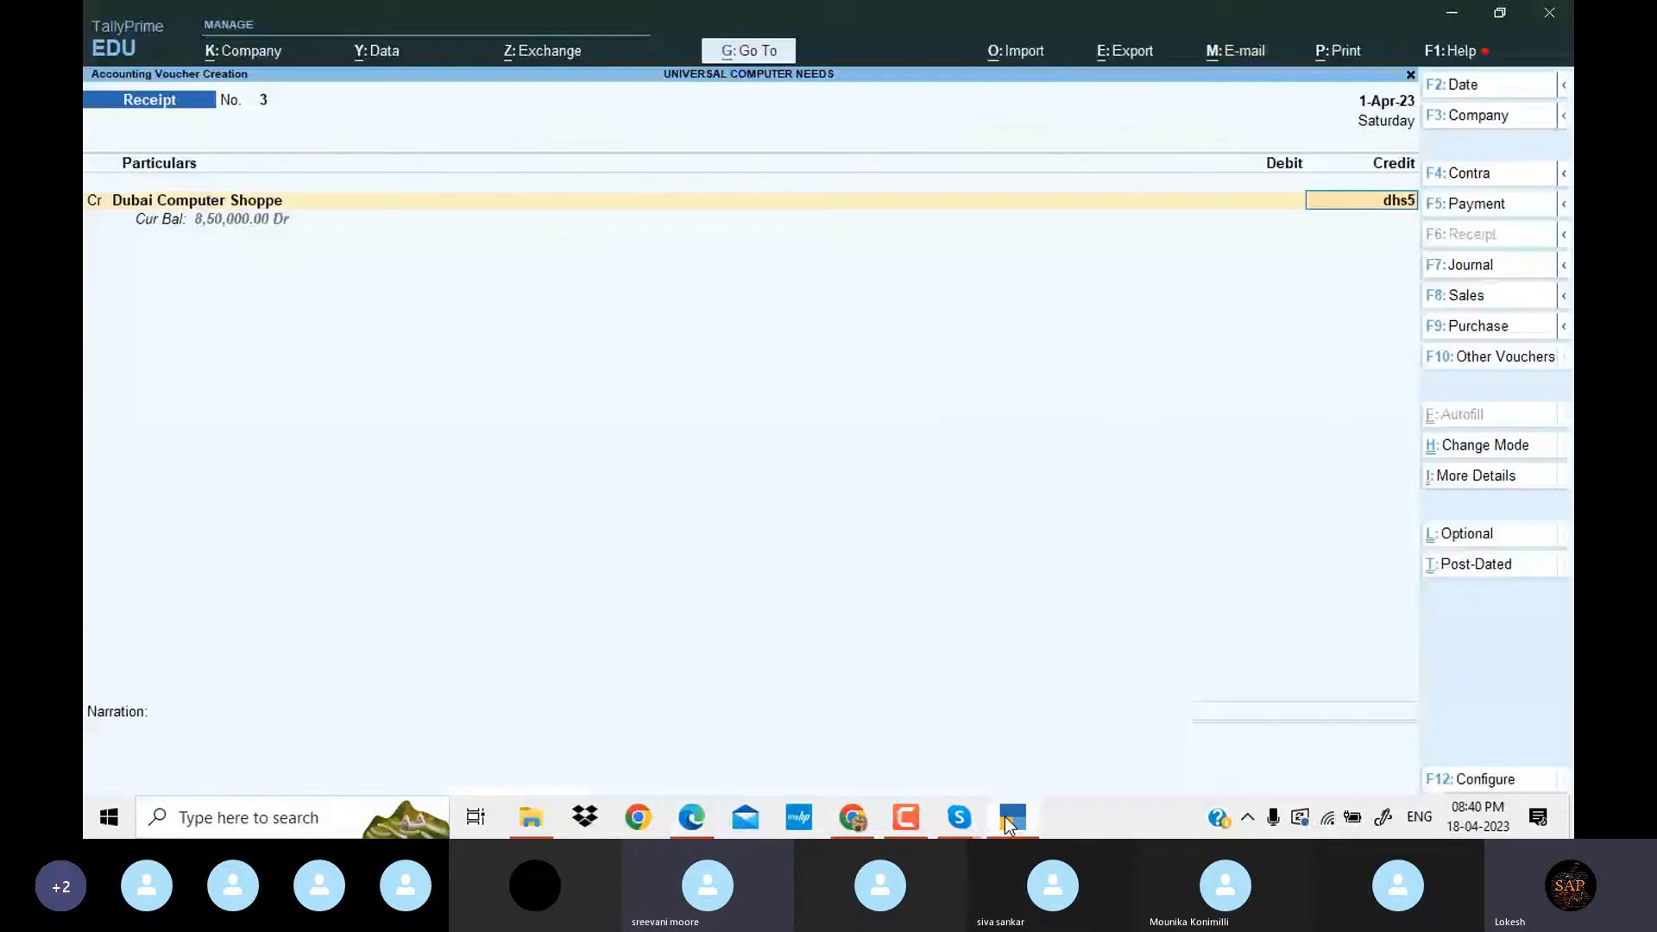
# Accept the ₹ 17/dhs exchange rate for the receipt and choose ICICI Bank as the debit ledger.
pyautogui.press('Return')
pyautogui.press('Return')
pyautogui.press('Return')
pyautogui.press('Return')
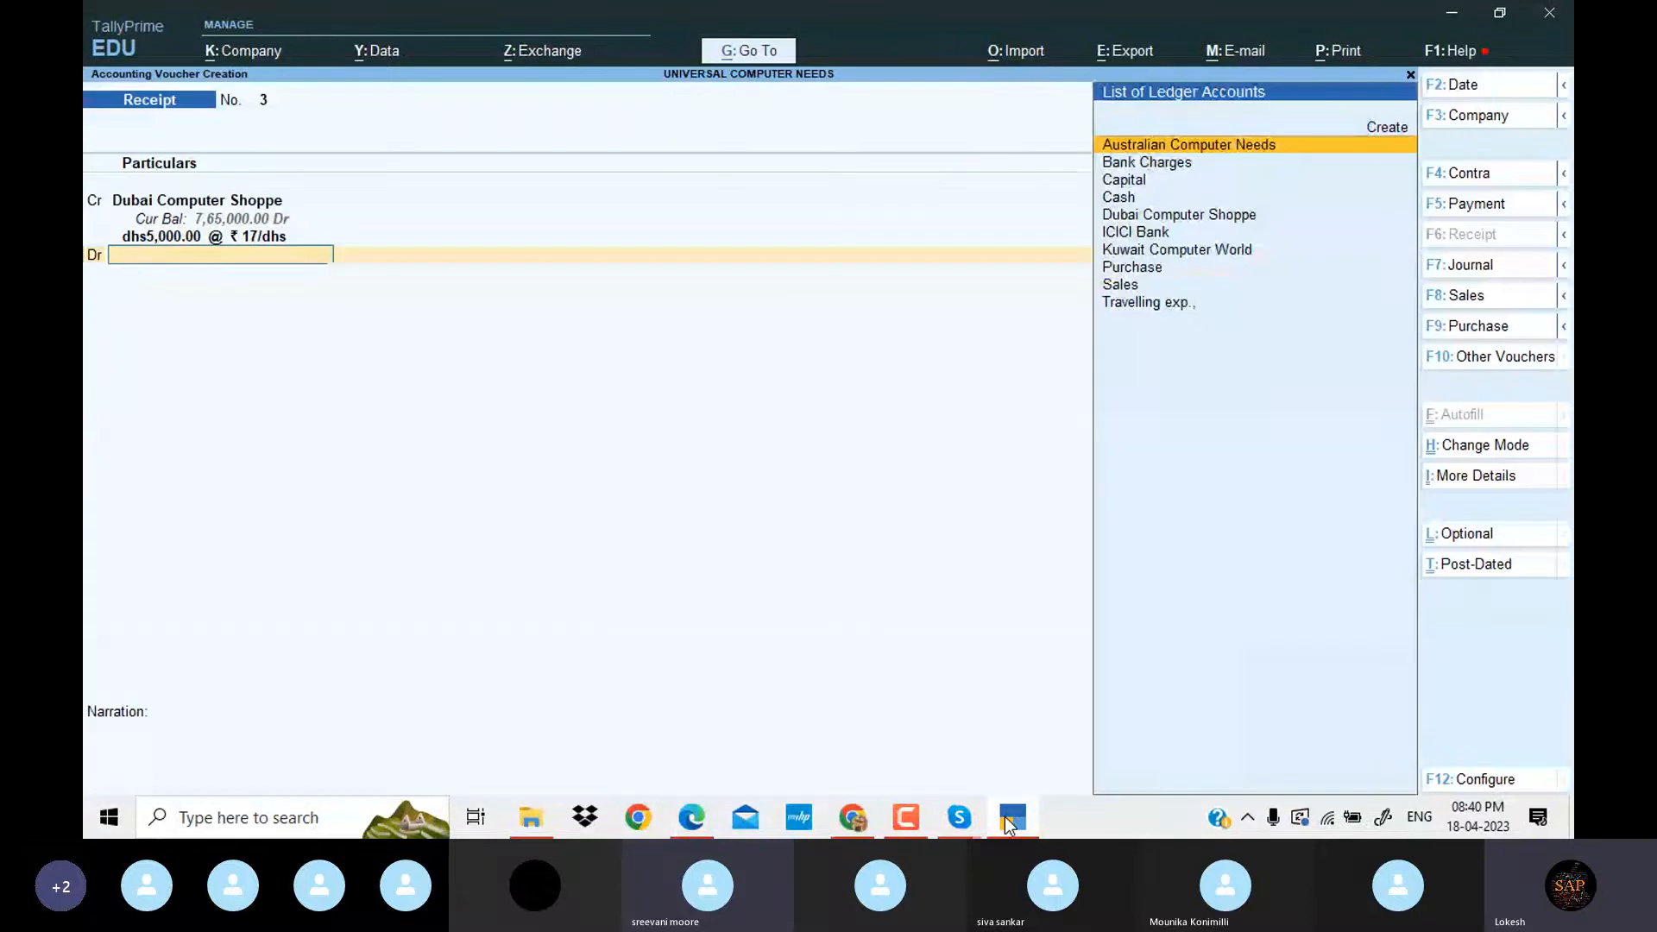
pyautogui.write('I')
pyautogui.press('Return')
# Accept the ICICI Bank debit of dhs5,000 at ₹ 17/dhs with its bank allocation and save the receipt voucher.
pyautogui.press('Return')
pyautogui.press('Return')
pyautogui.press('Return')
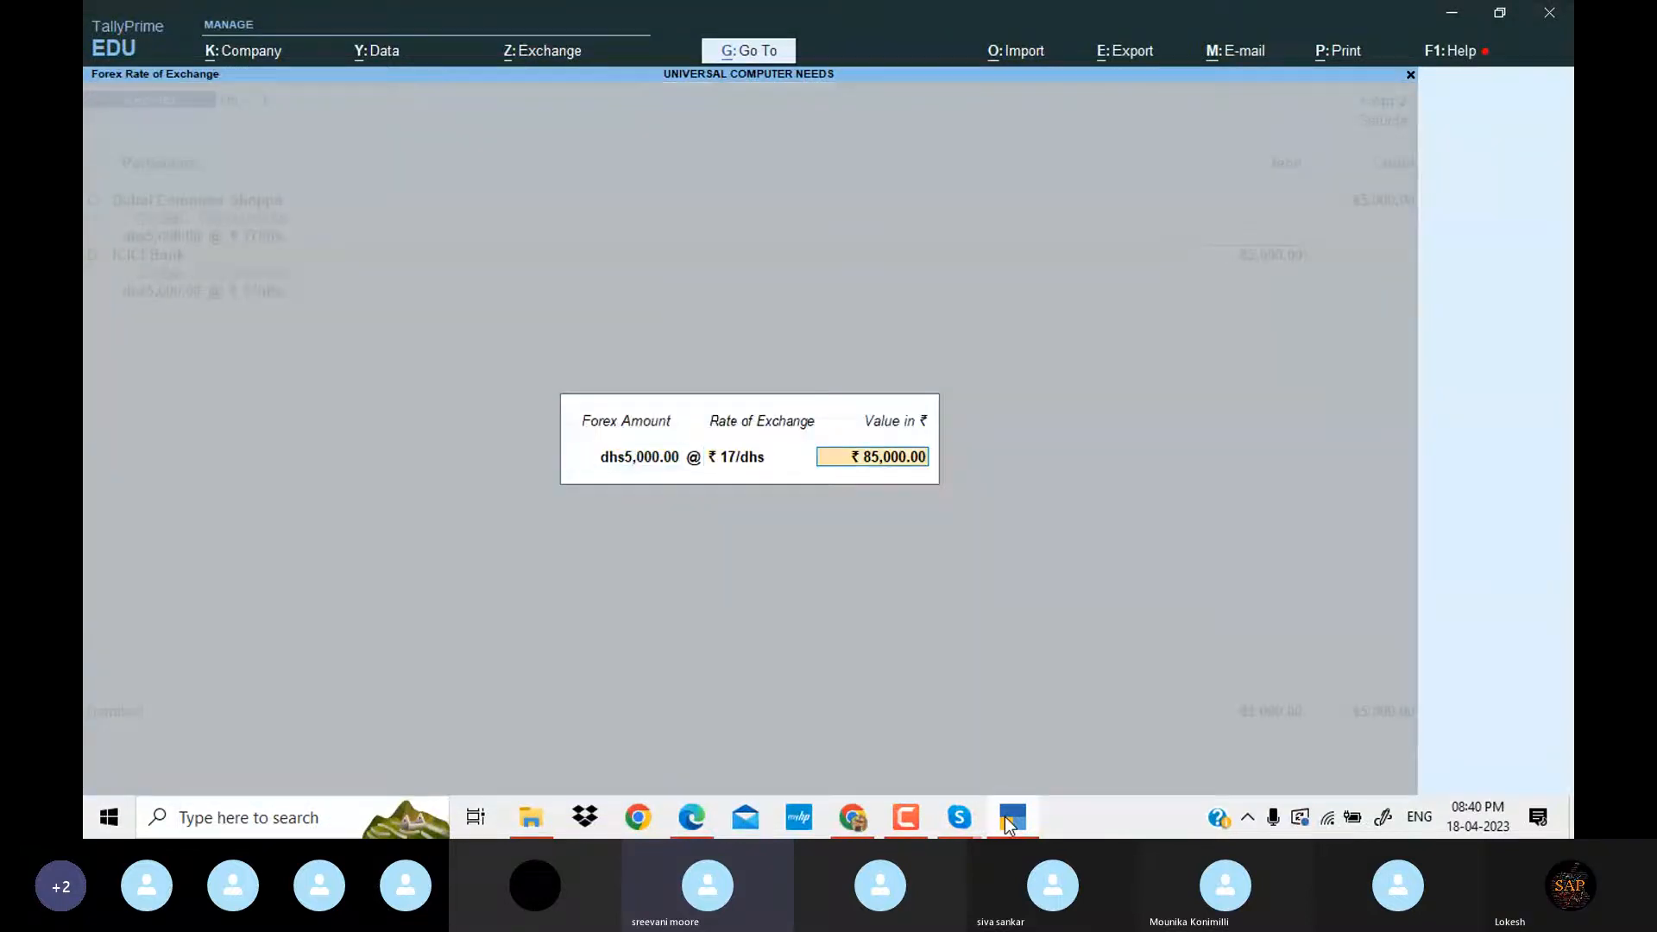
pyautogui.press('Return')
pyautogui.press('Return')
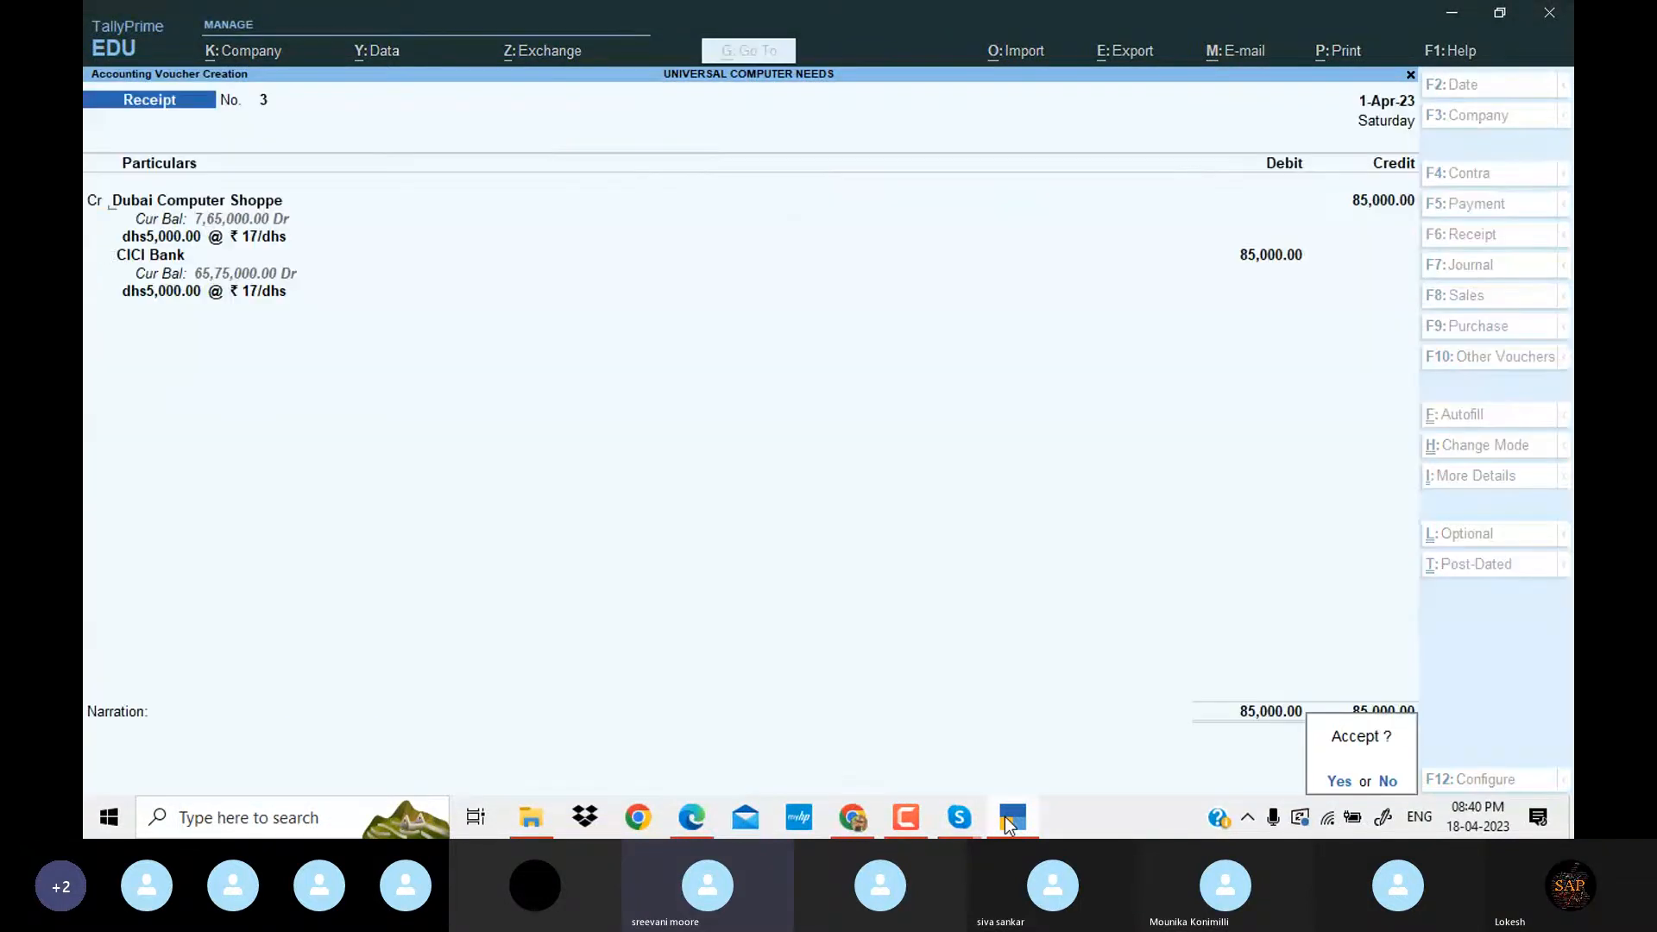
pyautogui.press('Return')
# Start a payment voucher debiting Travelling exp., with 34000, checking transaction 9 in the problem PDF.
pyautogui.click(1010, 822)
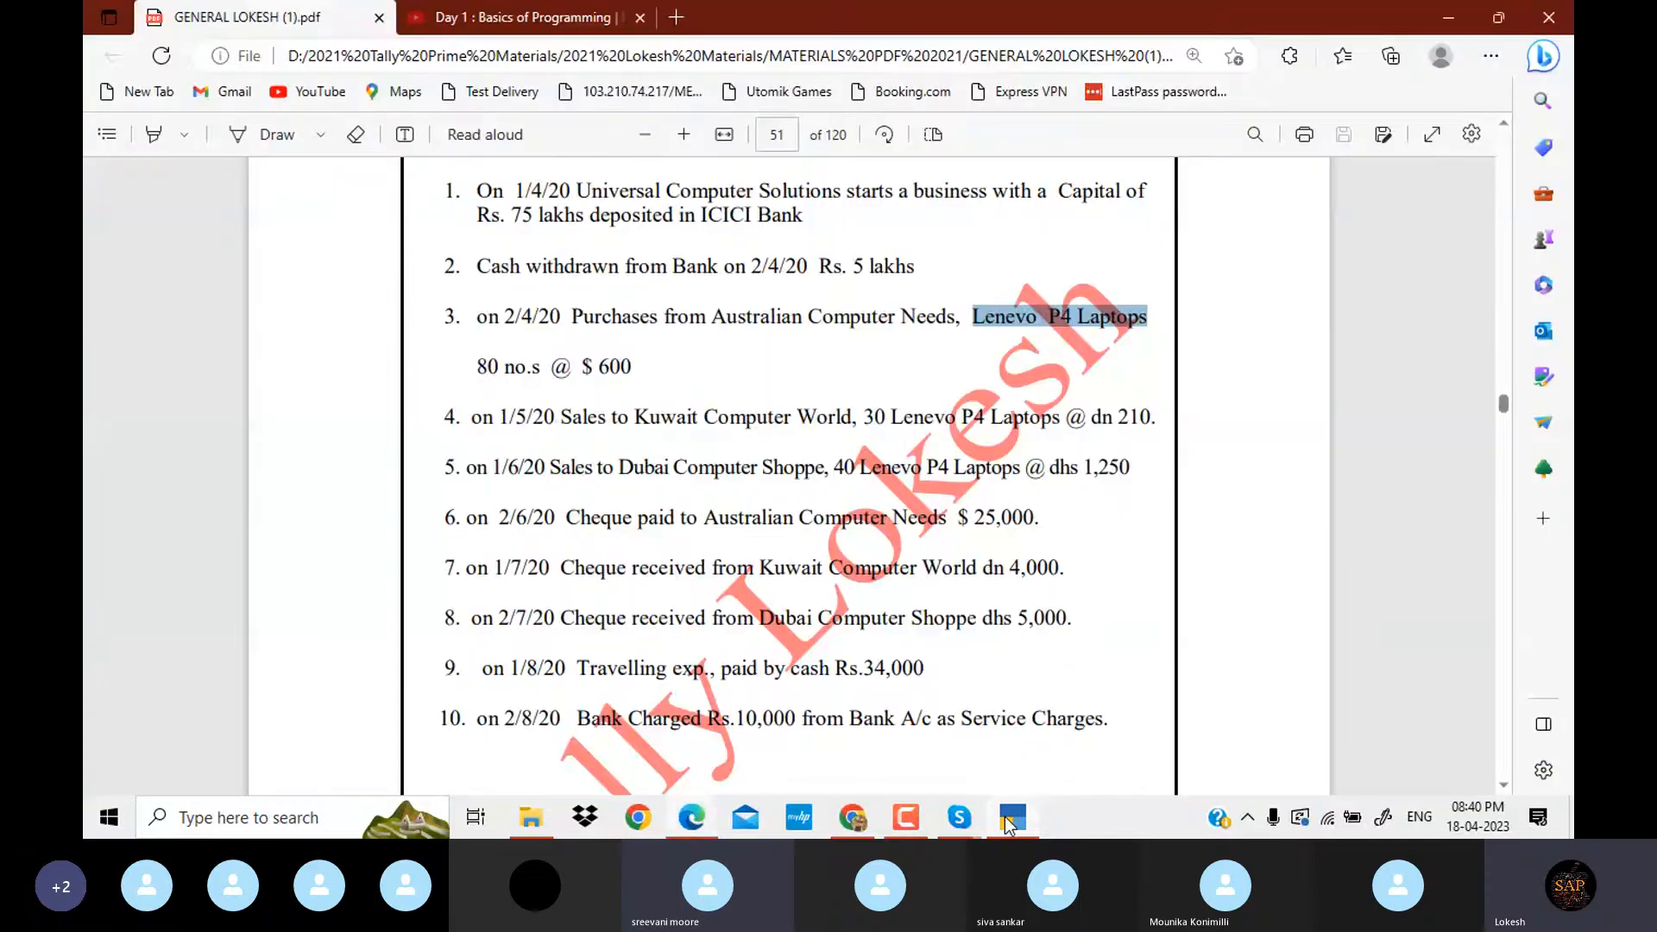
pyautogui.click(1010, 822)
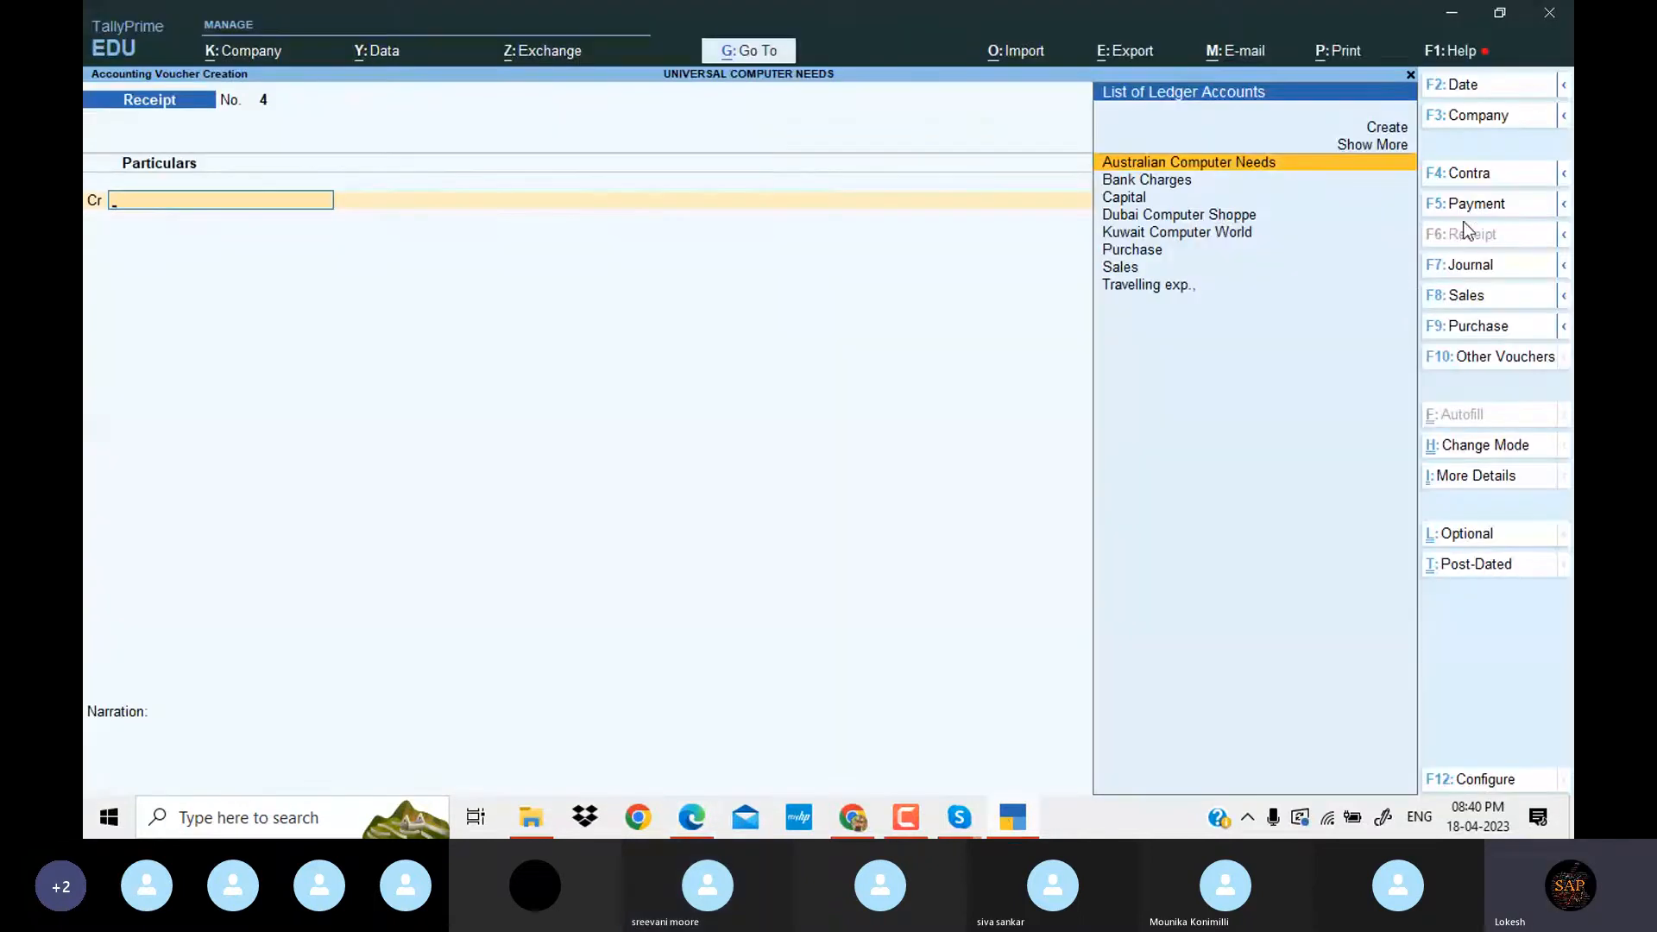
pyautogui.click(1478, 205)
pyautogui.write('tr')
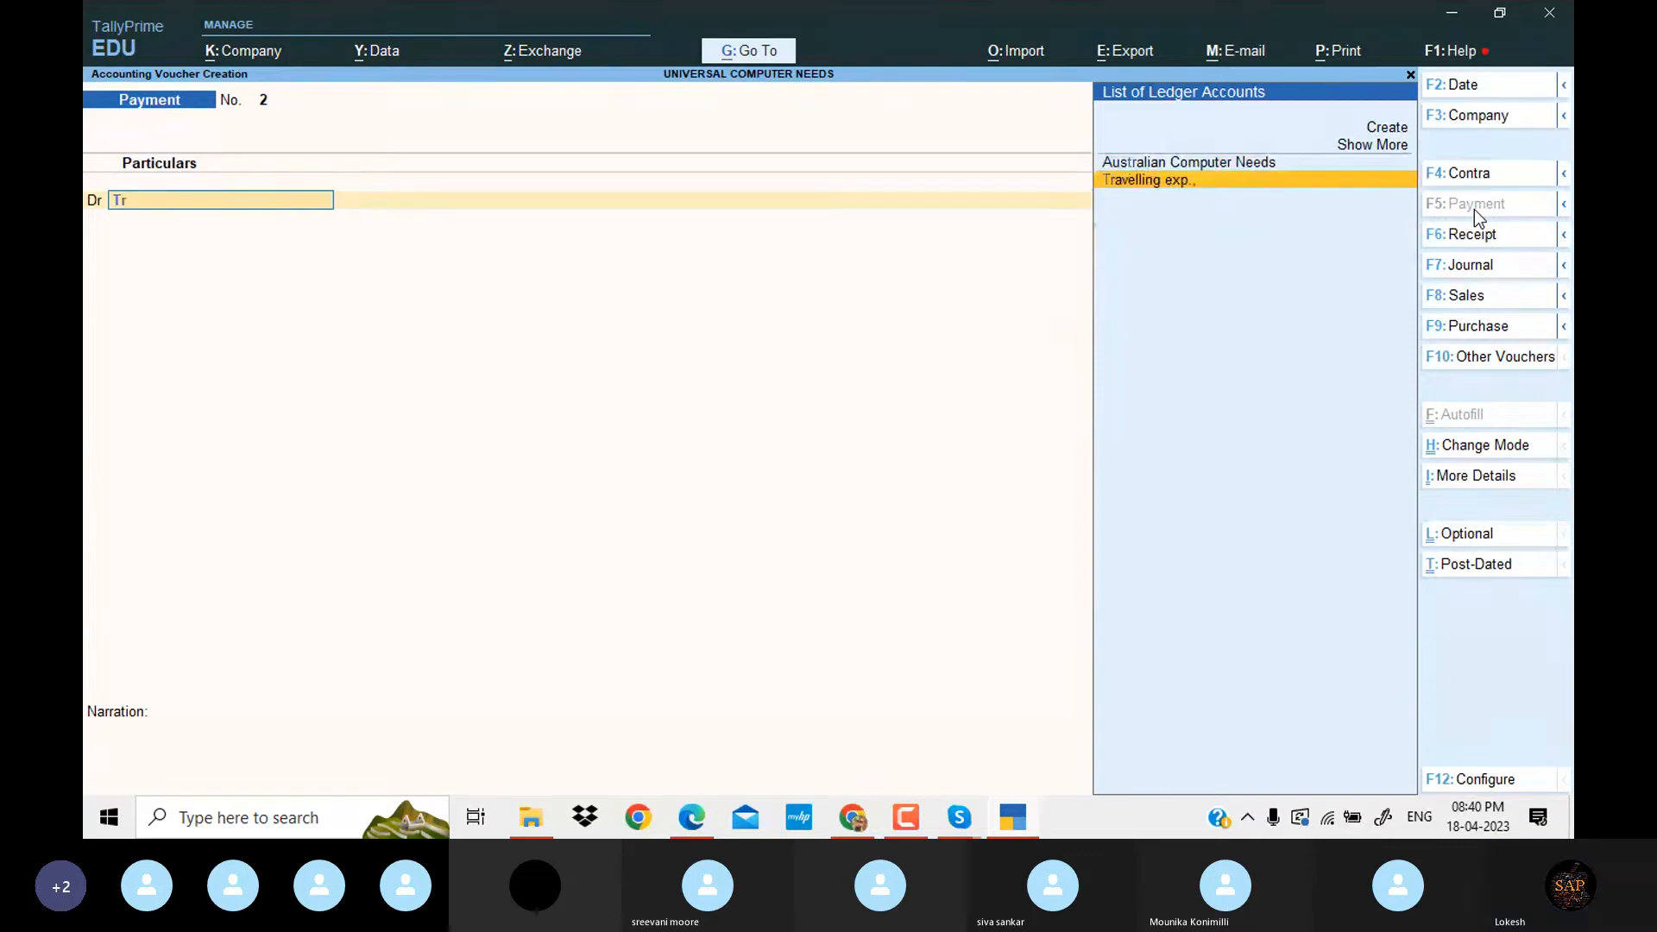
pyautogui.press('Return')
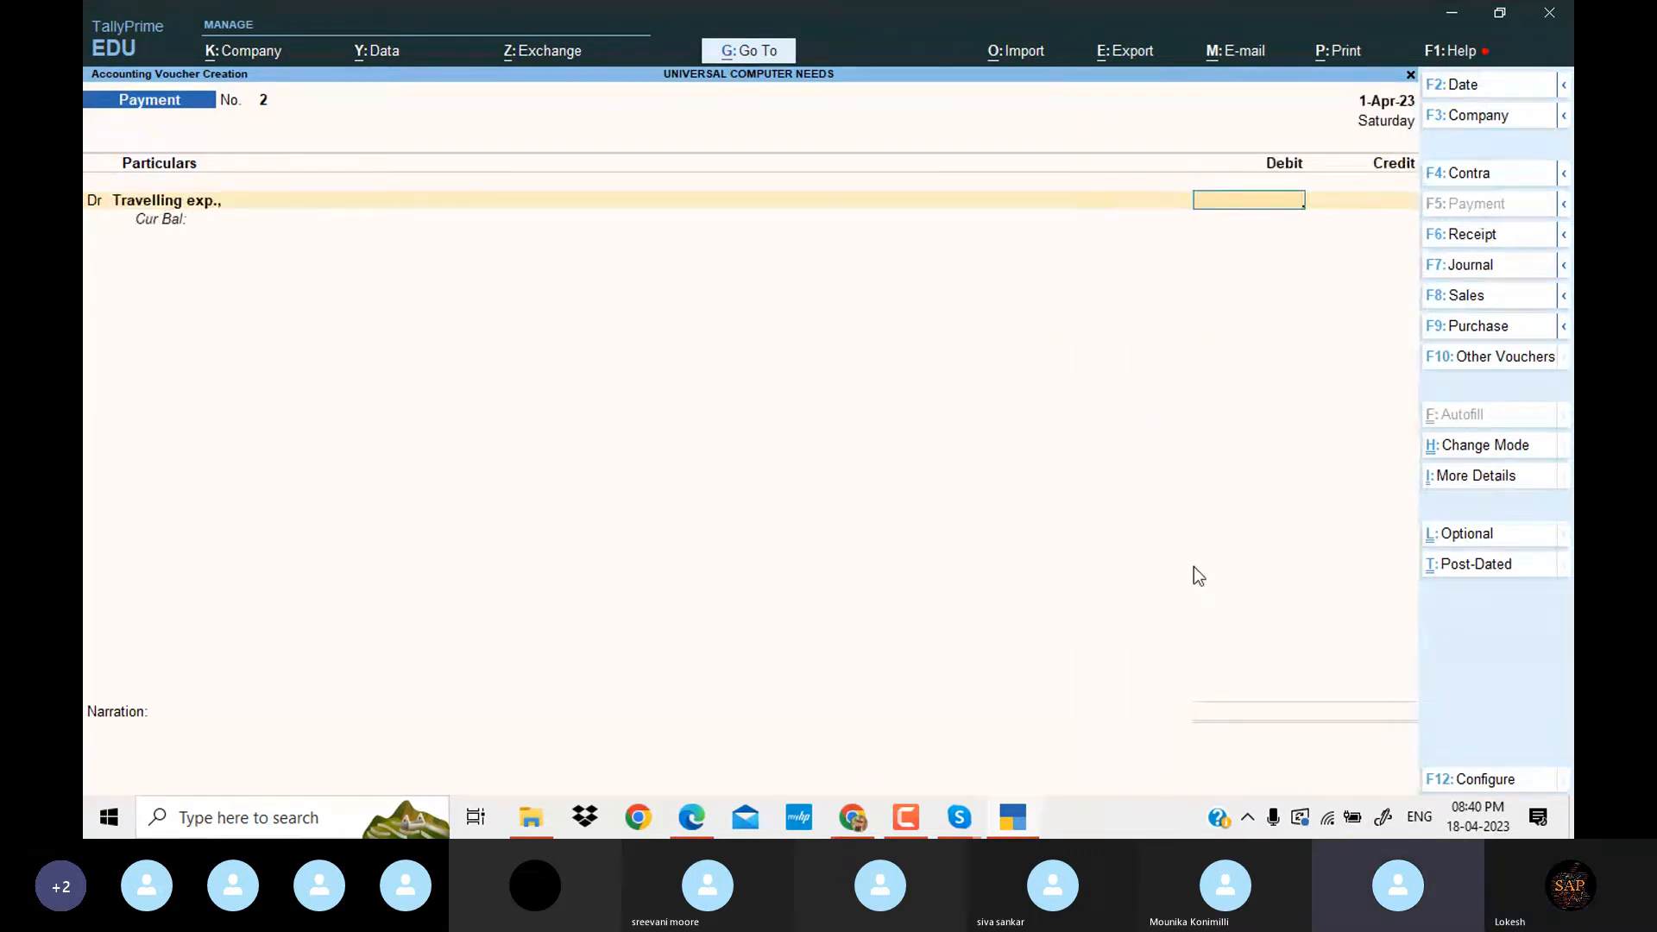
pyautogui.click(1016, 818)
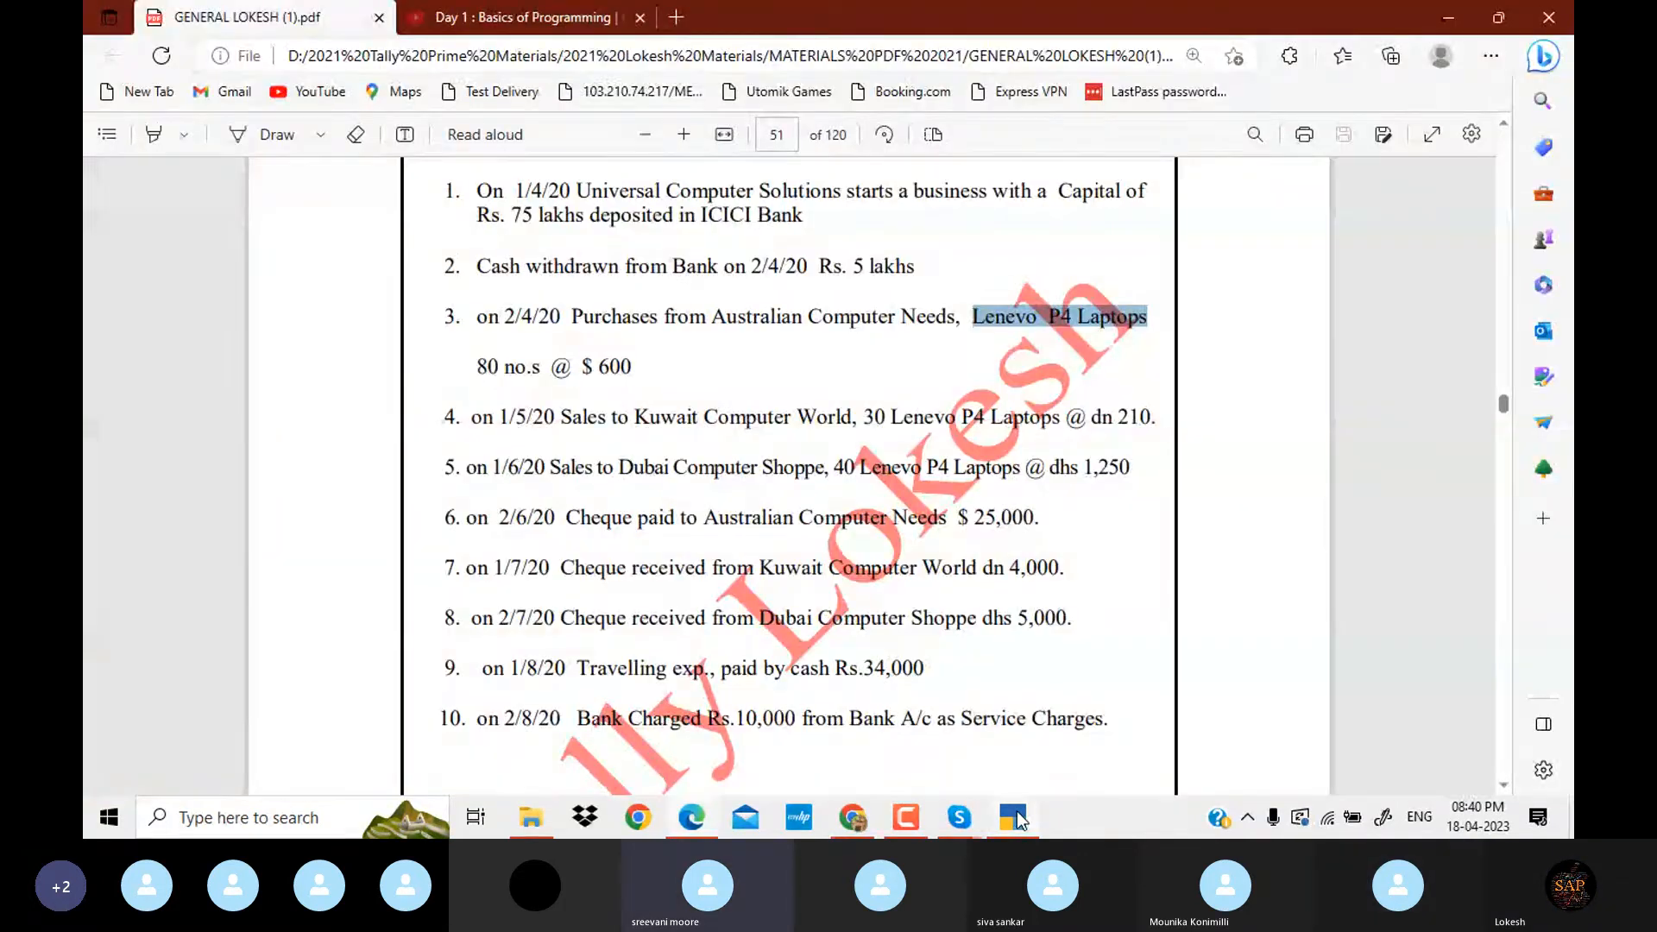
pyautogui.click(1016, 819)
pyautogui.write('30000')
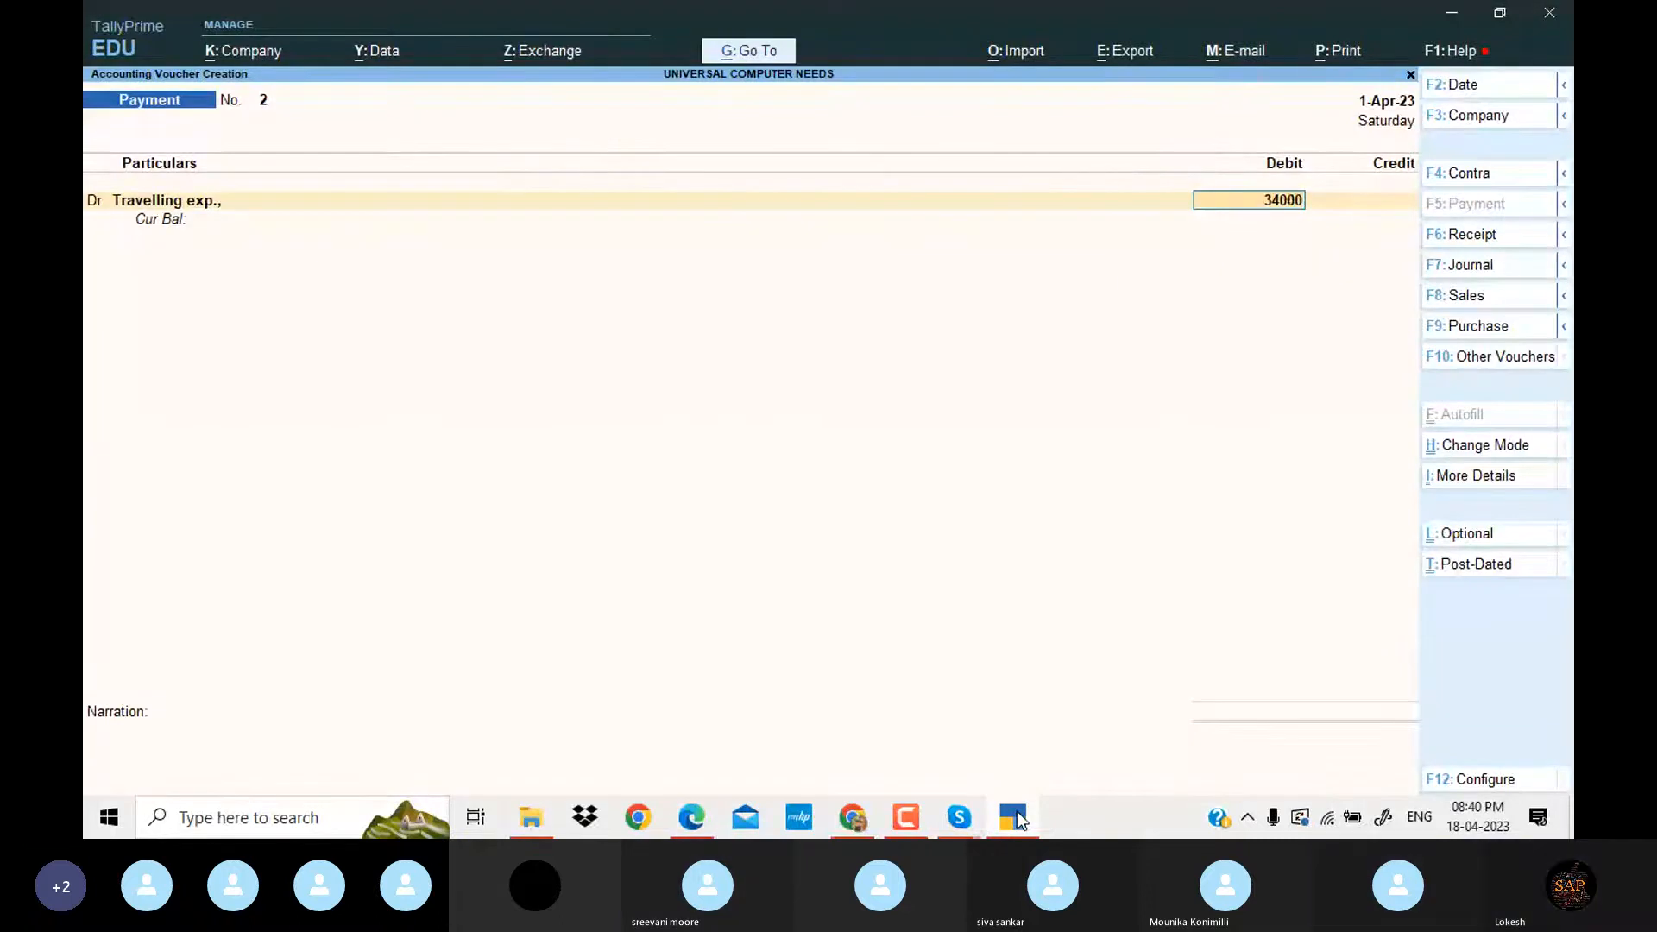
# Credit Cash for the travelling expense and save the payment voucher without a narration.
pyautogui.press('Return')
pyautogui.press('Down')
pyautogui.press('Down')
pyautogui.press('Down')
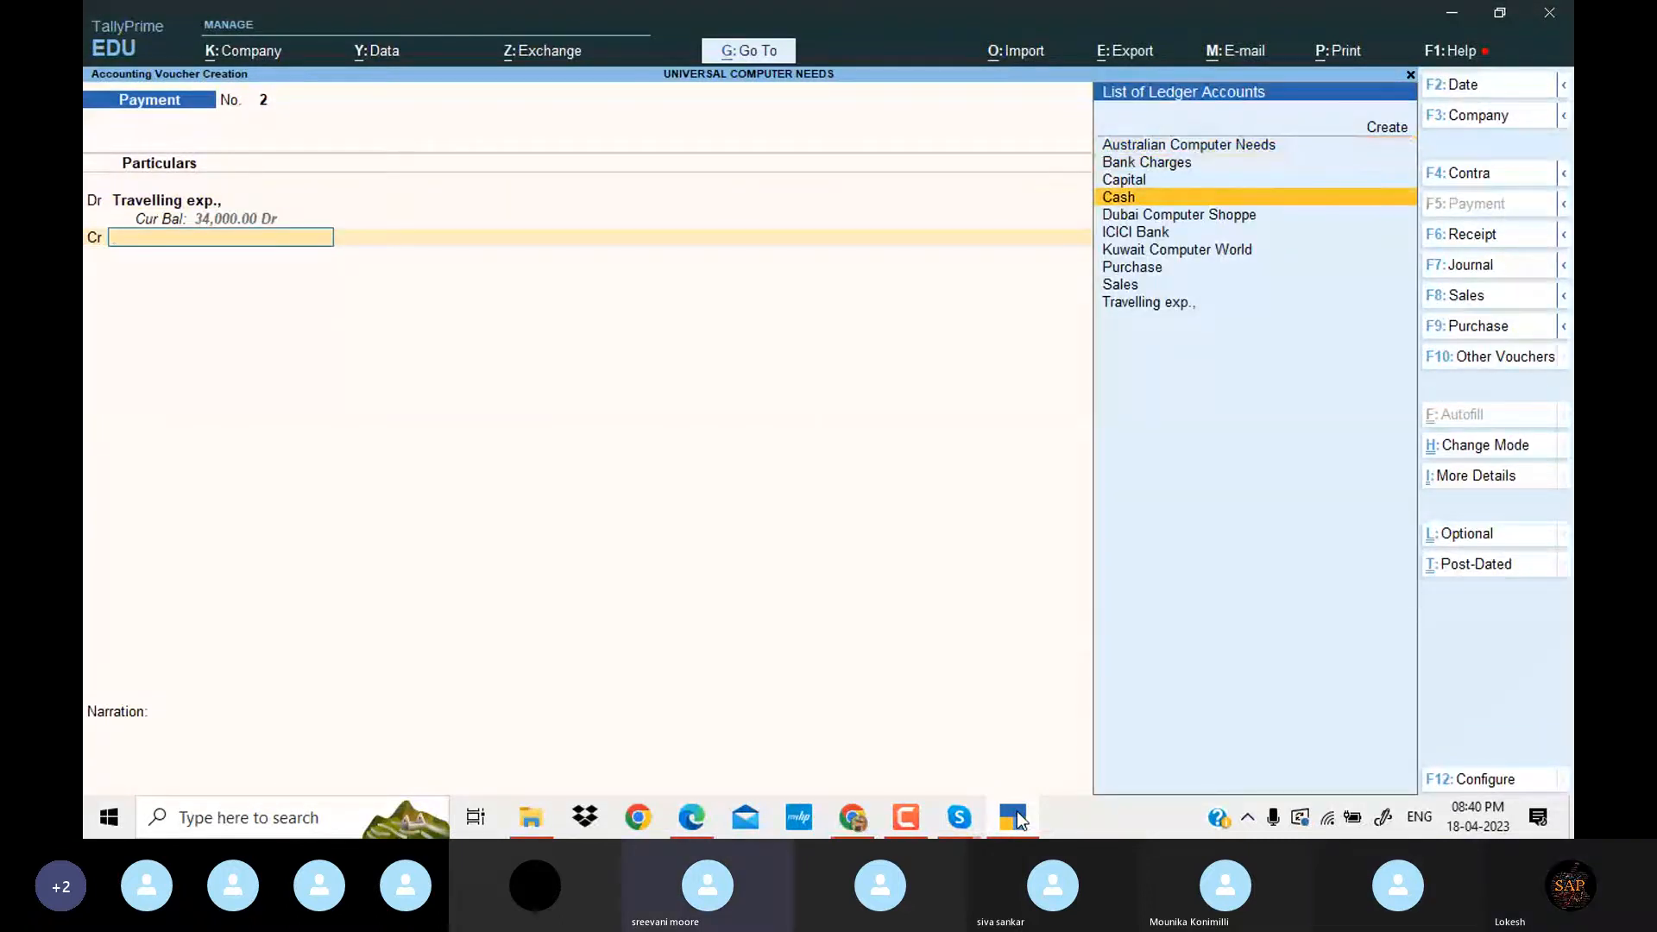
pyautogui.press('Return')
pyautogui.press('Return')
pyautogui.press('Return')
pyautogui.press('Return')
# Debit Bank Charges with 10000 in a new payment voucher, checking transaction 10 in the problem PDF.
pyautogui.click(1017, 818)
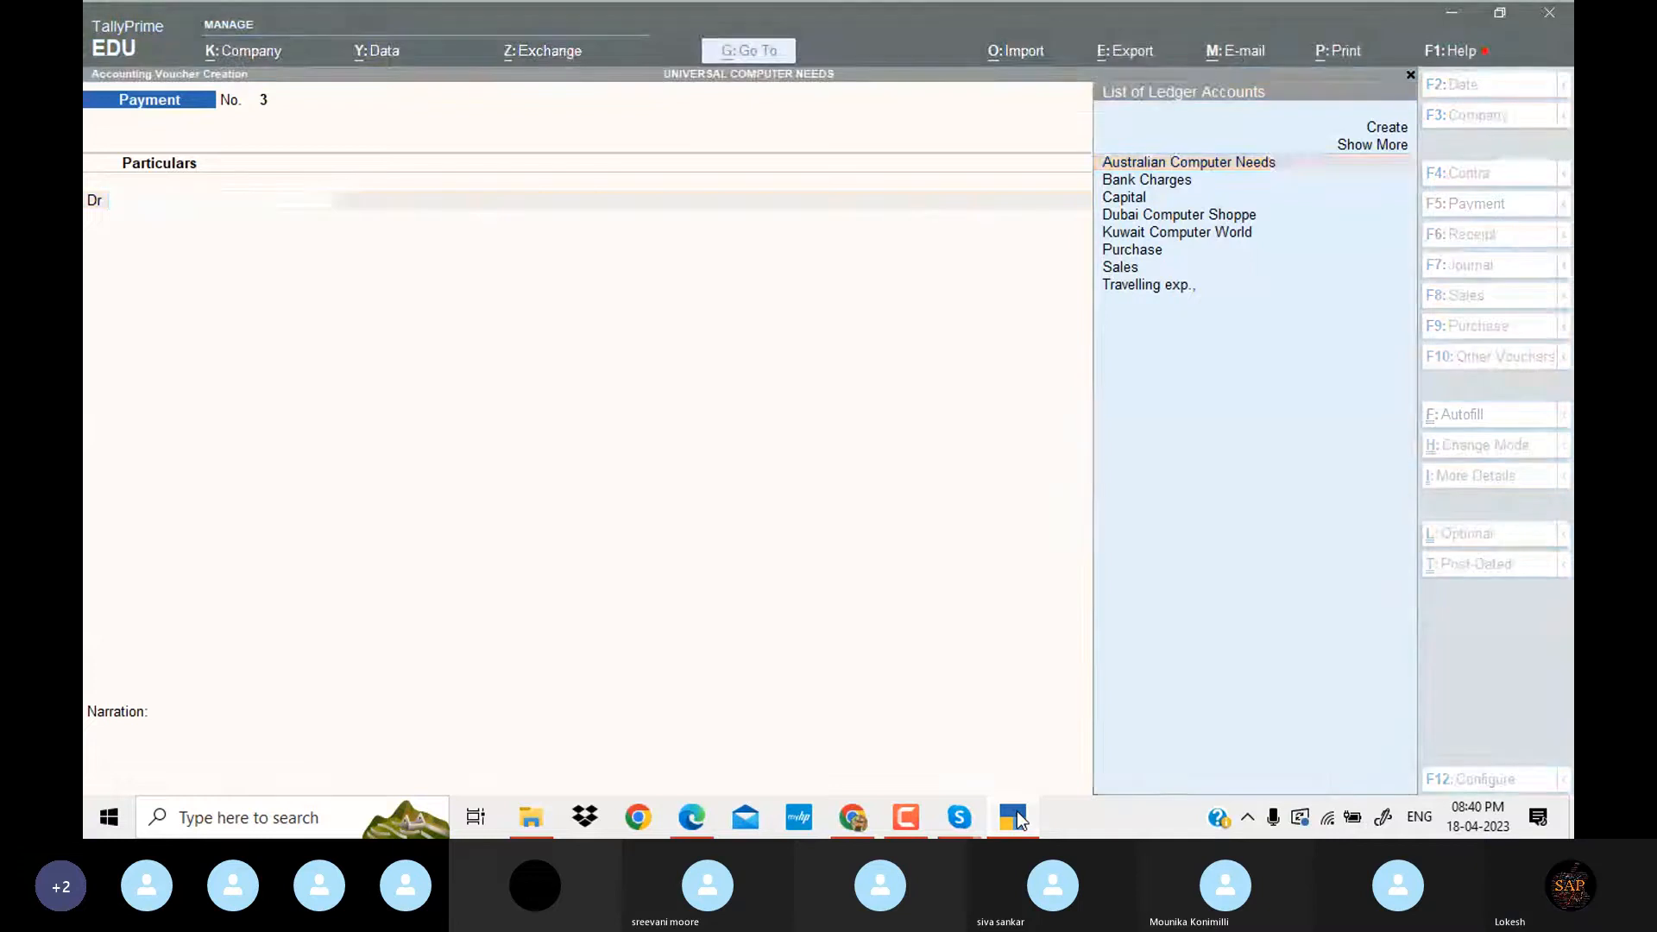
pyautogui.click(1017, 818)
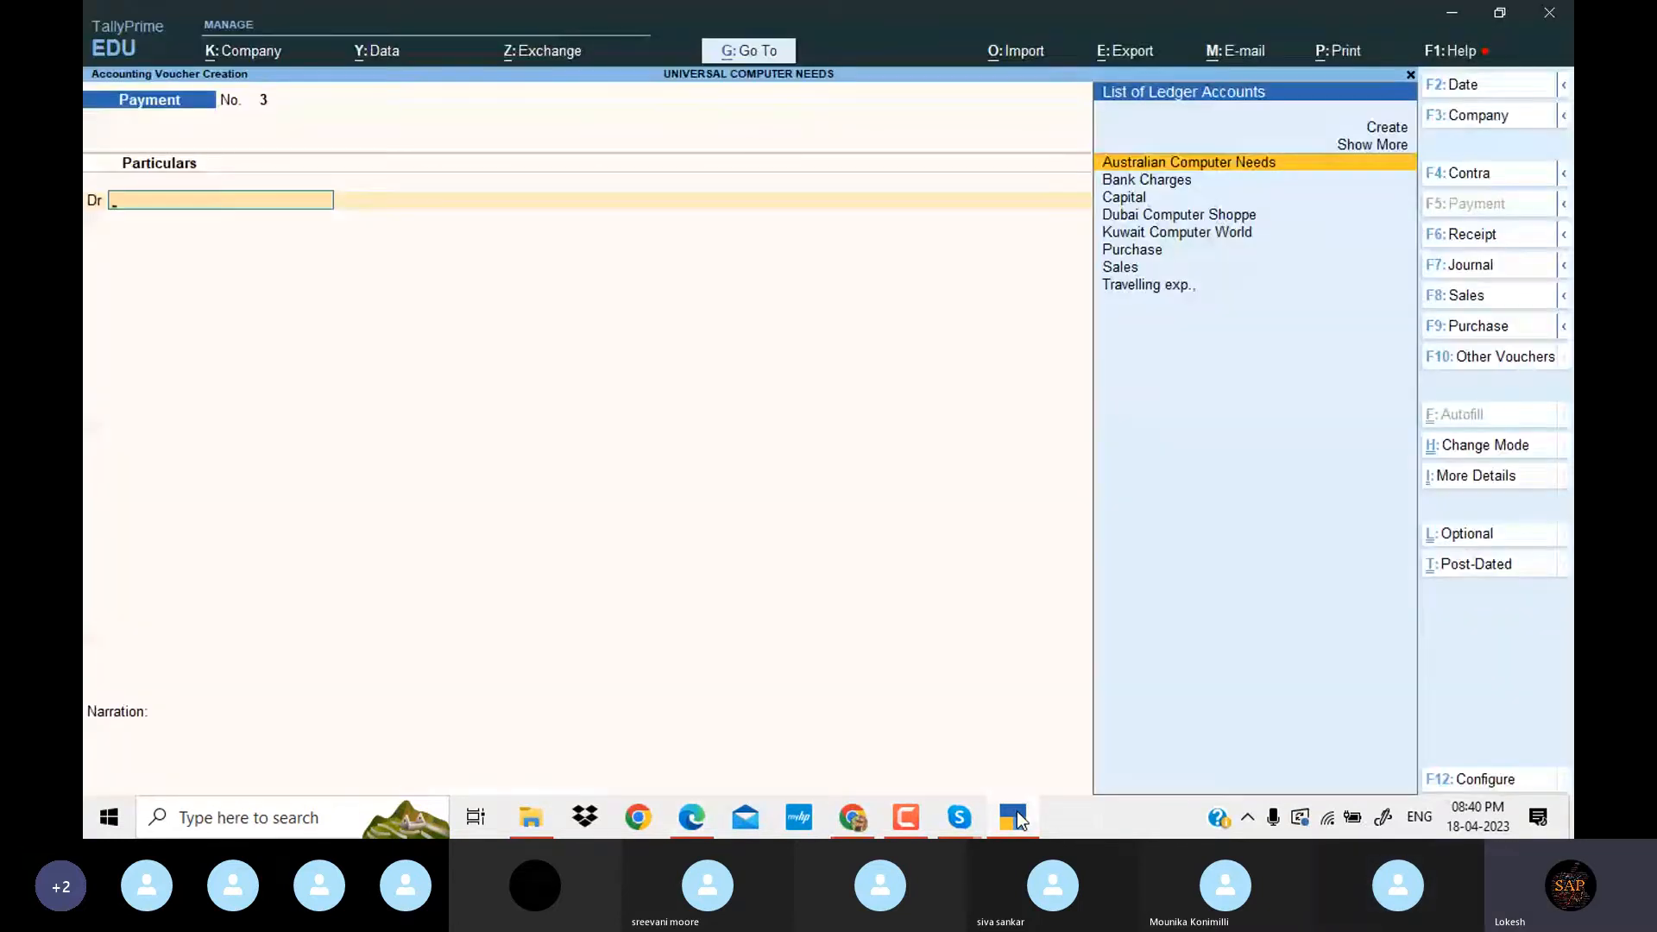
pyautogui.write('ba')
pyautogui.press('Return')
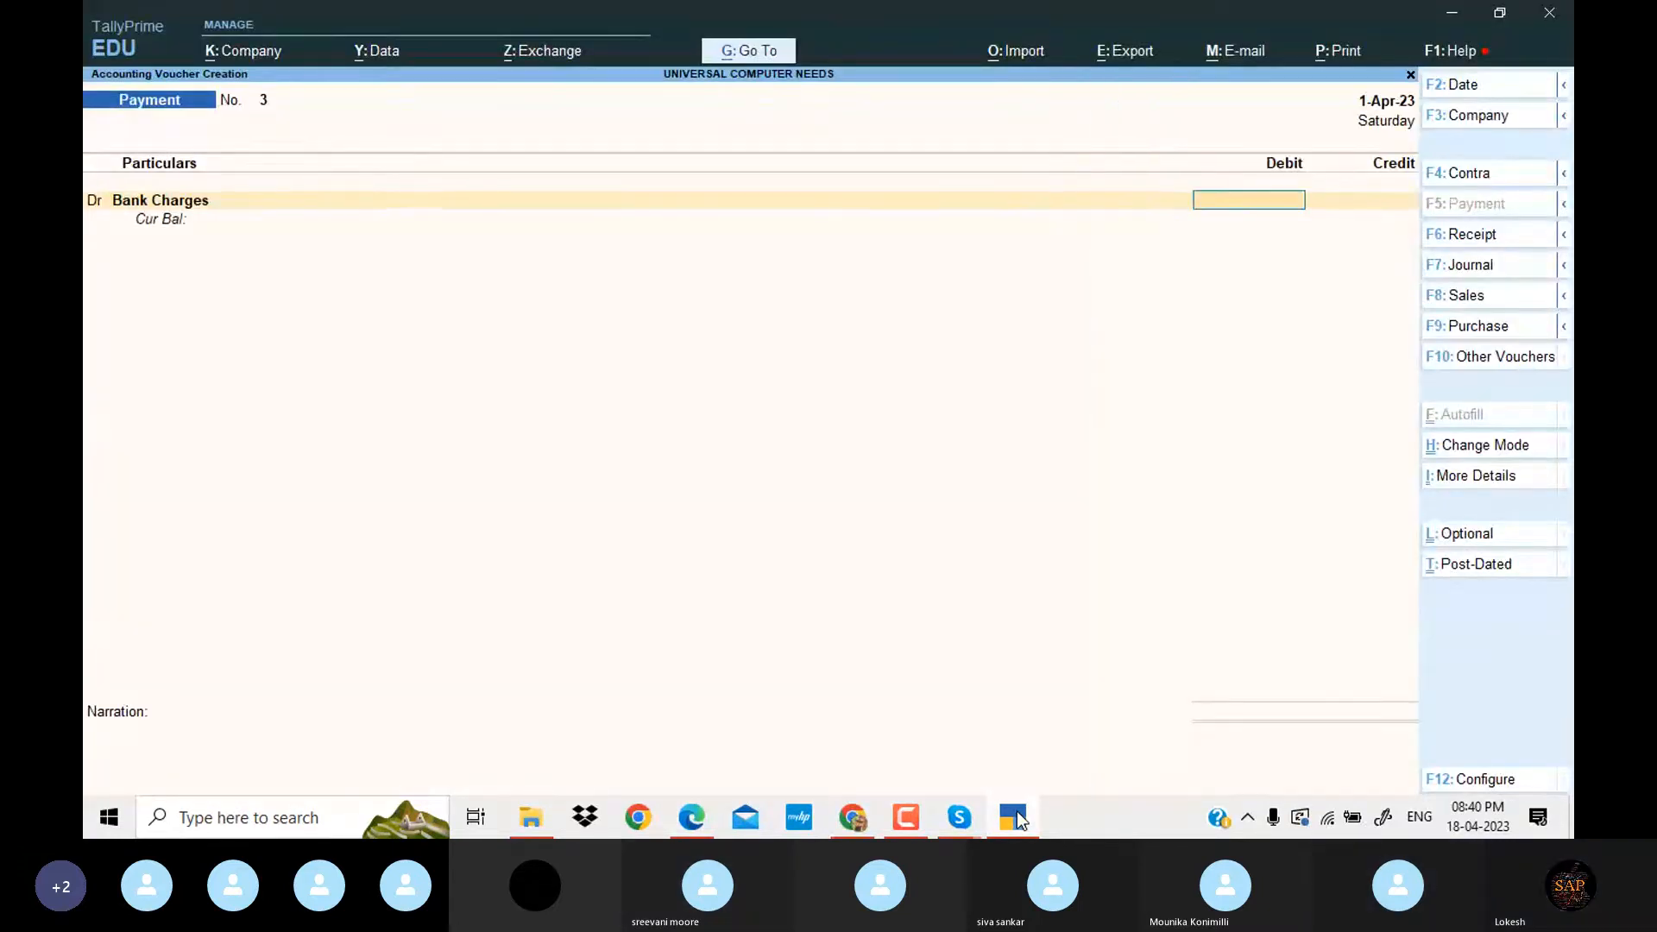
pyautogui.click(1017, 819)
pyautogui.click(1017, 818)
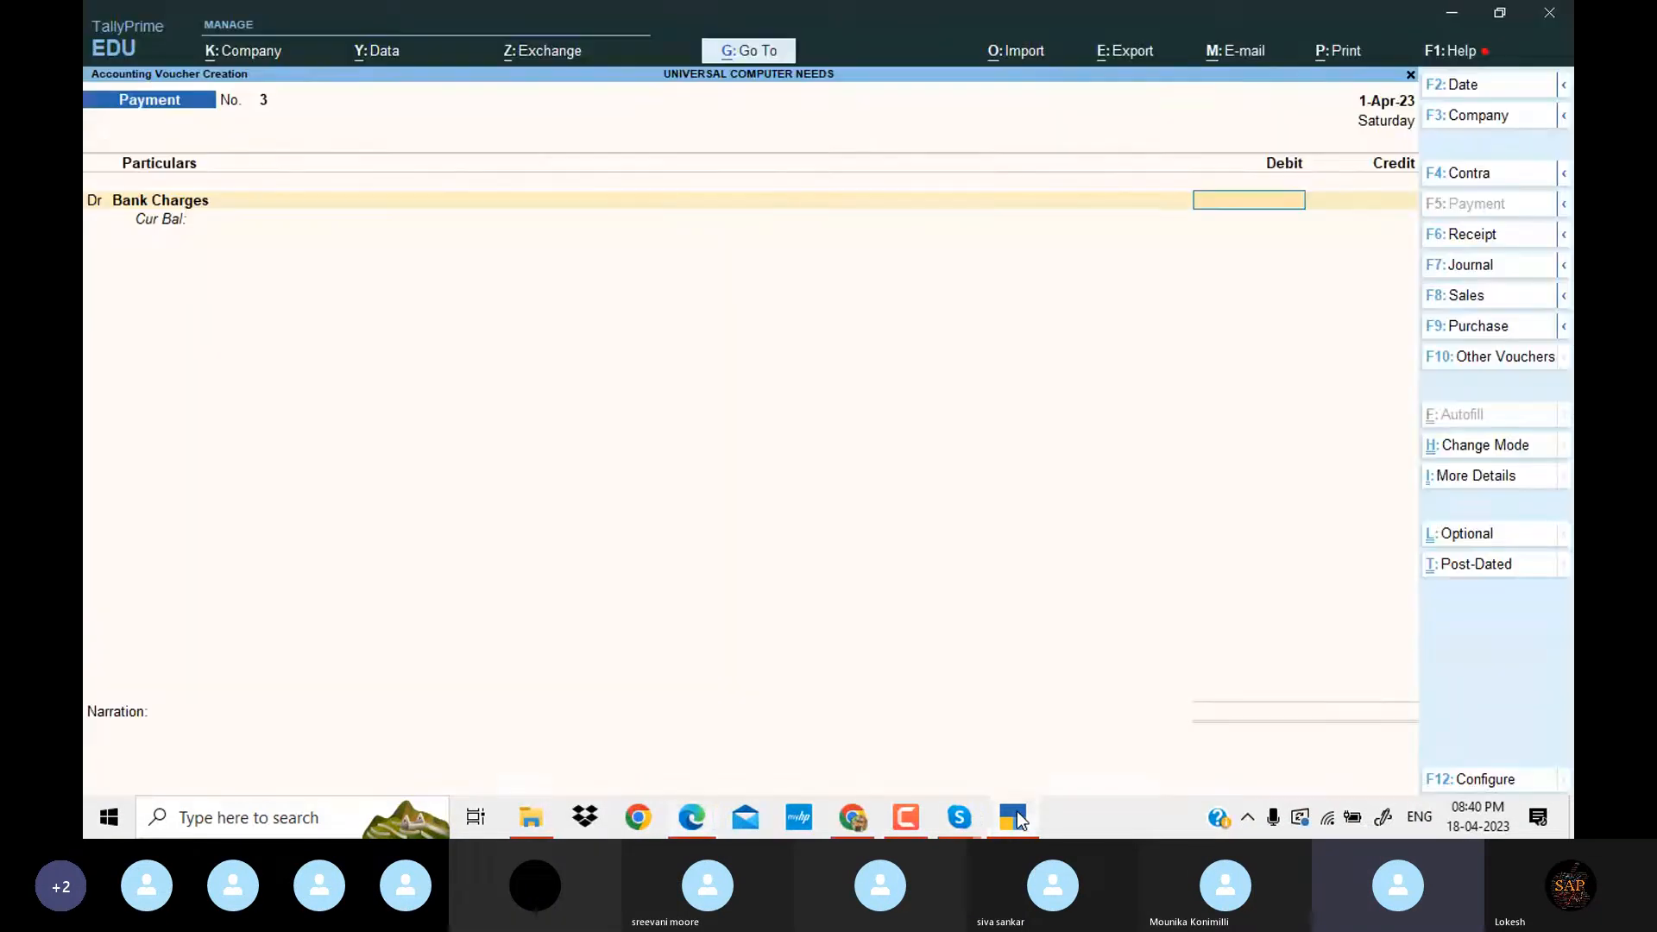
pyautogui.write('10000')
pyautogui.press('Return')
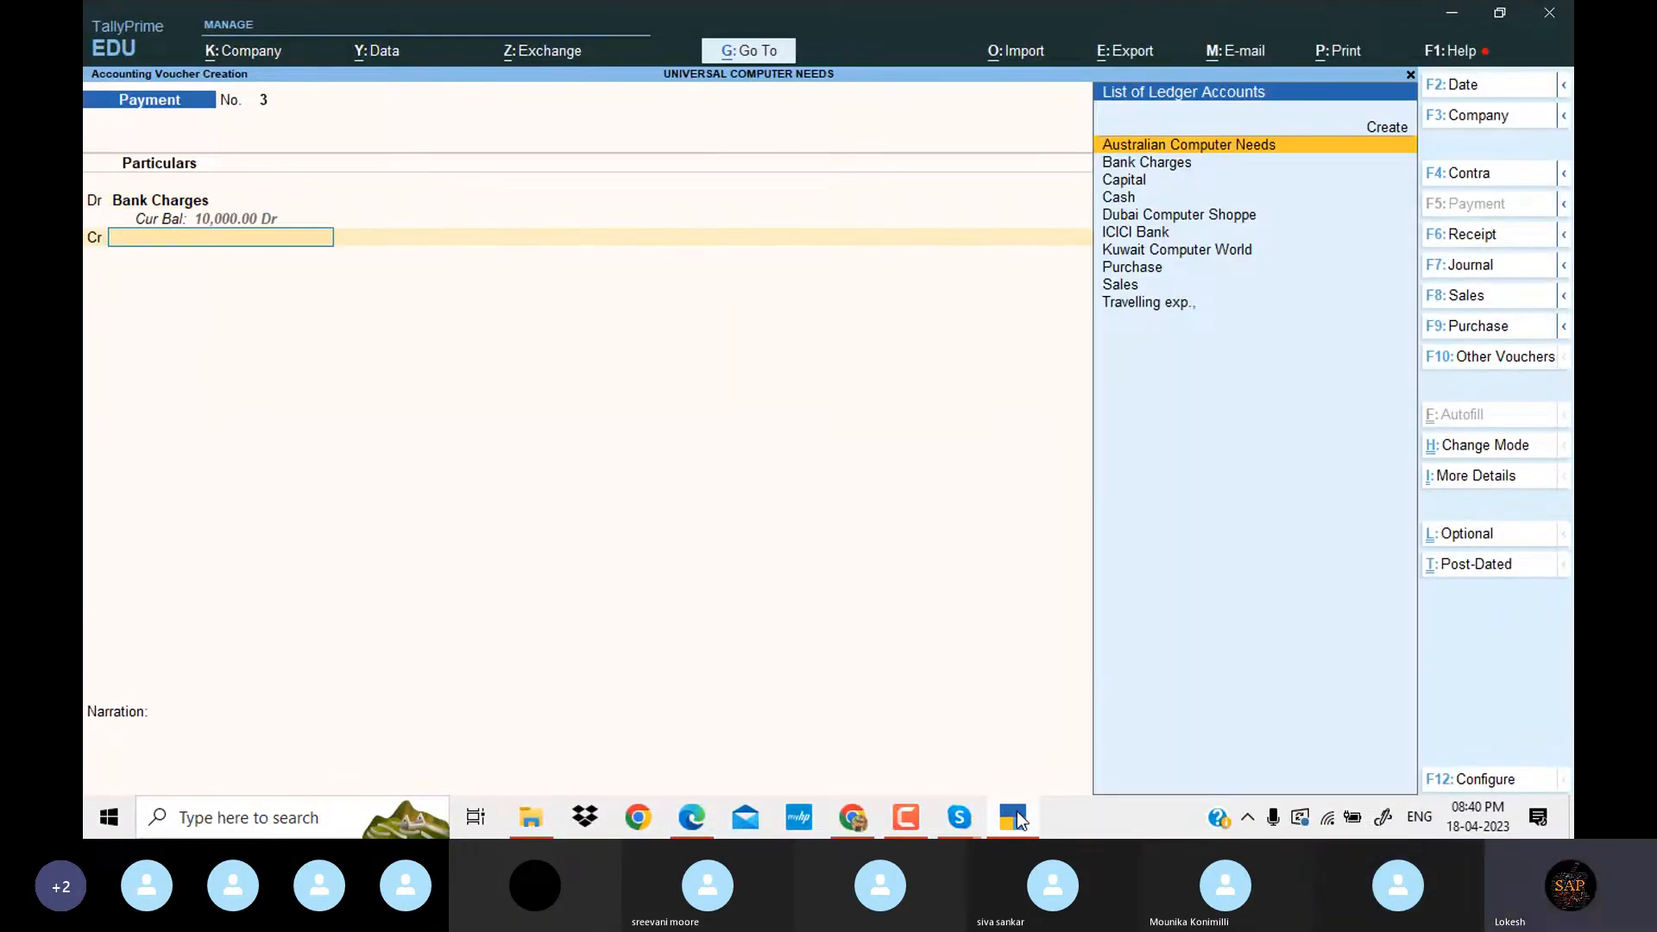
# Credit ICICI Bank for the bank charges, allocate 10,000 as a cheque without an instrument number, and save the payment voucher.
pyautogui.write('i')
pyautogui.press('Return')
pyautogui.press('Return')
pyautogui.press('Return')
pyautogui.press('Return')
pyautogui.press('Return')
pyautogui.press('Return')
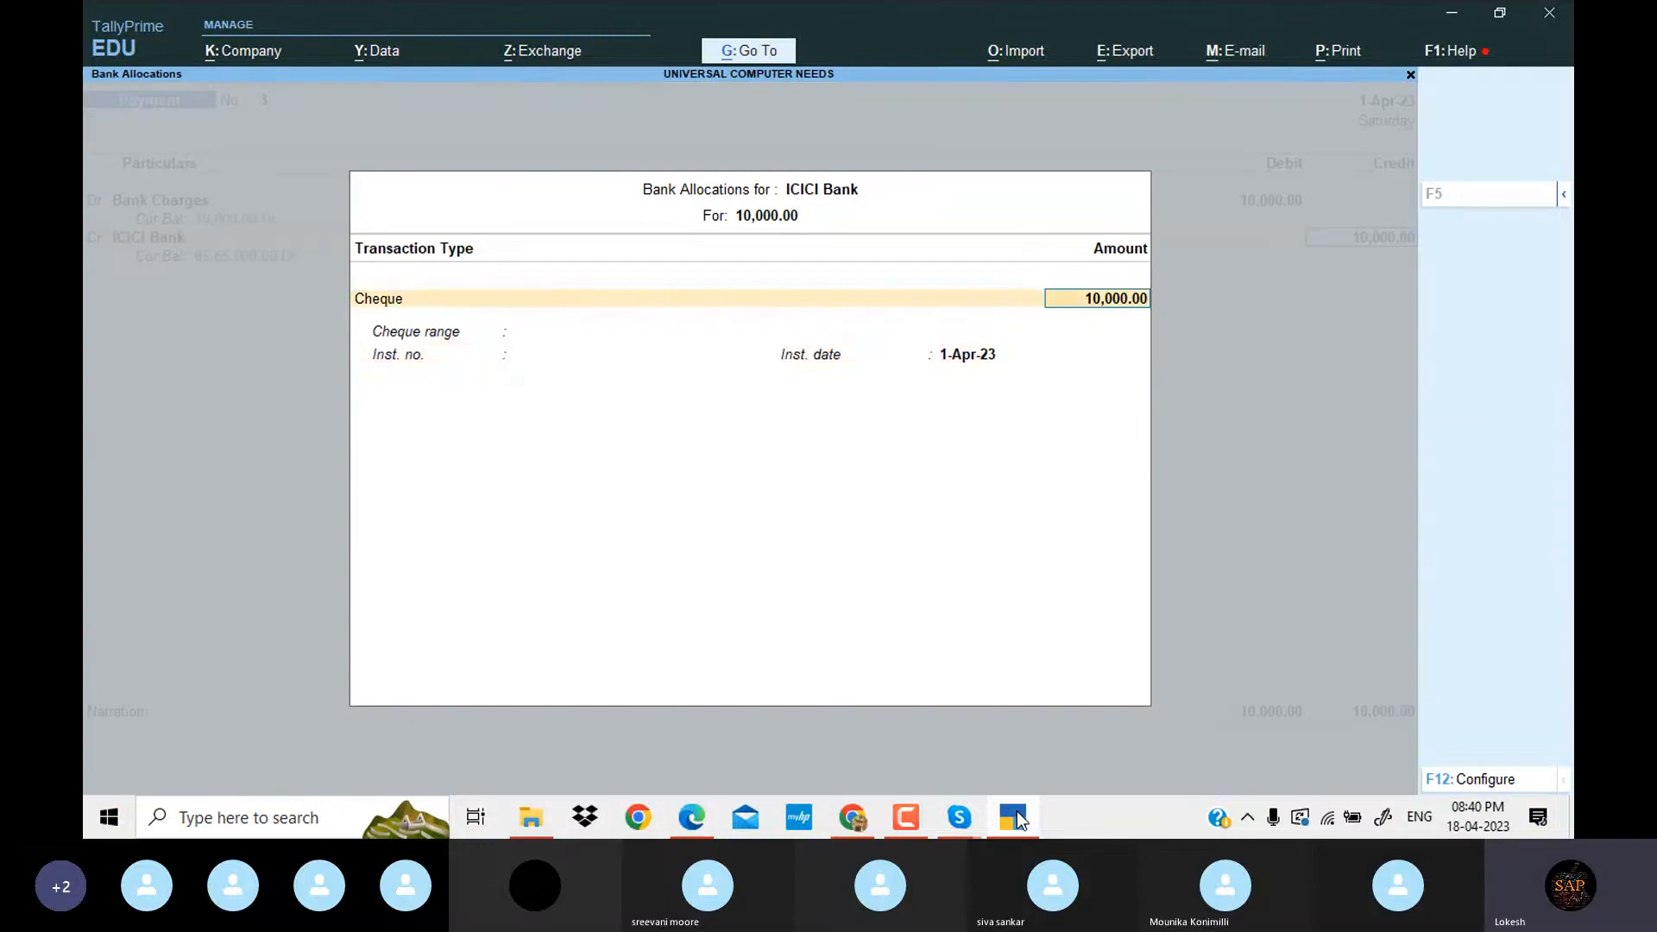
pyautogui.press('Return')
pyautogui.press('Return')
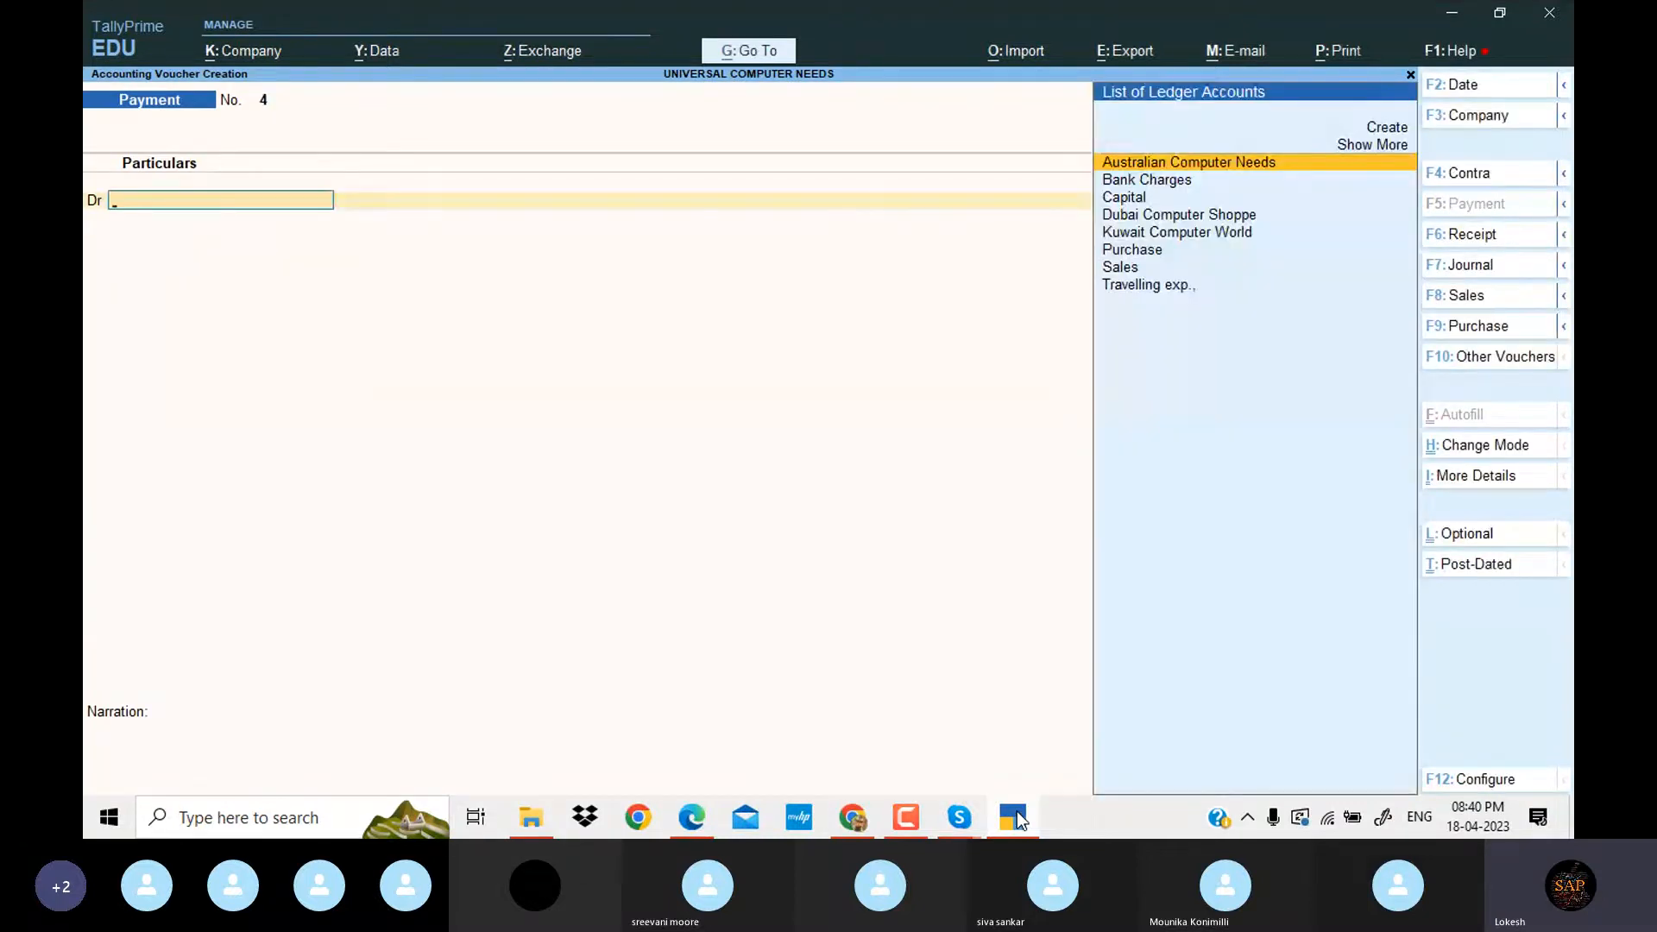
# Leave voucher entry and review the recorded vouchers in the Day Book.
pyautogui.press('Escape')
pyautogui.press('Return')
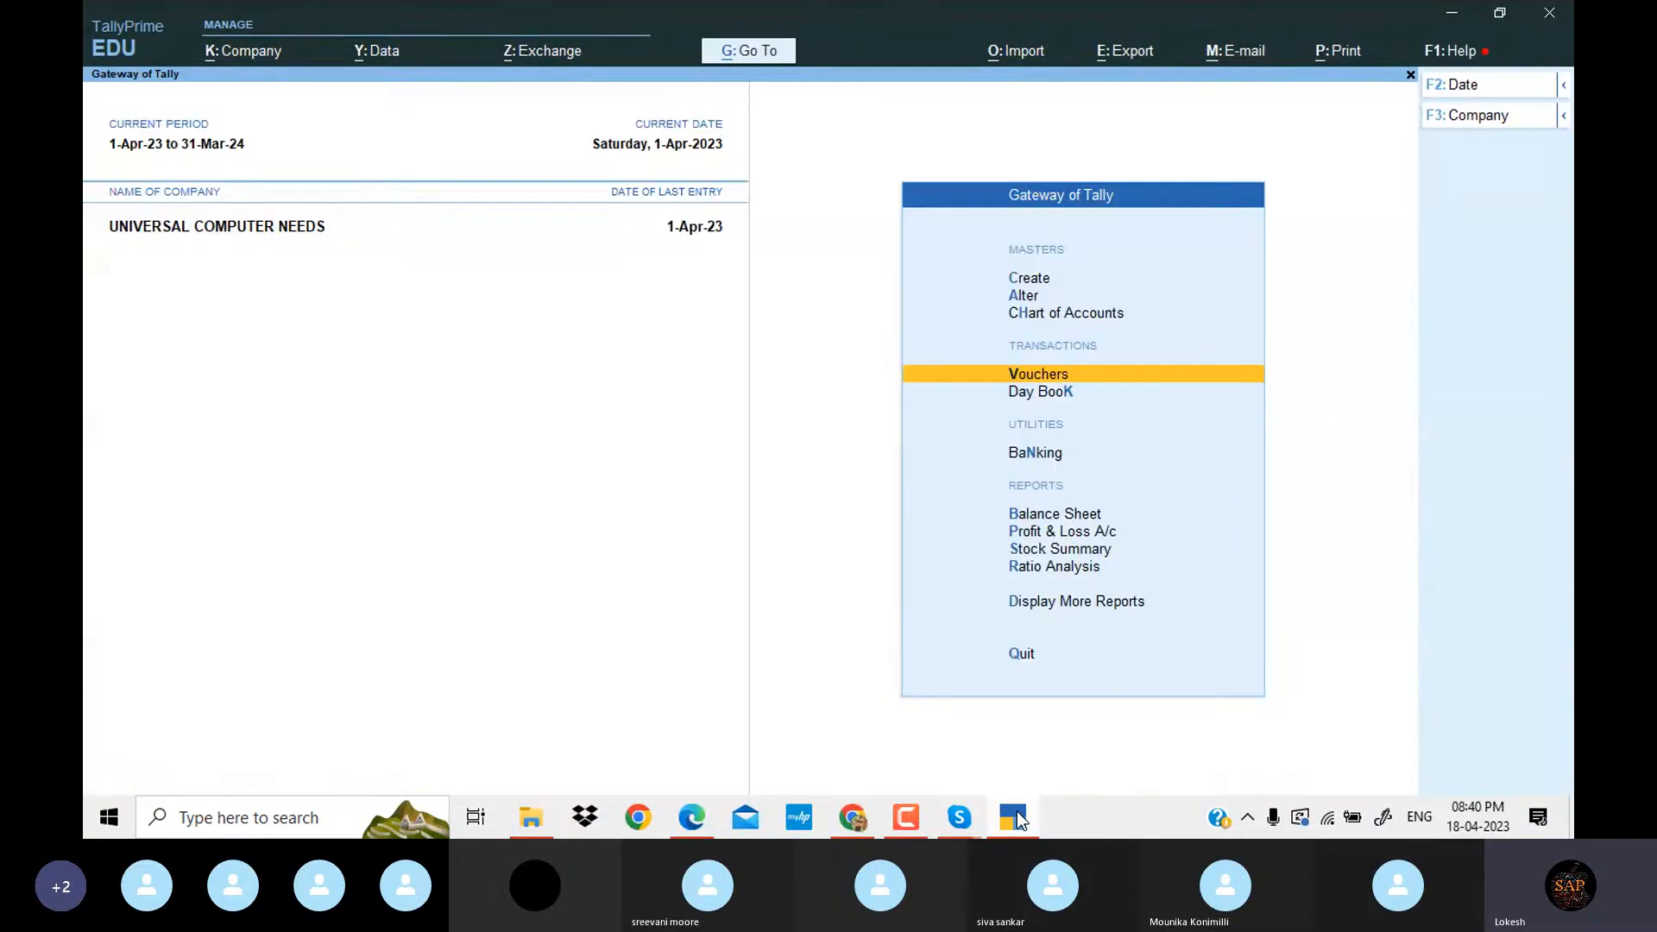
pyautogui.press('Down')
pyautogui.press('Return')
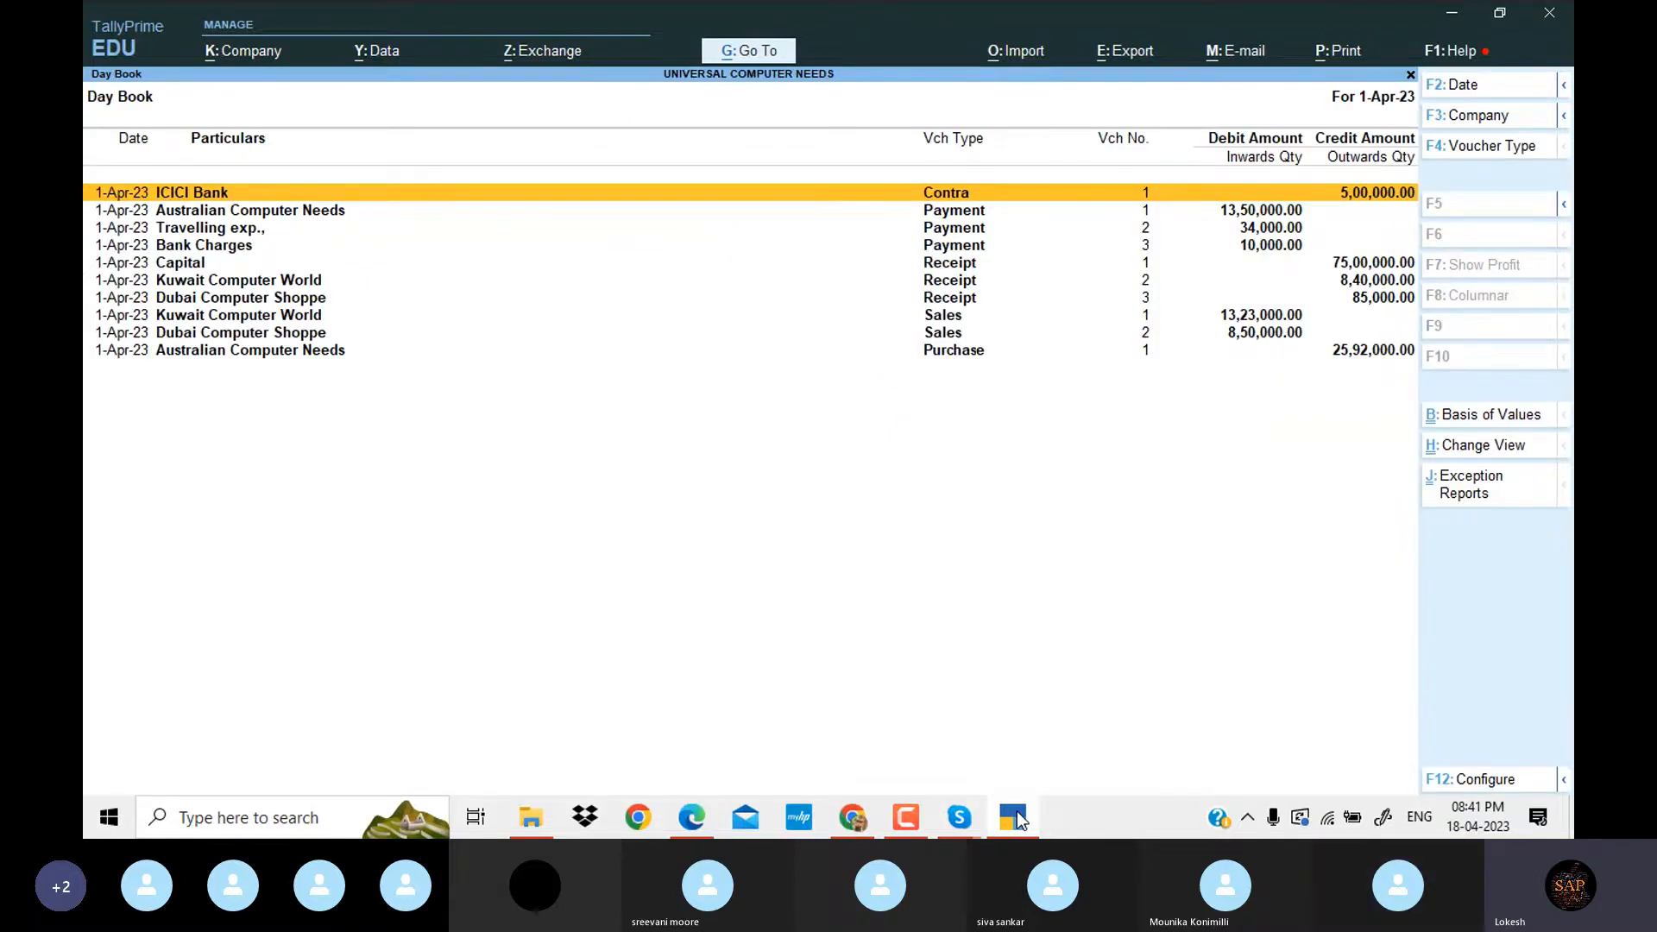
pyautogui.press('Escape')
# Open the Profit & Loss A/c report to examine the company's result.
pyautogui.press('Down')
pyautogui.press('Down')
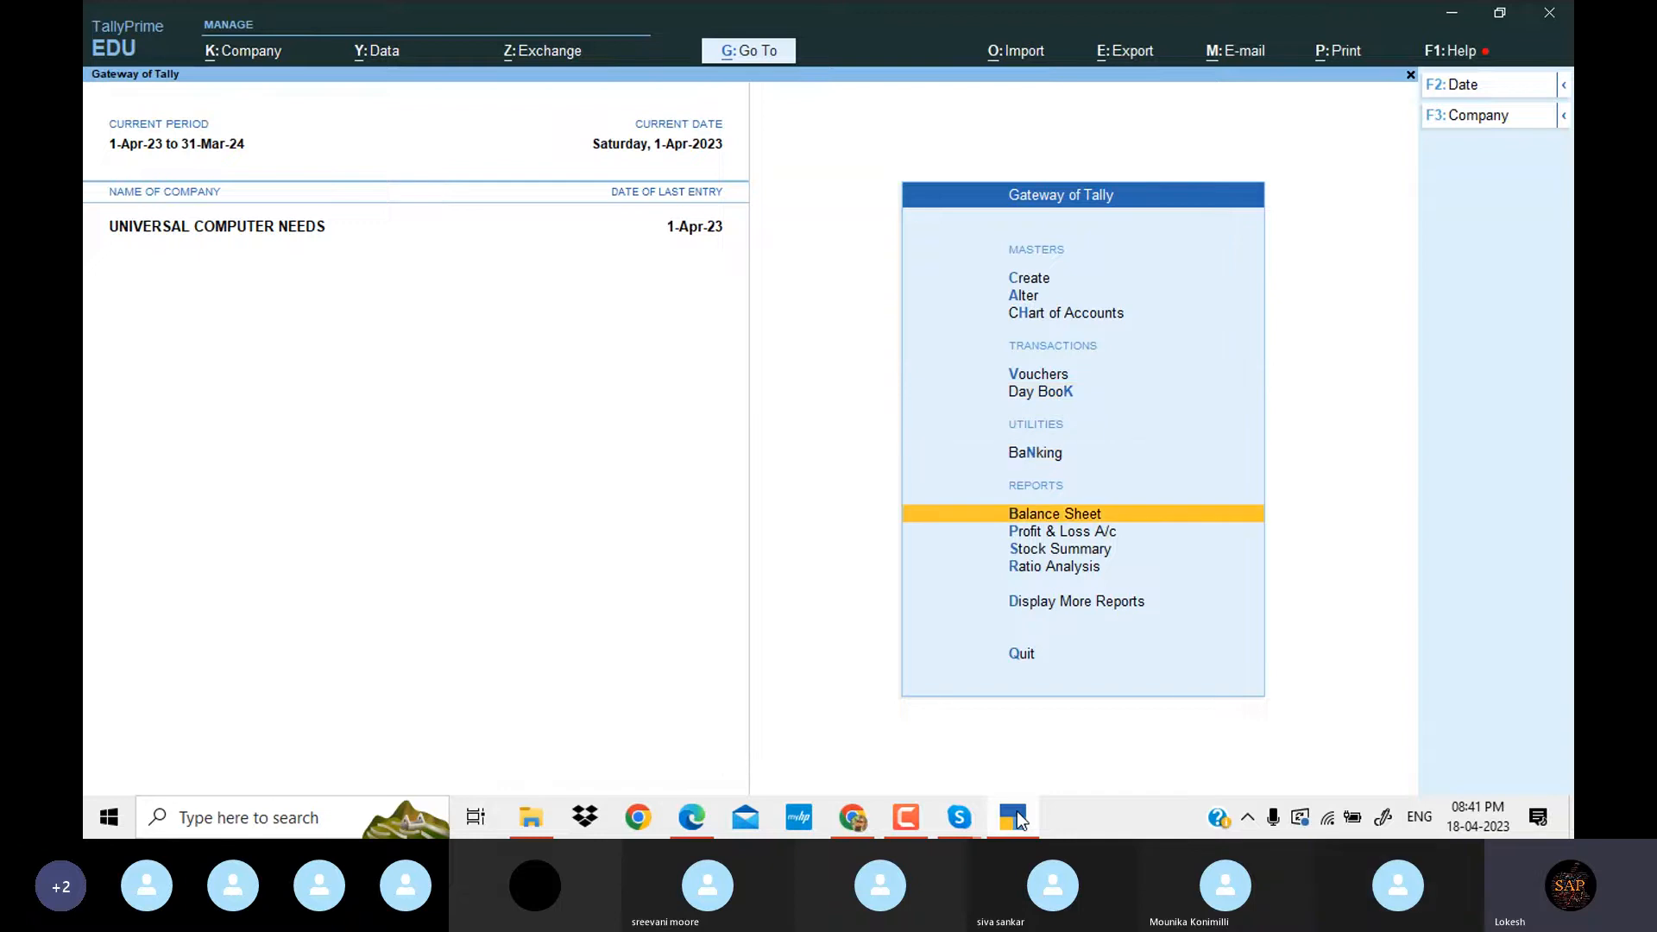
pyautogui.press('Down')
pyautogui.press('Return')
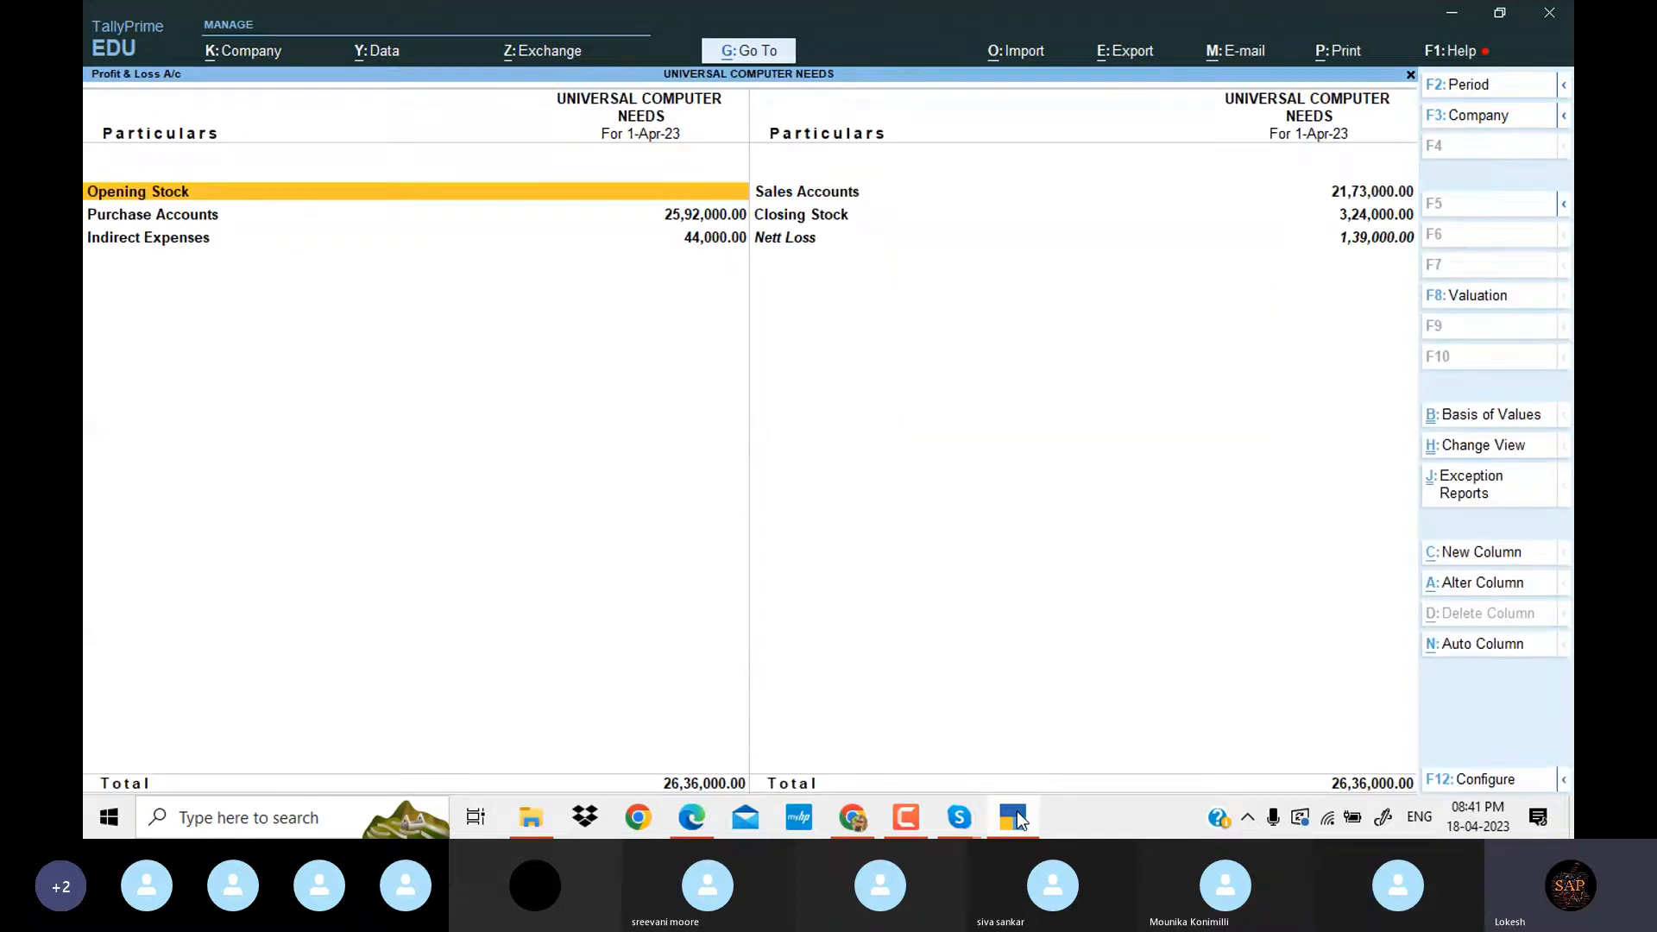
# Expand the Profit & Loss A/c to show ledger-level details and select the Nett Loss line.
pyautogui.hotkey('alt', 'F5')
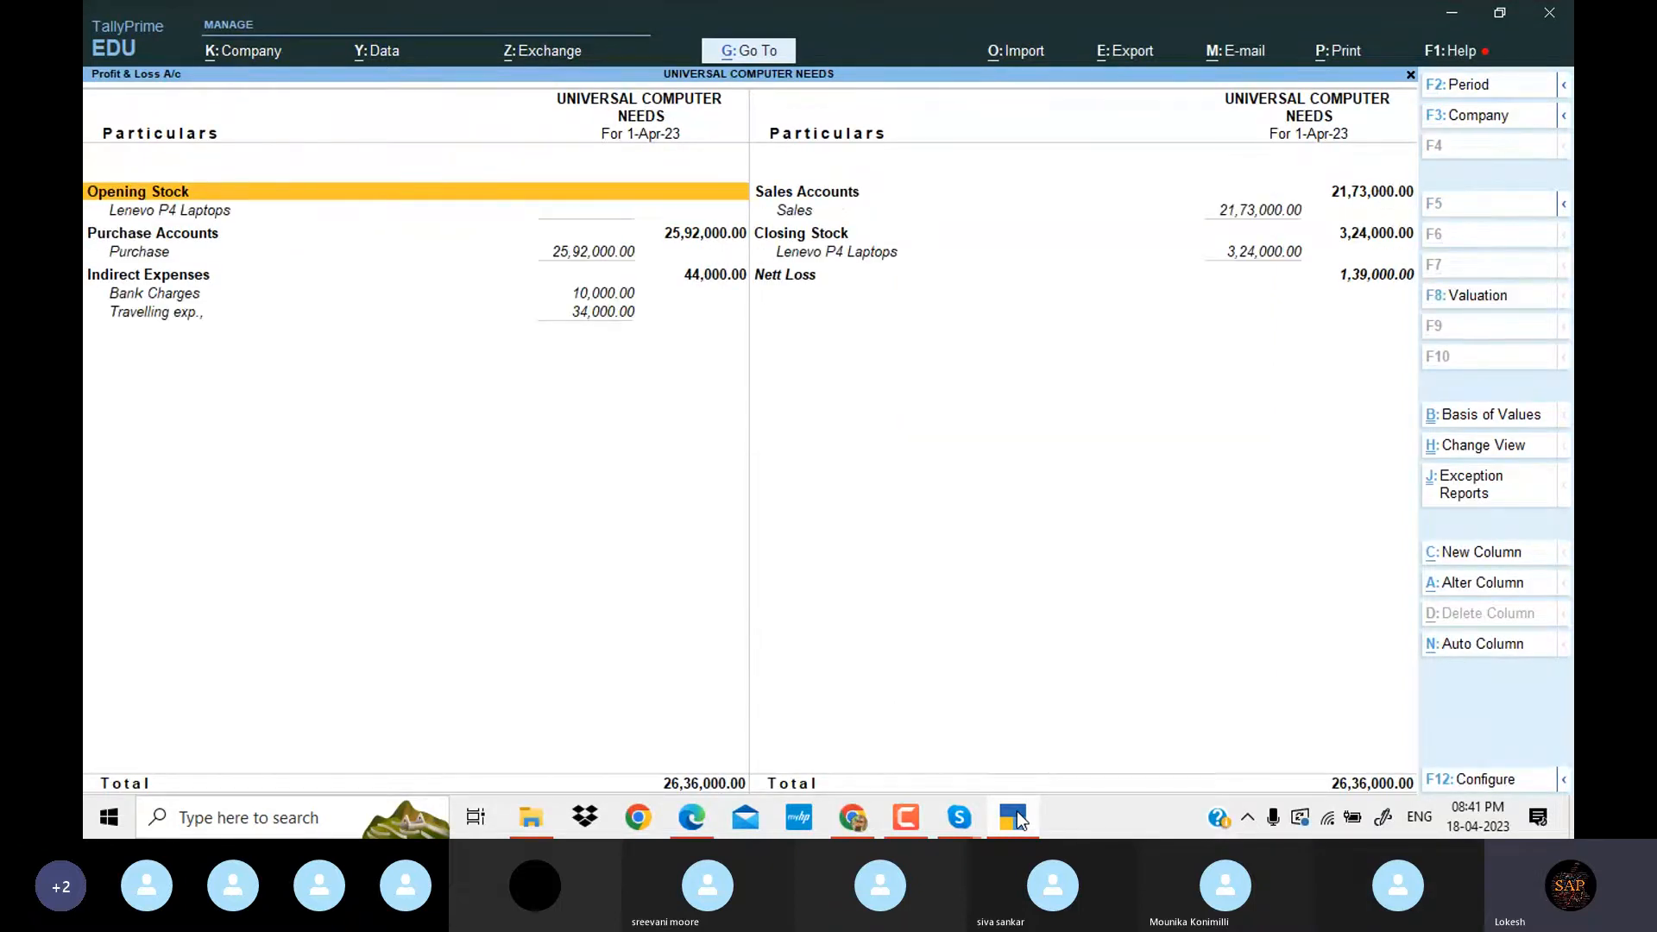
pyautogui.press('Right')
pyautogui.press('Down')
pyautogui.press('Down')
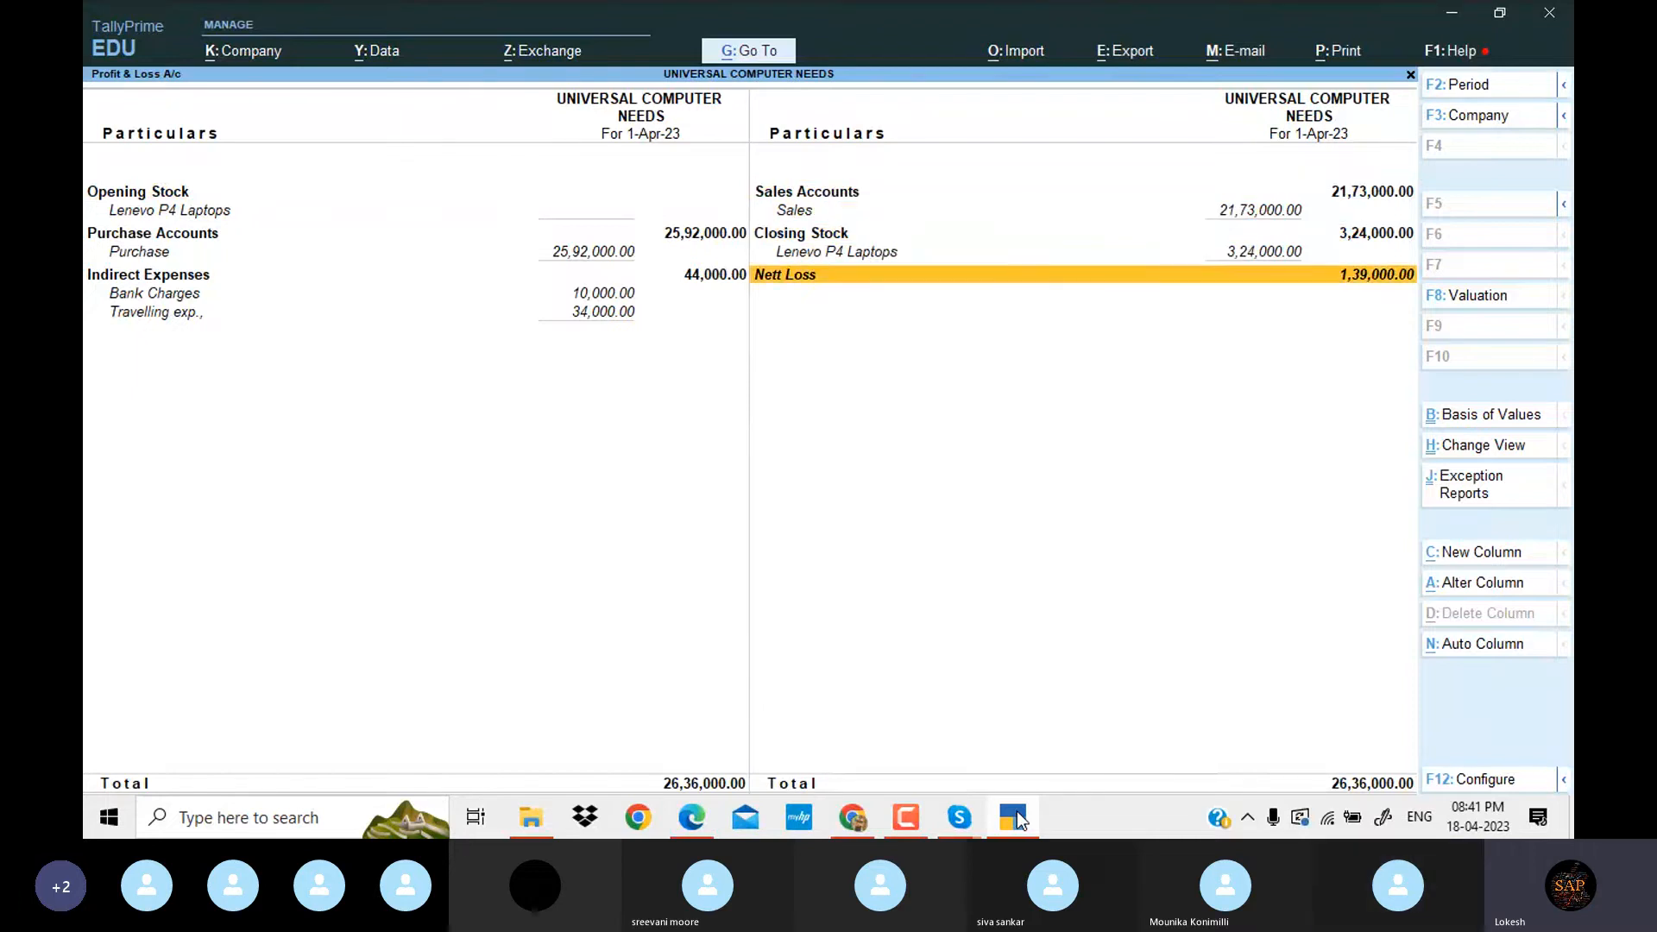
# Compare the report's net loss with the answer given under Problem 15's currency table in the PDF, and return to TallyPrime.
pyautogui.click(1014, 817)
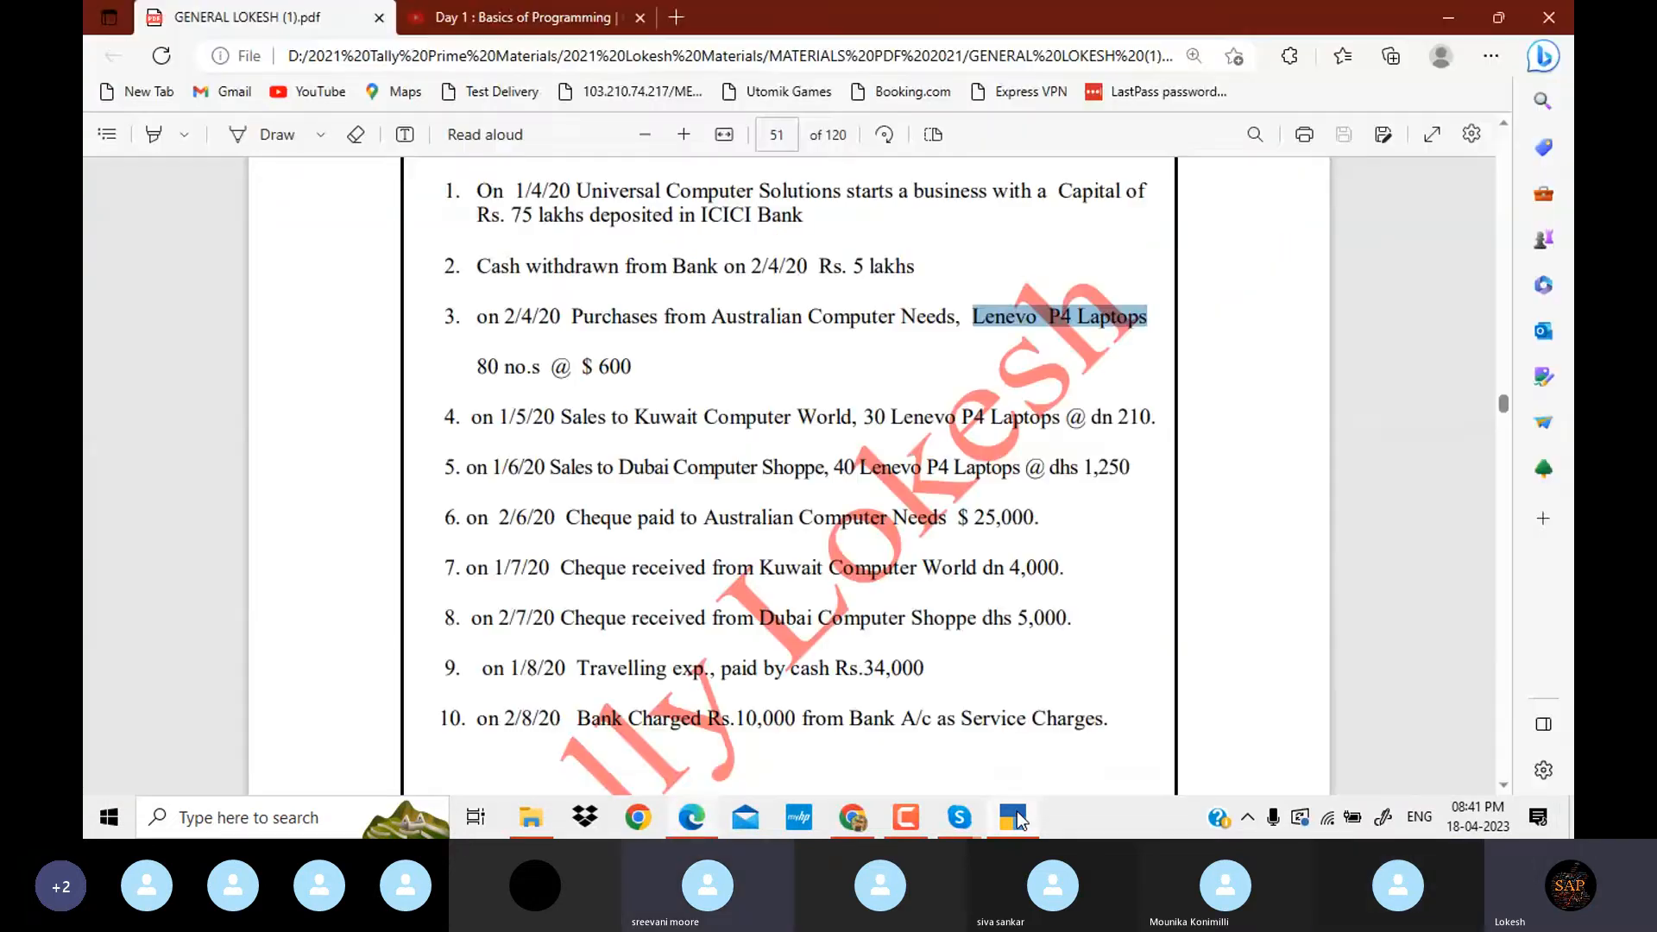
pyautogui.scroll(-2, 789, 475)
pyautogui.scroll(-4, 789, 475)
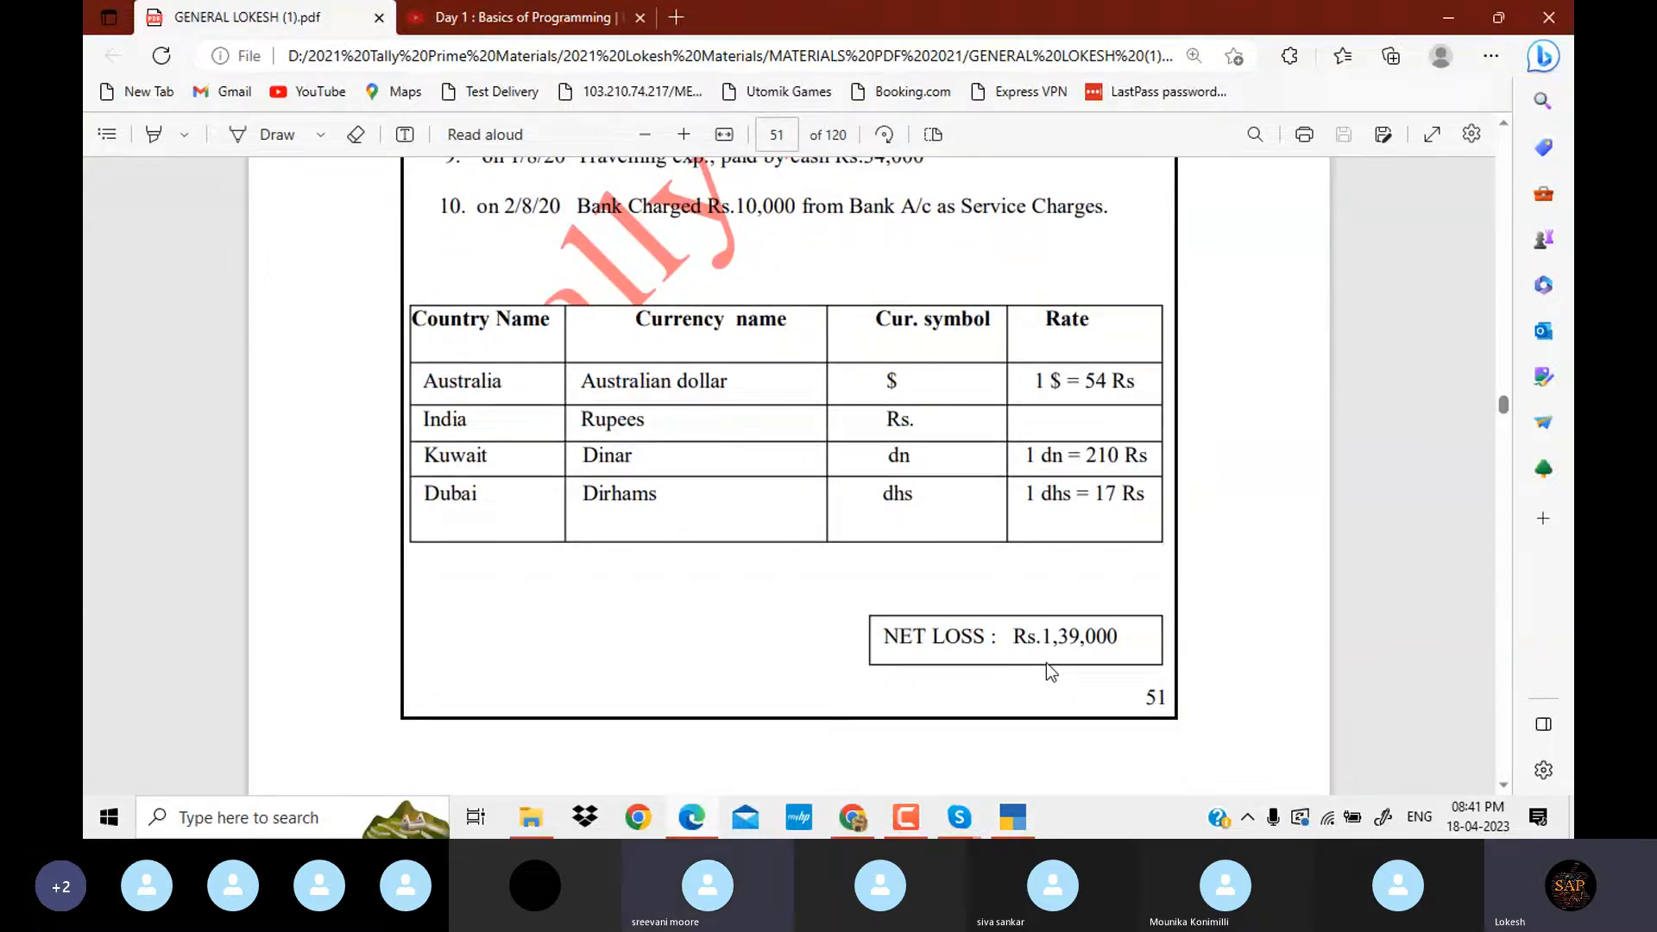
pyautogui.scroll(3, 1046, 663)
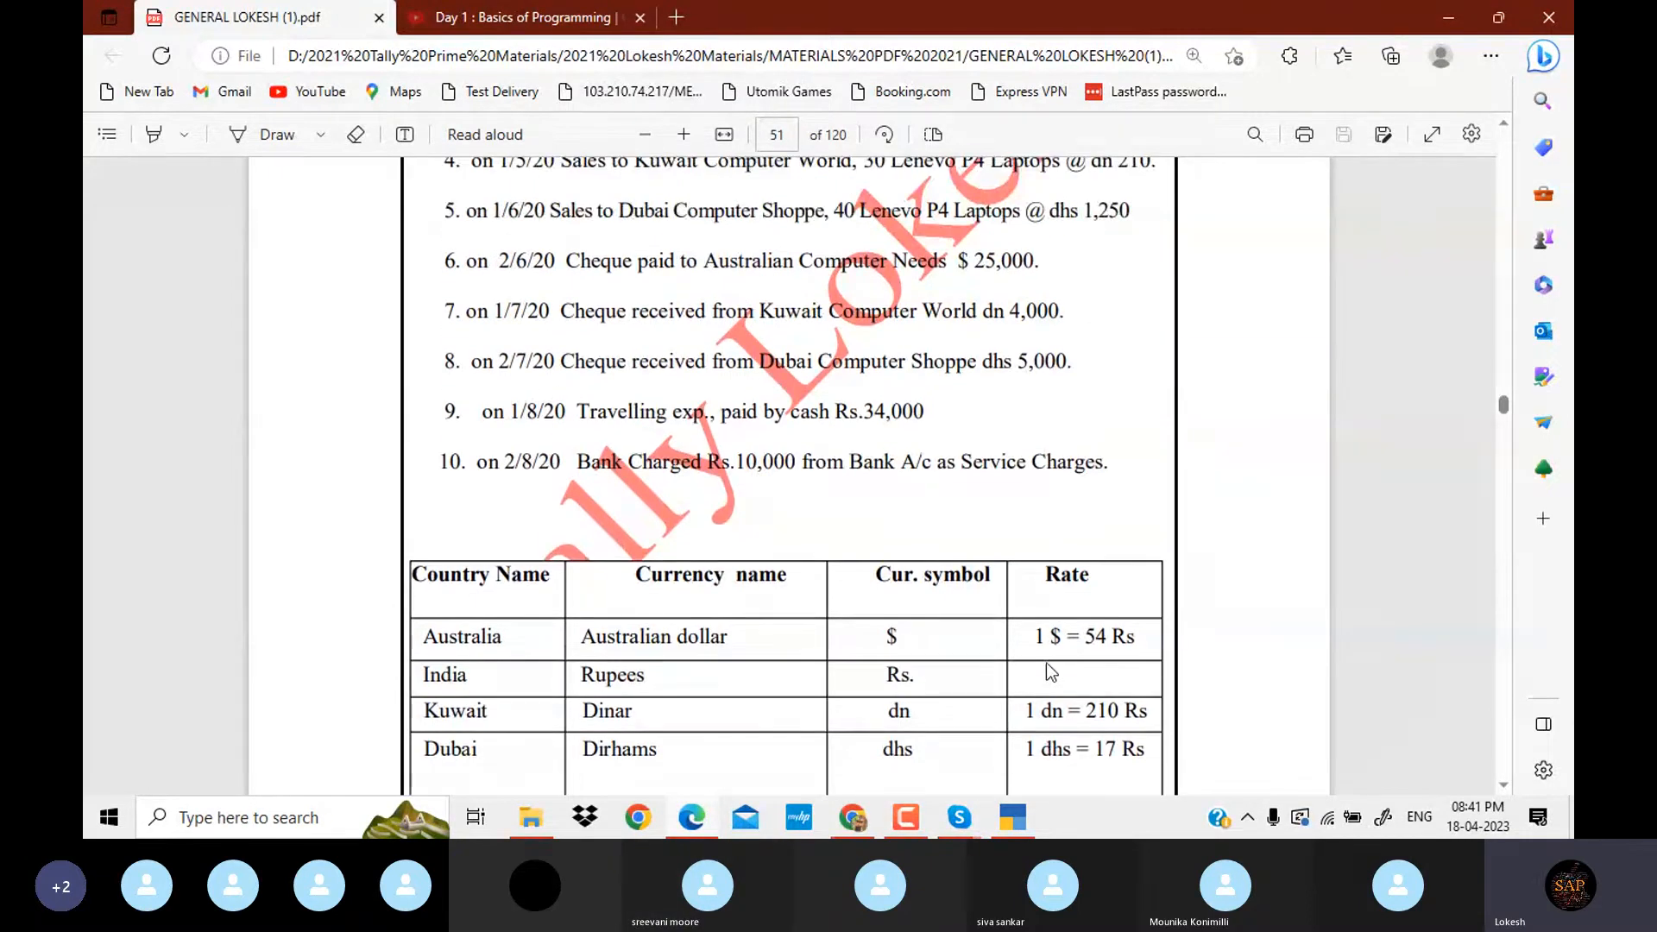
pyautogui.click(1012, 820)
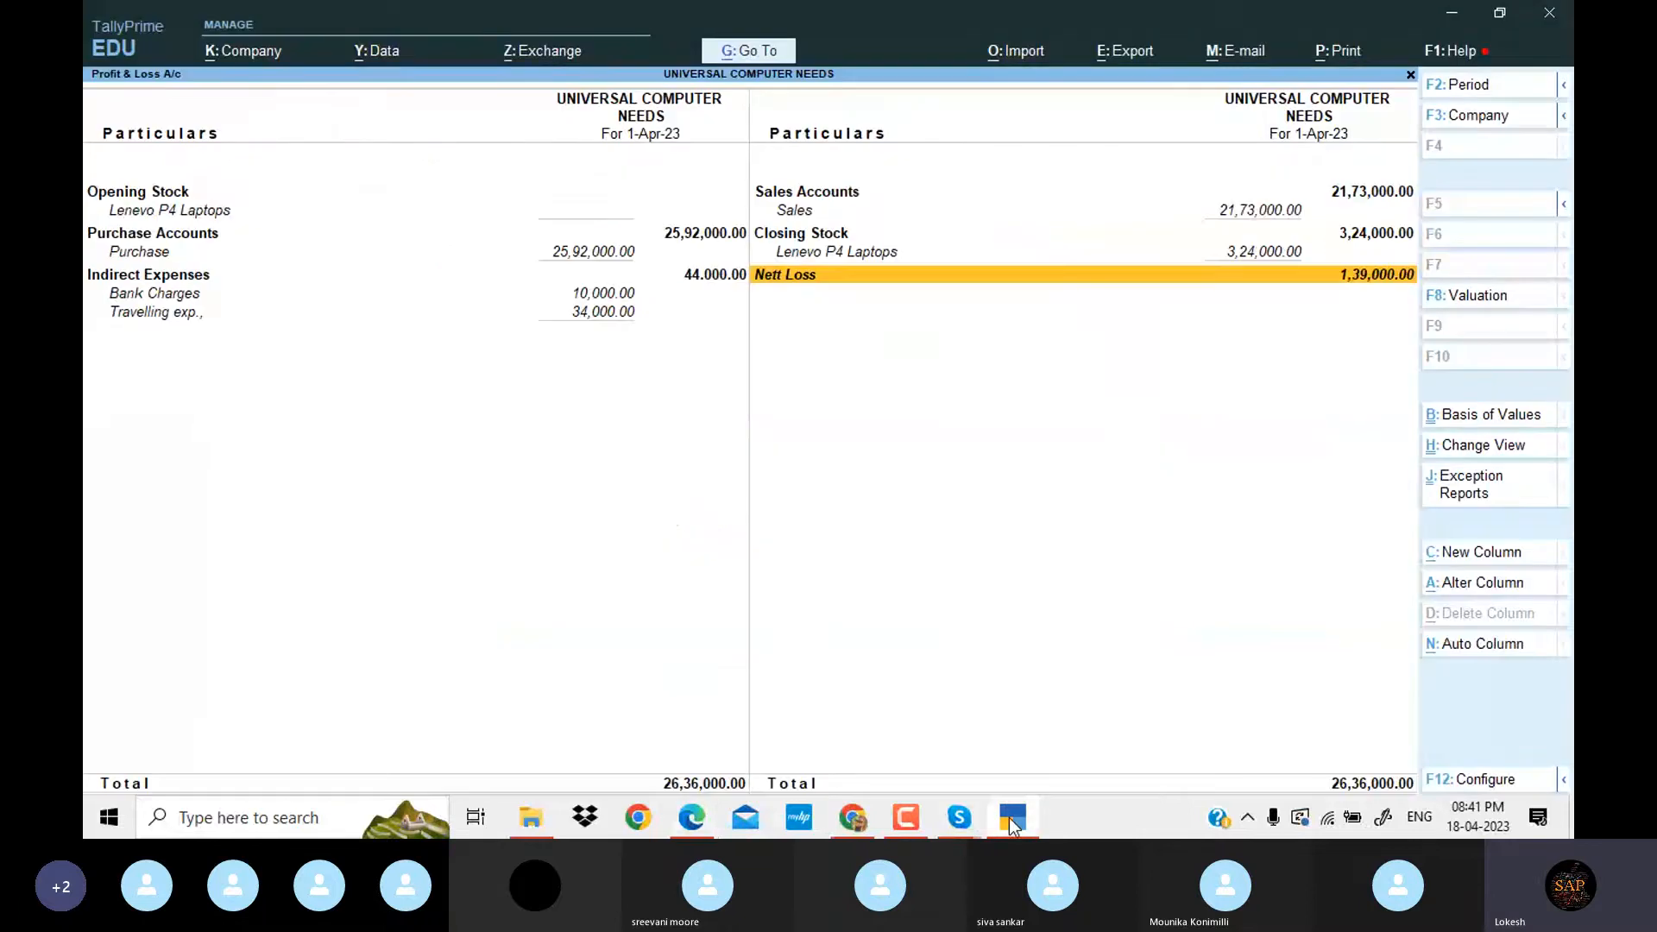
# Add a Profit & Loss column in $ (Dollar) from 1-Apr-23 with Default stock valuation and Actuals values.
pyautogui.hotkey('alt', 'c')
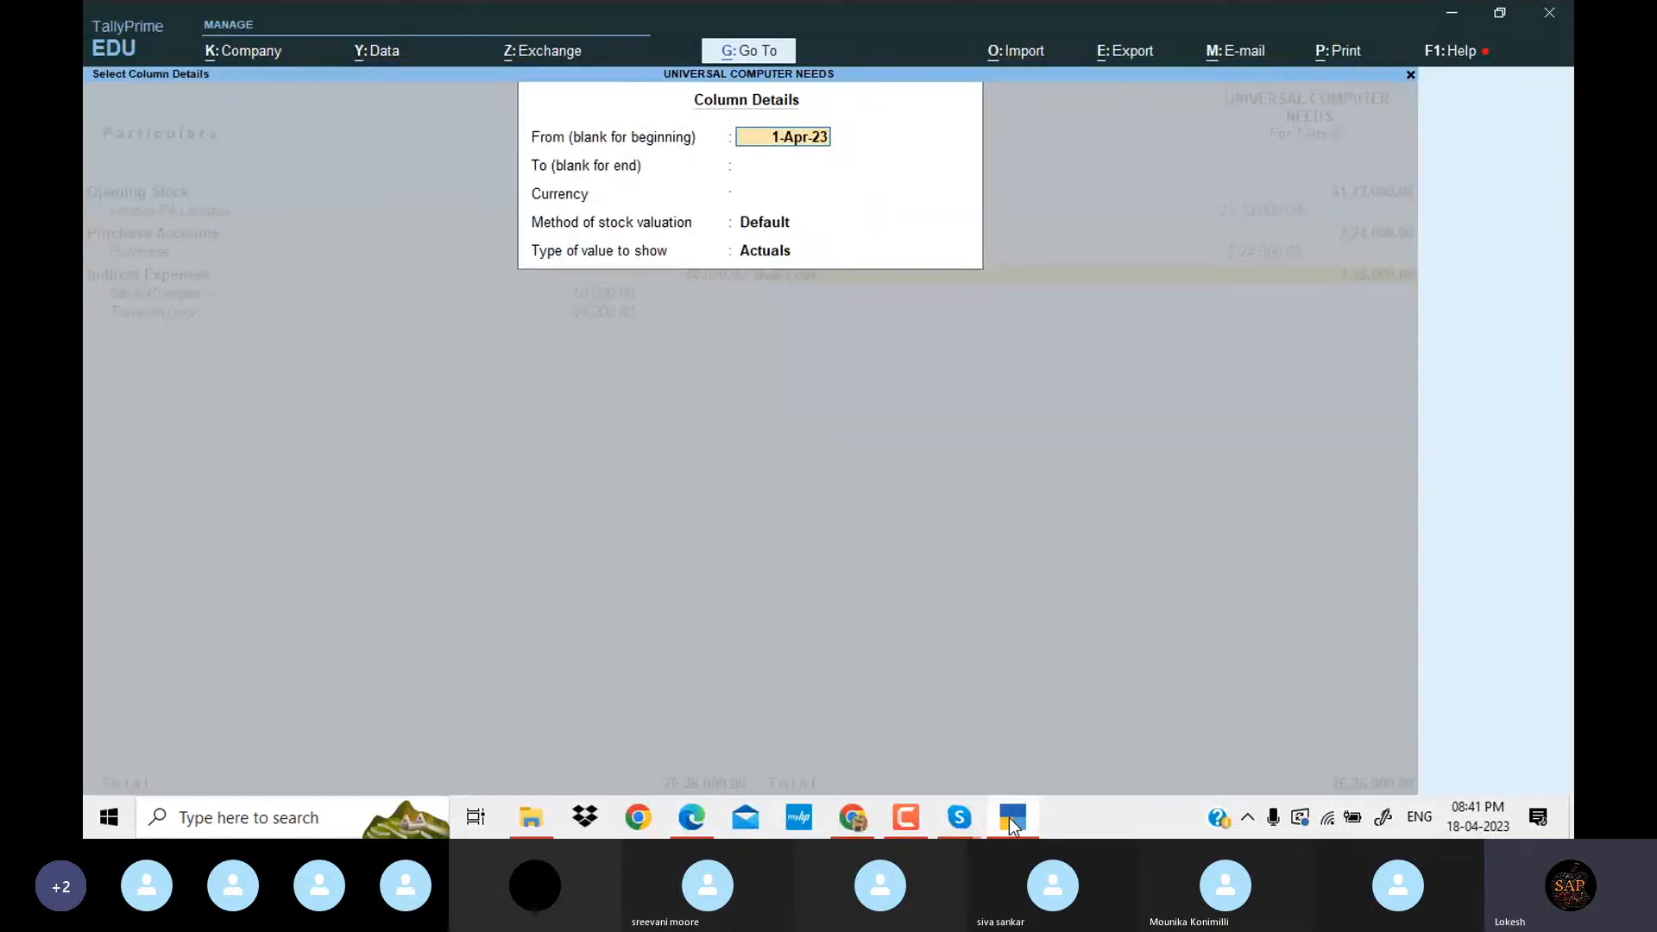
pyautogui.press('Return')
pyautogui.press('Return')
pyautogui.press('Down')
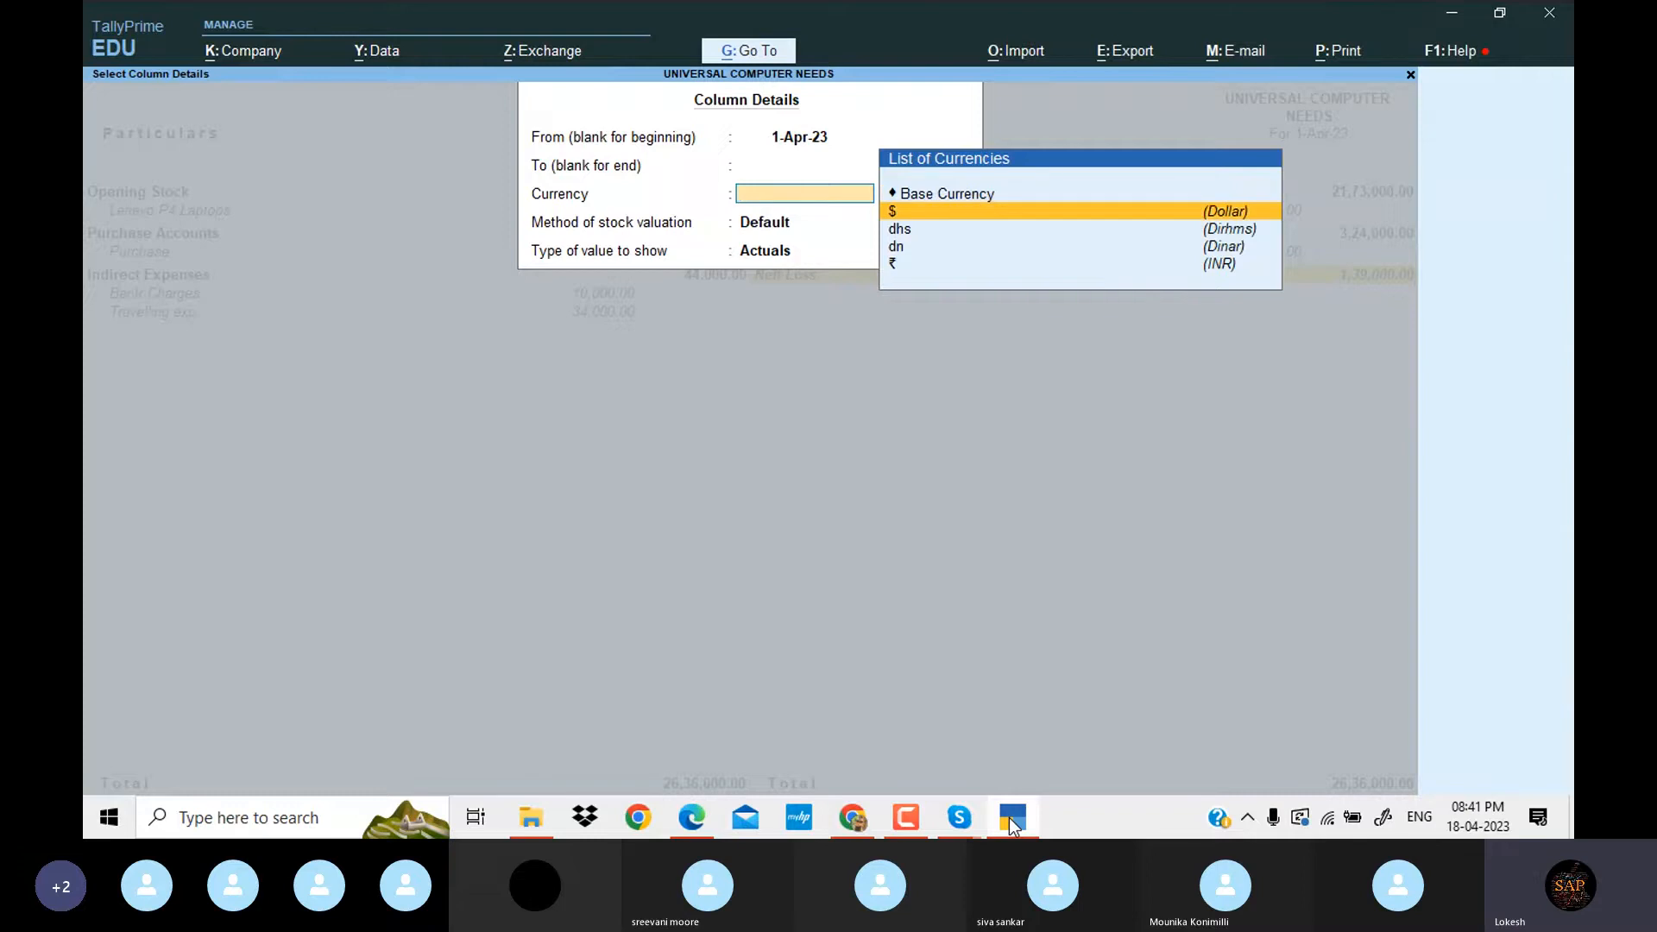
pyautogui.press('Return')
pyautogui.press('Return')
pyautogui.press('Return')
pyautogui.press('Return')
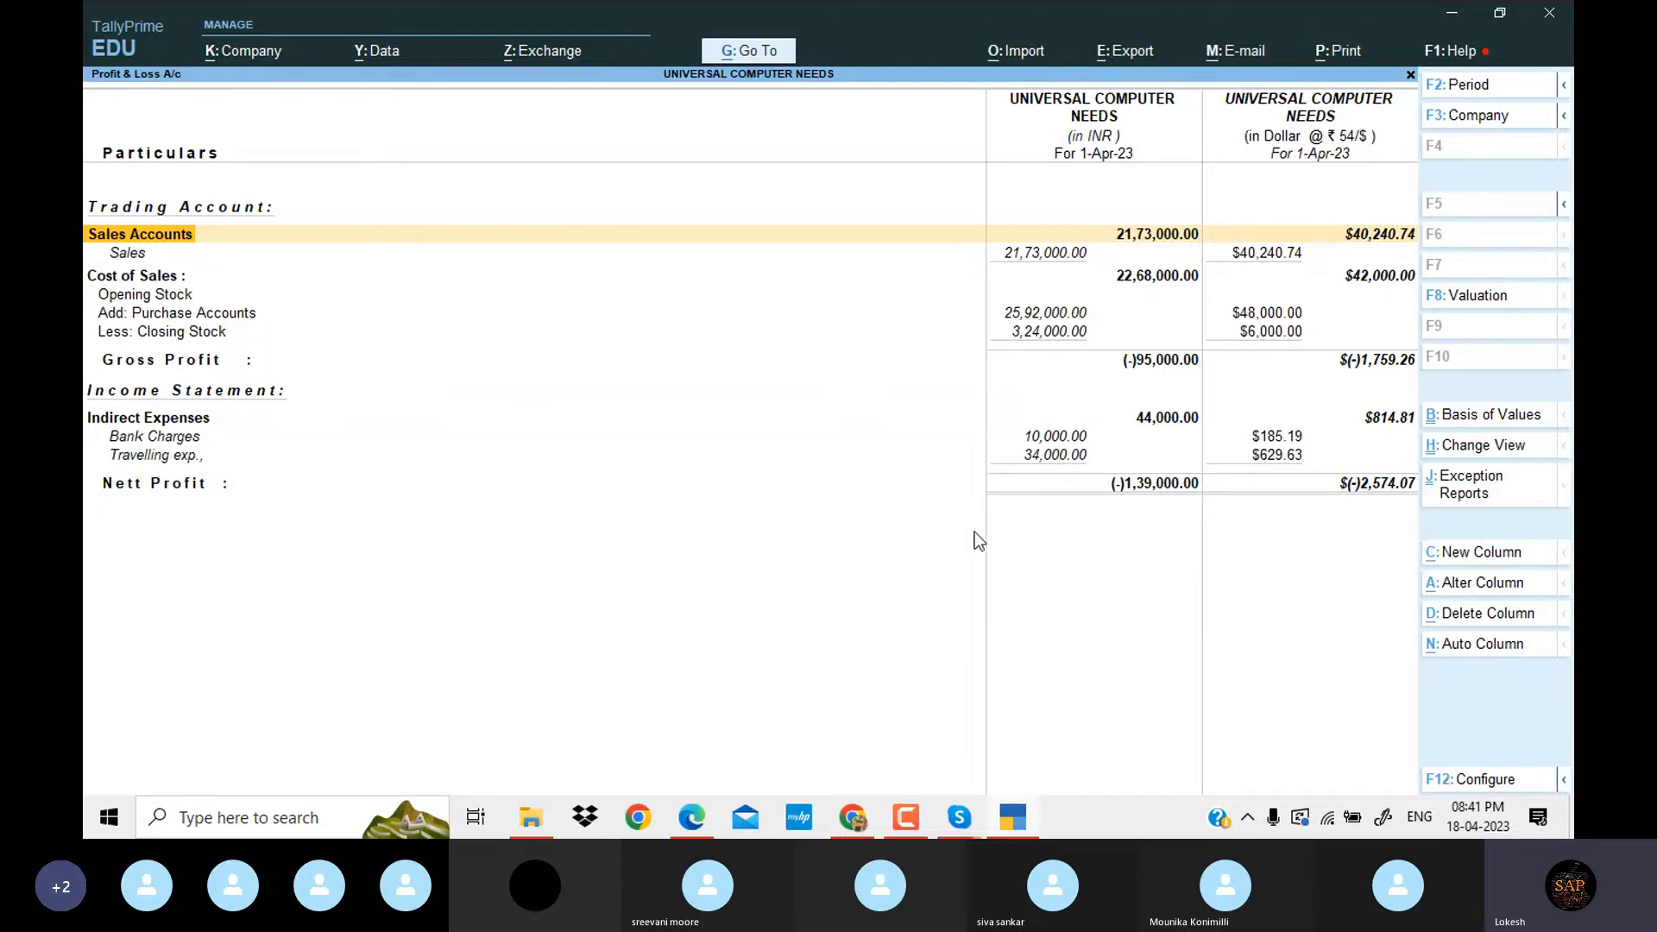
# Add a Profit & Loss column in dhs (Dirhms) from 1-Apr-23, keeping Default stock valuation and Actuals.
pyautogui.hotkey('alt', 'c')
pyautogui.press('Return')
pyautogui.press('Return')
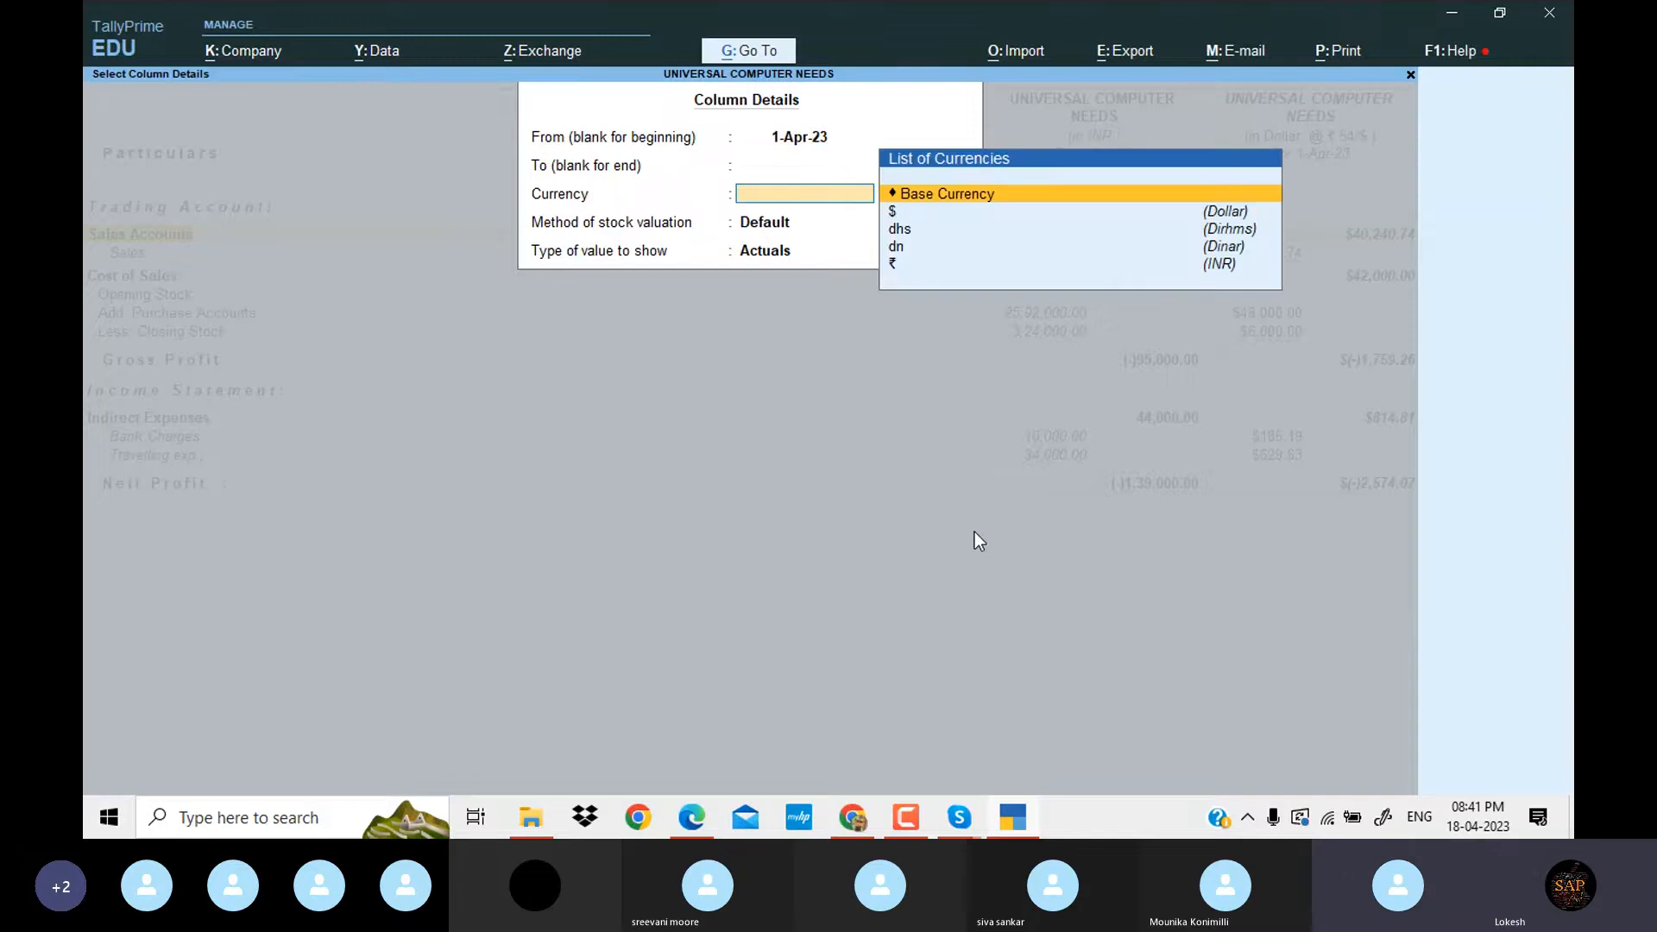
pyautogui.press('Down')
pyautogui.press('Down')
pyautogui.press('Return')
pyautogui.press('Return')
pyautogui.press('Return')
pyautogui.press('Return')
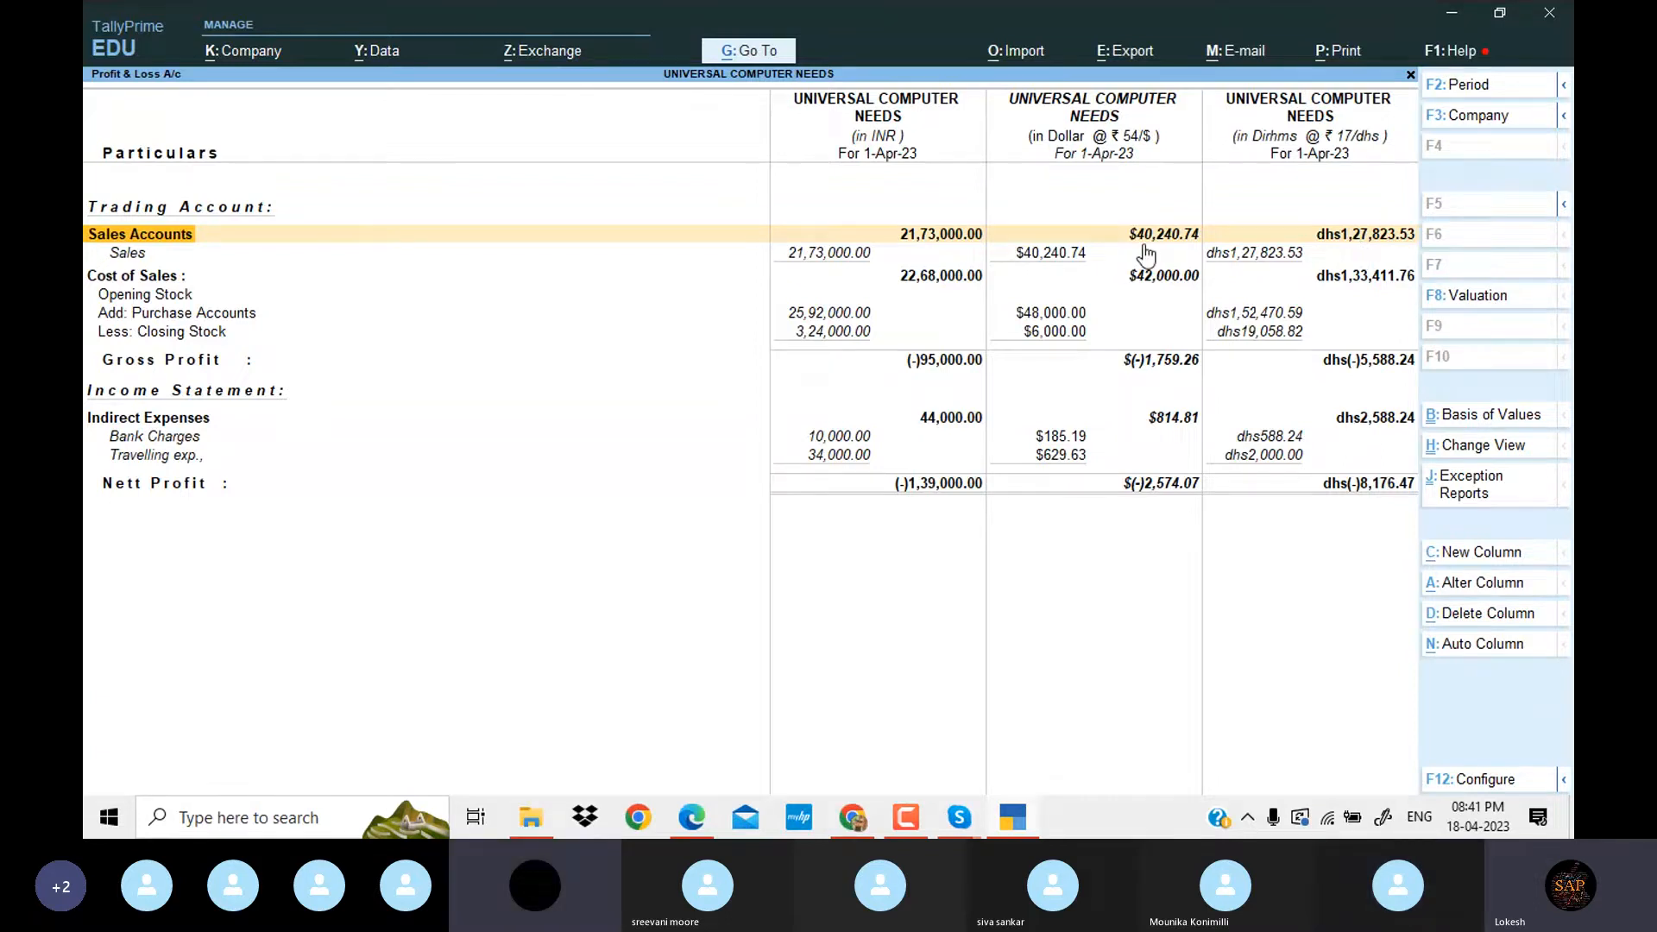
# Add a Profit & Loss column in dn (Dinar) from 1-Apr-23 with Default valuation and Actuals, and leave the report after comparing currencies.
pyautogui.hotkey('alt', 'c')
pyautogui.press('Return')
pyautogui.press('Return')
pyautogui.press('Return')
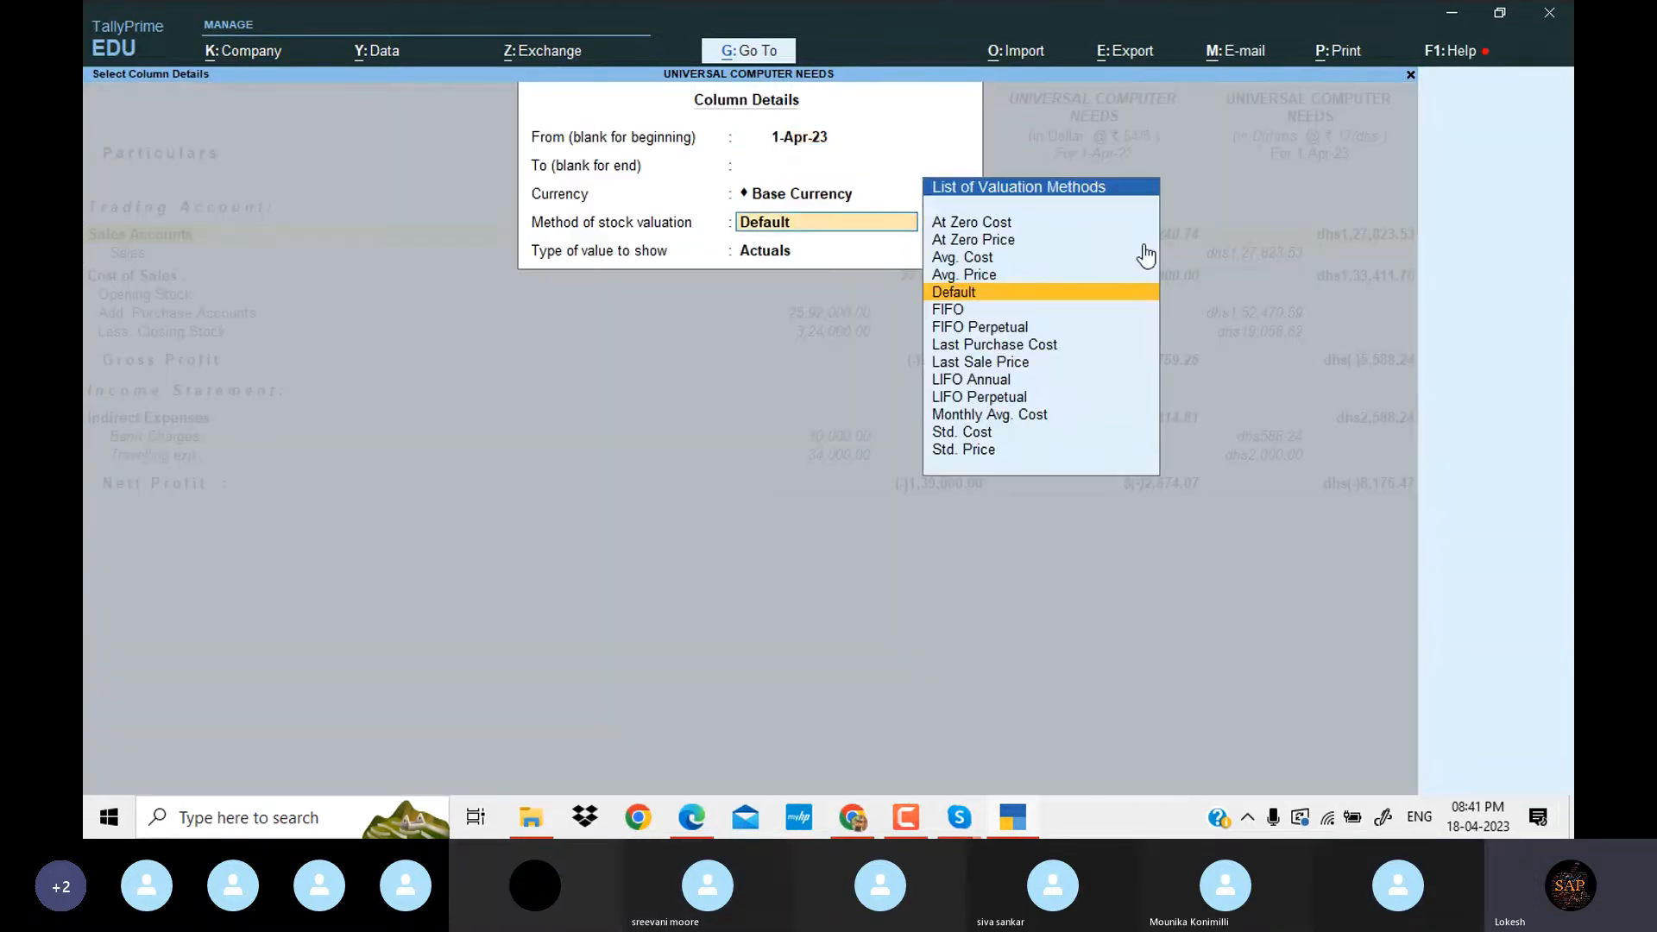
pyautogui.press('BackSpace')
pyautogui.press('Down')
pyautogui.press('Down')
pyautogui.press('Down')
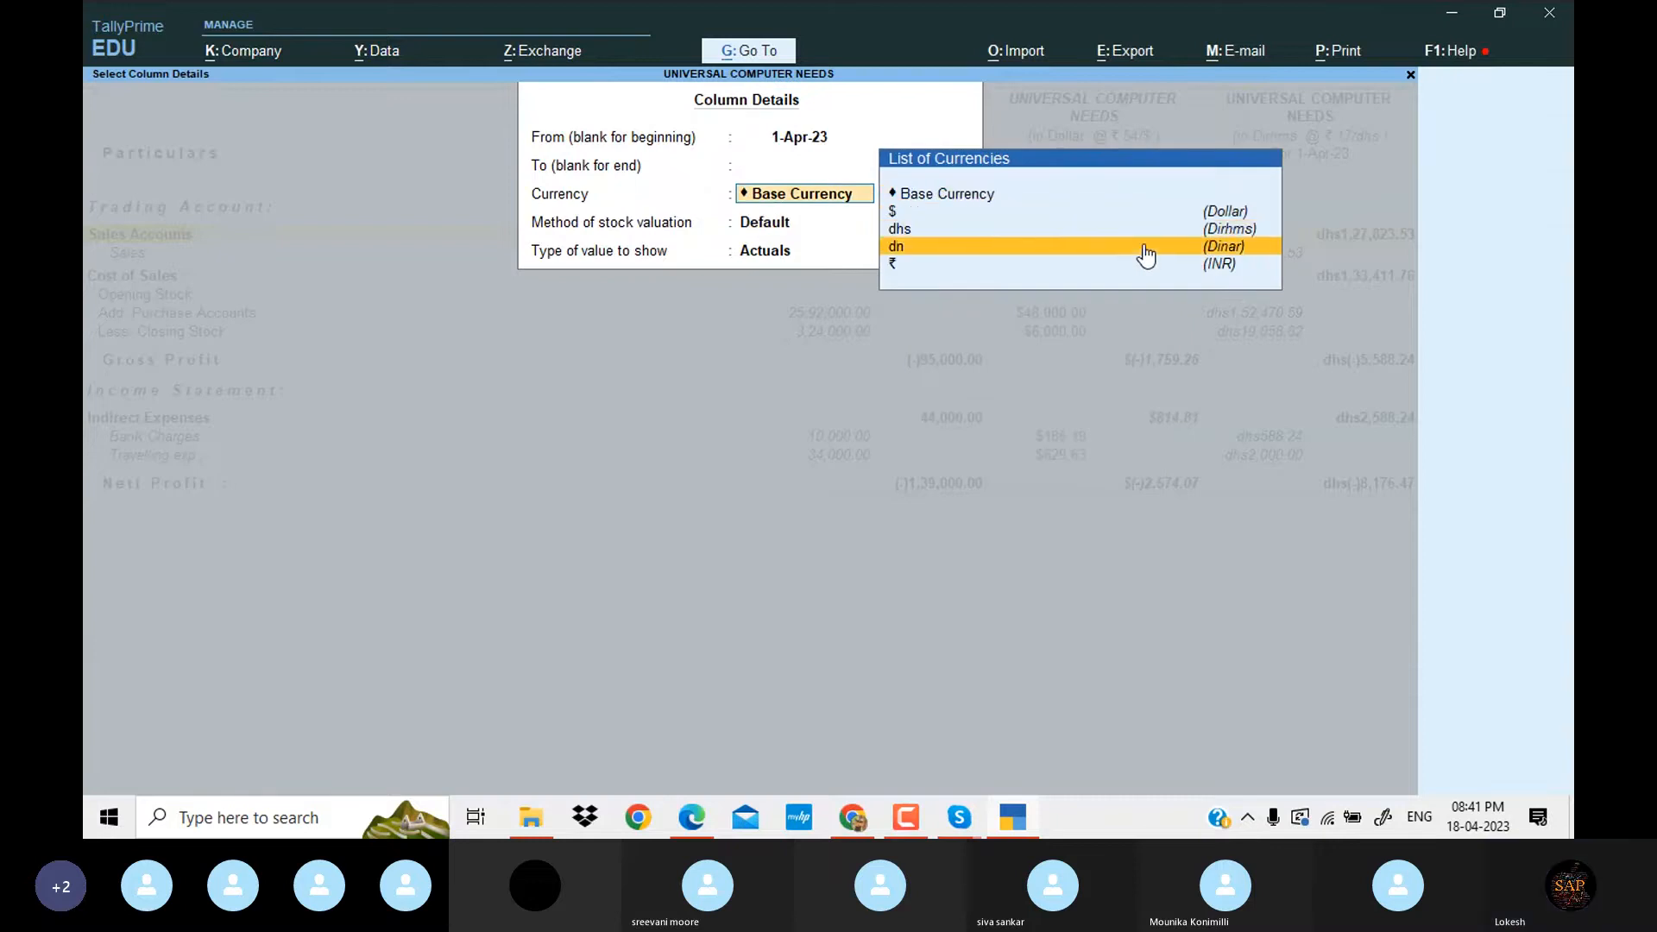
pyautogui.press('Return')
pyautogui.press('Return')
pyautogui.press('Return')
pyautogui.press('Return')
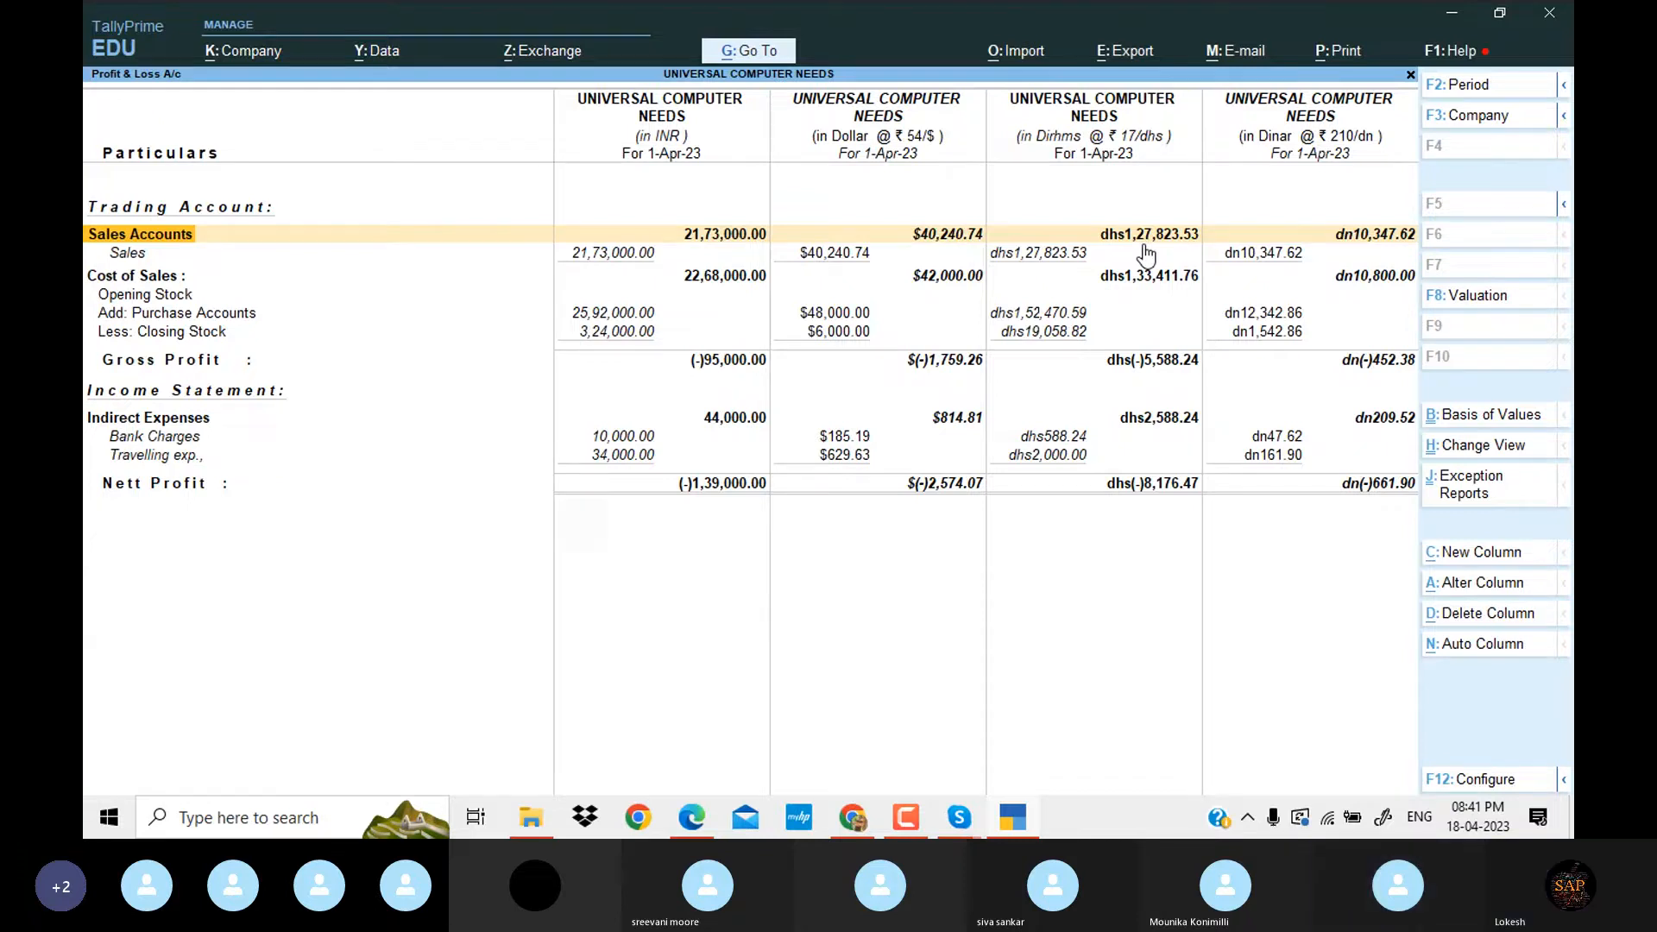
pyautogui.press('Escape')
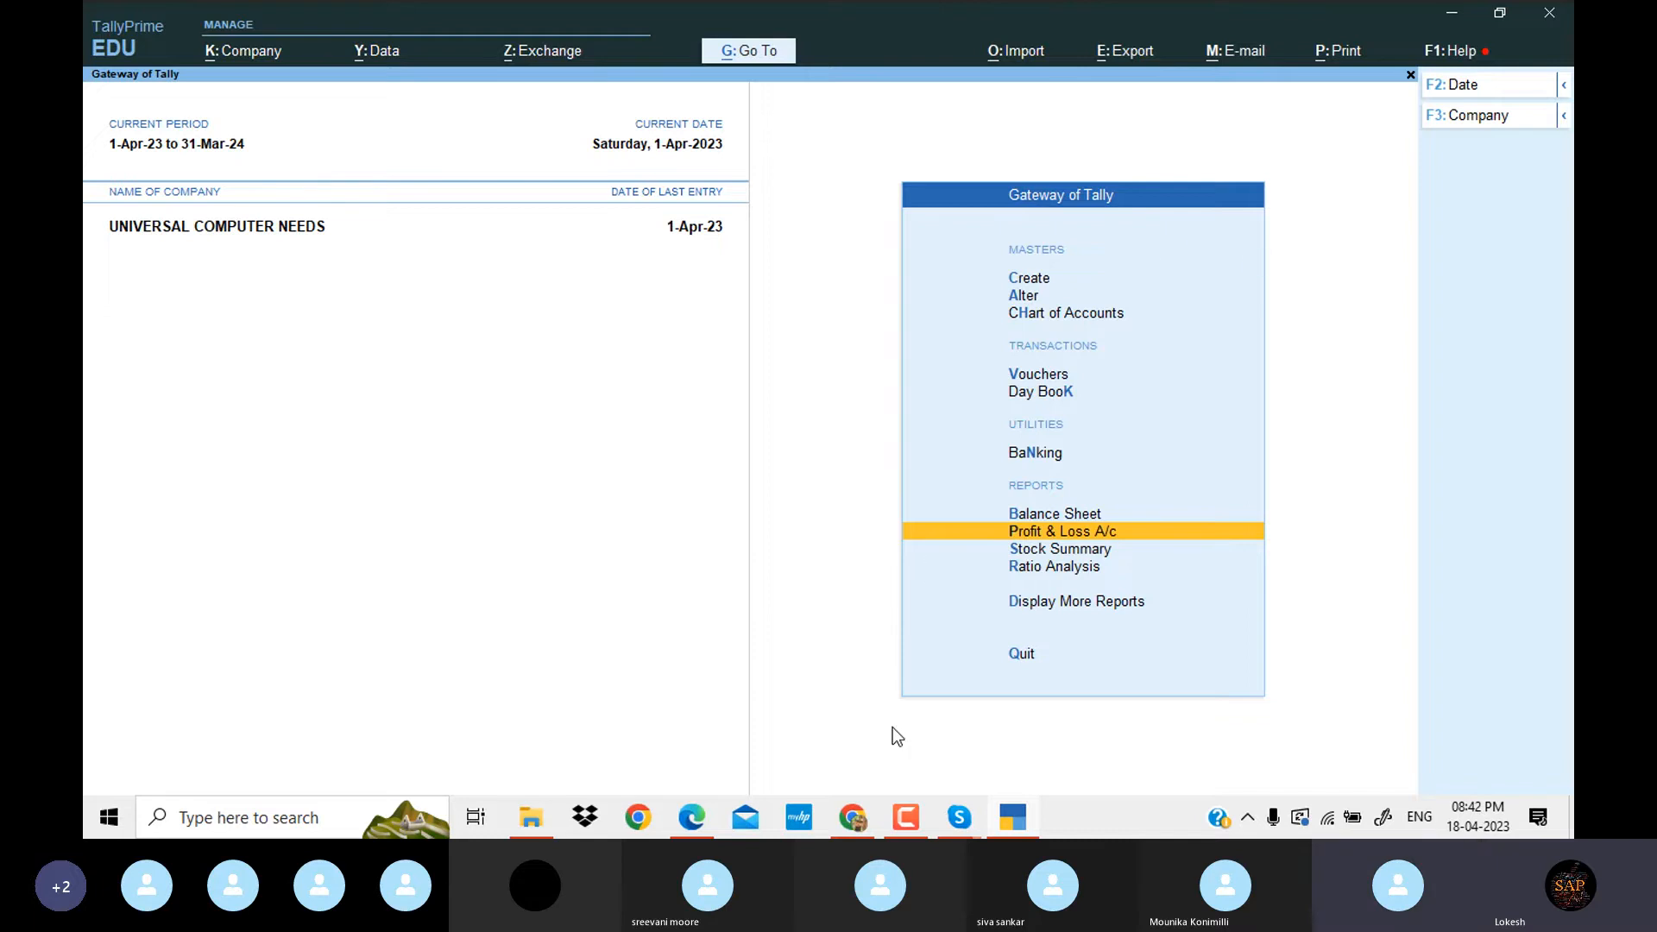
# Switch to the Skype call window, look through the participants list, and close the list.
pyautogui.moveTo(958, 824)
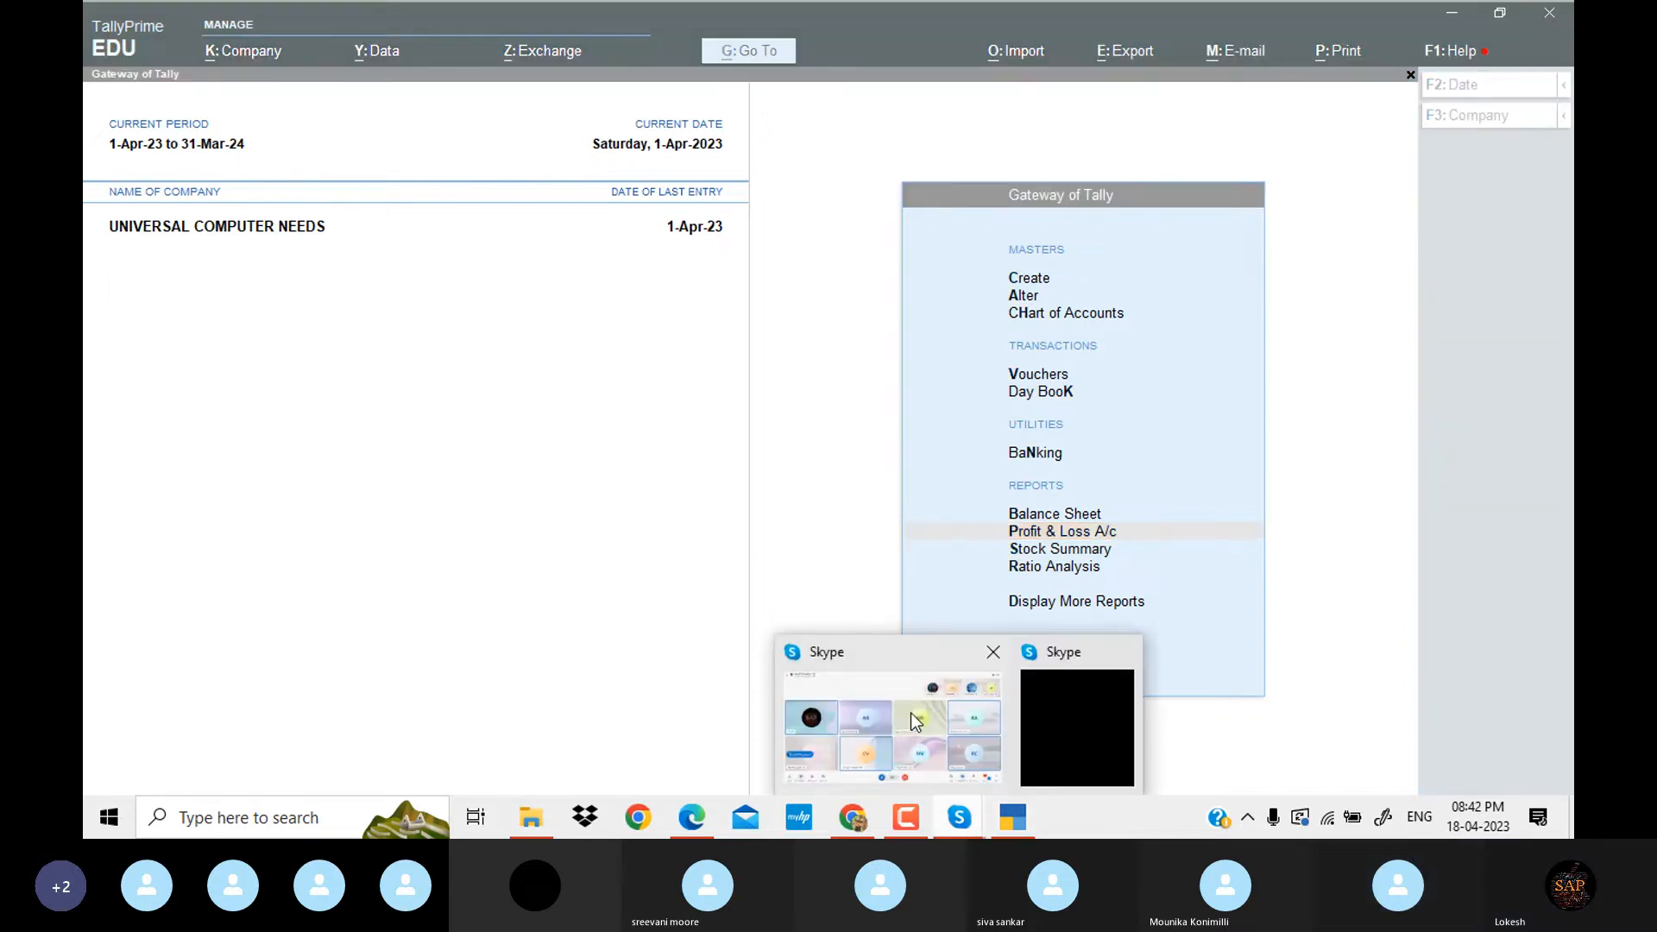
pyautogui.click(910, 713)
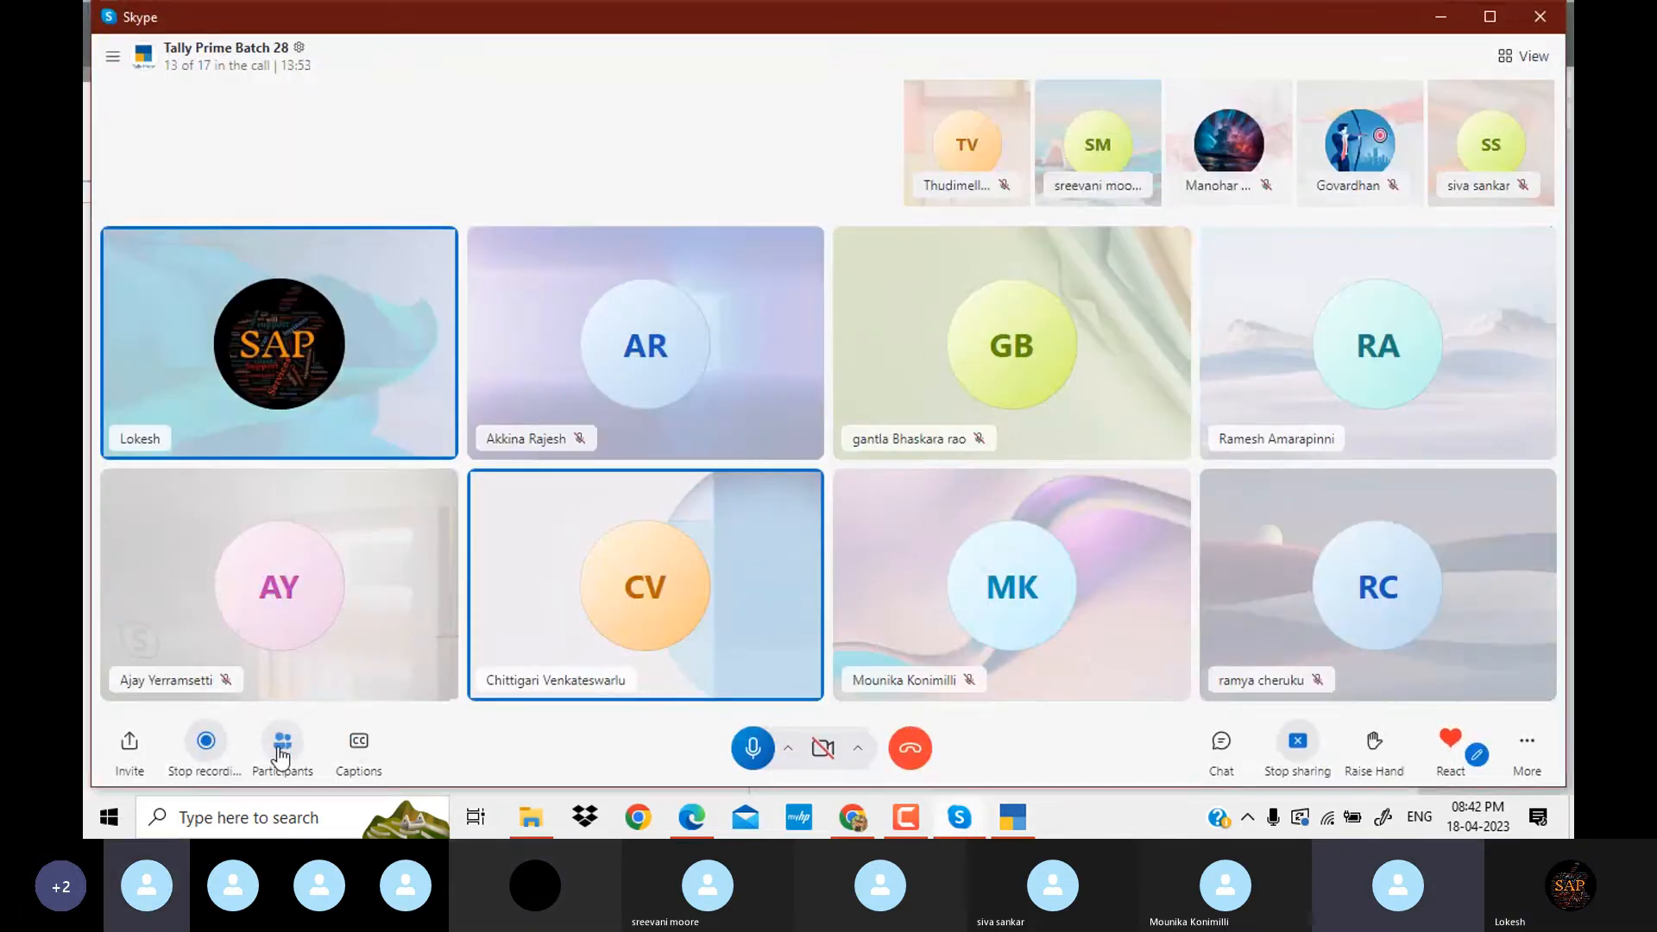
pyautogui.click(278, 751)
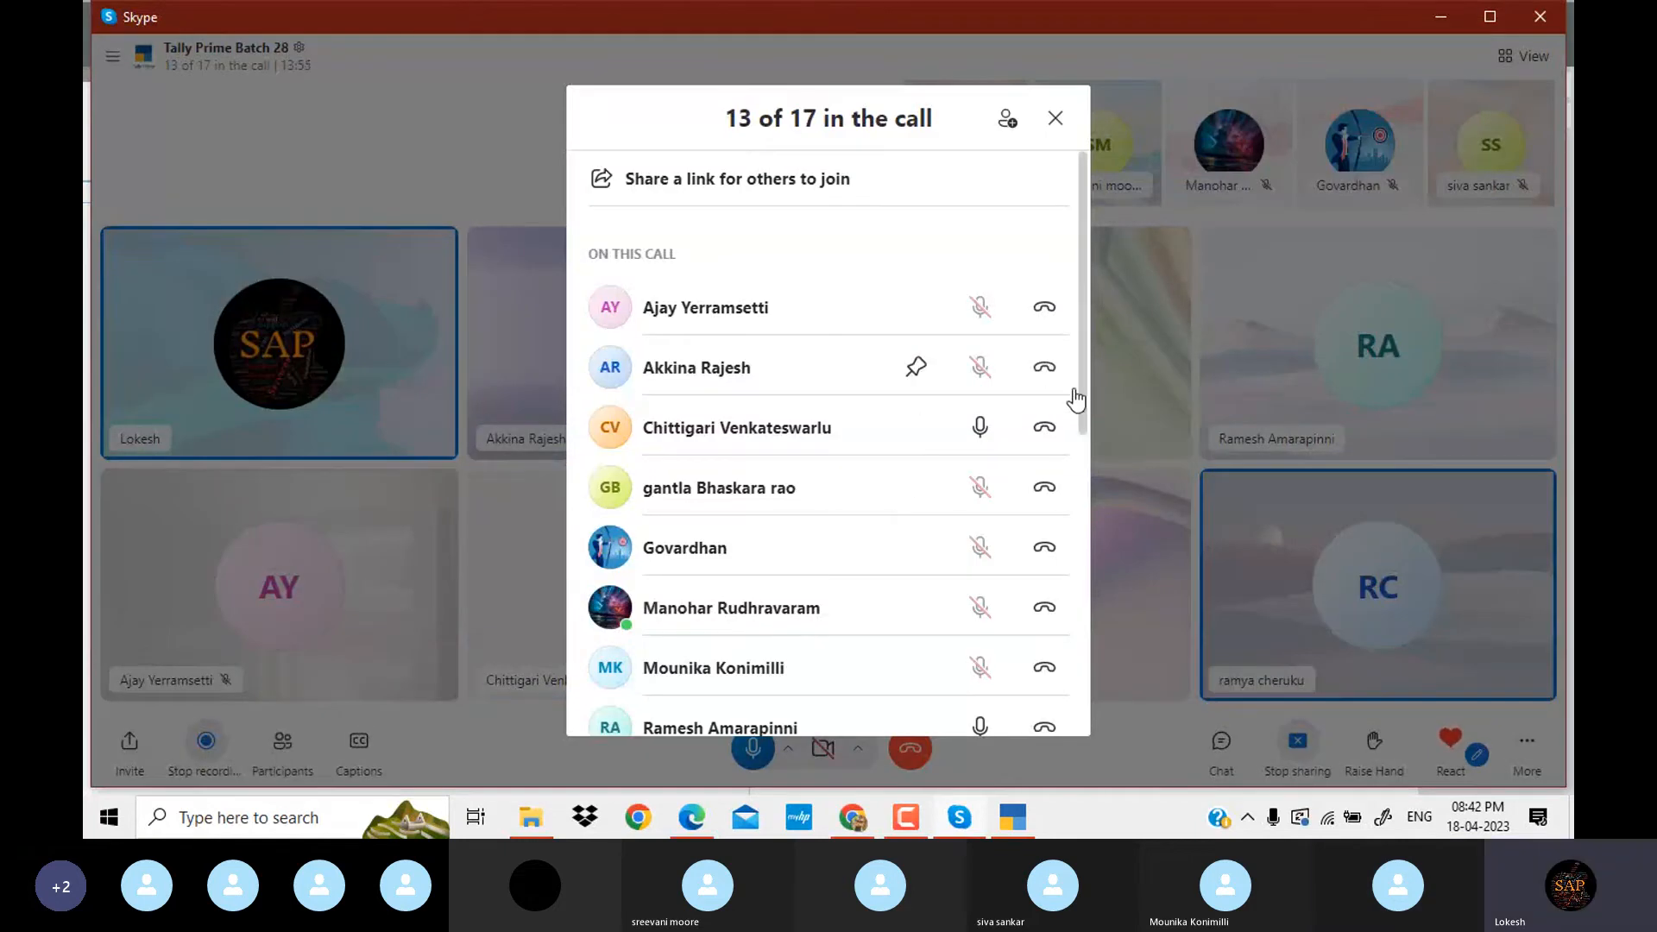
pyautogui.moveTo(1082, 401); pyautogui.dragTo(1114, 200)
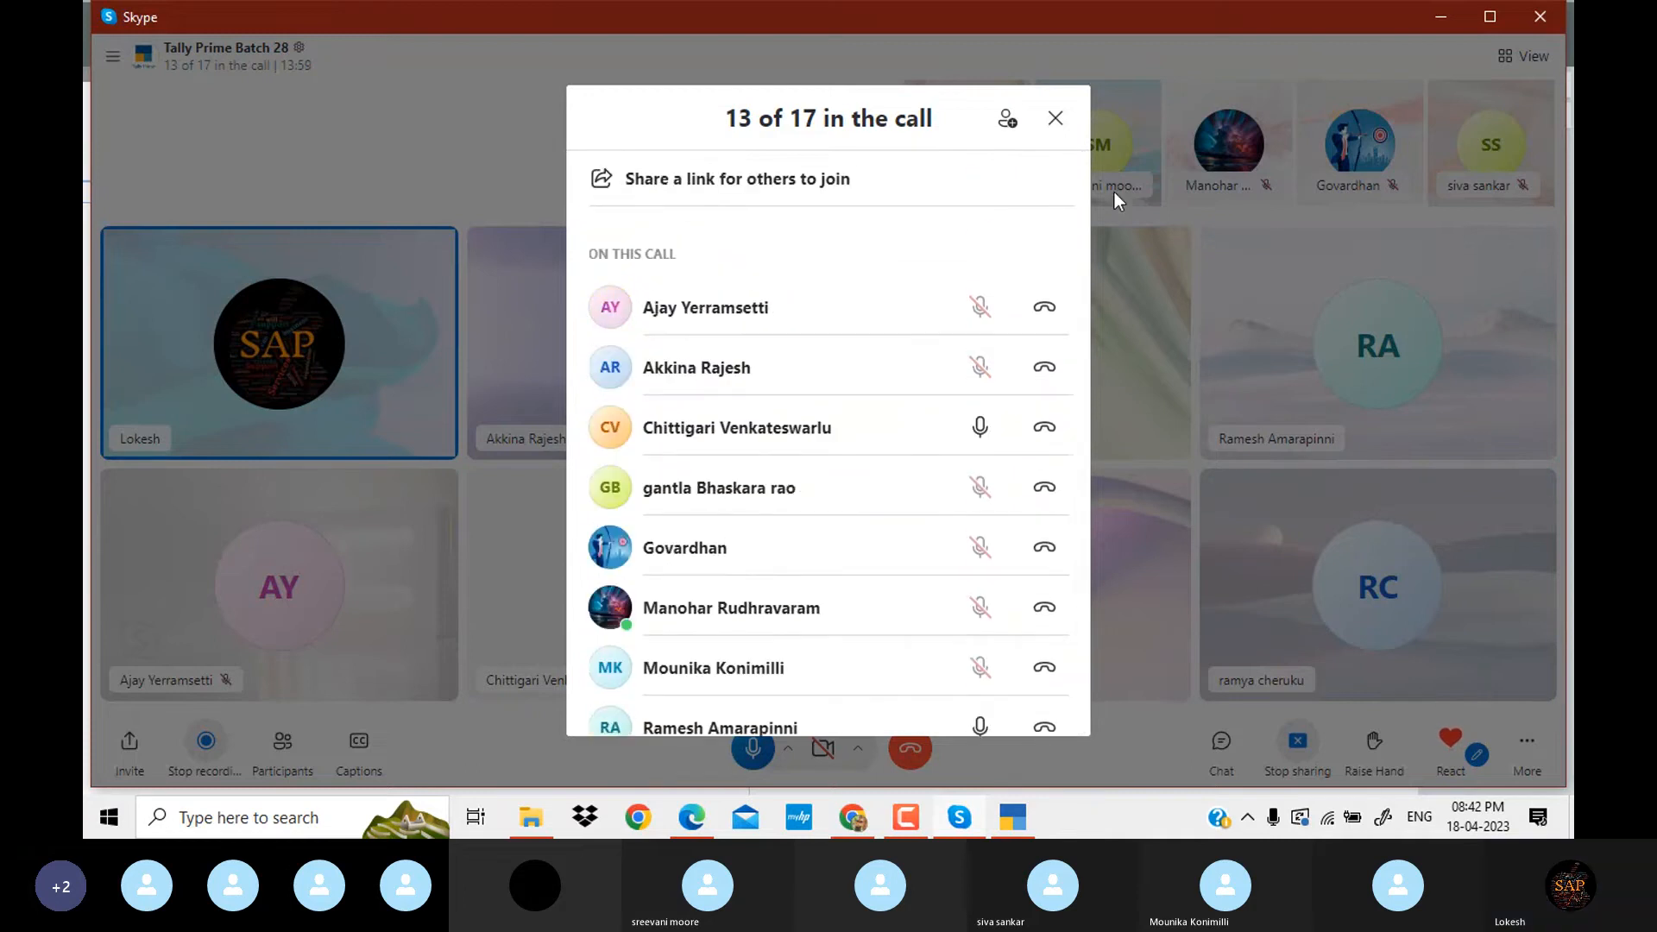
pyautogui.click(1056, 120)
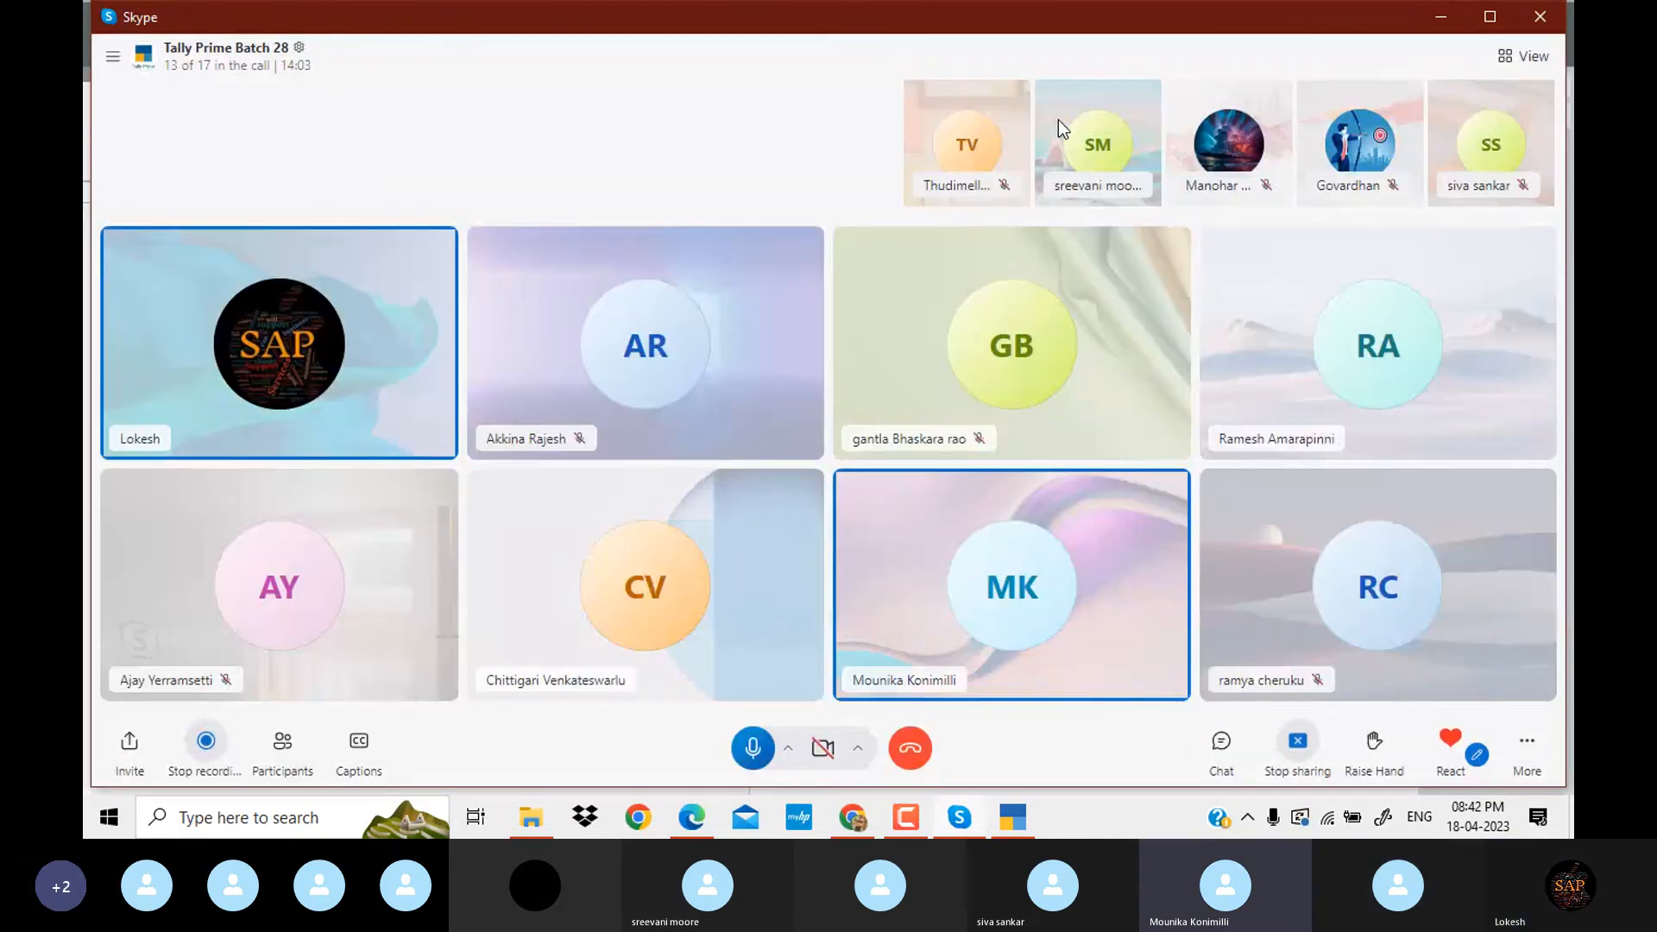